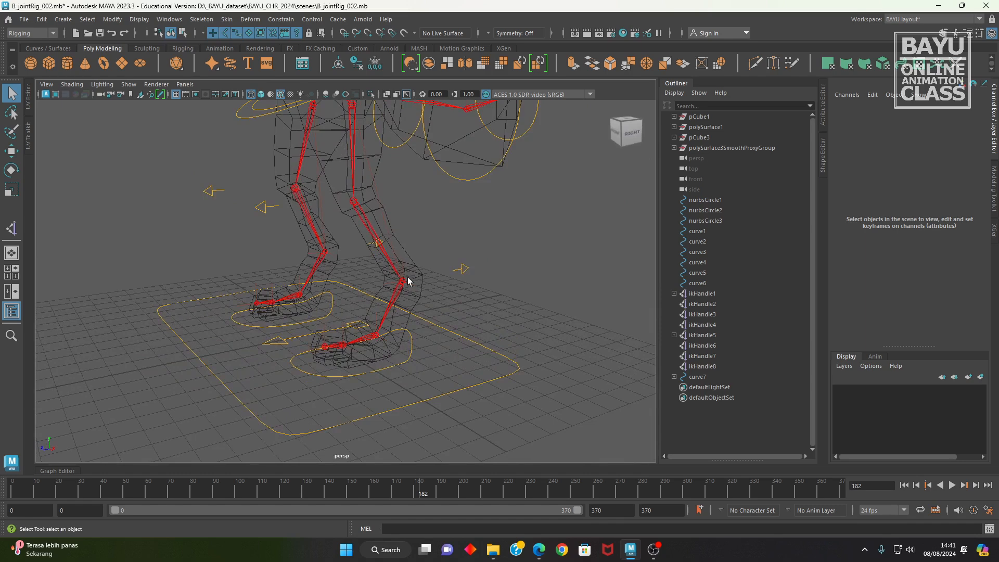
- Create a NURBS circle at the origin and set its radius to 1
left_click_drag(401, 283, 410, 375, "alt")
middle_click_drag(410, 375, 416, 372, "alt")
scroll(419, 369, "up", 5)
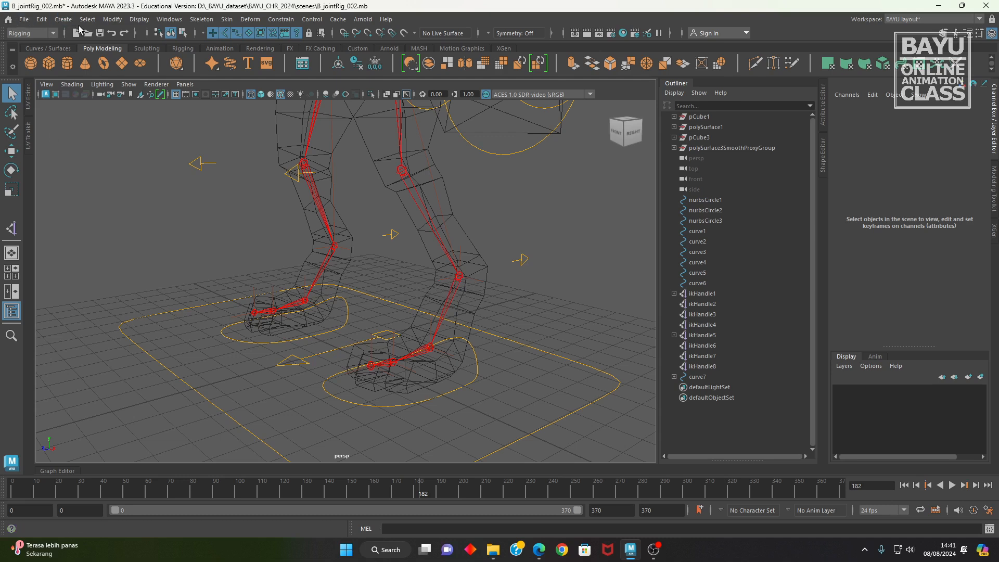
left_click(63, 20)
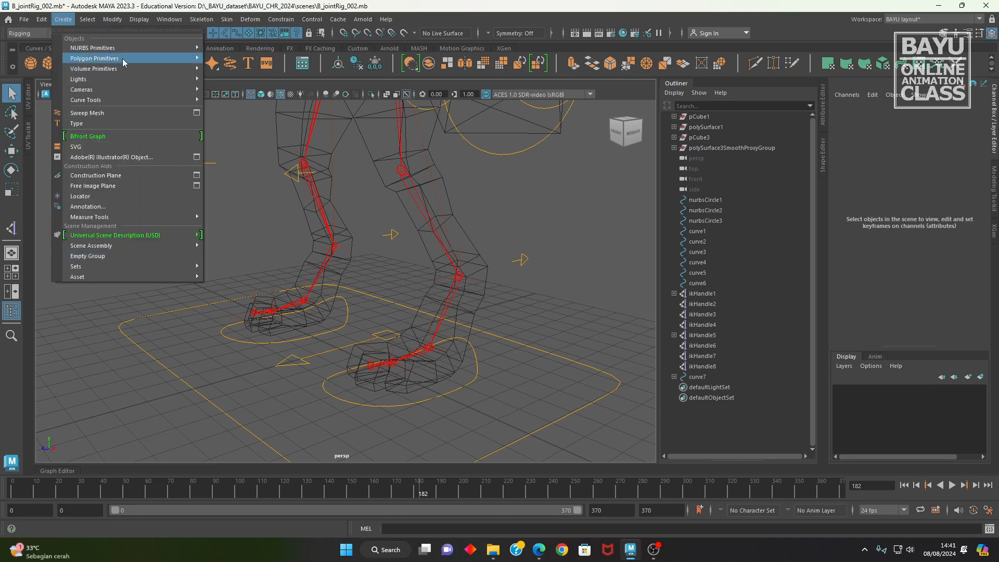
mouse_move(122, 51)
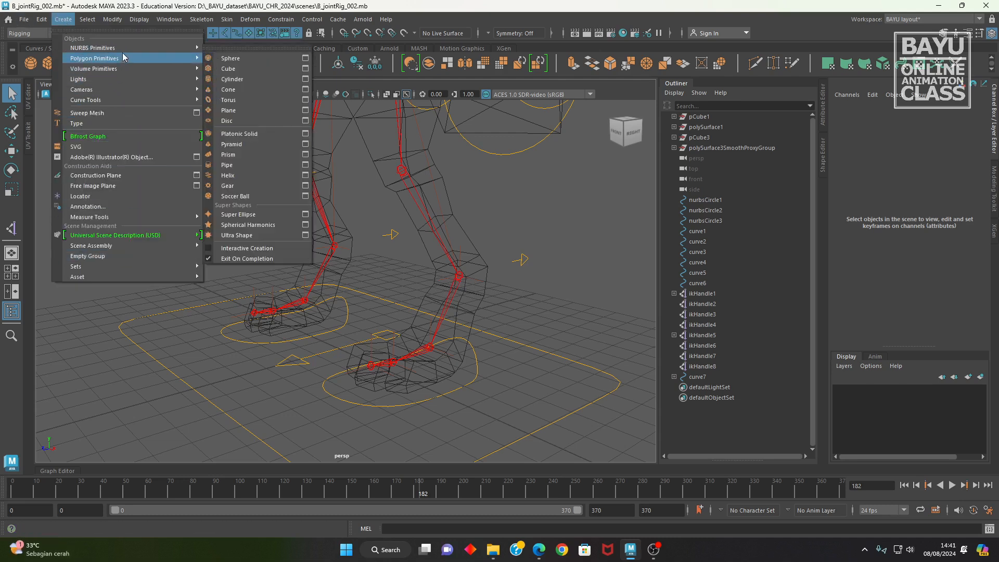
left_click(241, 110)
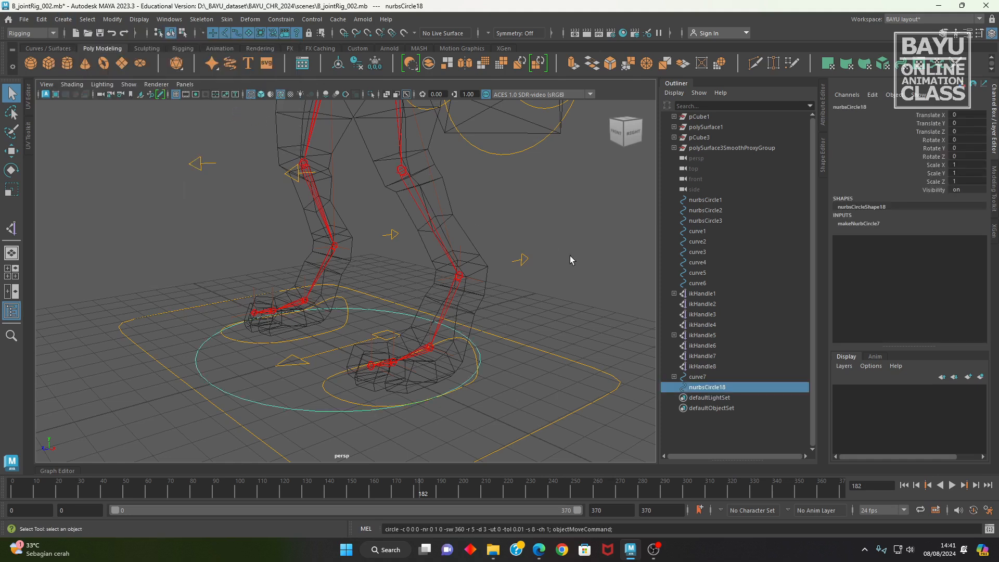
left_click(859, 223)
double_click(971, 280)
type("1")
key("Return")
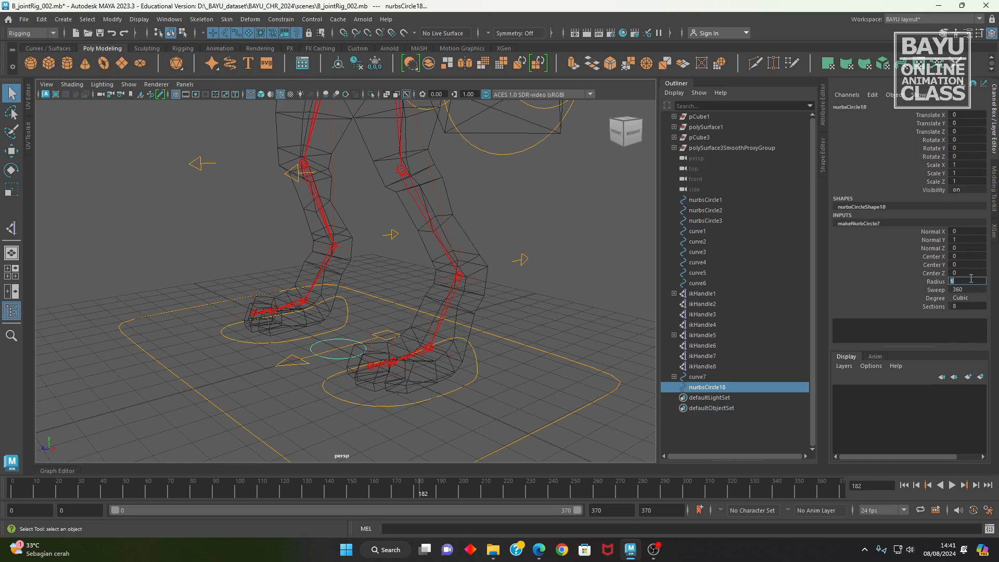
- Snap the circle onto the hock joint at X 3.364, Y 2.96, Z -2.431 and duplicate it onto the opposite leg at X -3.364
left_click_drag(433, 369, 473, 369, "alt")
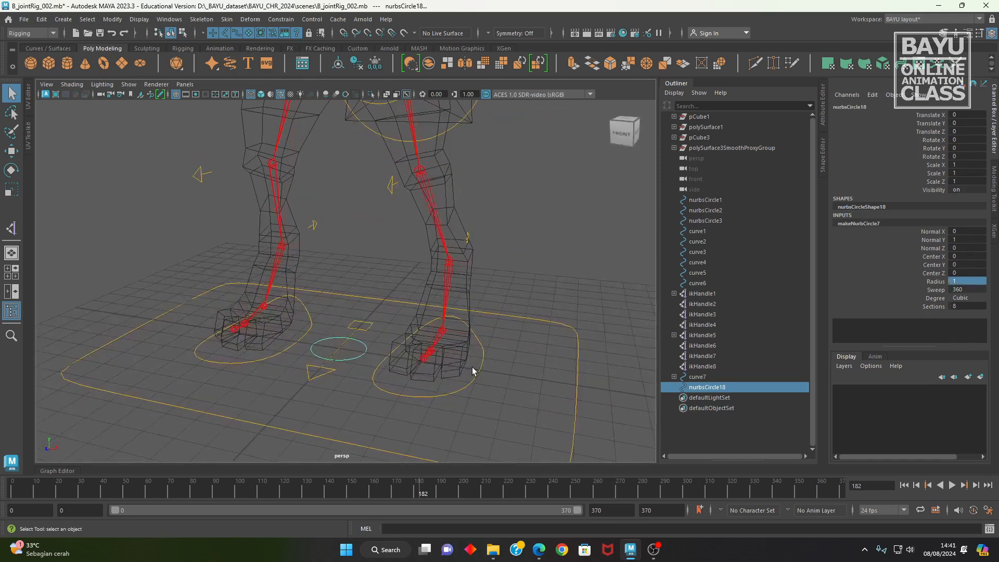
key("w")
left_click(368, 34)
left_click_drag(449, 270, 419, 274, "alt")
mouse_move(338, 345)
left_mouse_down()
mouse_move(448, 267)
mouse_move(460, 269)
mouse_move(468, 330)
mouse_move(508, 342)
left_mouse_up()
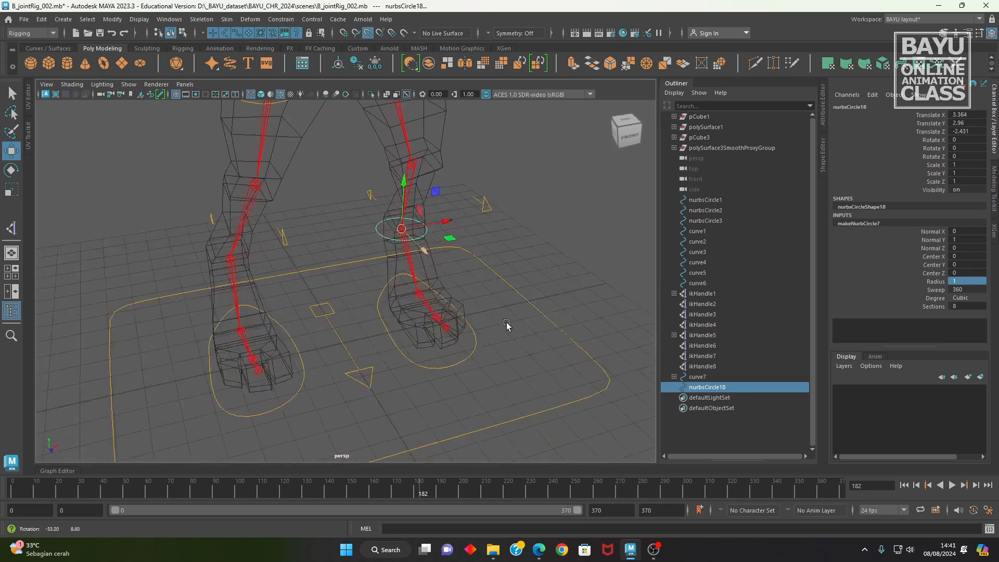
mouse_move(404, 229)
left_mouse_down("shift")
mouse_move(267, 257)
mouse_move(300, 314)
left_mouse_up("shift")
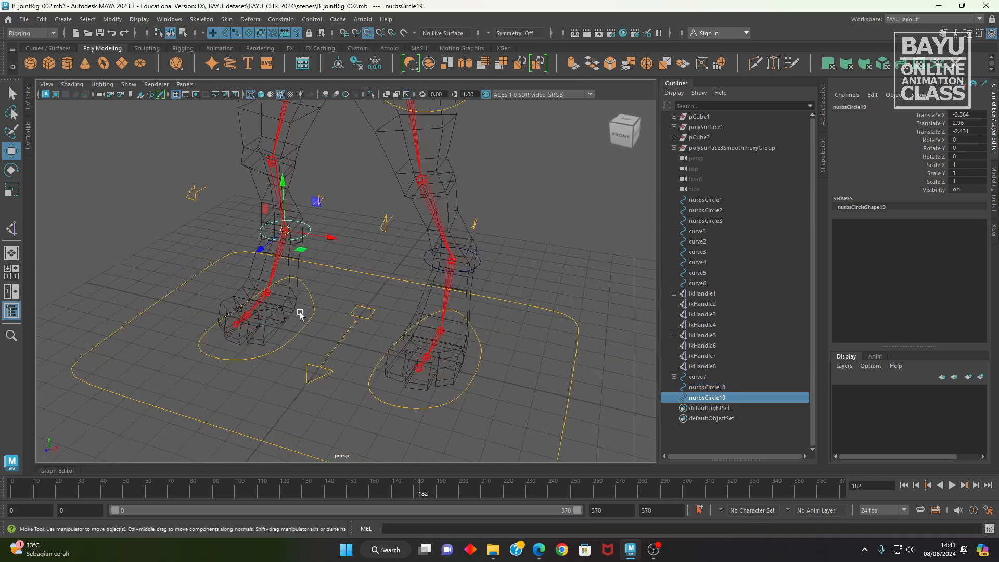
- Give both hock circles the yellow wireframe color
left_click(422, 267, "shift")
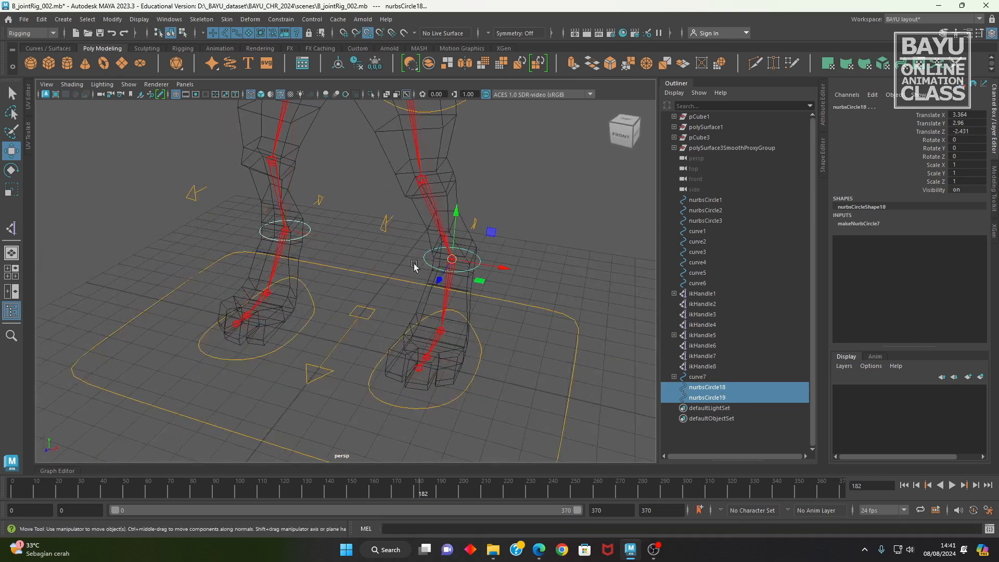
left_click(139, 19)
left_click(168, 120)
left_click(74, 153)
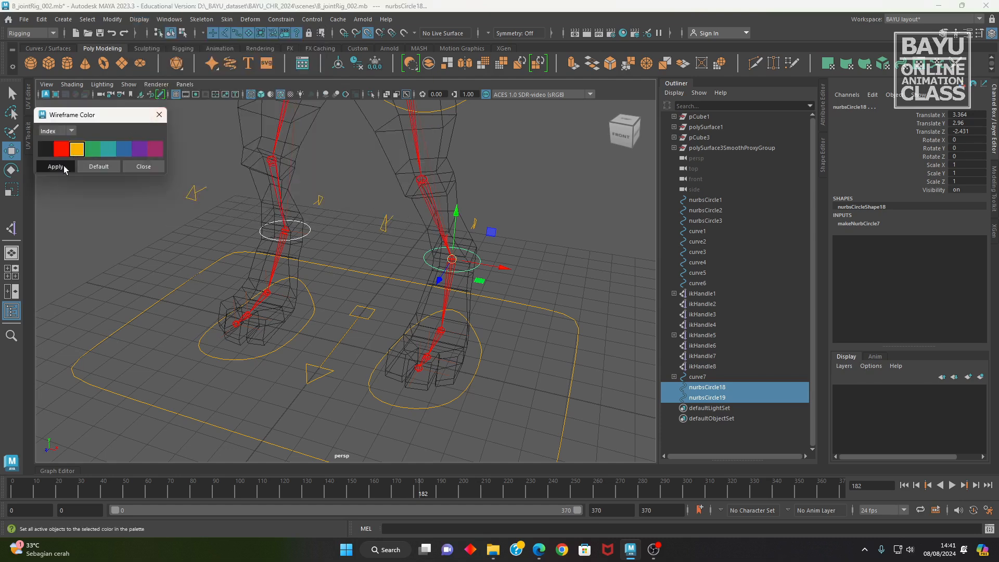
left_click(143, 167)
- Freeze the transformations of both hock circles and clear the selection
left_click(139, 19)
mouse_move(112, 19)
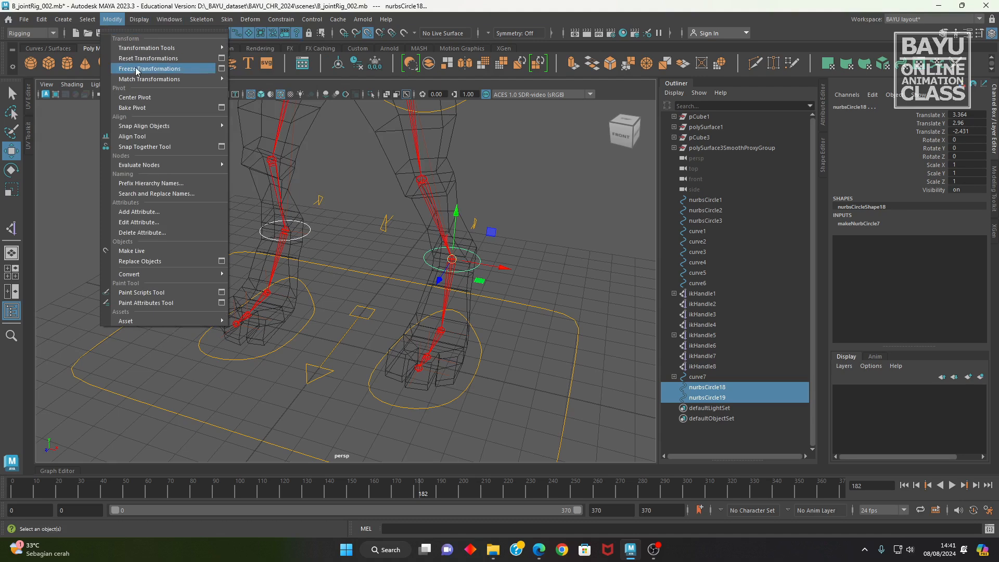
left_click(136, 71)
left_click_drag(424, 250, 528, 312, "alt")
left_click(526, 312)
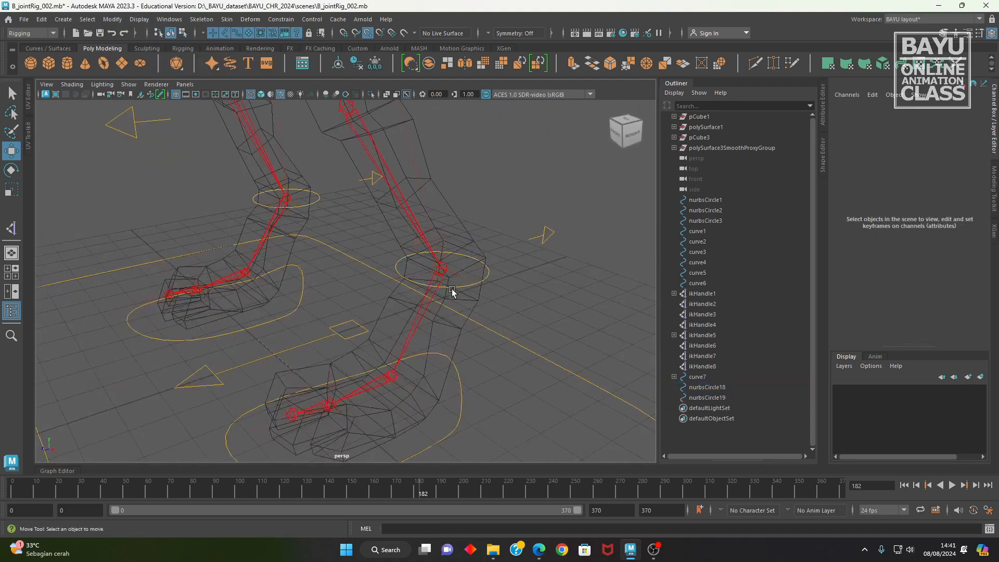
- Parent ikHandle1 and ikHandle5 each under the hock circle of its own leg
left_click(443, 269)
left_click_drag(447, 279, 500, 292, "alt")
left_click(488, 271, "shift")
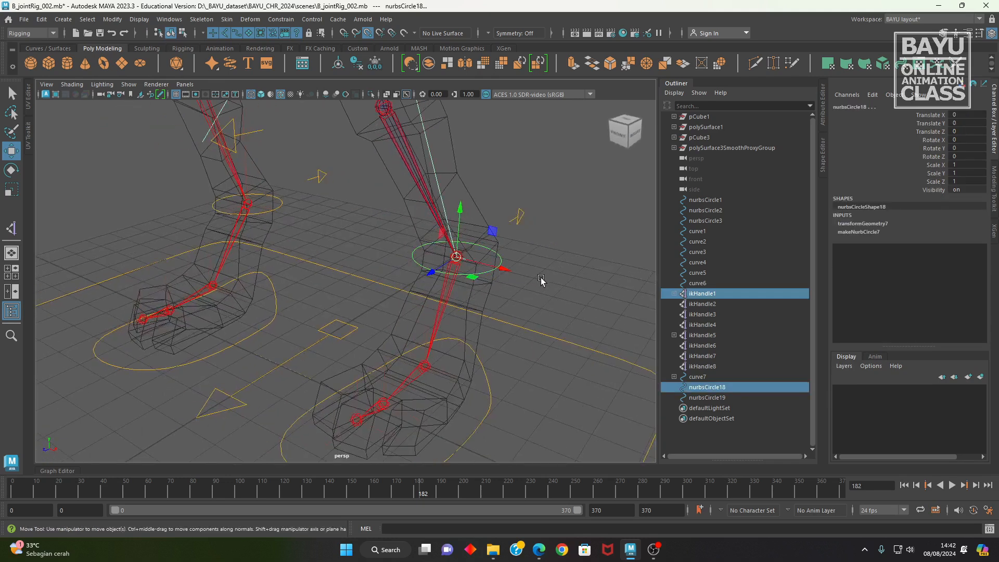
key("p")
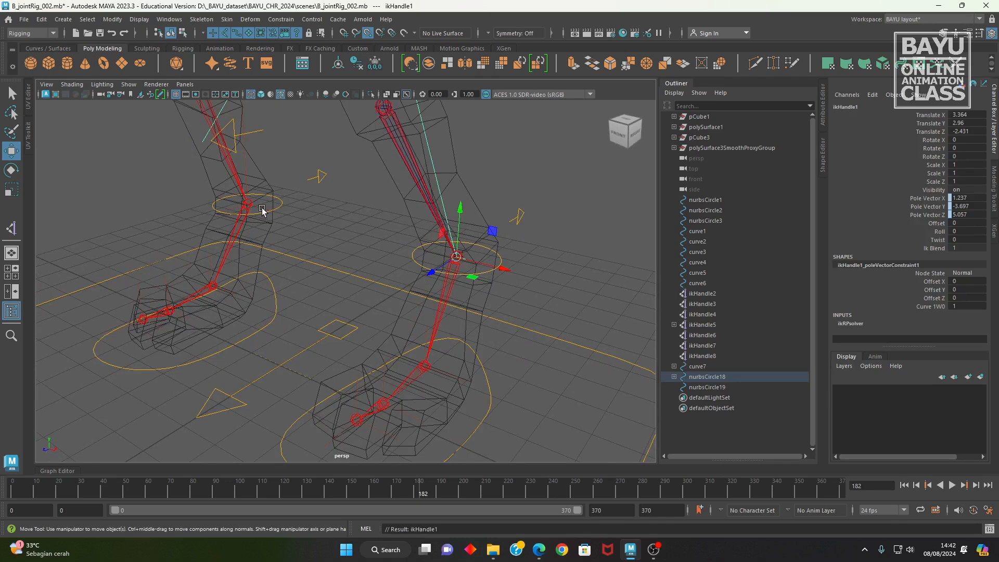
left_click(262, 211)
left_click(281, 210, "shift")
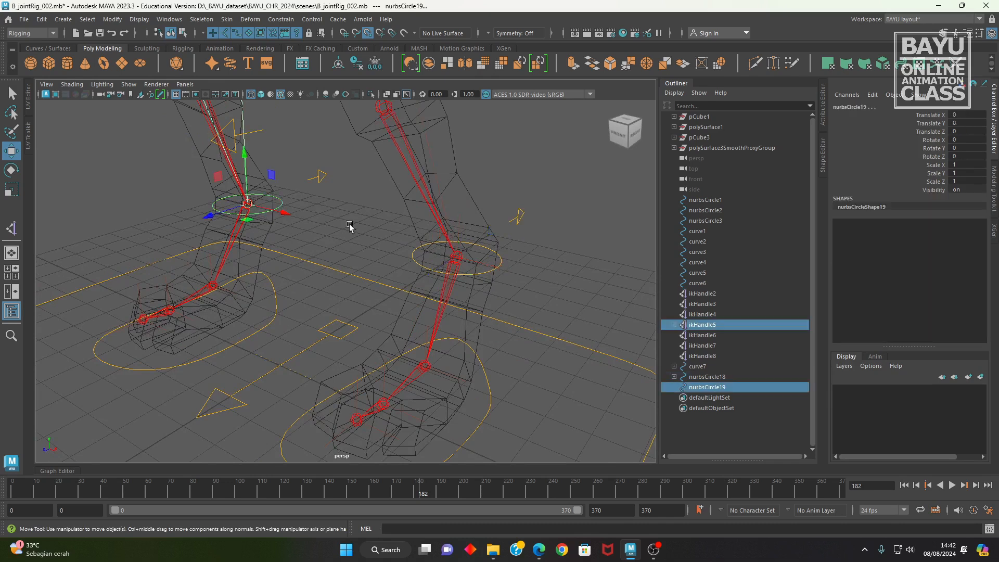
key("p")
left_click_drag(393, 363, 343, 328, "alt")
left_click_drag(504, 243, 545, 293)
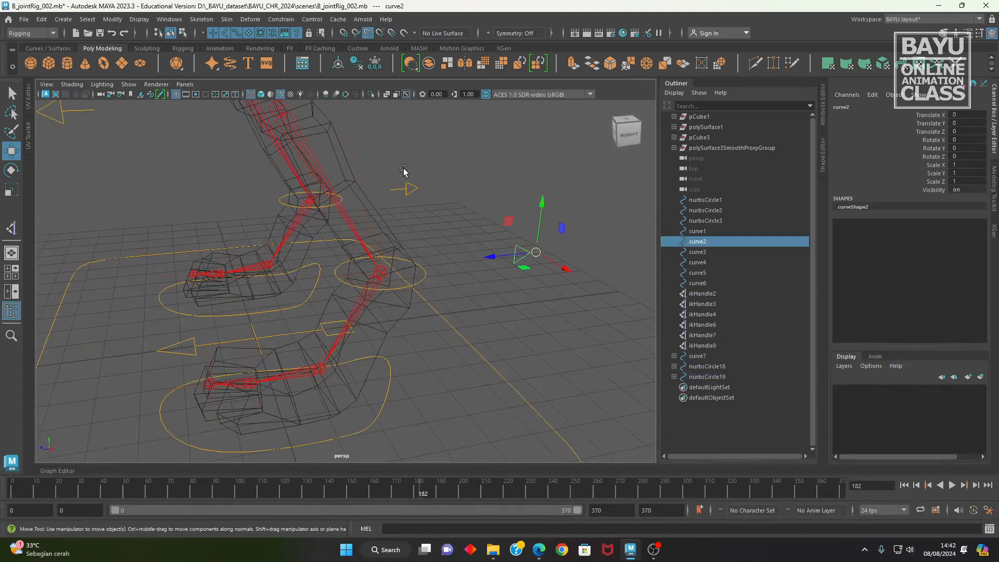
left_click(406, 189)
left_click_drag(504, 328, 373, 307, "alt")
left_click(466, 358)
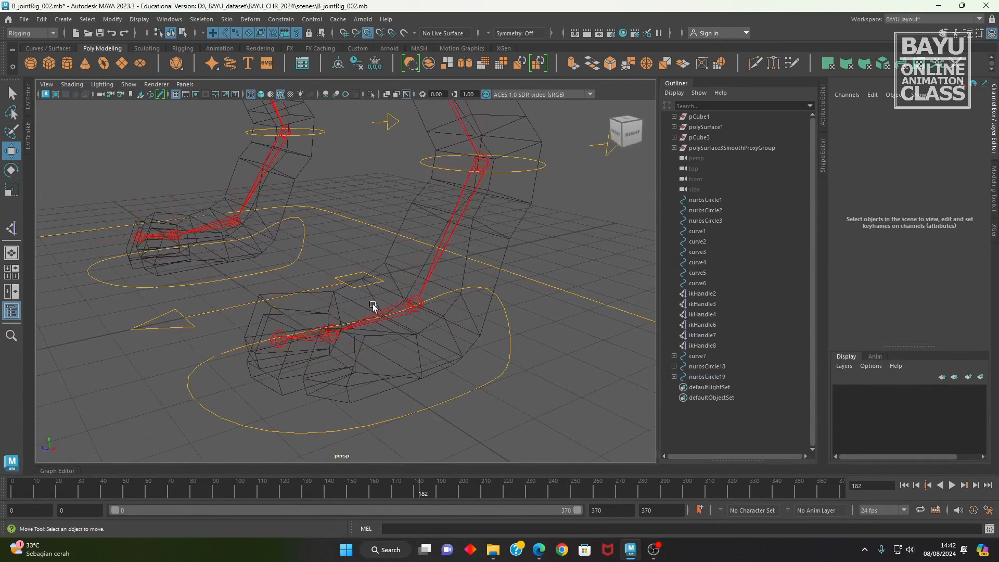
- Create another NURBS circle for the foot controls and set its radius to 0.5
left_click_drag(351, 344, 352, 292, "alt")
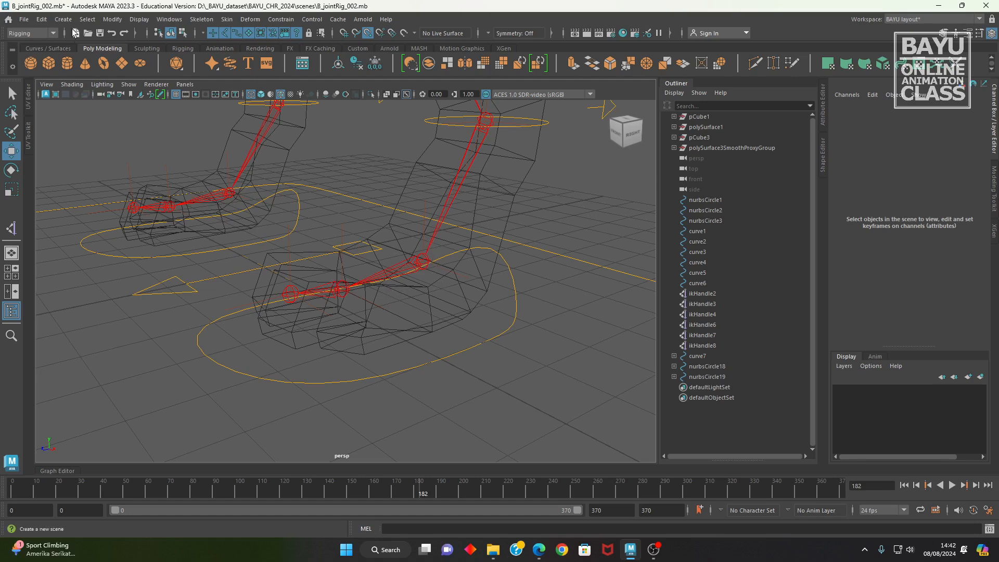
left_click(63, 19)
mouse_move(156, 48)
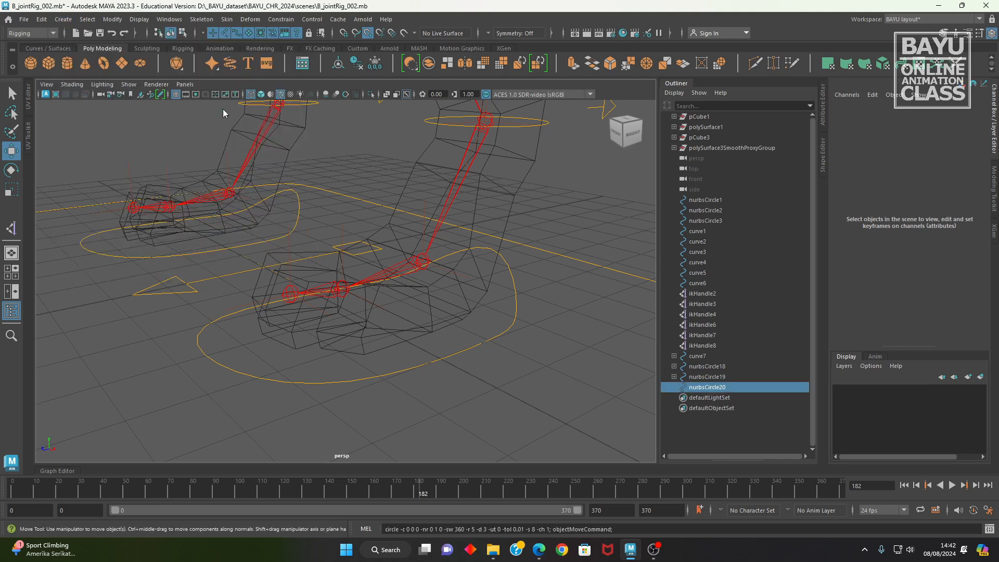
left_click(231, 113)
left_click(863, 224)
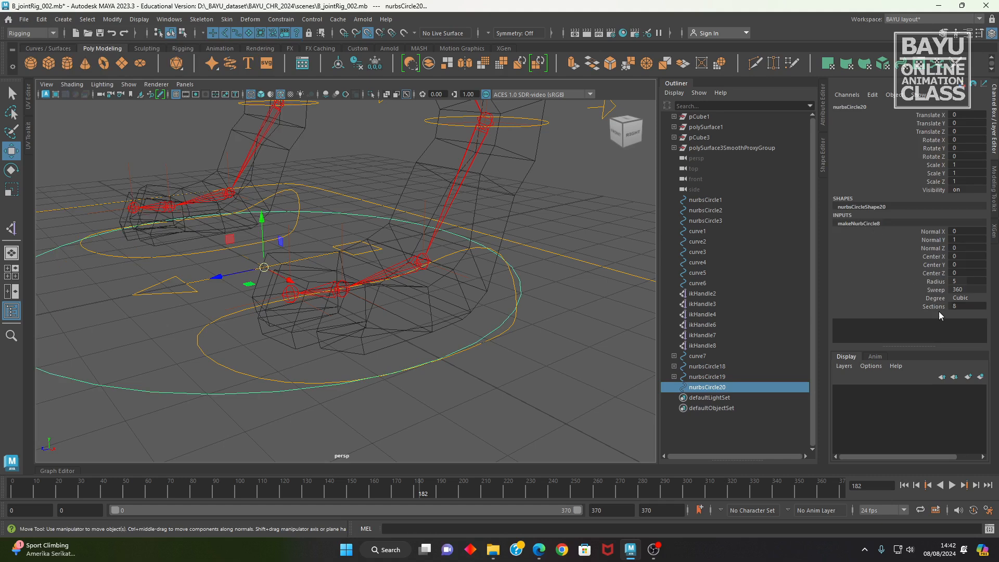
double_click(971, 280)
type("0.5")
key("Return")
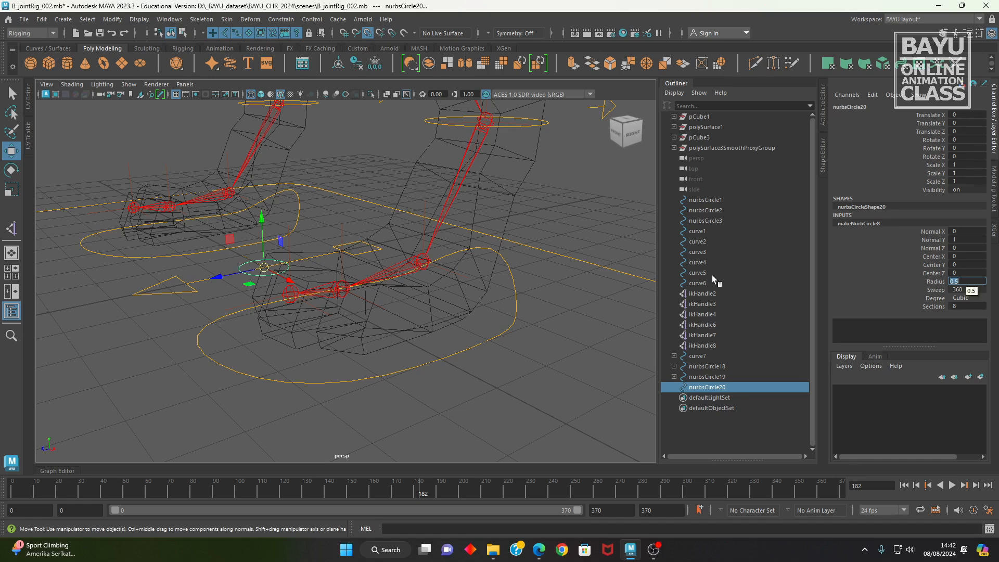
- Snap the small circle onto the ankle joint at X 3.514, Y 0.84, Z -1.003 and set its Rotate Z to 90
left_click_drag(287, 313, 460, 344, "alt")
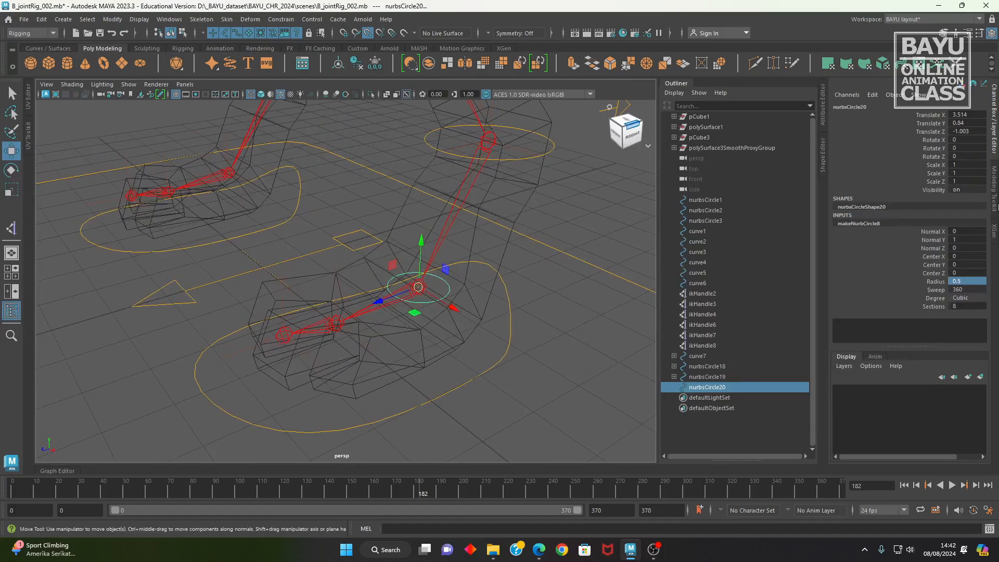
left_click_drag(591, 330, 575, 326, "alt")
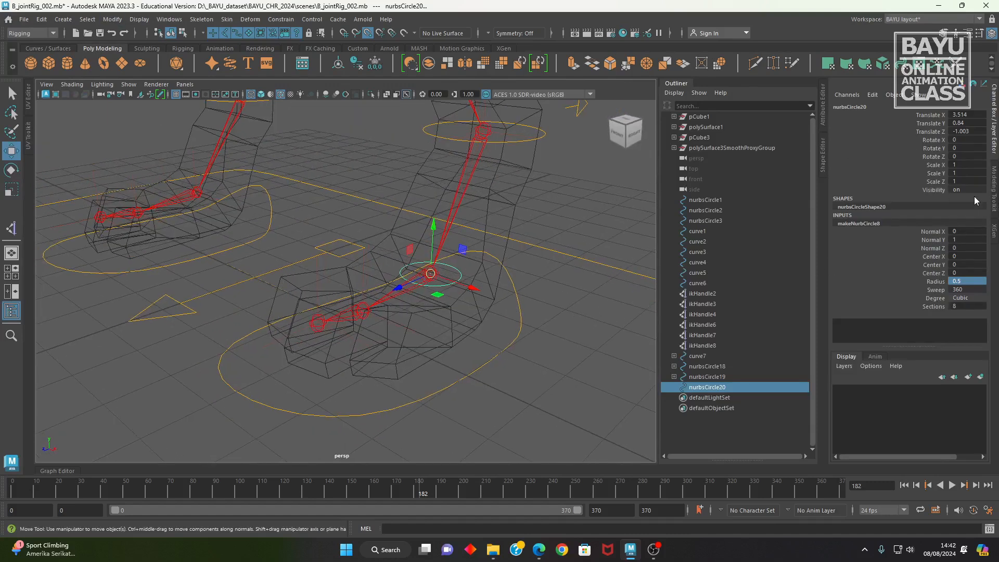
left_click(963, 156)
left_click(964, 158)
key("Return")
- Set the radius of the upright ankle circle to 0.3
mouse_move(358, 334)
left_mouse_down("alt")
mouse_move(346, 346)
mouse_move(345, 333)
left_mouse_up("alt")
left_click(970, 281)
type("0.3")
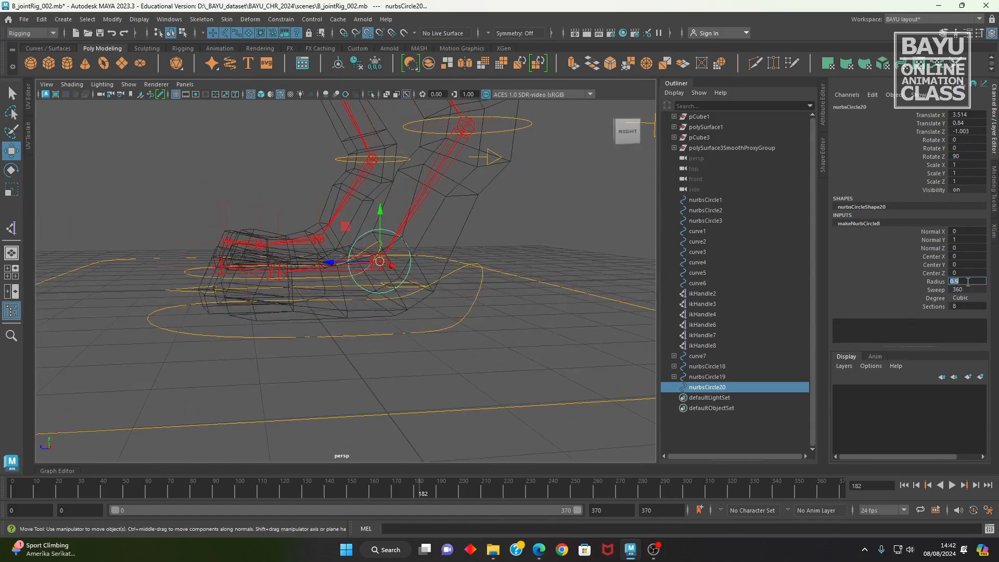
key("Return")
left_click_drag(297, 355, 349, 325, "alt")
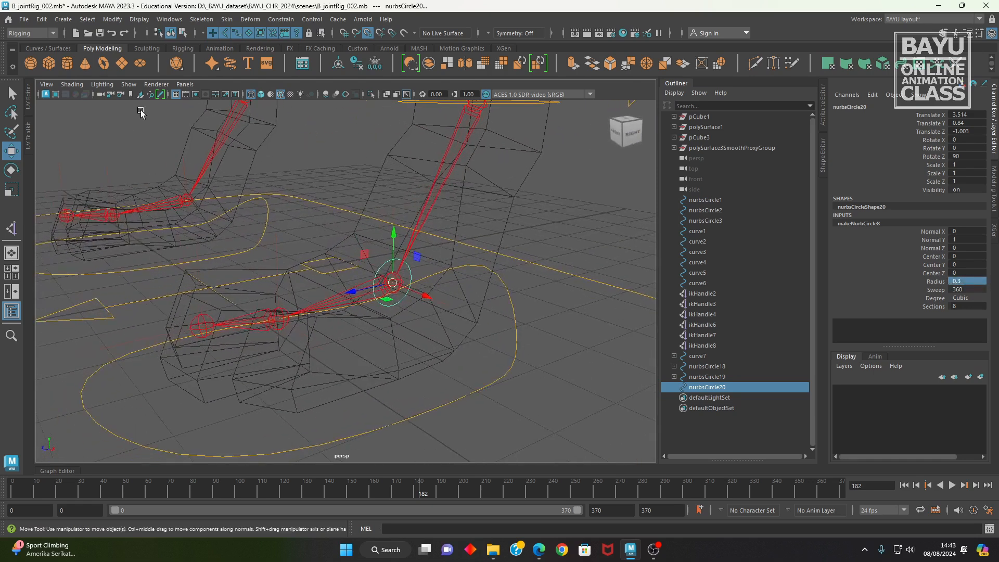
- Give the ankle circle the yellow wireframe color
left_click(139, 20)
left_click(176, 120)
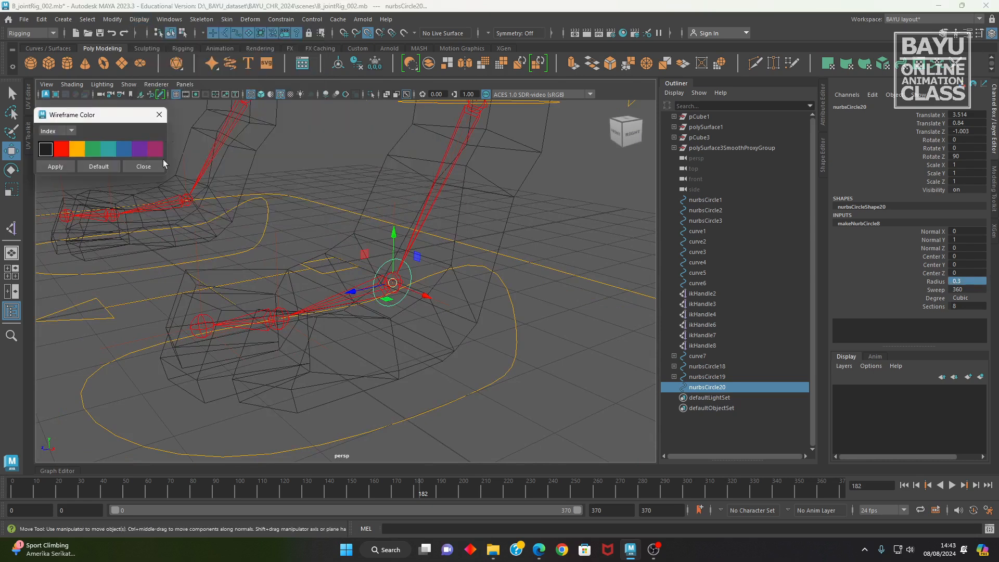
left_click(76, 149)
- Duplicate the ankle circle onto the ball and toe joints, and place matching copies on the other foot's ankle, ball and toe joints
left_click_drag(322, 353, 406, 338, "alt")
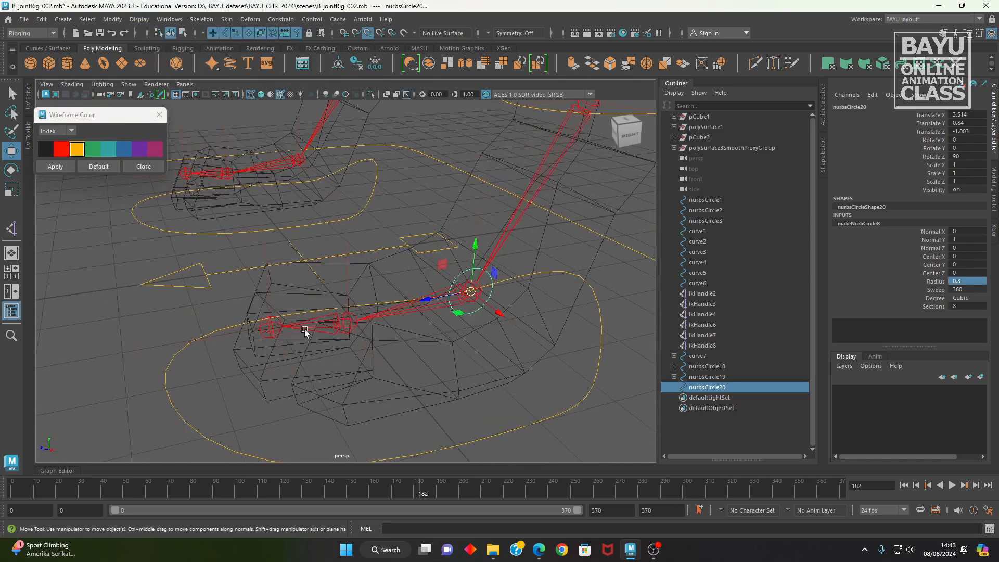
mouse_move(466, 295)
left_mouse_down("shift")
mouse_move(354, 324)
mouse_move(269, 326)
mouse_move(339, 384)
mouse_move(422, 390)
mouse_move(475, 373)
mouse_move(501, 315)
mouse_move(569, 228)
mouse_move(283, 305)
mouse_move(263, 330)
mouse_move(357, 347)
left_mouse_up("shift")
mouse_move(464, 321)
left_mouse_down("shift")
mouse_move(384, 328)
mouse_move(276, 302)
mouse_move(319, 357)
mouse_move(453, 371)
mouse_move(341, 382)
mouse_move(394, 384)
mouse_move(383, 370)
left_mouse_up("shift")
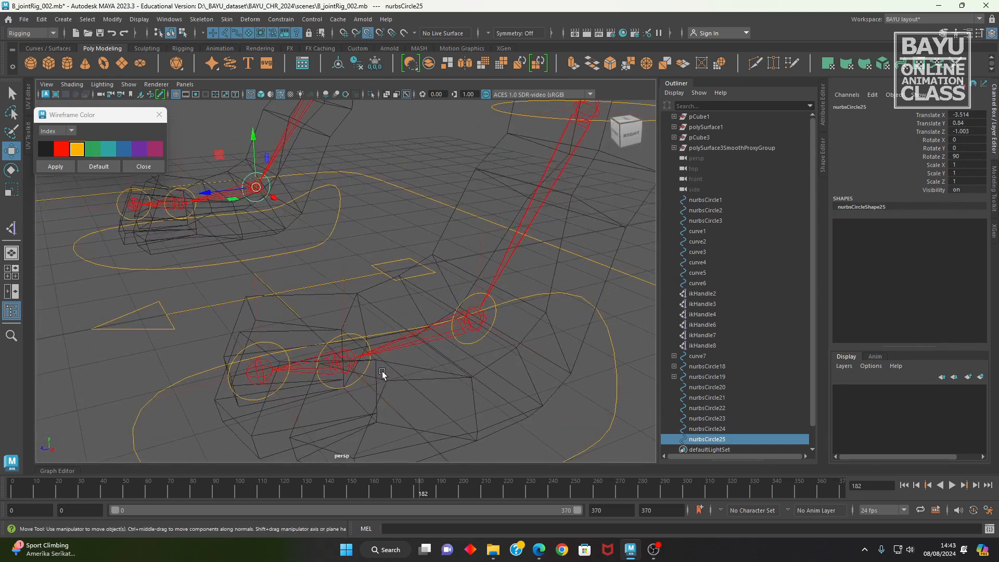
- In the side view, lower both ankle circles together to Translate Y 0.469 near the heels
left_click(472, 345)
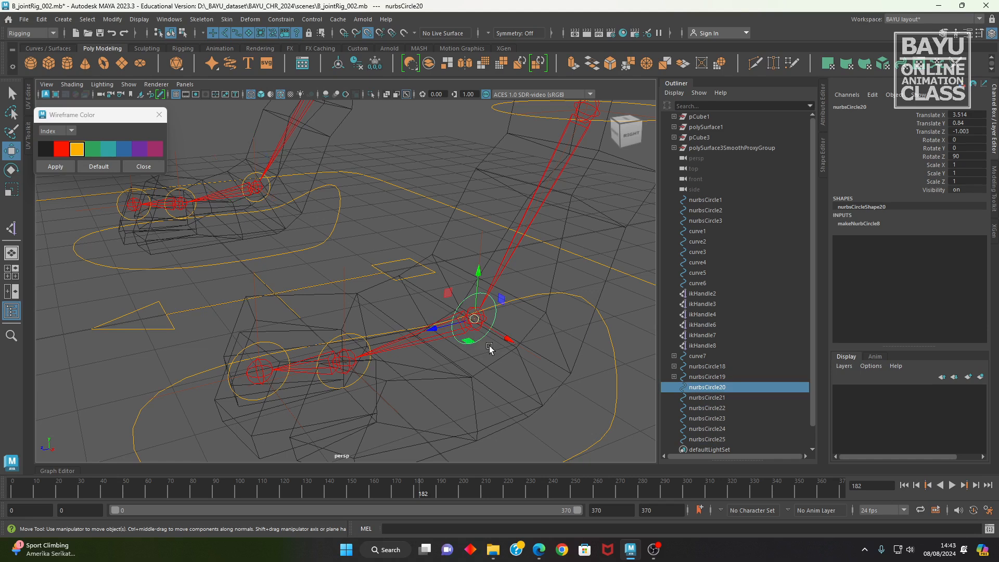
left_click_drag(486, 402, 385, 348, "alt")
left_click_drag(393, 249, 329, 227, "alt")
left_click(262, 229, "shift")
left_click_drag(262, 229, 404, 306, "alt")
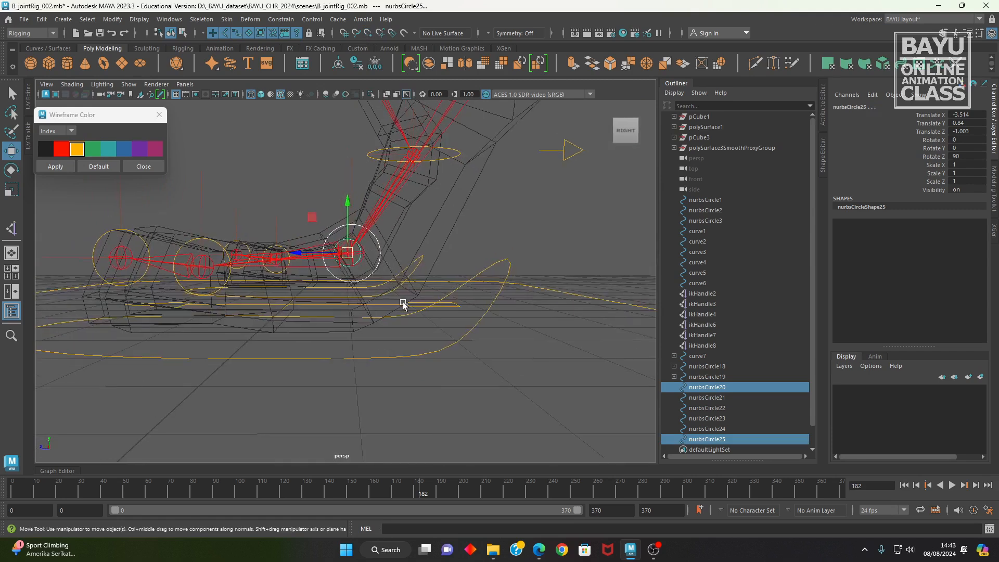
key("space")
key("space")
scroll(440, 400, "up", 8)
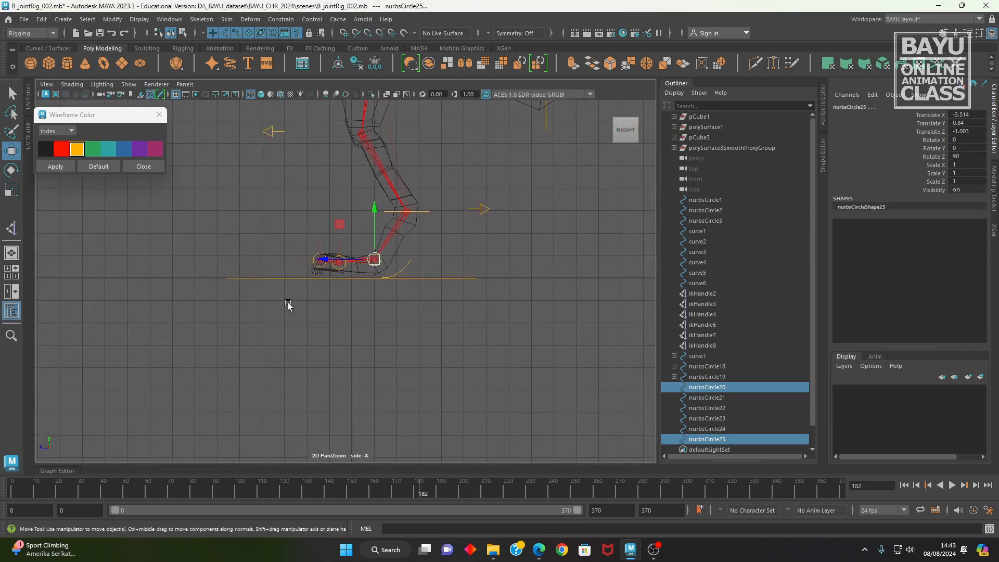
middle_click_drag(506, 244, 496, 318, "alt")
right_click_drag(496, 318, 406, 280, "alt")
middle_click_drag(397, 276, 366, 292, "alt")
right_click_drag(364, 306, 431, 318, "alt")
middle_click_drag(402, 288, 394, 273, "alt")
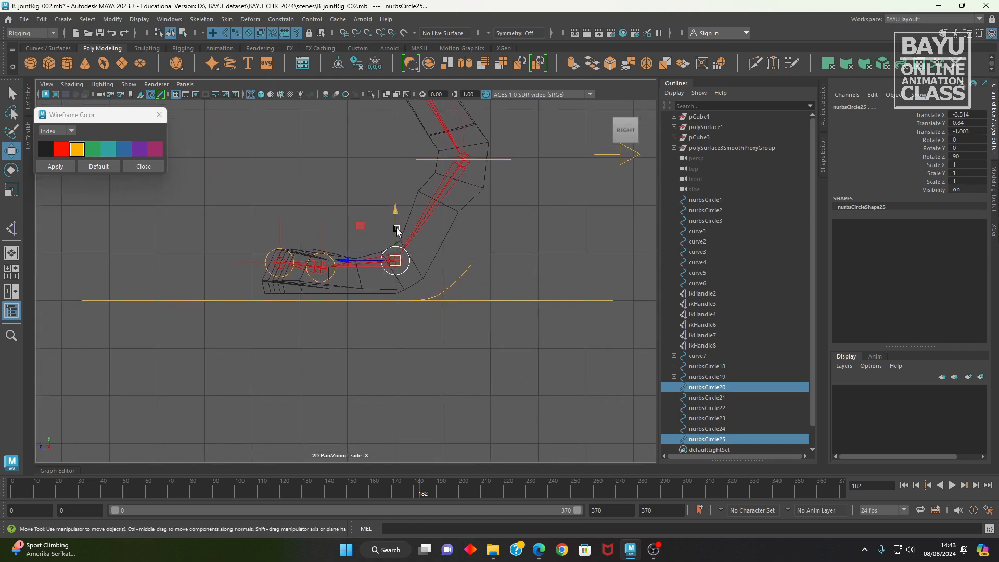
left_click_drag(395, 230, 394, 248)
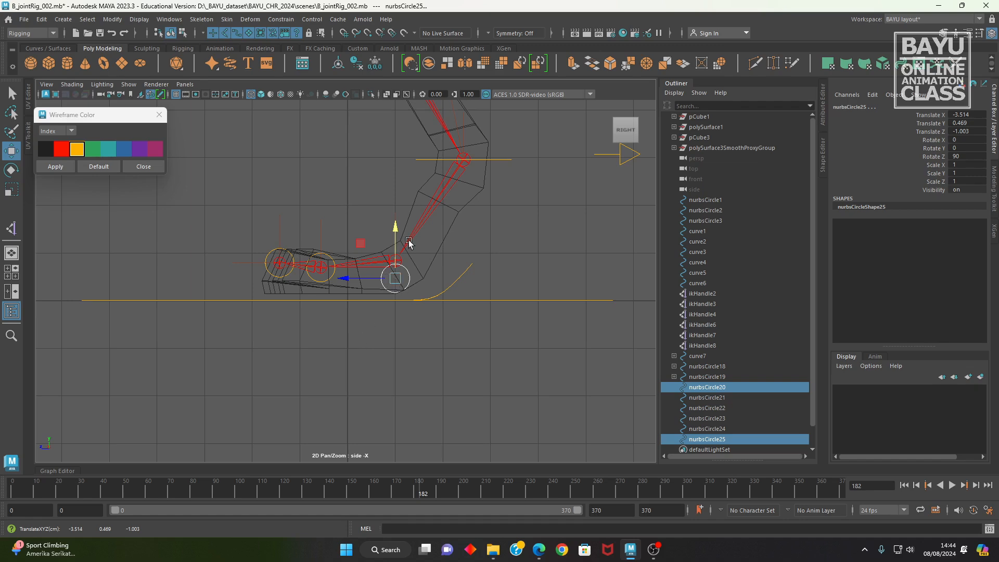
- In the perspective view, parent the near foot's ankle and ball IK handles, ikHandle2 and ikHandle3, under the ball circle nurbsCircle21
key("space")
key("space")
left_click_drag(333, 302, 352, 290, "alt")
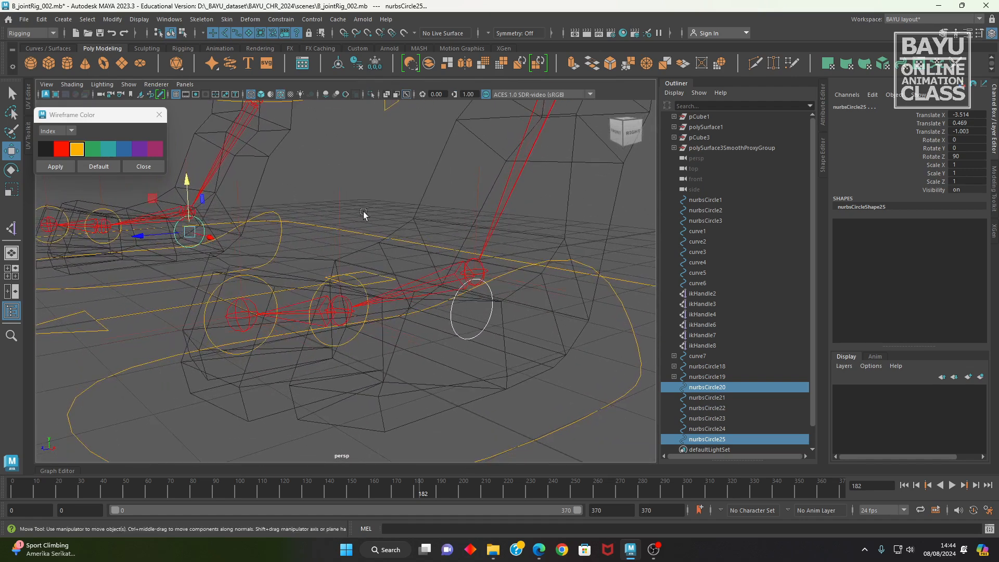
left_click(335, 196)
left_click_drag(463, 267, 457, 264, "alt")
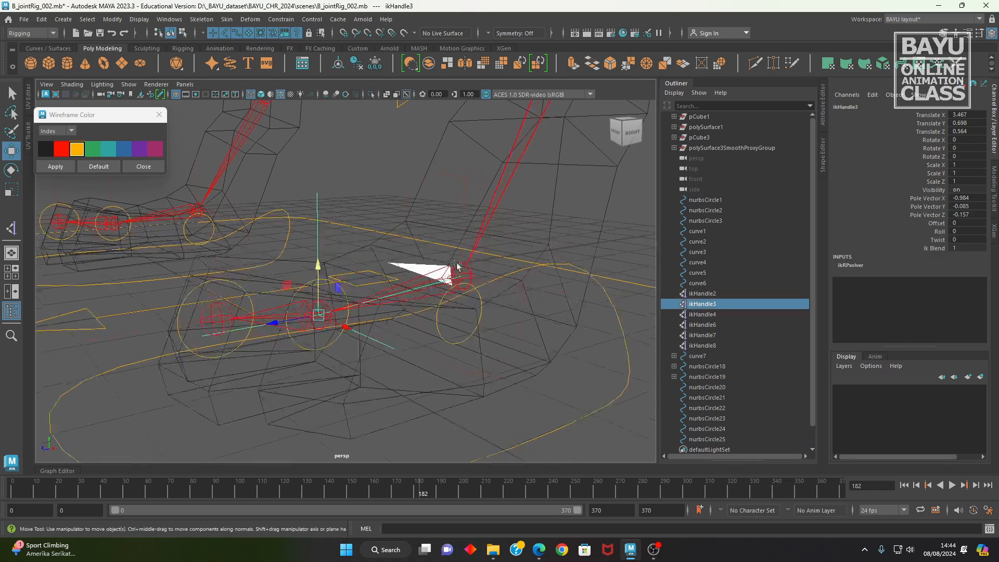
left_click(463, 218, "shift")
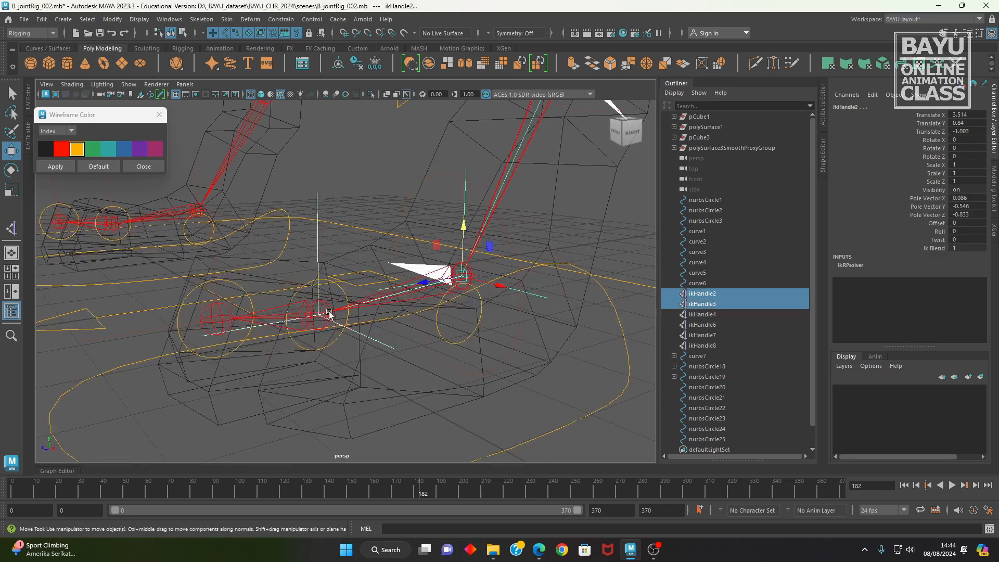
middle_click_drag(341, 369, 363, 360, "alt")
right_click_drag(364, 360, 393, 347, "alt")
left_click(380, 332)
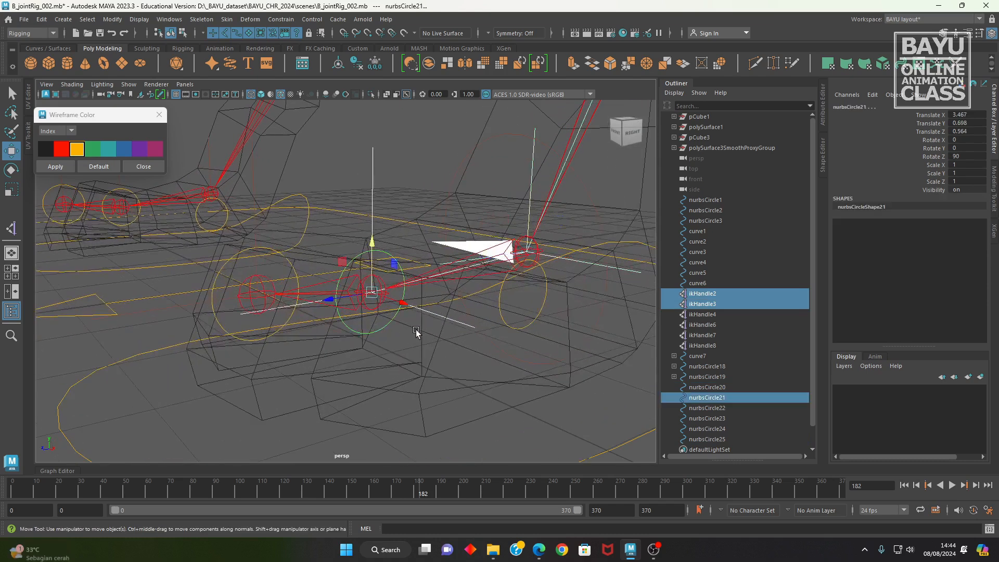
key("p")
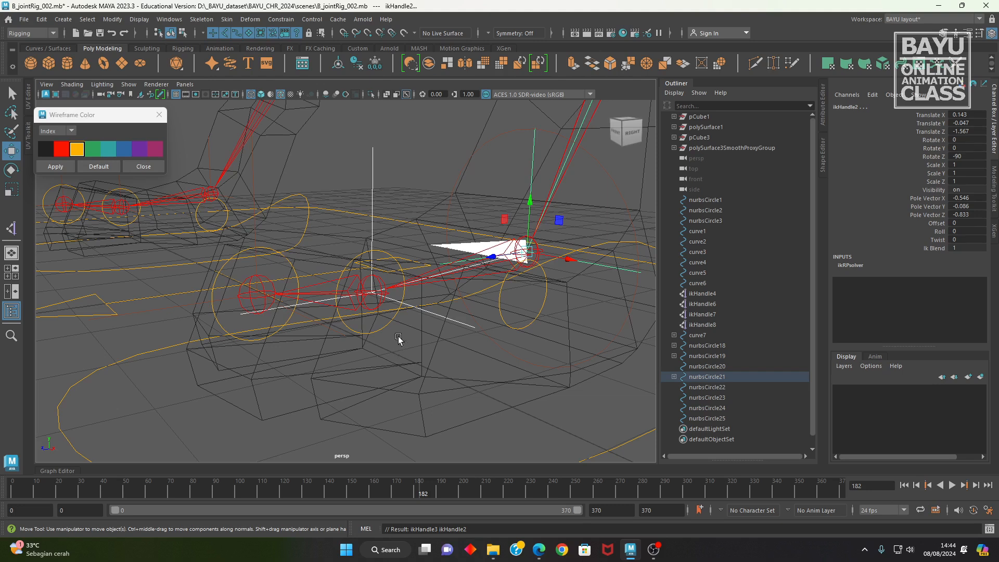
- Rotate the near foot's ball circle to test the ankle and ball, undo the rotation, and clear the selection
left_click(383, 329)
left_click_drag(383, 329, 339, 358, "alt")
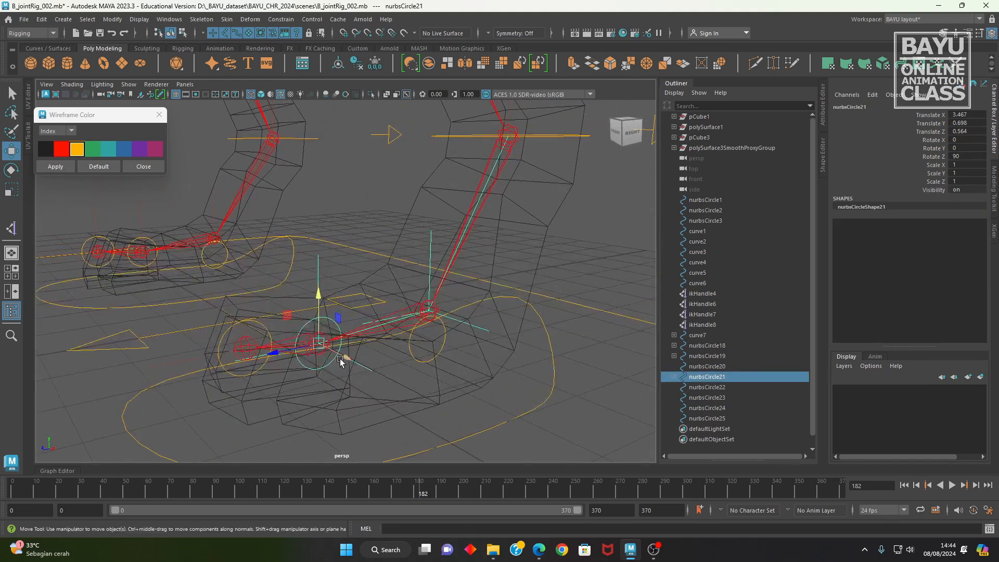
key("e")
left_click_drag(301, 308, 274, 313)
key("ctrl+z")
middle_click_drag(277, 397, 290, 384, "alt")
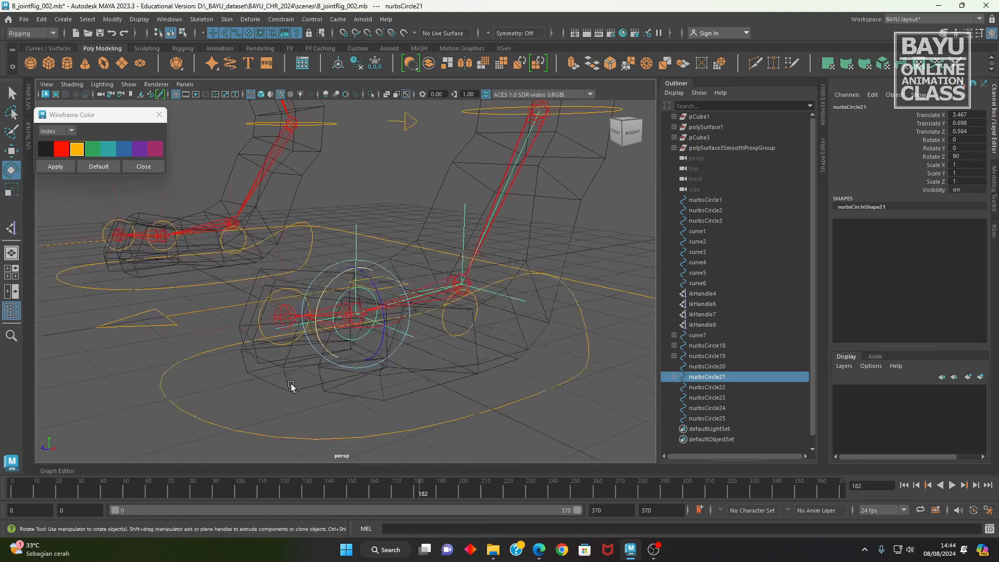
left_click(283, 418)
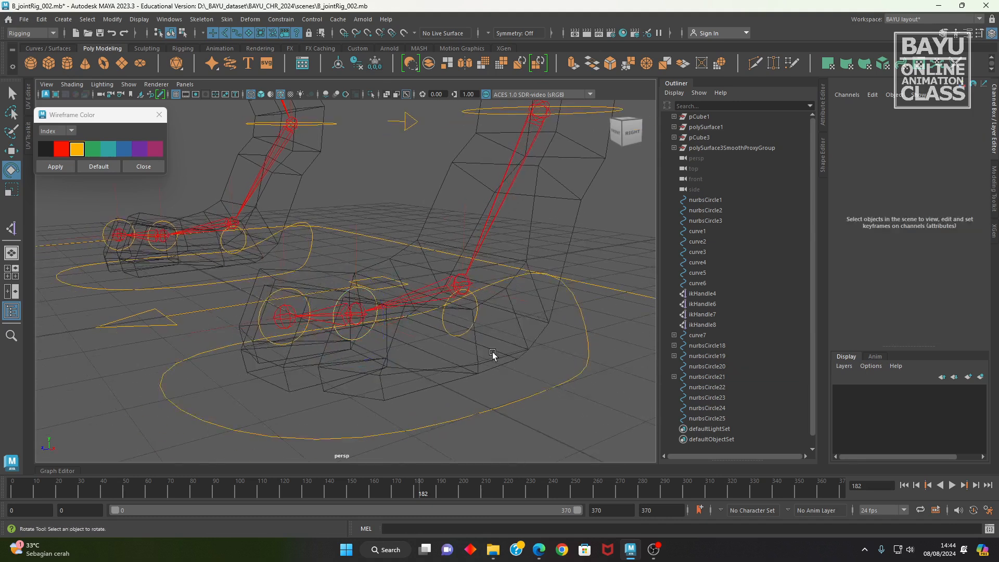
- Parent the toe handle ikHandle4 and the ball circle nurbsCircle21 under the toe circle nurbsCircle22
left_click(283, 252)
middle_click_drag(282, 307, 283, 330, "alt")
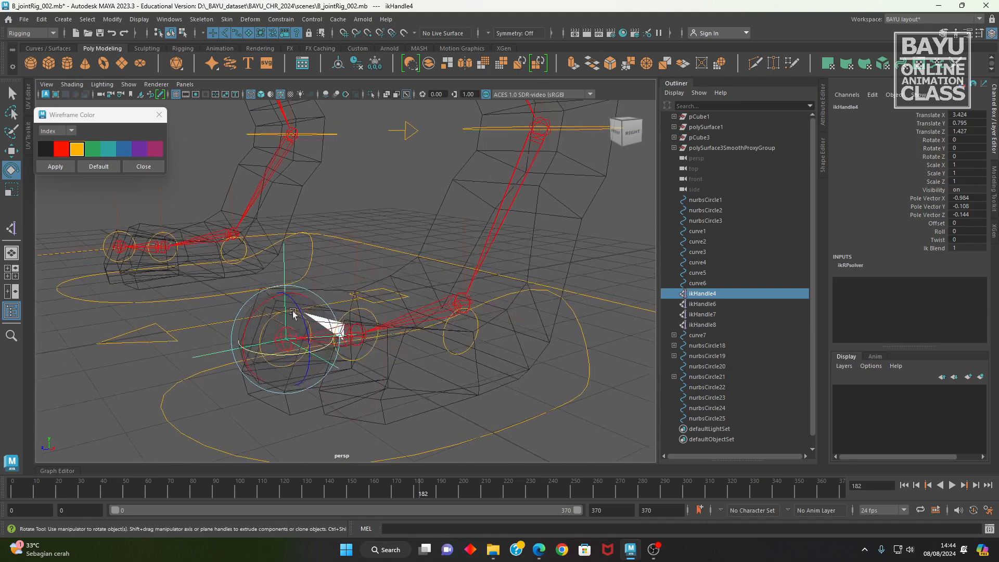
left_click(366, 359, "shift")
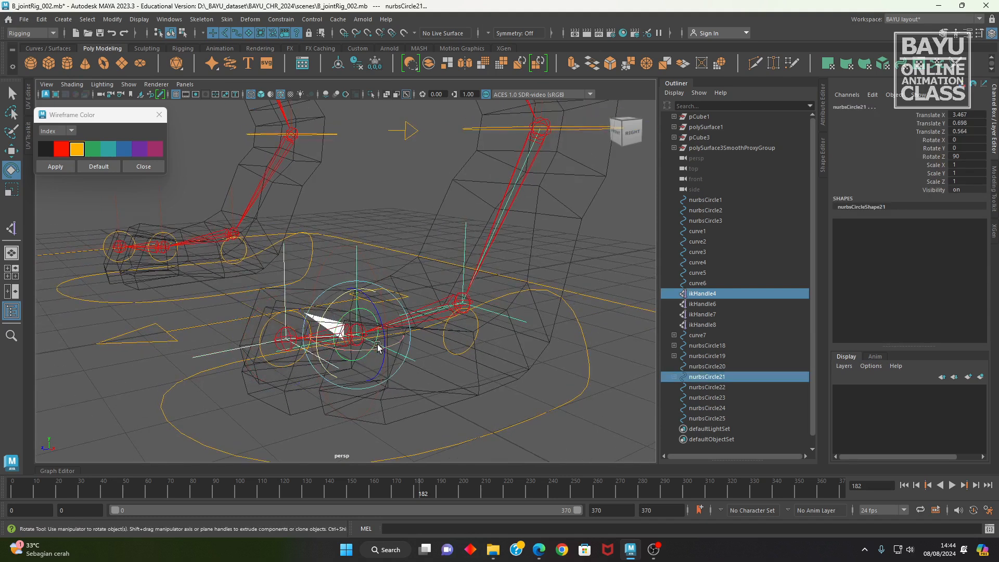
middle_click_drag(271, 402, 302, 375, "alt")
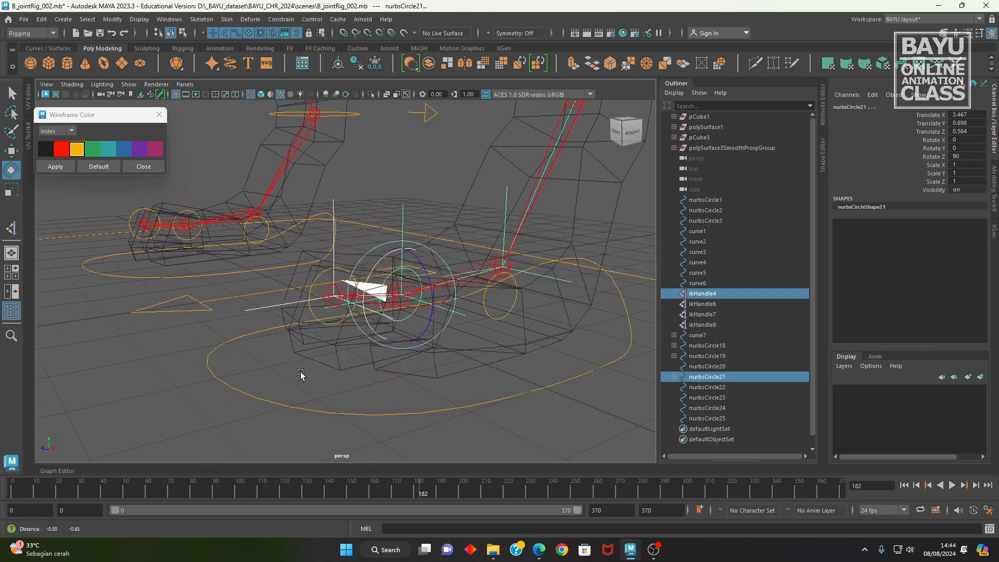
key("q")
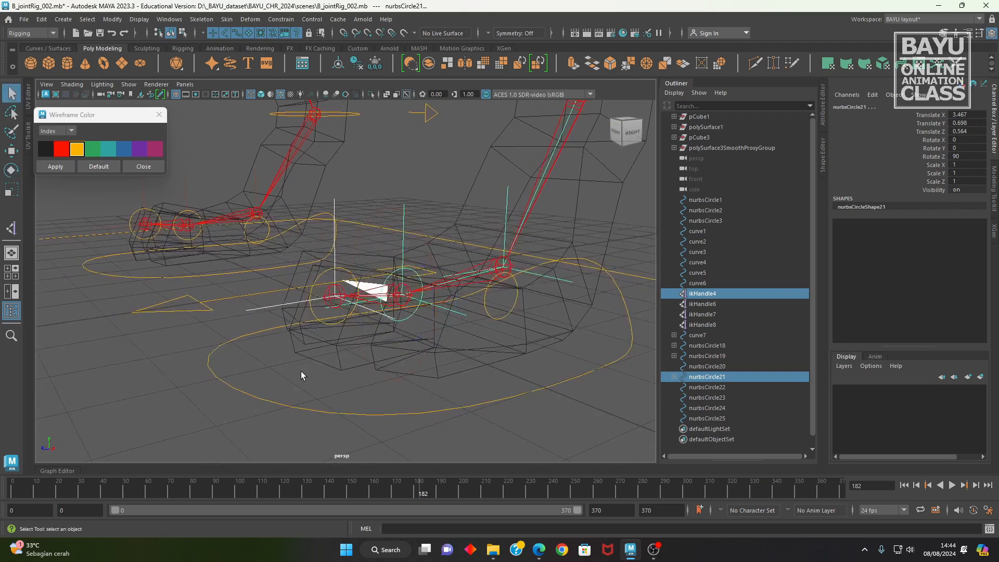
left_click(313, 312, "shift")
key("p")
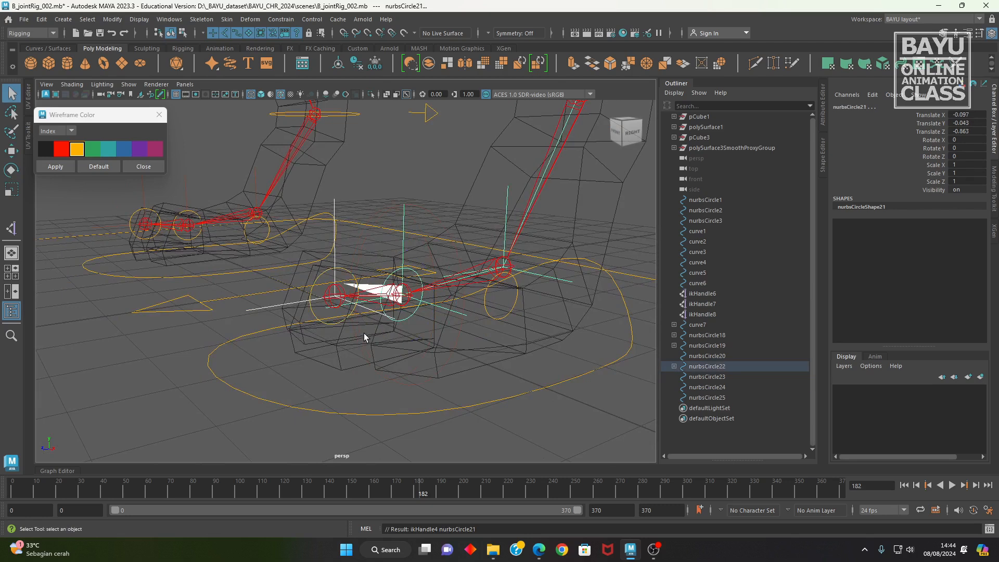
- Rotate the near foot's toe circle to test its hierarchy, undo the rotation, and clear the selection
left_click(313, 313)
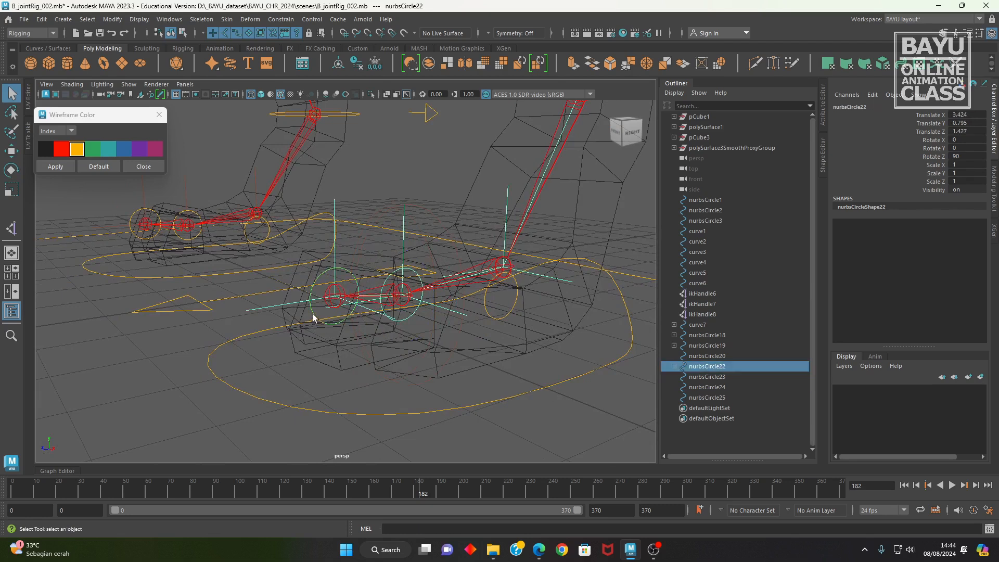
key("e")
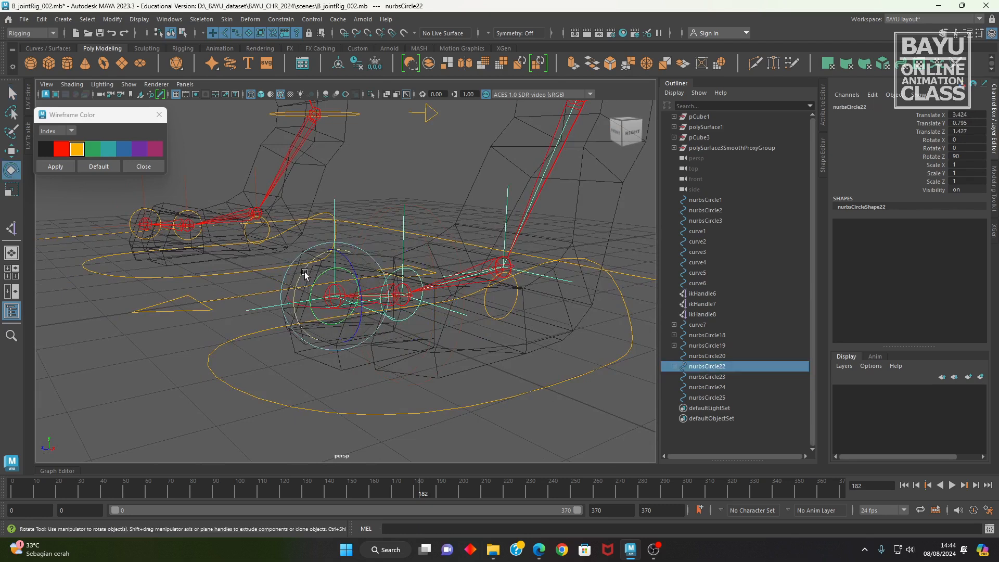
left_click_drag(304, 271, 325, 290)
key("ctrl+z")
left_click_drag(399, 376, 238, 350, "alt")
left_click(188, 391)
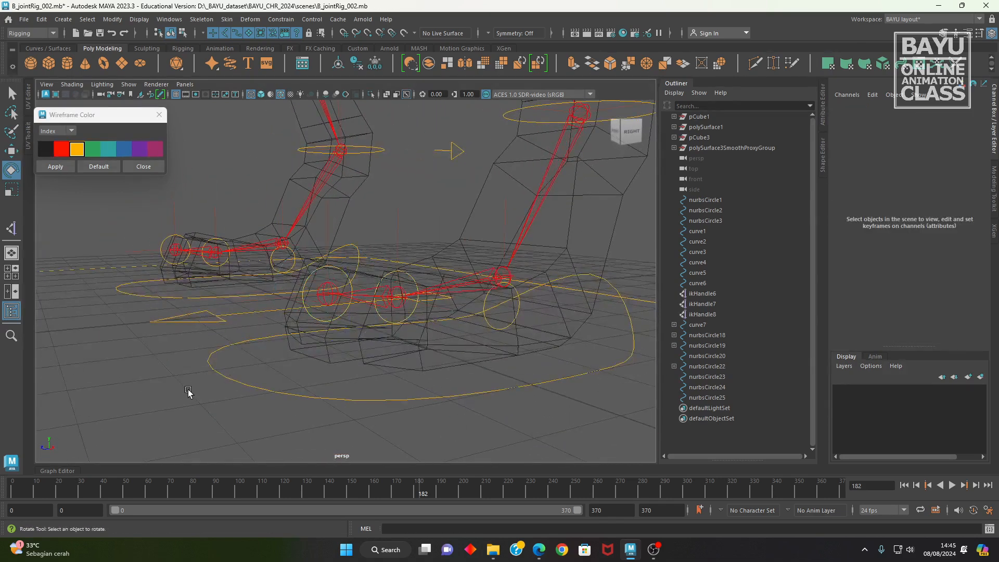
- Parent the toe circle nurbsCircle22 under the heel circle nurbsCircle20
key("q")
left_click(312, 316)
left_click_drag(333, 335, 456, 354, "alt")
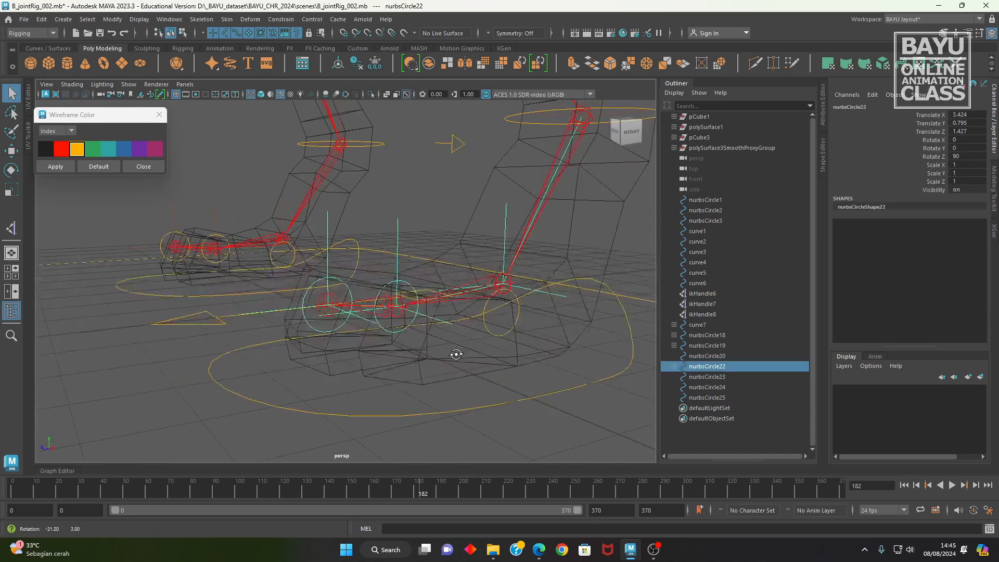
left_click(493, 339, "shift")
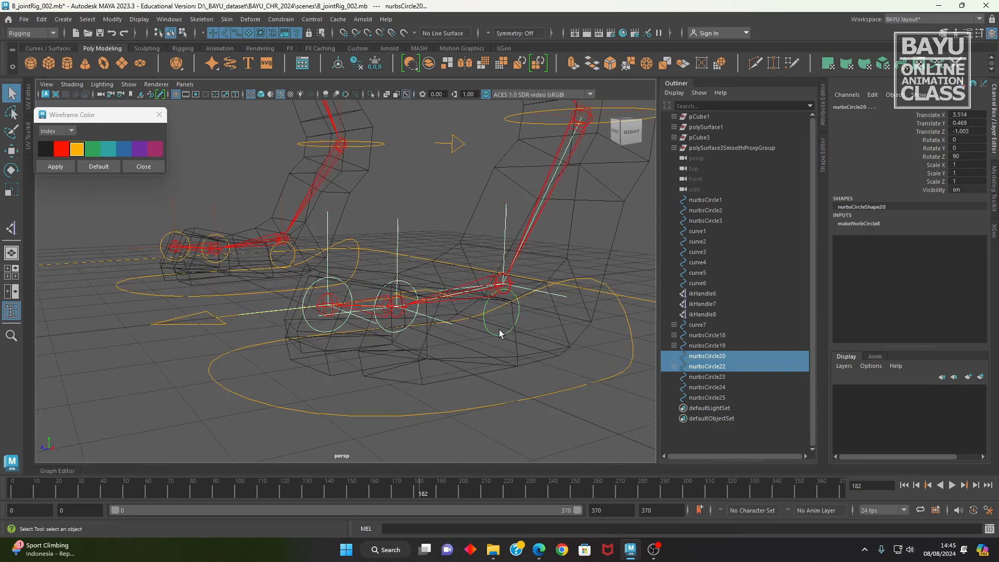
key("p")
- Parent the heel circle nurbsCircle20 under the foot outline control nurbsCircle2
left_click(496, 335)
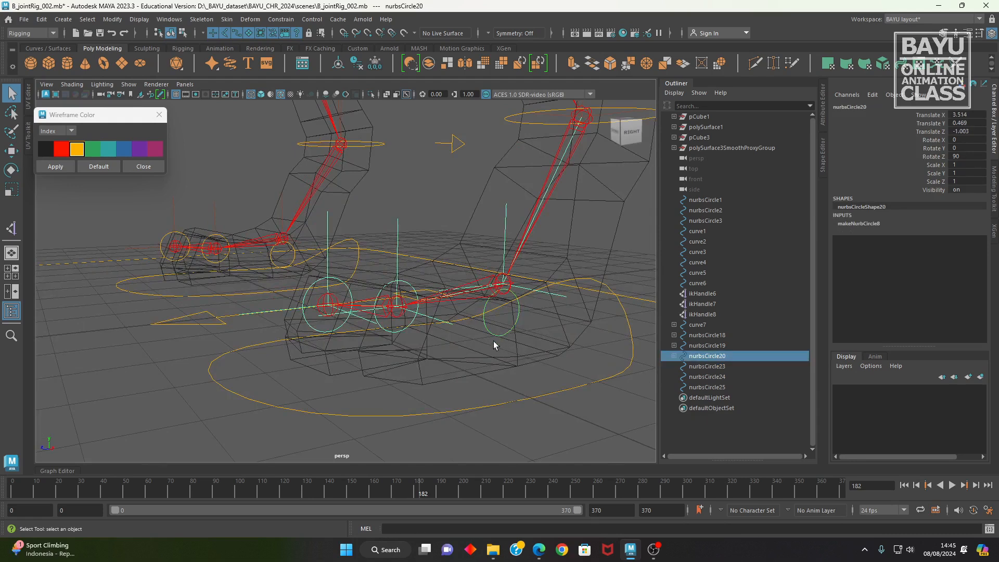
left_click(276, 402, "shift")
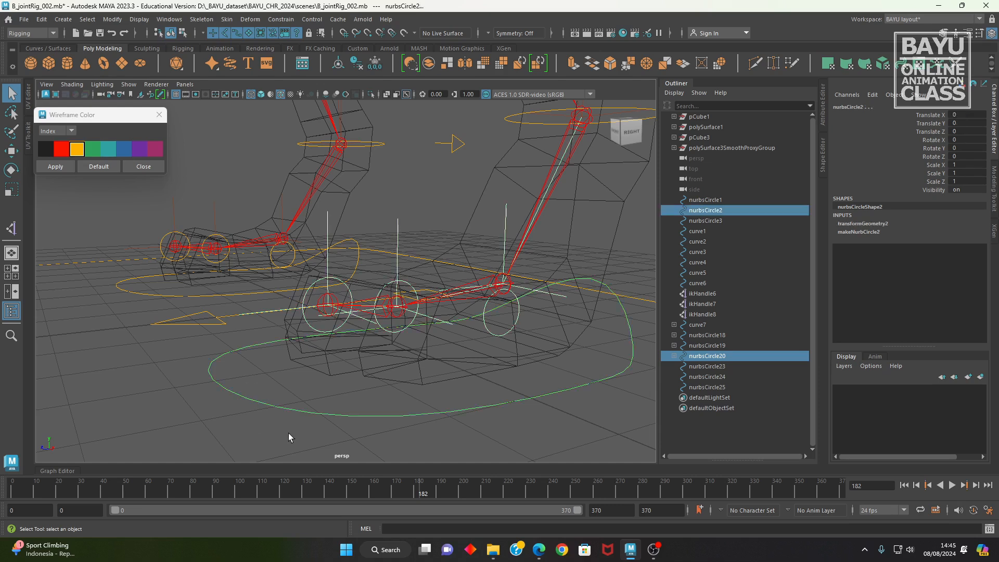
key("p")
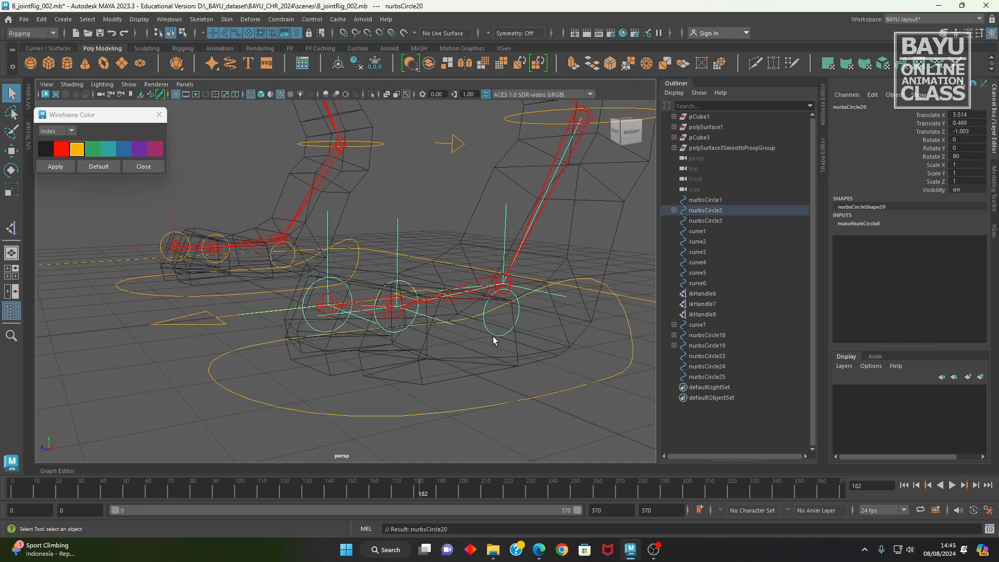
- Rotate the heel circle to test the foot's pivot at the heel, and undo the rotation
left_click_drag(492, 336, 451, 379, "alt")
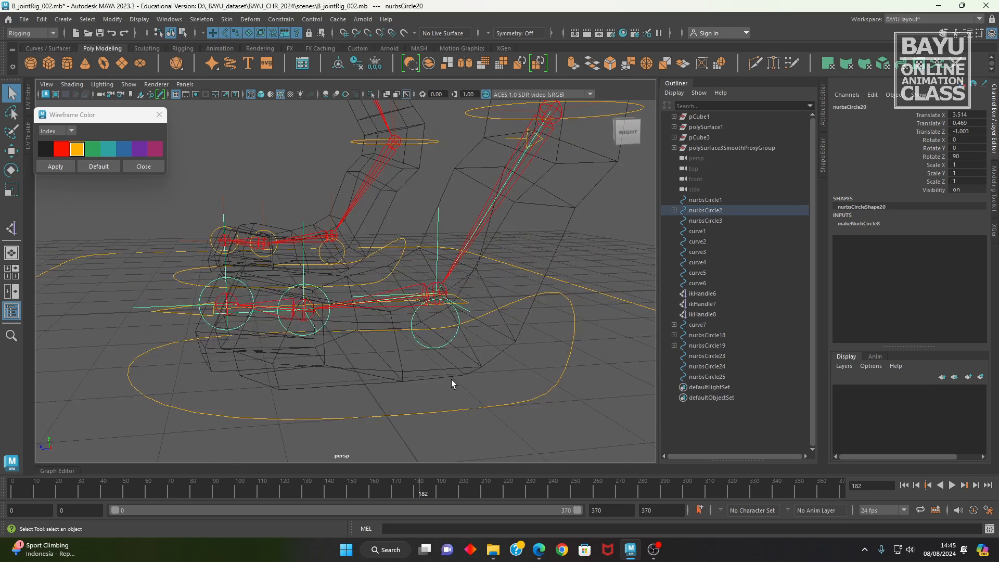
key("e")
left_click_drag(422, 300, 328, 290, "alt")
key("ctrl+z")
- Add the toe circle to the selected ball circle, rotate them to test the foot roll, and undo the rotations
left_click_drag(215, 347, 389, 321, "alt")
left_click(428, 314)
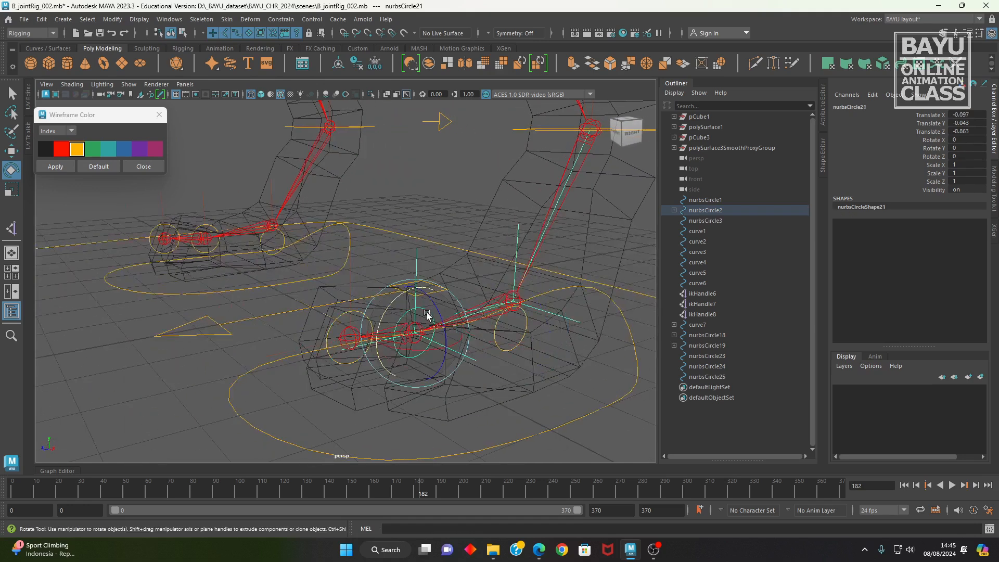
key("q")
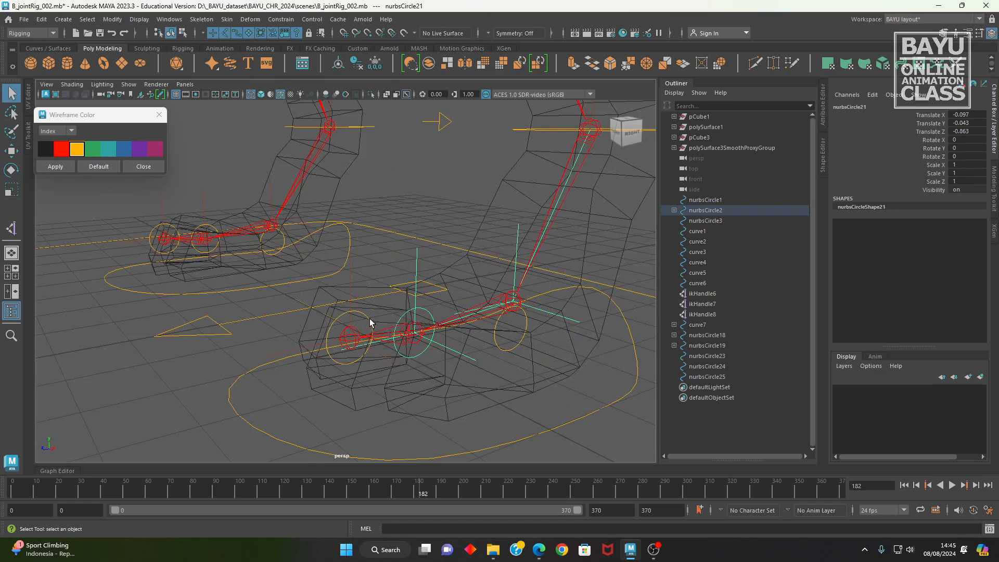
left_click(370, 322)
key("ctrl+z")
left_click(369, 321)
key("ctrl+z")
left_click_drag(380, 330, 381, 355, "alt")
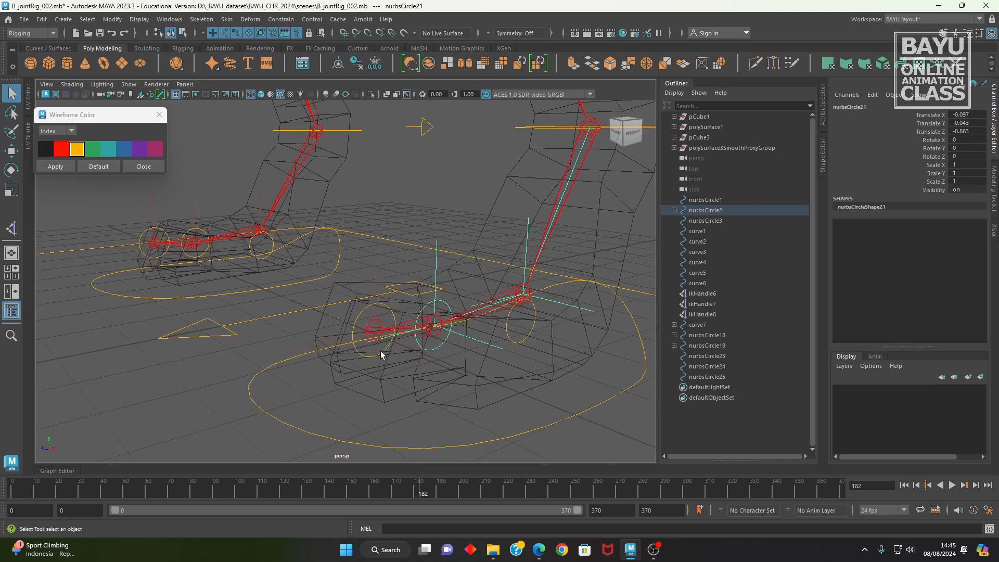
left_click(354, 344, "shift")
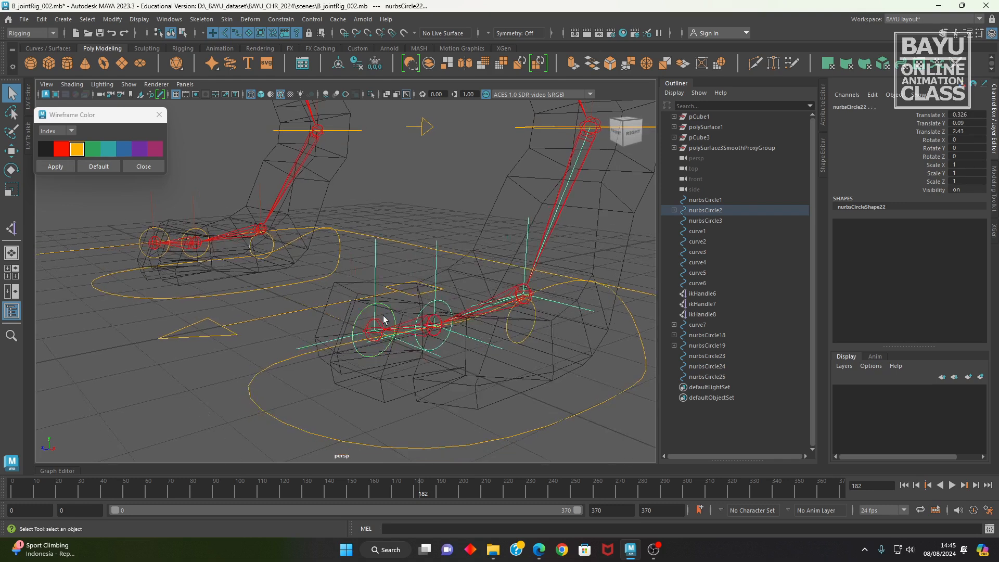
key("e")
left_click_drag(355, 296, 358, 323)
key("ctrl+z")
key("ctrl+z")
key("ctrl+z")
key("ctrl+z")
key("ctrl+z")
key("ctrl+z")
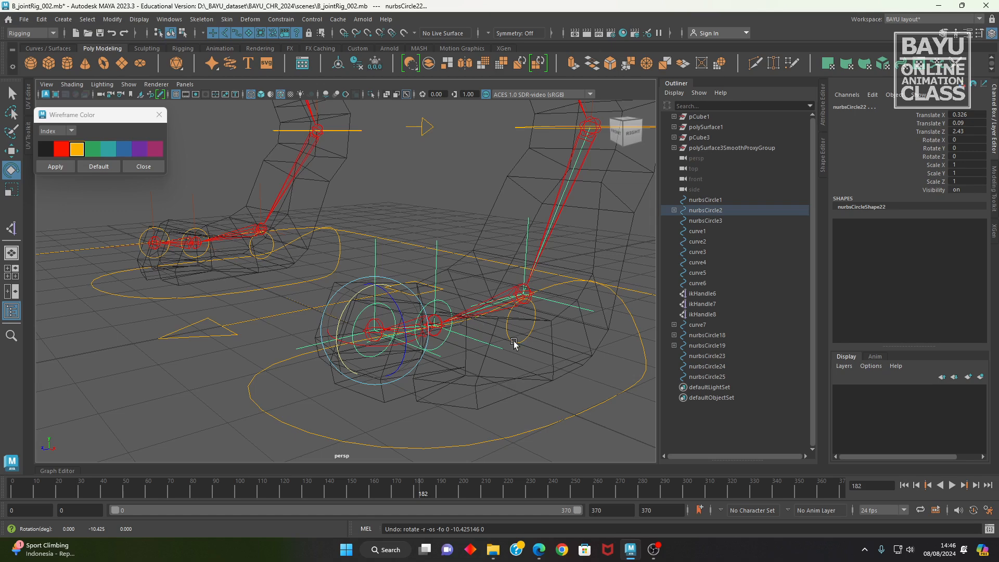
- Parent the near leg's hock circle nurbsCircle18 under the foot outline control nurbsCircle2
left_click_drag(531, 341, 529, 364, "alt")
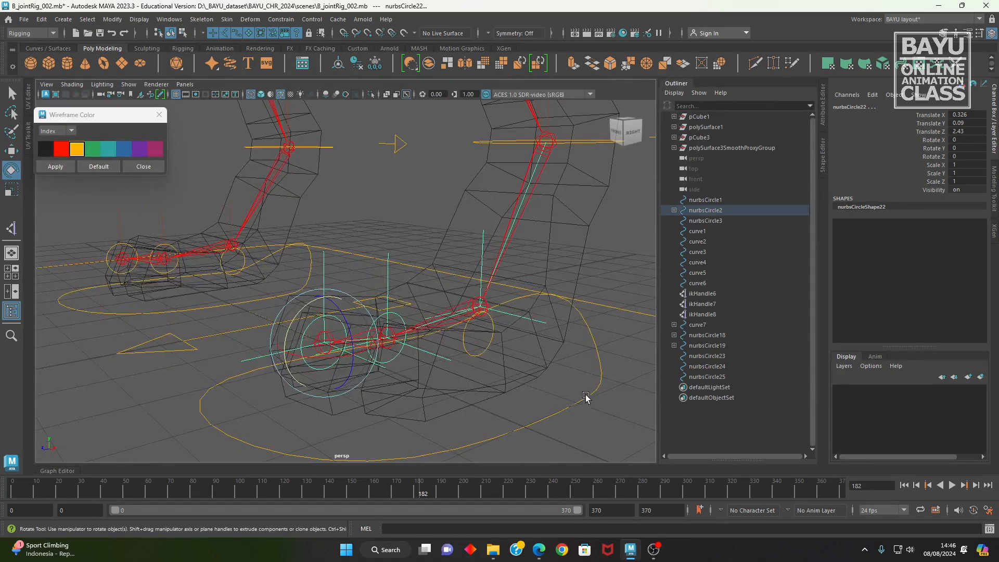
left_click(567, 405)
left_click_drag(570, 399, 524, 233, "alt")
left_click(523, 213)
left_click_drag(547, 317, 537, 319, "alt")
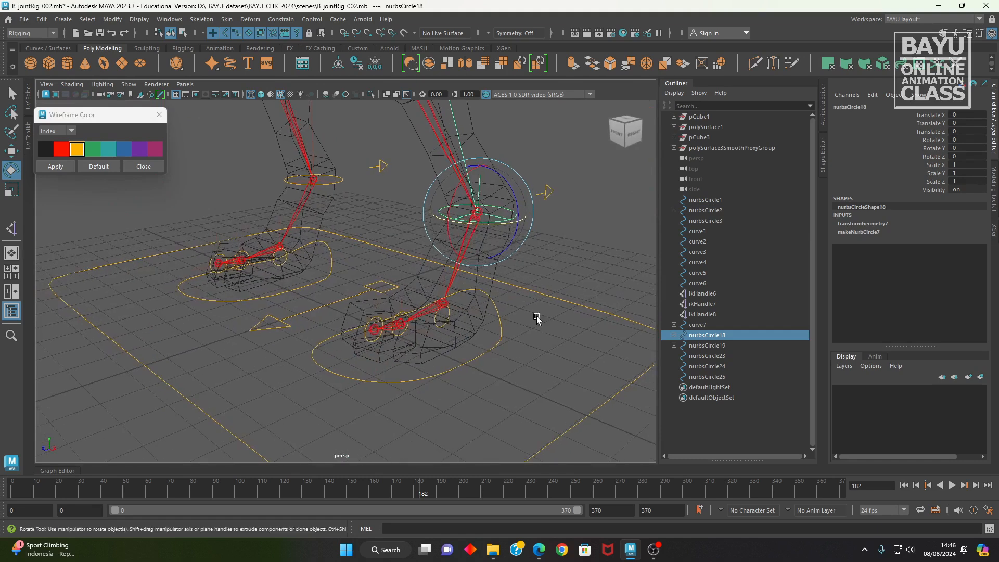
key("w")
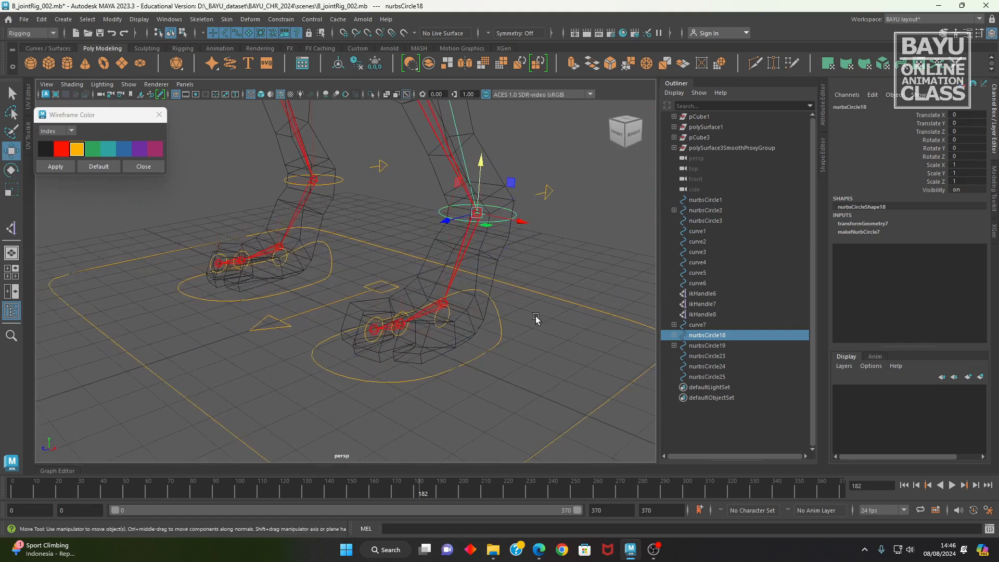
left_click(495, 344)
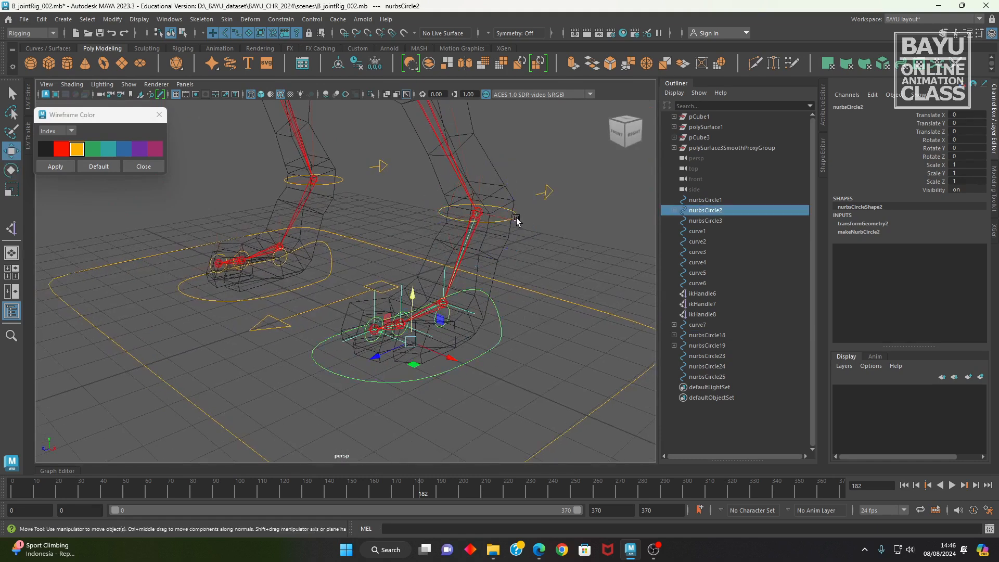
left_click(516, 218)
left_click(500, 345, "shift")
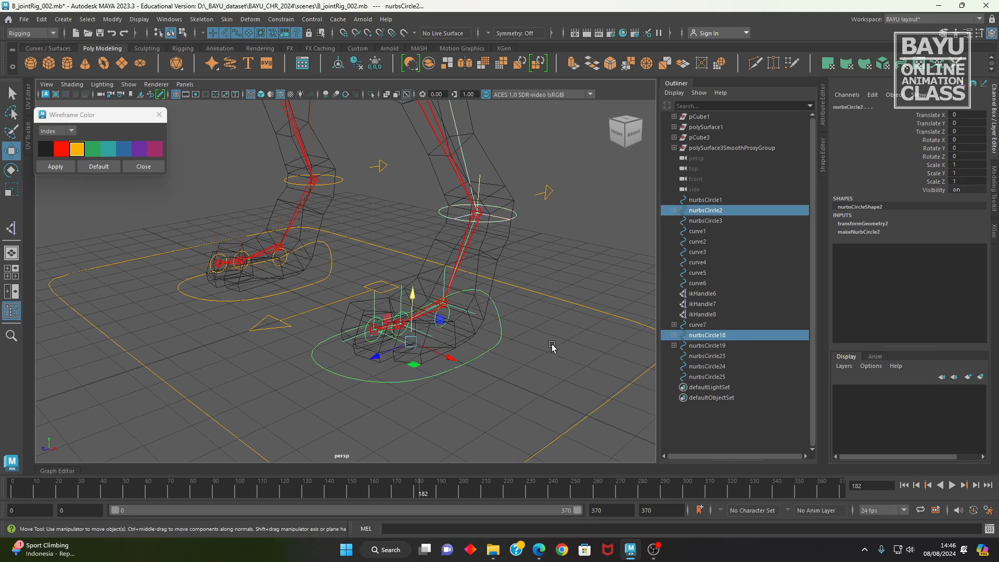
key("p")
- Raise the near foot's outline control to test the leg, and undo the move
left_click(491, 345)
left_click_drag(465, 371, 410, 362, "alt")
left_click_drag(324, 292, 325, 219)
right_click_drag(326, 220, 216, 286, "alt")
mouse_move(216, 287)
left_mouse_down("alt")
mouse_move(388, 277)
mouse_move(223, 286)
left_mouse_up("alt")
key("ctrl+z")
- Parent the near leg's front knee arrow curve1 under the foot control nurbsCircle2 and raise that control to test the leg
left_click_drag(262, 312, 234, 378, "alt")
right_click_drag(234, 378, 416, 398, "alt")
left_click_drag(193, 209, 229, 223, "alt")
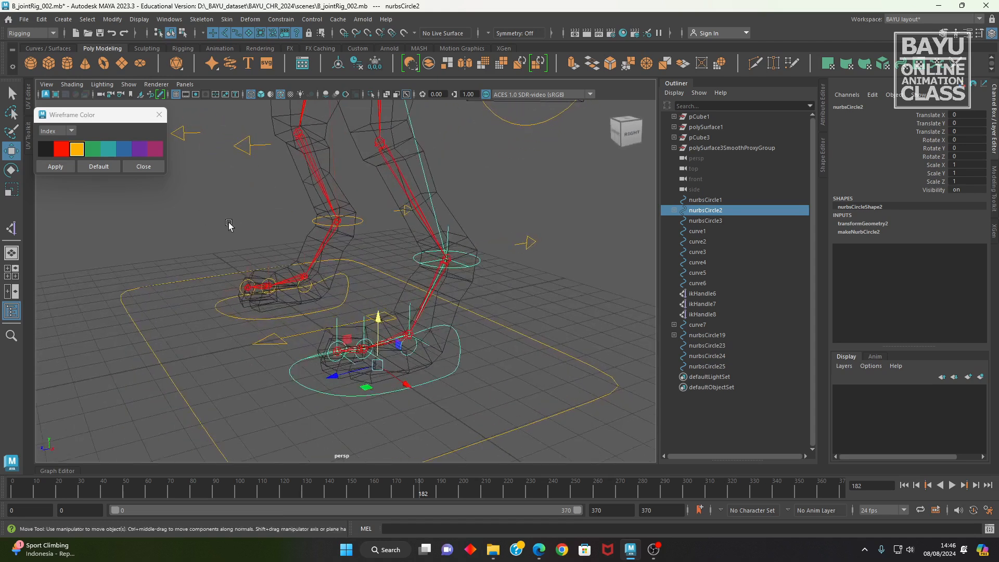
left_click_drag(241, 170, 240, 172)
left_click_drag(291, 232, 261, 236, "alt")
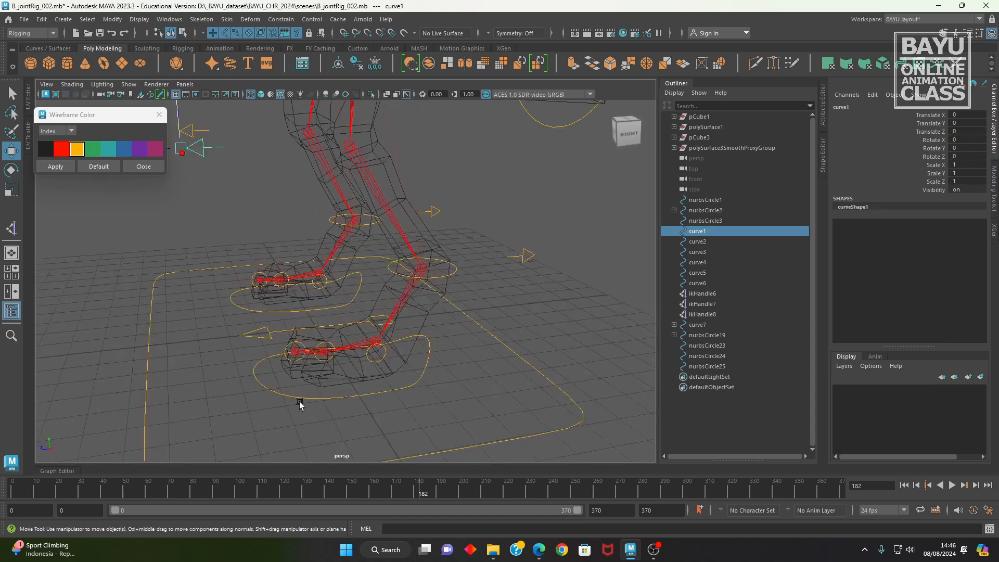
left_click(275, 388, "shift")
left_click_drag(334, 406, 397, 234, "alt")
key("p")
left_click(416, 391)
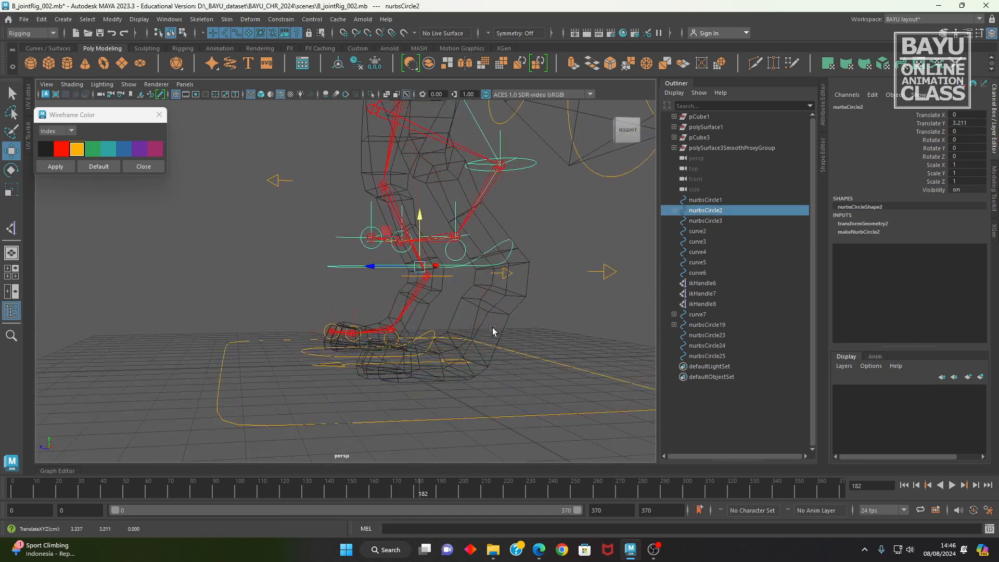
- Move the near foot's outline control nurbsCircle2 up and back in the side view to test the leg, and undo the last move
right_click_drag(495, 332, 341, 315, "alt")
middle_click_drag(341, 315, 365, 362, "alt")
left_click_drag(365, 363, 367, 360, "alt")
left_click_drag(398, 328, 396, 304)
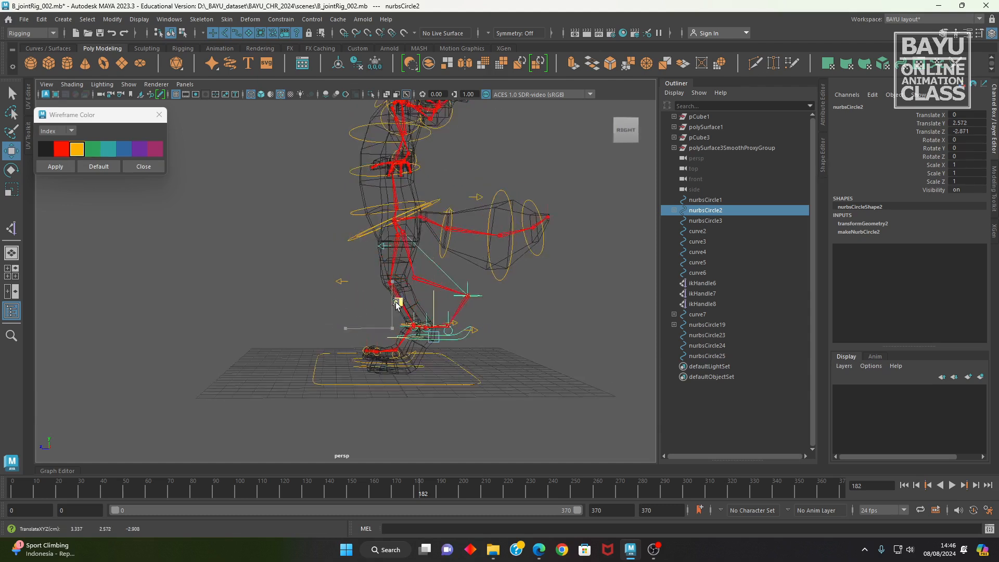
mouse_move(327, 292)
left_mouse_down()
mouse_move(336, 245)
mouse_move(329, 287)
mouse_move(312, 288)
left_mouse_up()
key("ctrl+z")
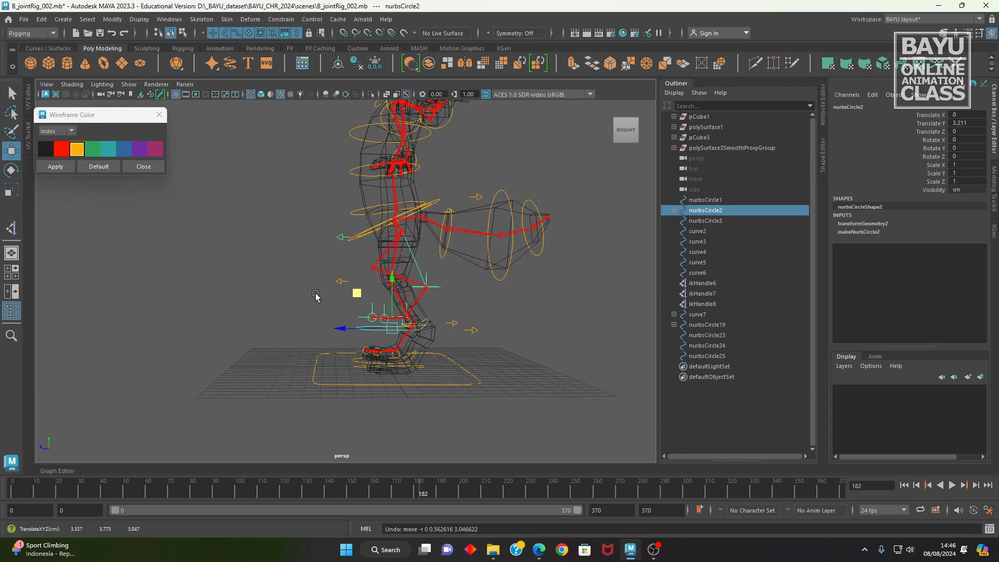
- Rotate nurbsCircle2 in the side and front views to test the foot, and undo the rotations and the earlier raise
key("e")
left_click_drag(365, 301, 339, 329)
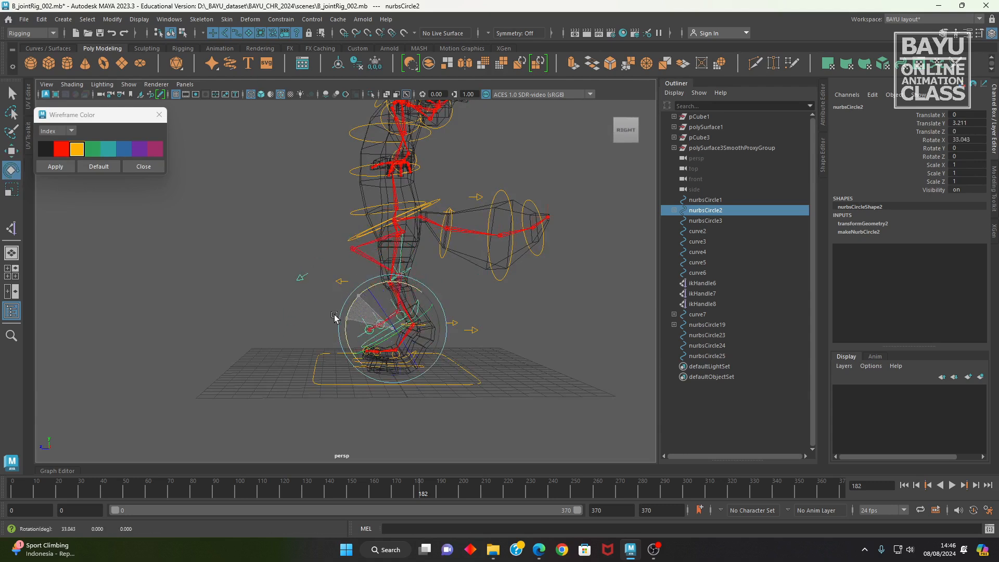
key("ctrl+z")
left_click_drag(371, 396, 475, 410, "alt")
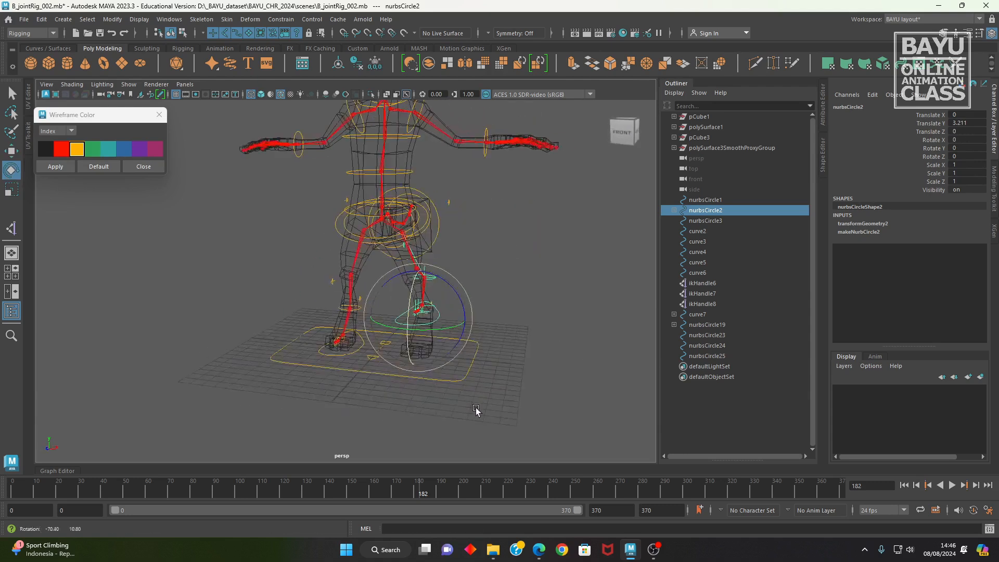
left_click_drag(423, 307, 413, 298)
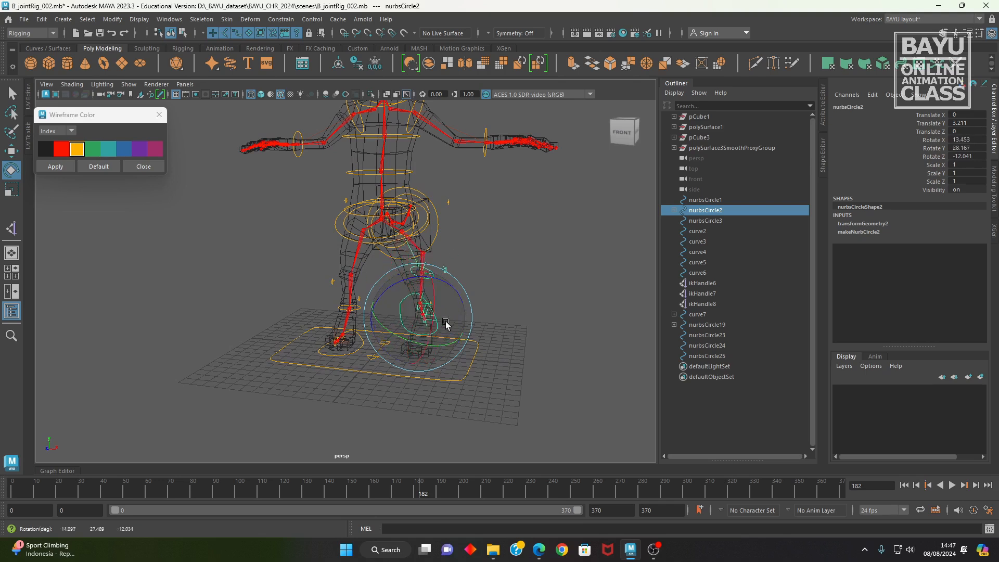
key("ctrl+z")
key("ctrl+z")
- Move the near leg's hock circle nurbsCircle18 to test the leg bend, and undo the move
mouse_move(490, 348)
left_mouse_down("alt")
mouse_move(460, 401)
mouse_move(385, 408)
mouse_move(430, 348)
mouse_move(495, 336)
mouse_move(511, 357)
mouse_move(486, 351)
left_mouse_up("alt")
left_click(493, 325)
key("w")
left_click_drag(420, 284, 319, 263)
key("ctrl+z")
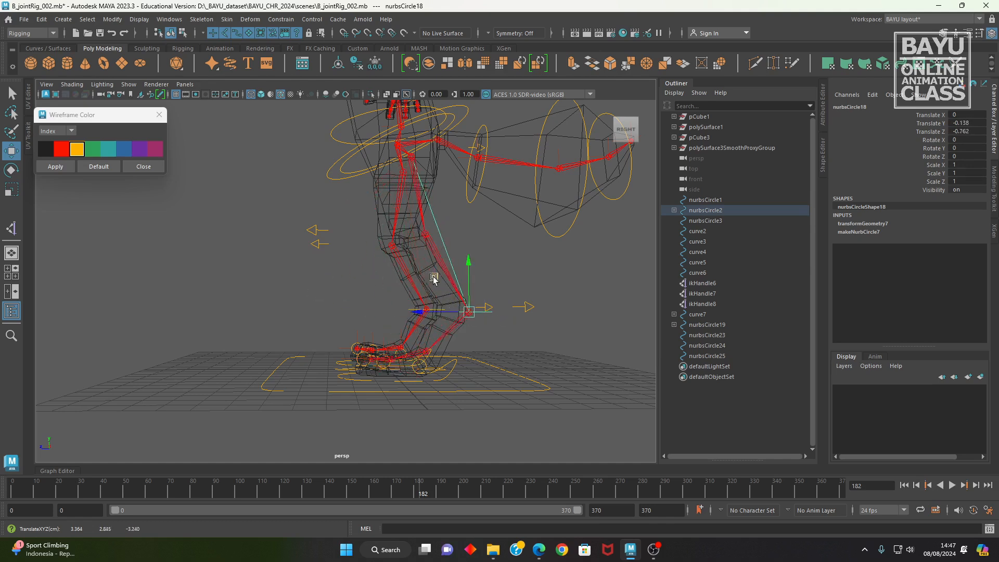
- Select the other foot's ankle IK handle ikHandle6 and hide polygons in the viewport
left_click_drag(508, 357, 497, 404, "alt")
middle_click_drag(338, 384, 353, 352, "alt")
right_click_drag(352, 352, 477, 368, "alt")
left_click_drag(333, 370, 386, 376, "alt")
right_click_drag(283, 344, 315, 341, "alt")
left_click(286, 323)
left_click_drag(286, 323, 312, 321, "alt")
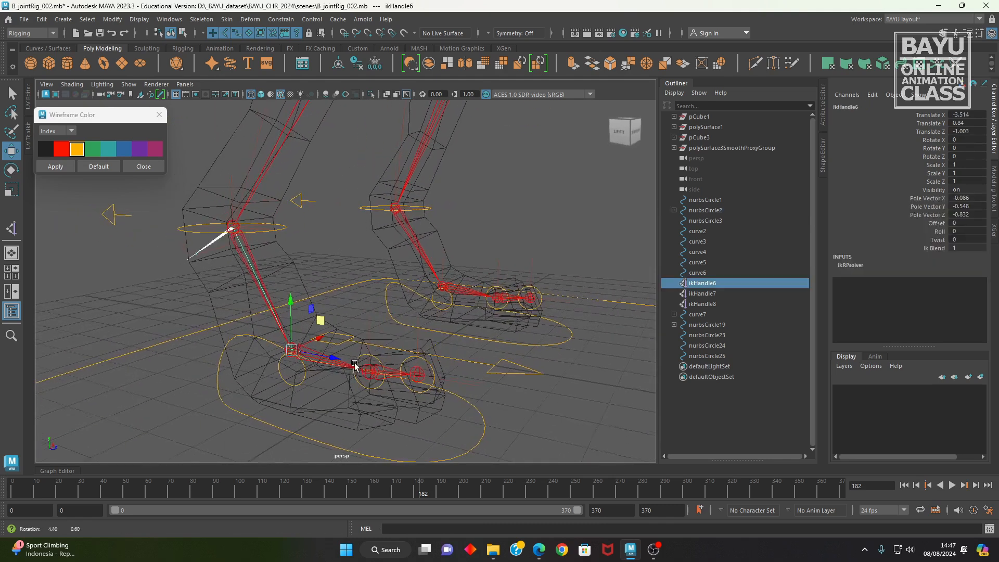
left_click(129, 85)
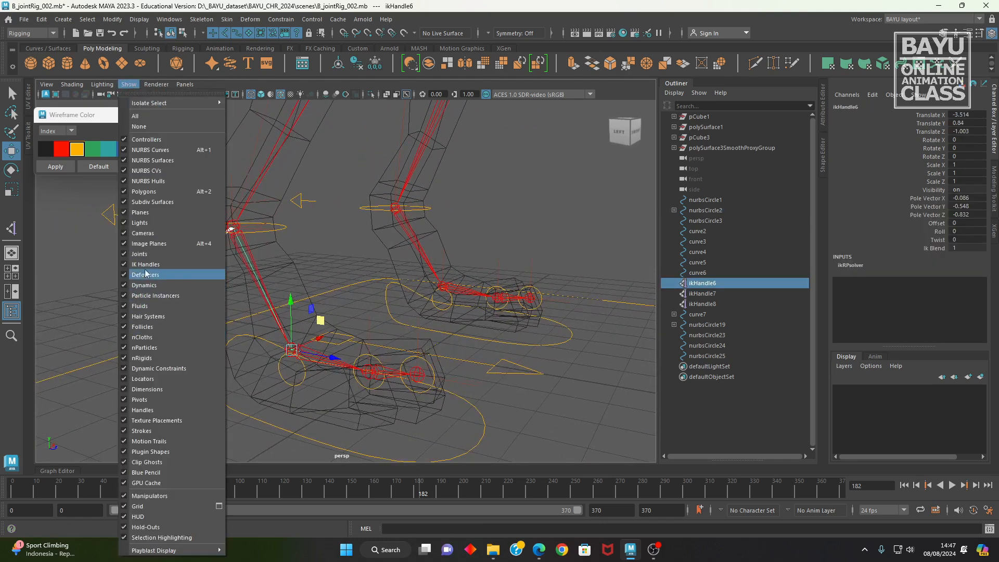
left_click(149, 192)
- Try to parent the other foot's ikHandle6 and ikHandle7, and undo back to the ikHandle6 selection
middle_click_drag(354, 380, 361, 304, "alt")
left_click_drag(383, 291, 385, 317, "shift")
left_click_drag(372, 375, 323, 379, "alt")
right_click_drag(323, 380, 446, 392, "alt")
key("q")
left_click_drag(393, 411, 277, 323, "shift")
key("p")
key("ctrl+z")
key("ctrl+z")
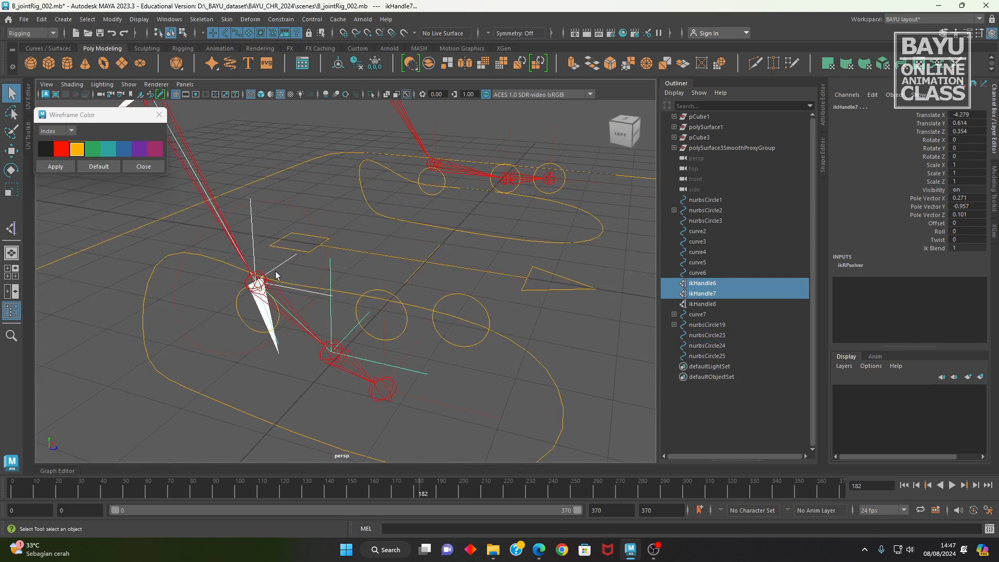
key("ctrl+z")
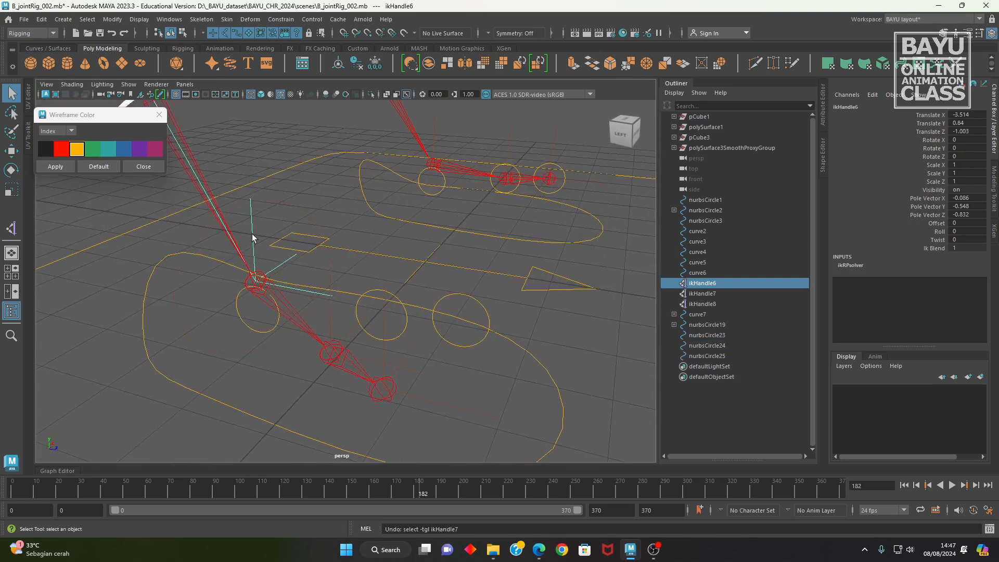
- Restore the selection of ikHandle6 and ikHandle7 and parent them under the other foot's ball circle
key("shift+z")
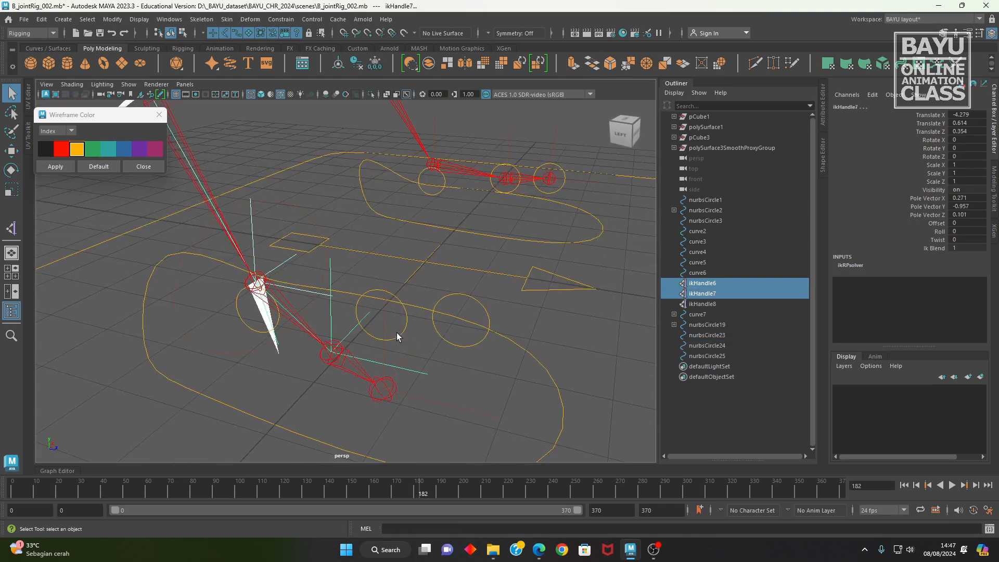
left_click(397, 332, "shift")
left_click_drag(461, 387, 367, 328, "alt")
key("p")
- Nest ikHandle8 and nurbsCircle24 under nurbsCircle23, and parent nurbsCircle23 under the ankle circle nurbsCircle25
middle_click_drag(357, 364, 377, 310, "alt")
left_click_drag(376, 309, 297, 383, "alt")
left_click_drag(435, 289, 132, 355, "alt")
left_click(446, 269, "shift")
key("p")
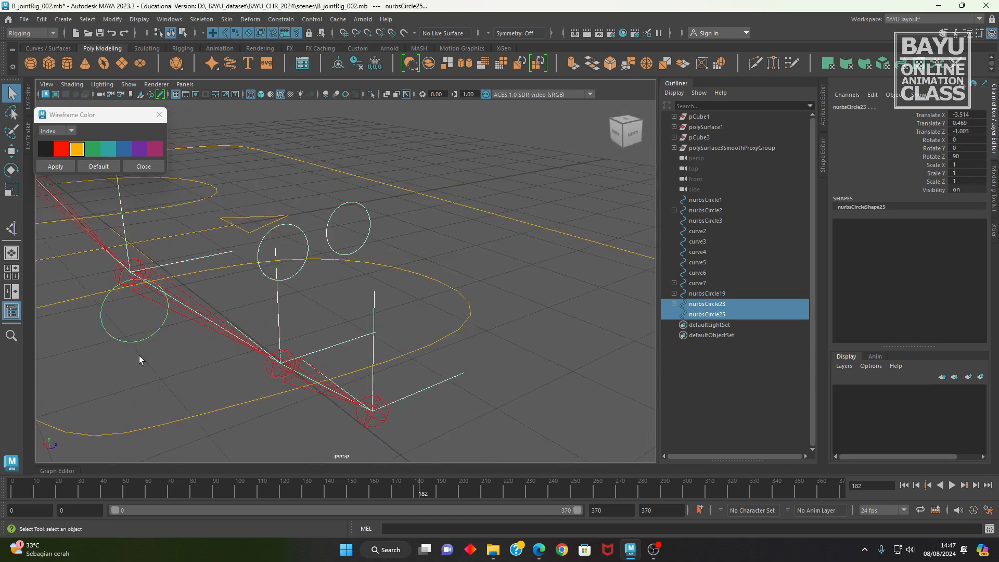
key("p")
- Parent the ankle circle nurbsCircle25 under the foot outline control nurbsCircle3
left_click(142, 341)
left_click(177, 414, "shift")
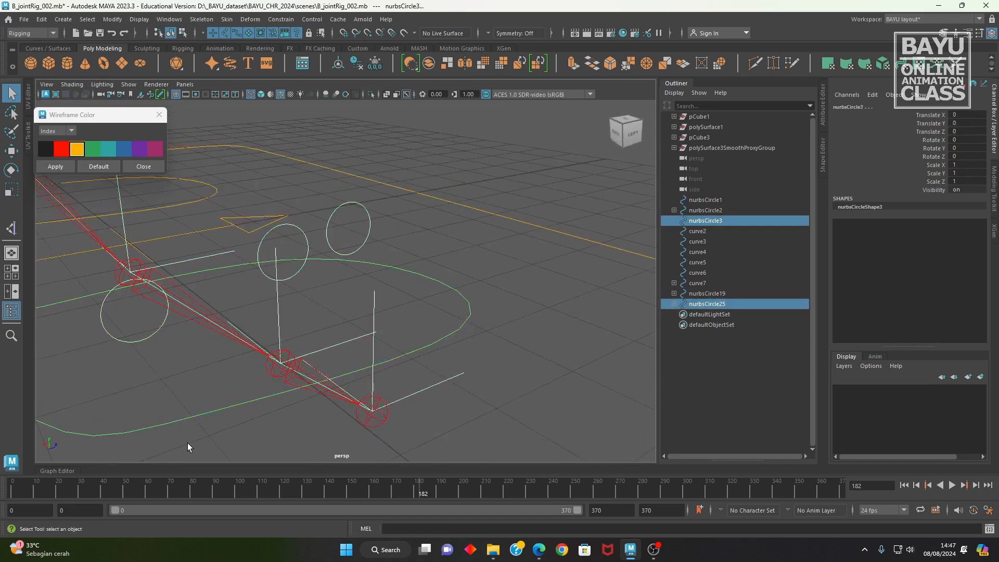
left_click_drag(286, 401, 108, 374, "alt")
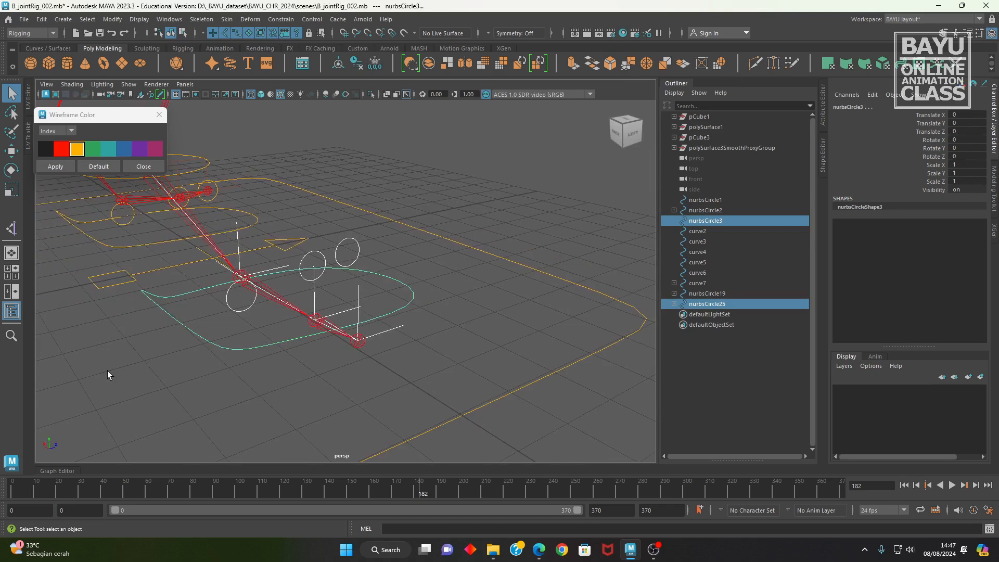
key("p")
- Parent the front knee arrow curve3 under the foot outline control nurbsCircle3
left_click_drag(184, 354, 364, 173, "alt")
left_click(366, 192)
left_click_drag(387, 238, 370, 373, "alt")
left_click(363, 352, "shift")
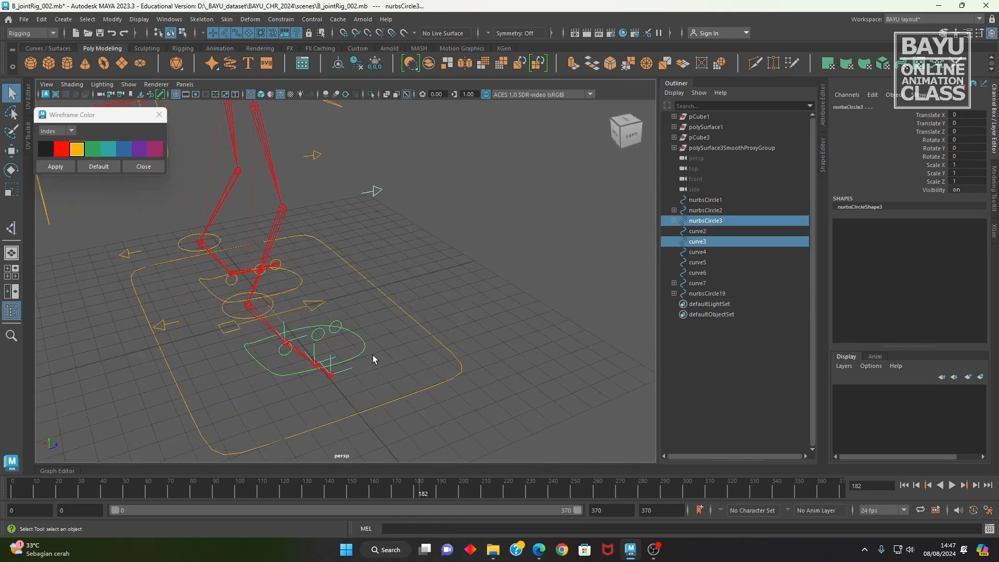
key("p")
- Move the ball IK handle ikHandle7 onto the centre of the ball circle in the nurbsCircle3 foot
right_click_drag(364, 379, 346, 431, "alt")
left_click(273, 368)
left_click_drag(282, 377, 333, 399, "alt")
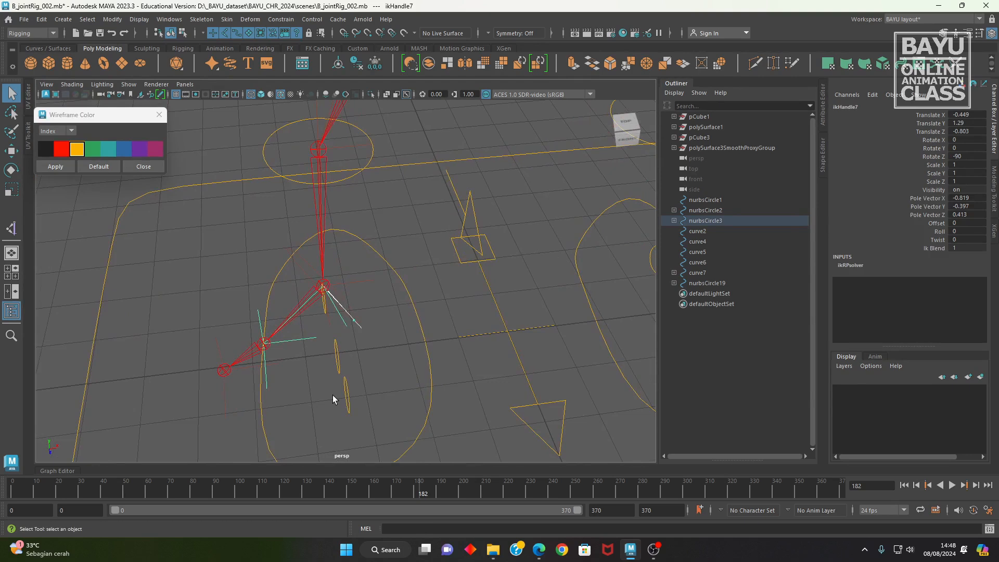
key("w")
middle_click_drag(304, 372, 374, 370)
left_click_drag(374, 370, 380, 386)
left_click_drag(366, 395, 424, 402, "alt")
middle_click_drag(424, 401, 467, 216, "alt")
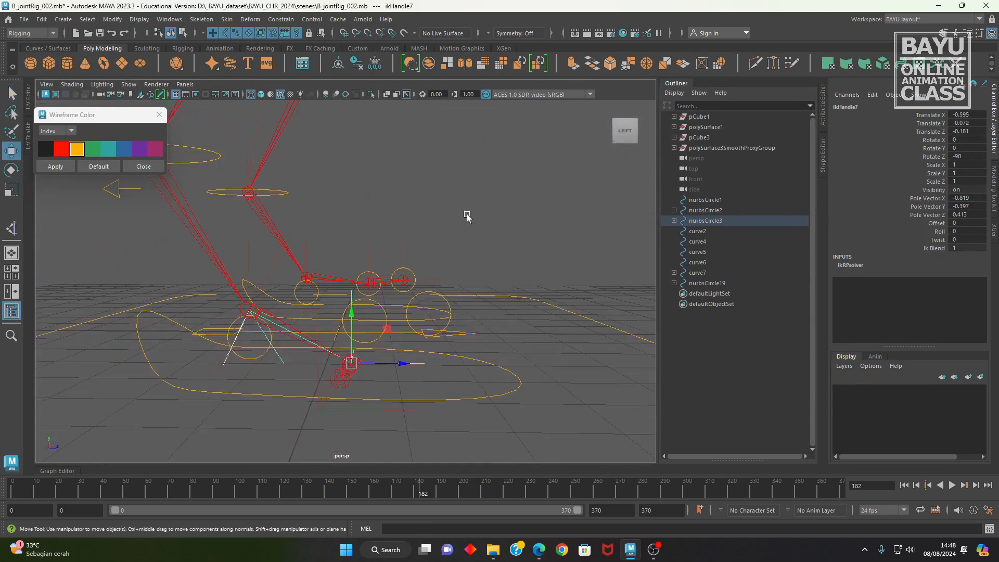
middle_click_drag(397, 326, 408, 283)
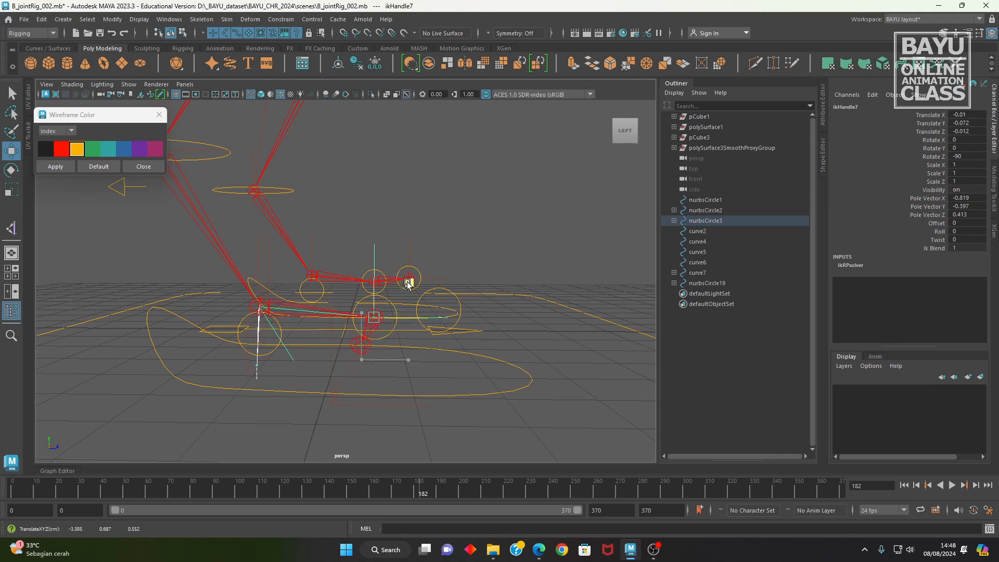
- Move the same foot's toe IK handle onto the centre of the toe circle
left_click_drag(375, 359, 261, 467, "alt")
left_click(326, 388)
middle_click_drag(250, 333, 356, 420)
left_click_drag(356, 419, 454, 355, "alt")
left_click_drag(452, 339, 465, 282)
middle_click_drag(466, 282, 475, 279)
left_click_drag(475, 279, 434, 358, "alt")
left_click_drag(442, 263, 448, 267)
- Move the foot outline control nurbsCircle3 to test the leg, and undo the move
left_click_drag(452, 319, 354, 343, "alt")
right_click_drag(354, 343, 239, 341, "alt")
left_click_drag(239, 341, 345, 343, "alt")
left_click(330, 314)
middle_click_drag(345, 343, 378, 380, "alt")
left_click_drag(409, 341, 370, 327)
key("ctrl+z")
- Parent the hock circle nurbsCircle19 under the foot outline control nurbsCircle3
left_click_drag(276, 321, 280, 299, "alt")
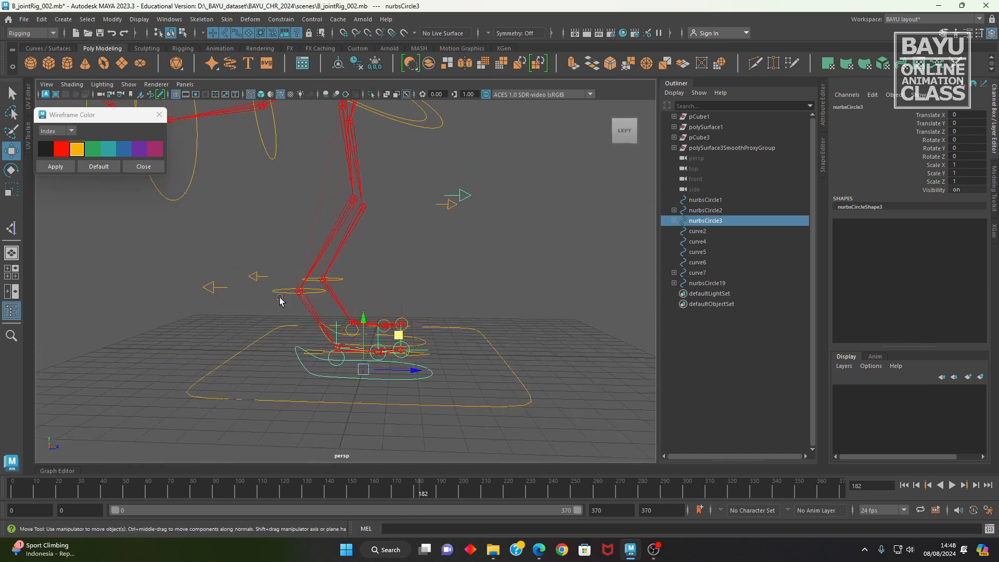
left_click(282, 294)
left_click(315, 367, "shift")
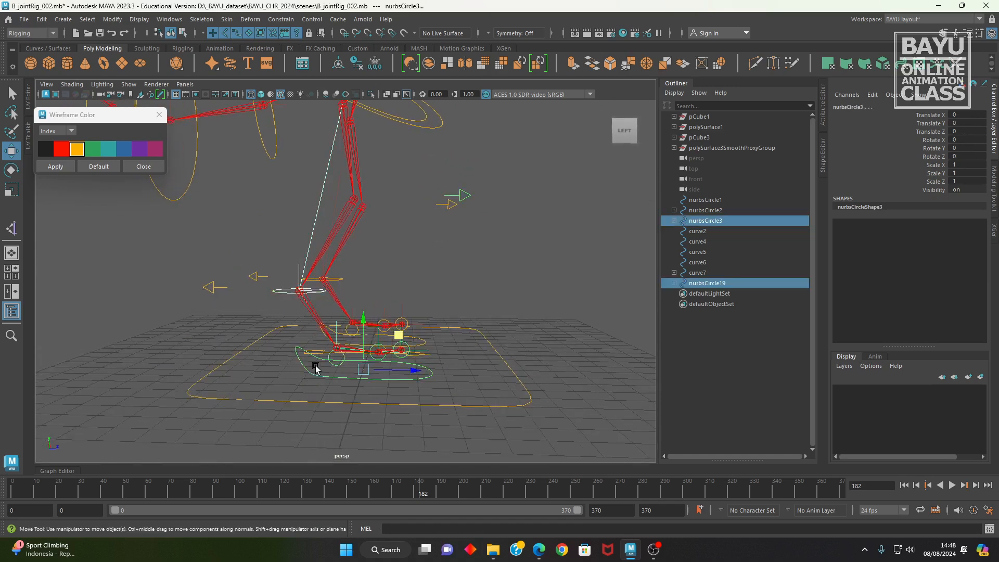
key("p")
- Move nurbsCircle3 to test the completed foot hierarchy, and undo the test transforms
left_click(326, 378)
middle_click_drag(328, 380, 324, 399, "alt")
left_click_drag(391, 352, 362, 404)
key("e")
key("ctrl+z")
key("ctrl+z")
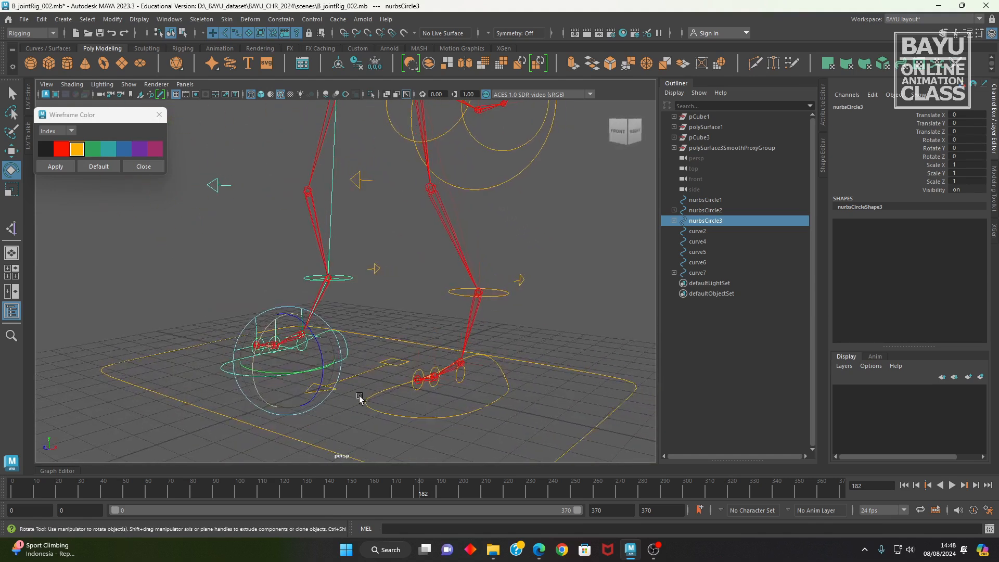
- Select the opposite foot's outline control nurbsCircle2 and show its transform attributes in the Attribute Editor
left_click_drag(352, 373, 319, 404, "alt")
left_click(374, 386)
left_click(400, 406)
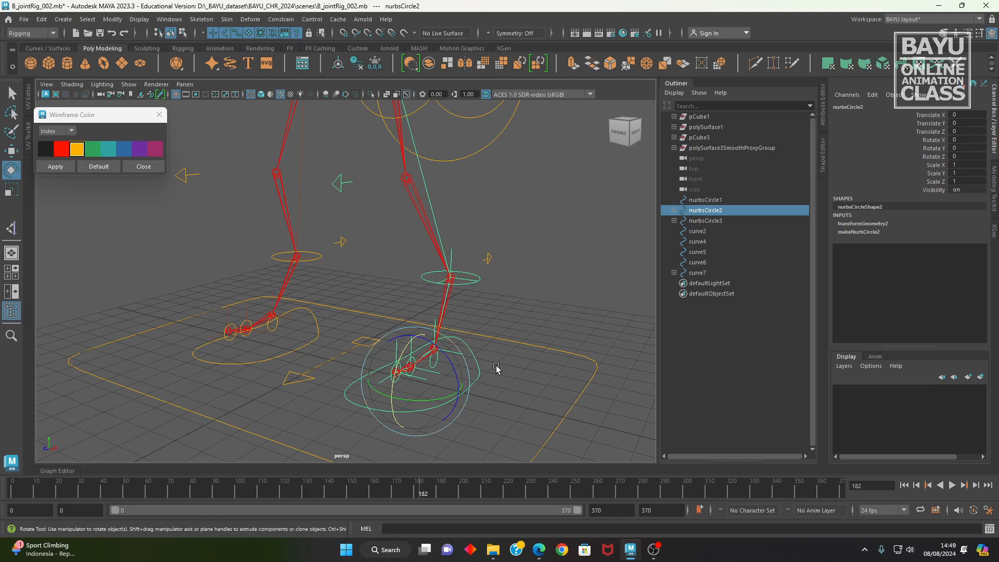
left_click_drag(433, 340, 542, 273, "alt")
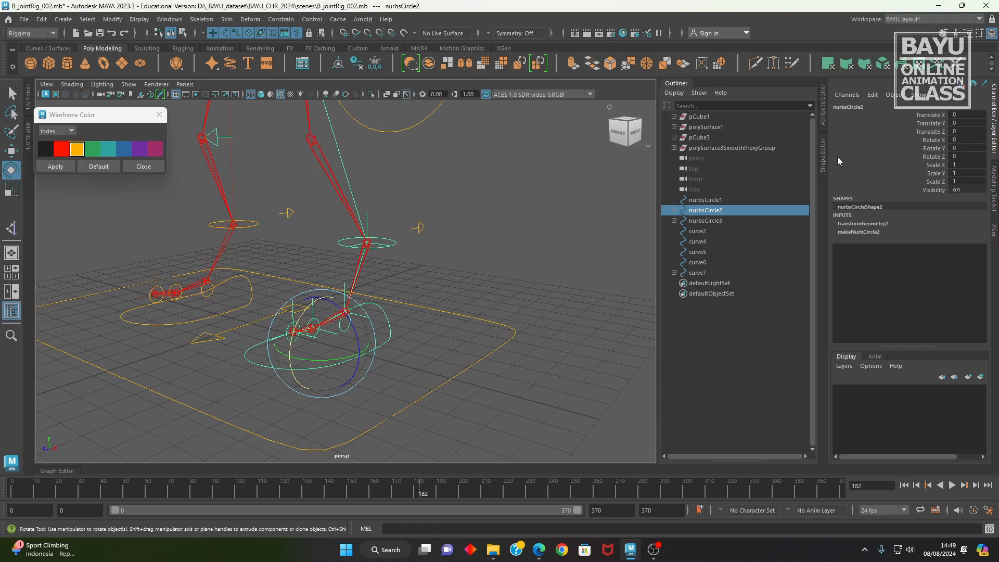
left_click(824, 117)
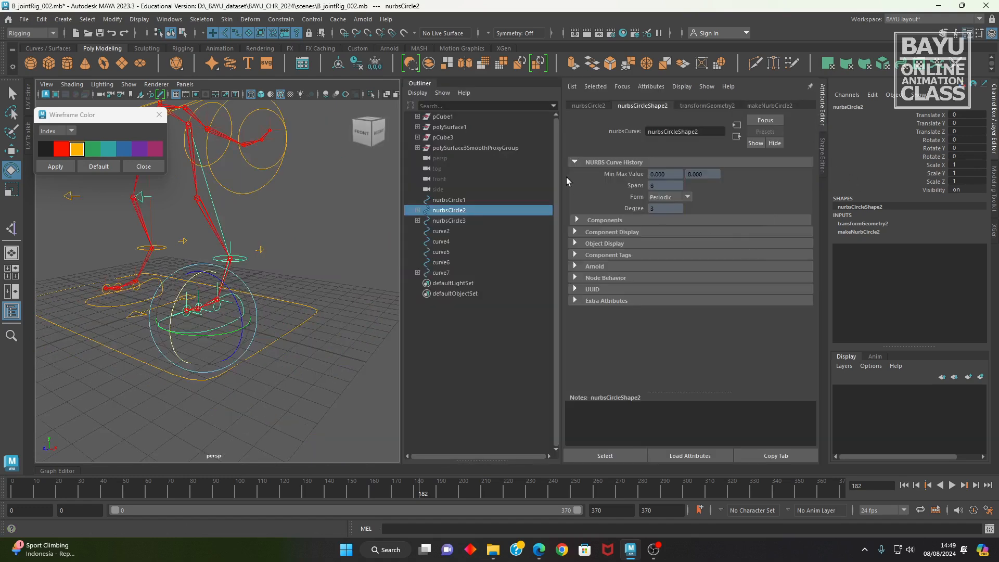
left_click_drag(337, 342, 334, 337, "alt")
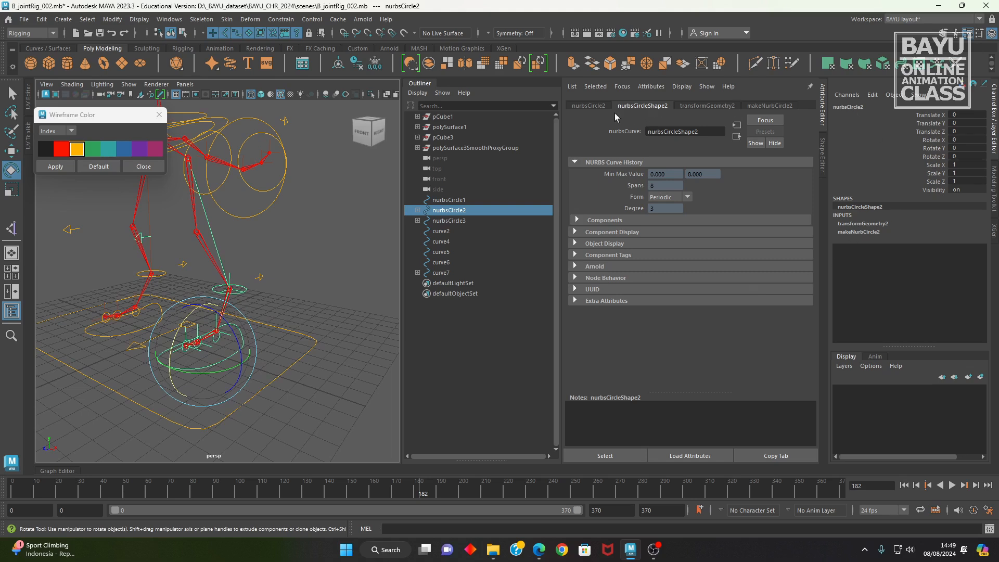
left_click(589, 106)
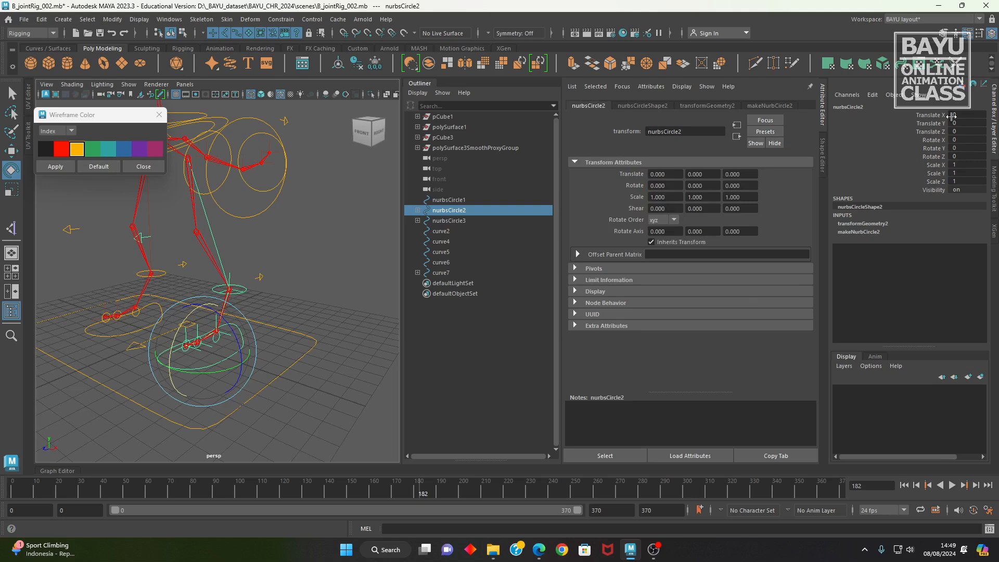
- Start adding a custom attribute to nurbsCircle2 and name it footRoll
left_click_drag(324, 317, 352, 310, "alt")
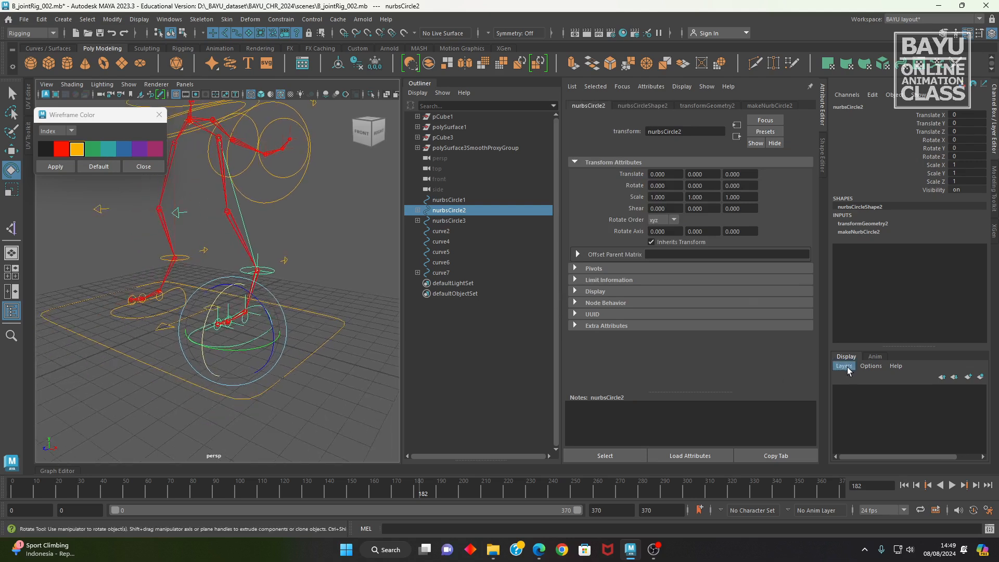
left_click(651, 87)
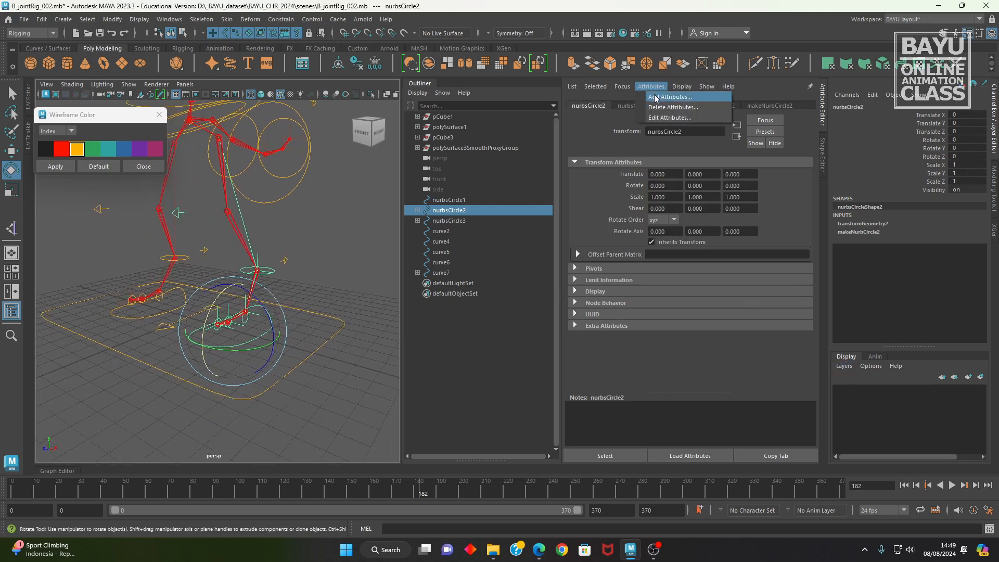
left_click(656, 98)
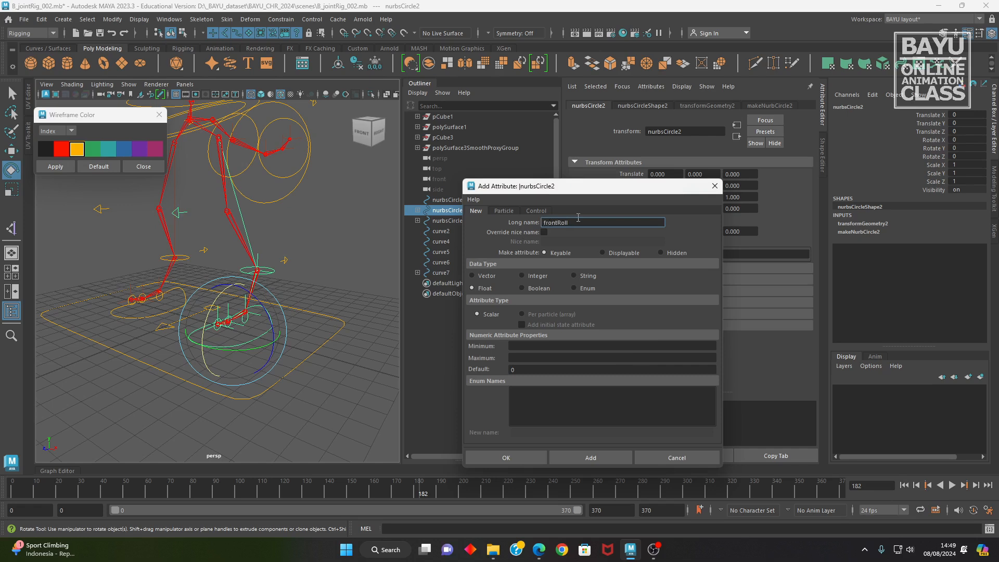
left_click(551, 346)
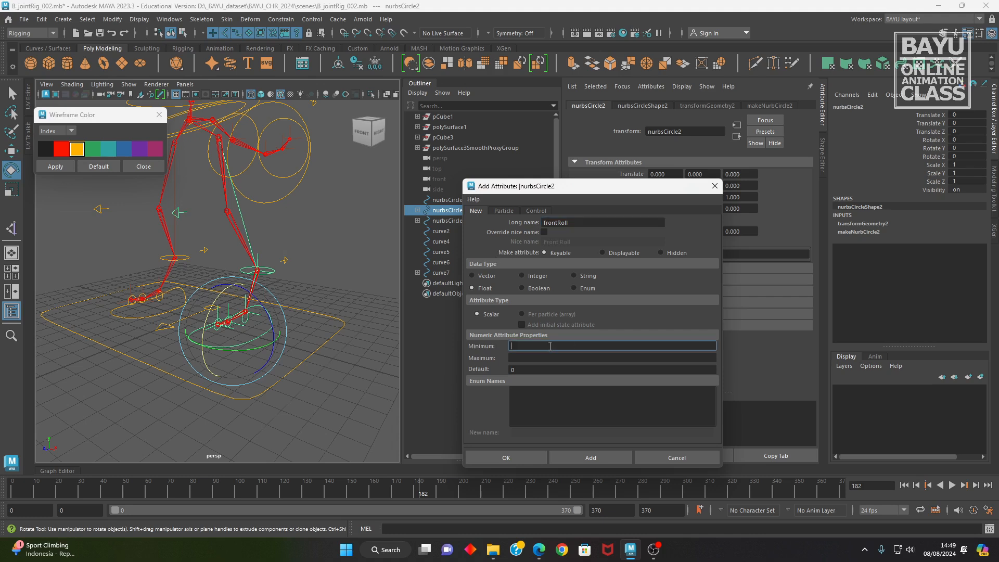
double_click(581, 224)
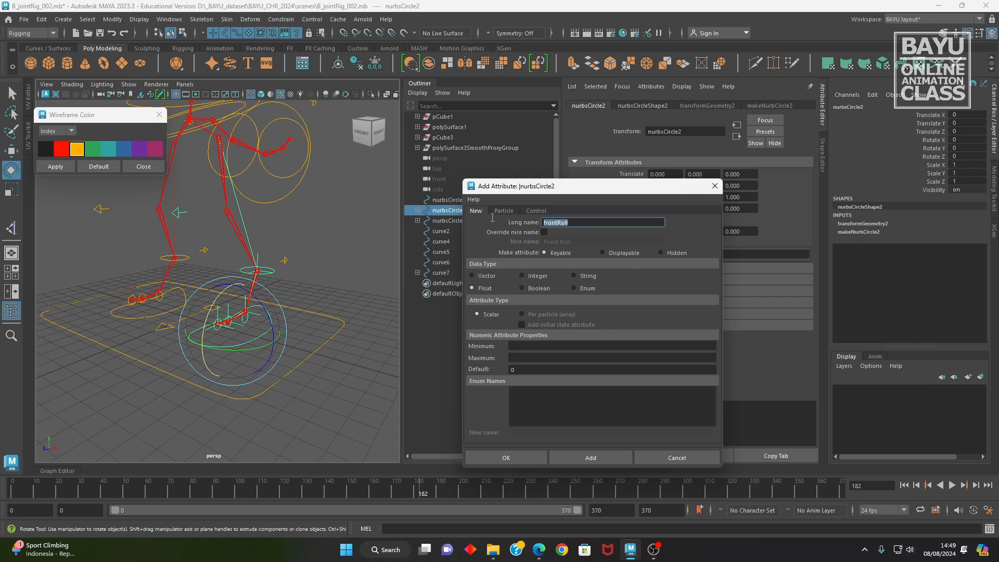
type("F")
- Give footRoll a minimum of -10 and a maximum of 10, add it, and expand the extra attributes of nurbsCircle2
left_click(521, 347)
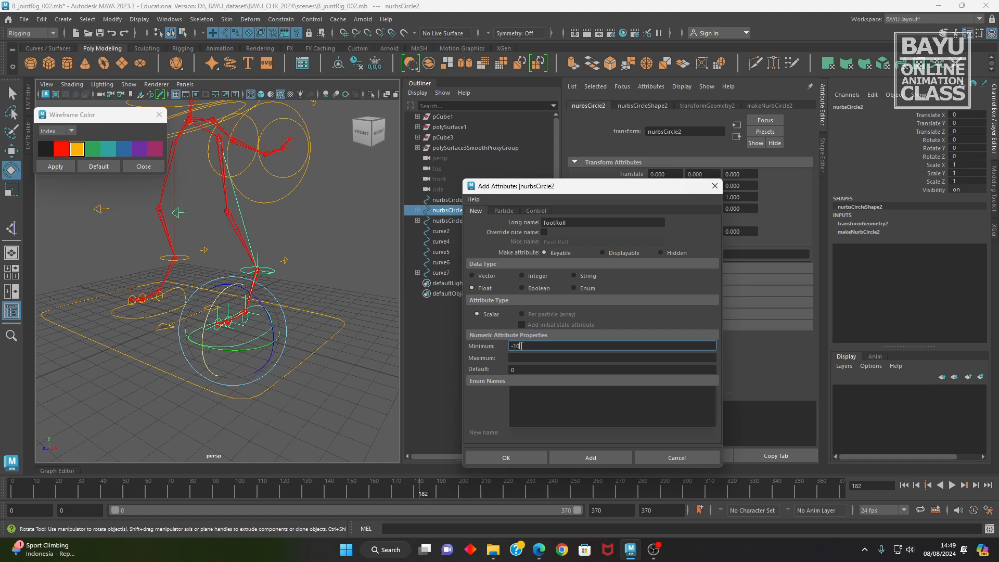
key("Tab")
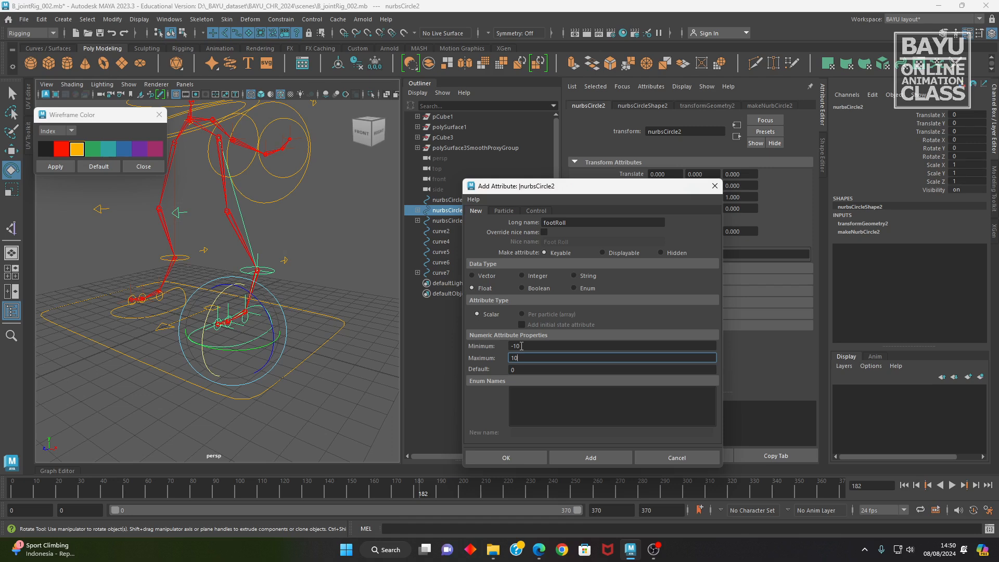
double_click(525, 347)
double_click(540, 358)
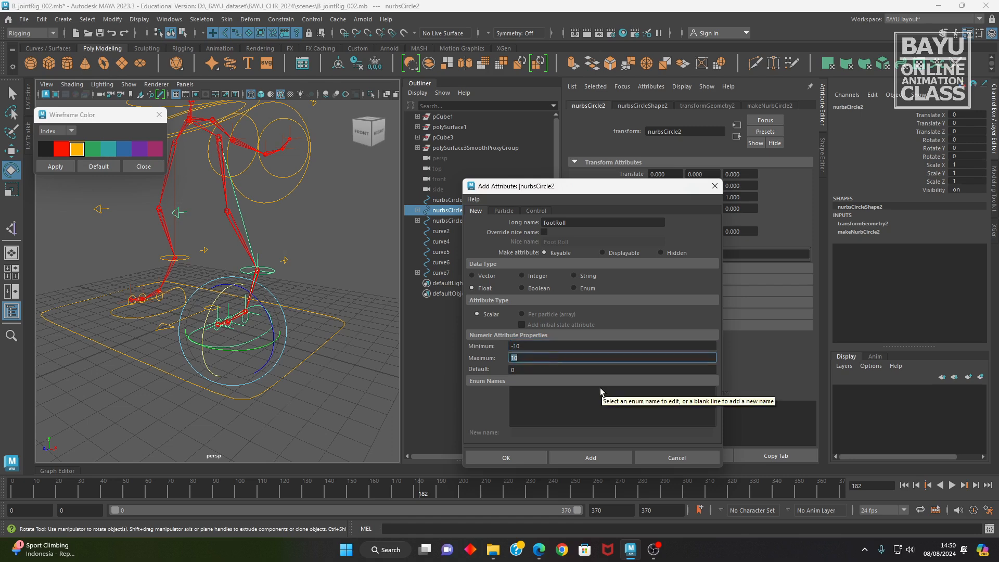
left_click(579, 458)
left_click_drag(558, 188, 363, 188)
left_click(607, 326)
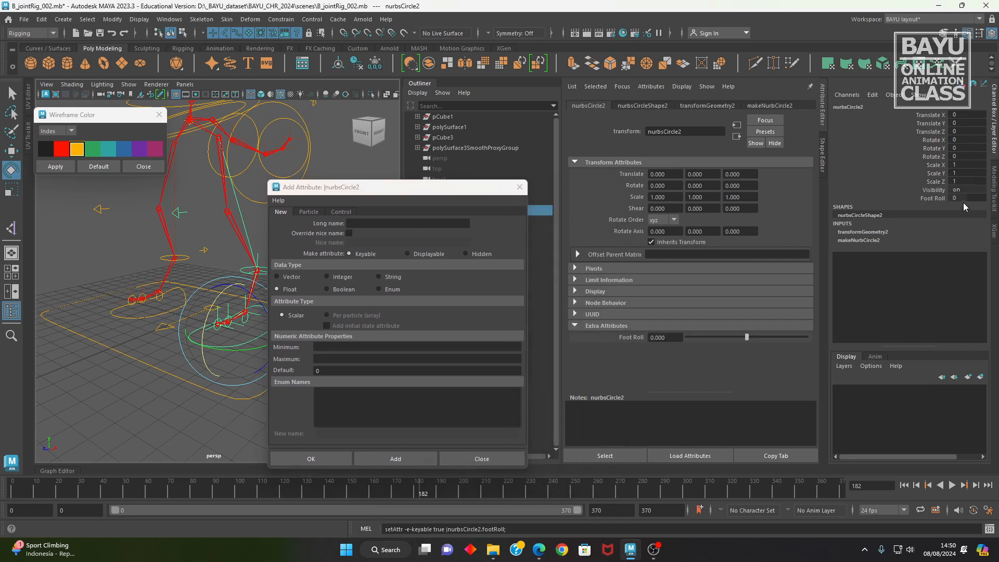
- Add a footRoll attribute to the other foot outline nurbsCircle3, using the same -10 to 10 range as on nurbsCircle2
left_click(134, 320)
left_click(380, 224)
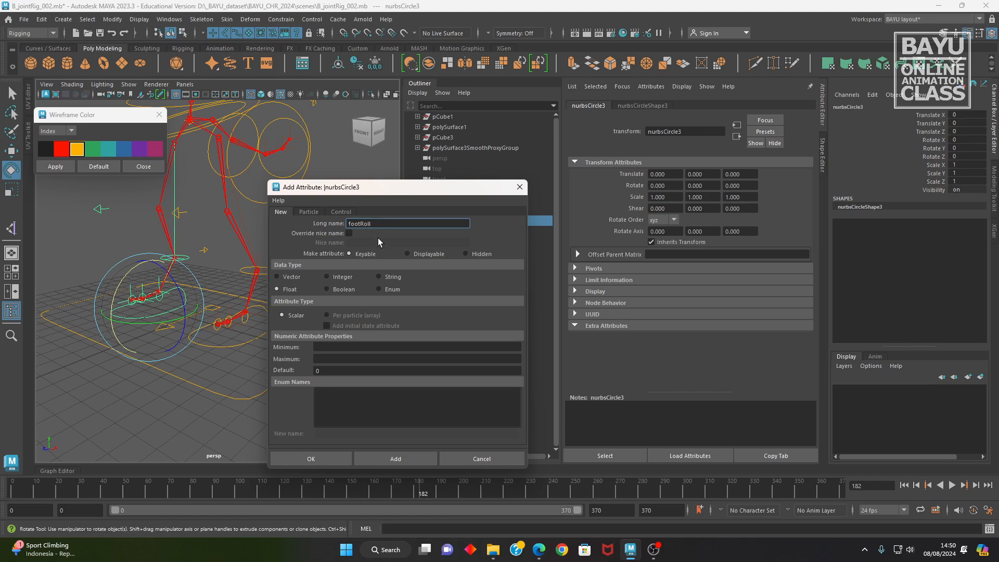
left_click(355, 347)
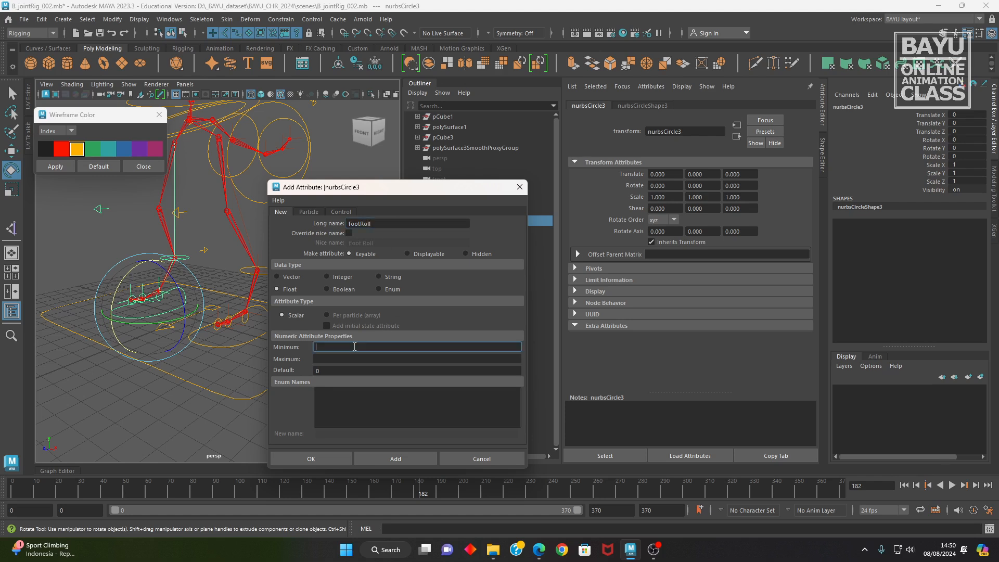
key("Tab")
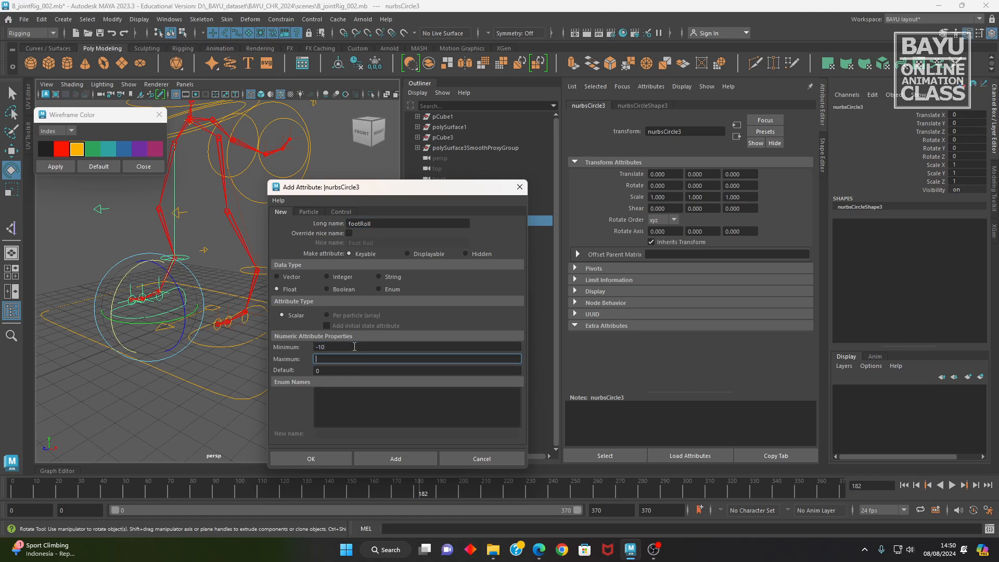
left_click(386, 456)
left_click(467, 457)
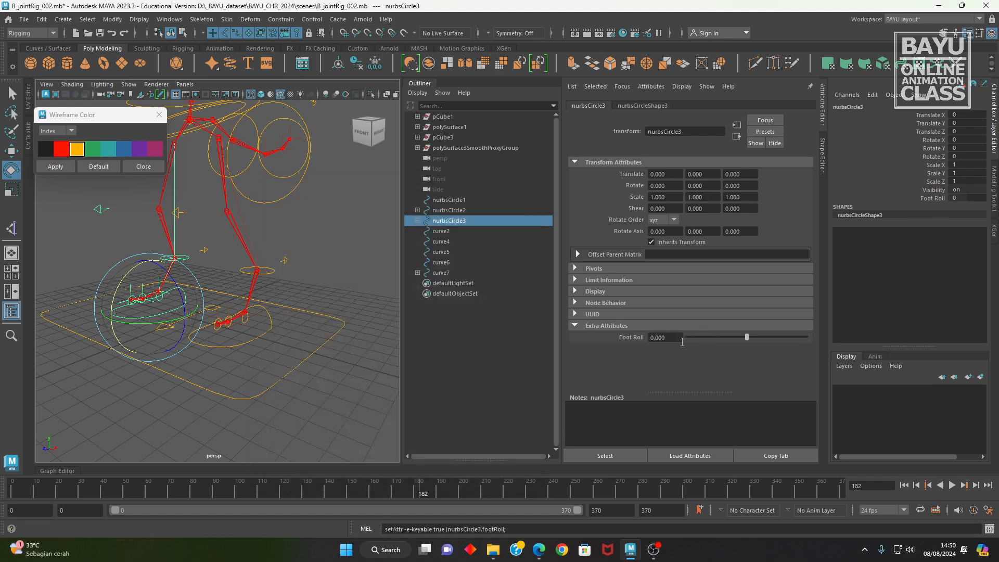
- Hide the Attribute Editor and select the foot outline nurbsCircle2, with its foot circles in close view
left_click_drag(249, 291, 381, 346, "alt")
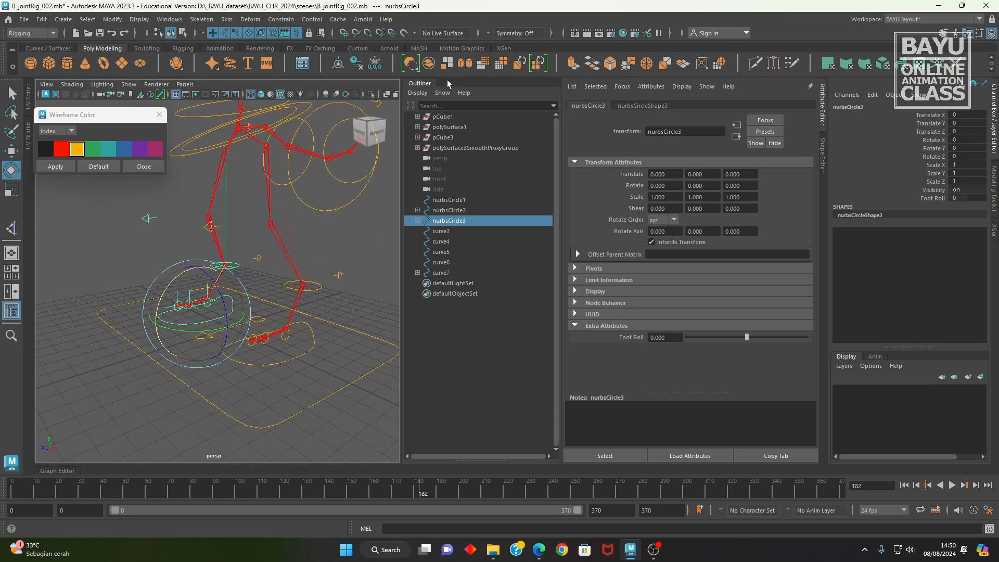
left_click(823, 116)
left_click_drag(575, 323, 462, 296, "alt")
left_click(424, 308)
mouse_move(278, 336)
left_mouse_down("alt")
mouse_move(299, 336)
mouse_move(272, 341)
left_mouse_up("alt")
key("q")
middle_click_drag(444, 308, 362, 315, "alt")
right_click_drag(286, 328, 337, 333, "alt")
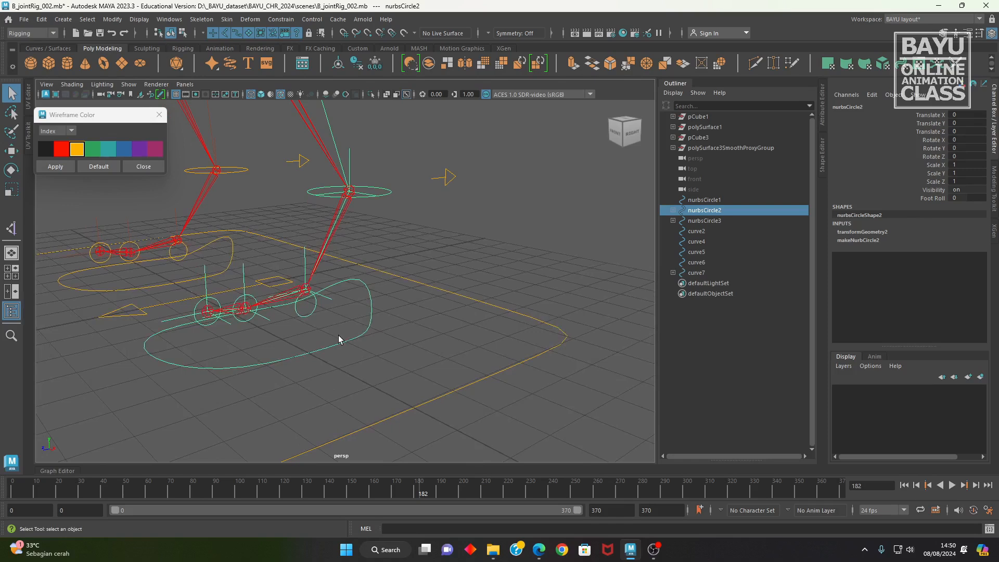
middle_click_drag(308, 358, 339, 354, "alt")
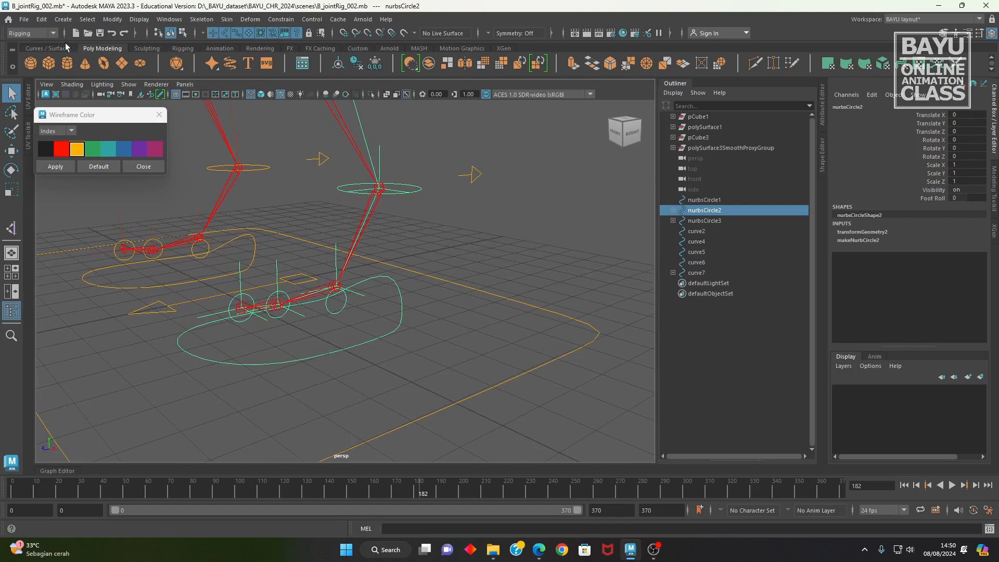
- Switch to the Animation menu set and open the Set Driven Key window beside the selected foot
left_click(45, 33)
left_click(21, 65)
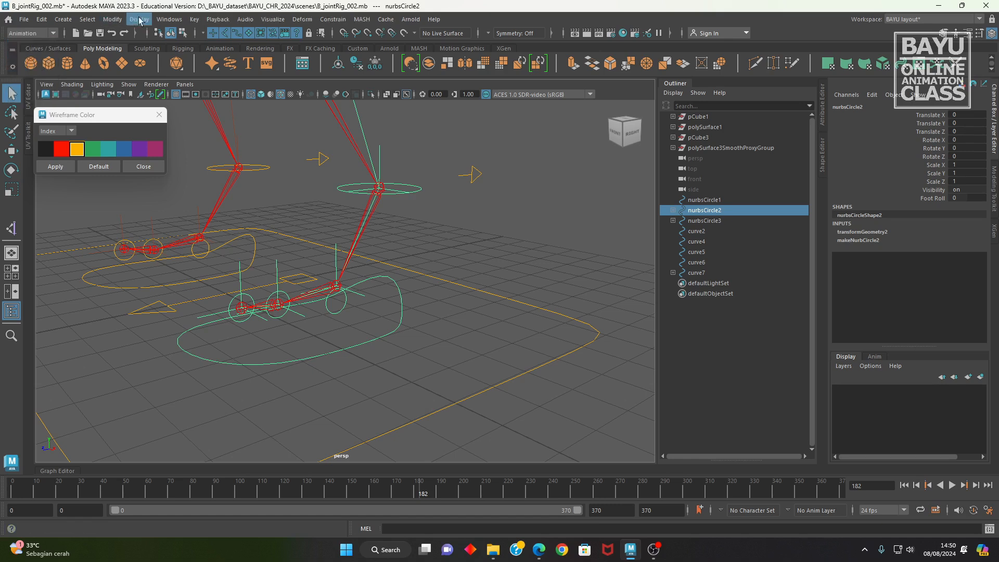
left_click(193, 21)
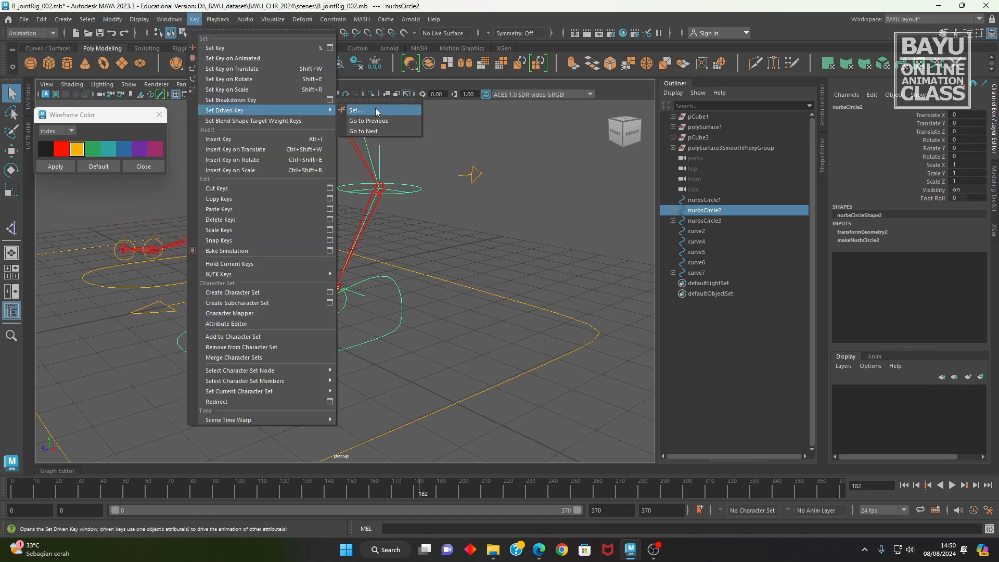
left_click(376, 108)
left_click_drag(728, 209, 492, 202)
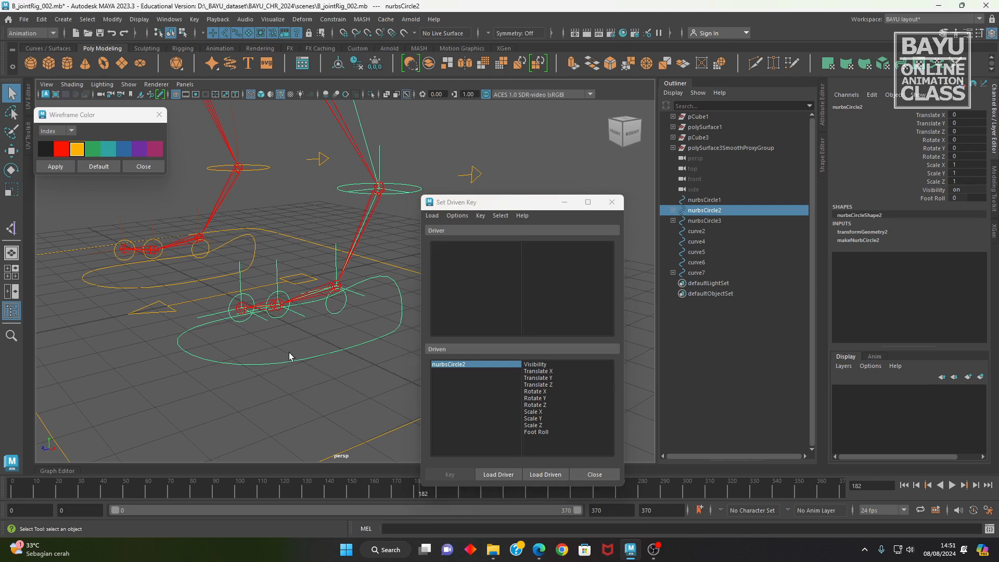
- Load nurbsCircle2 as the driver and choose its Foot Roll attribute as the driving channel
left_click(507, 474)
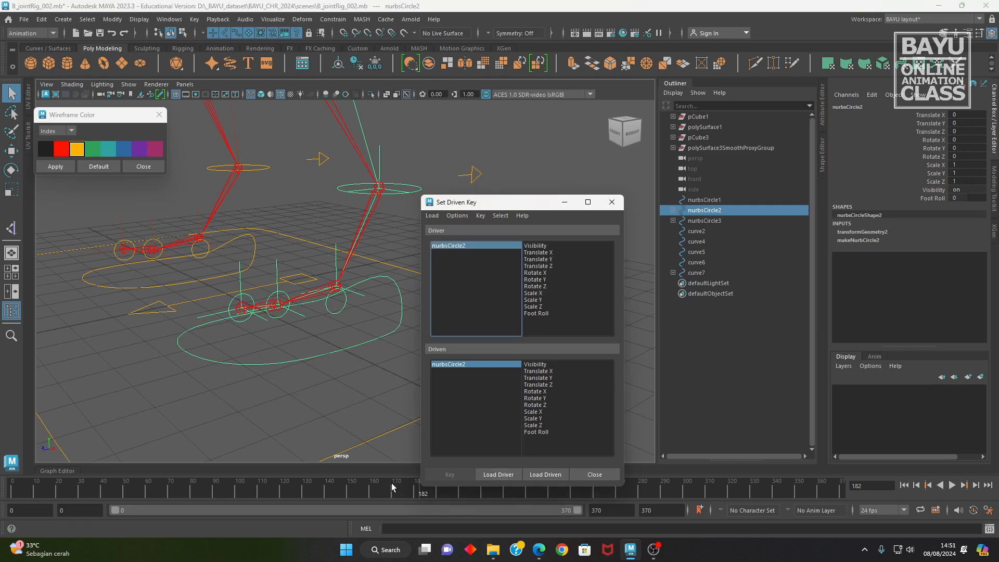
left_click(538, 313)
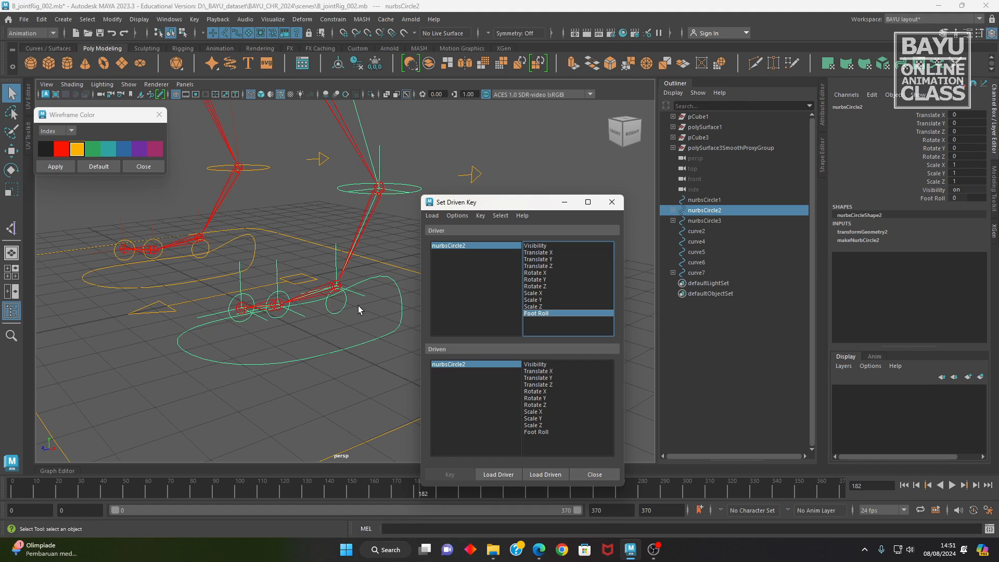
left_click(492, 245)
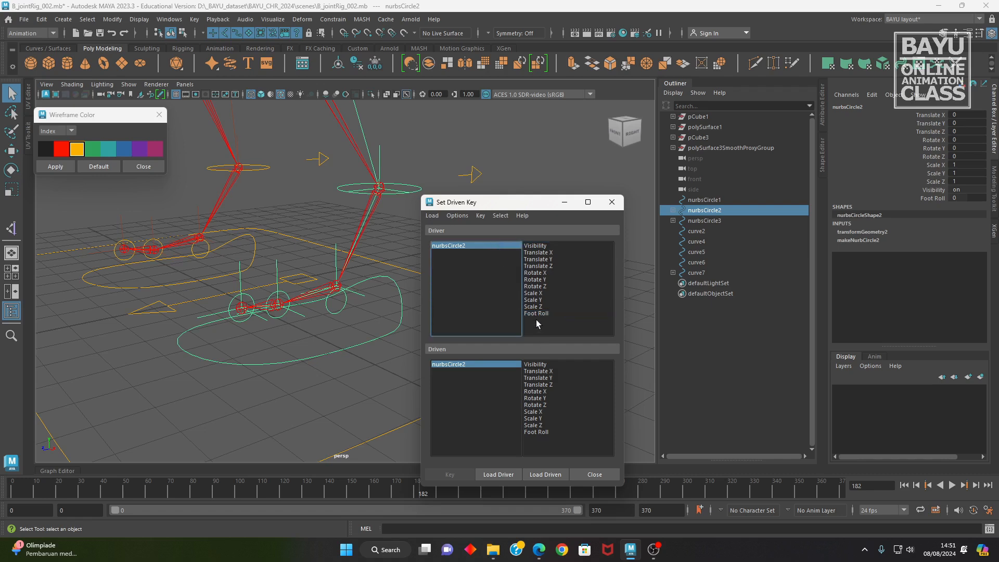
left_click(538, 314)
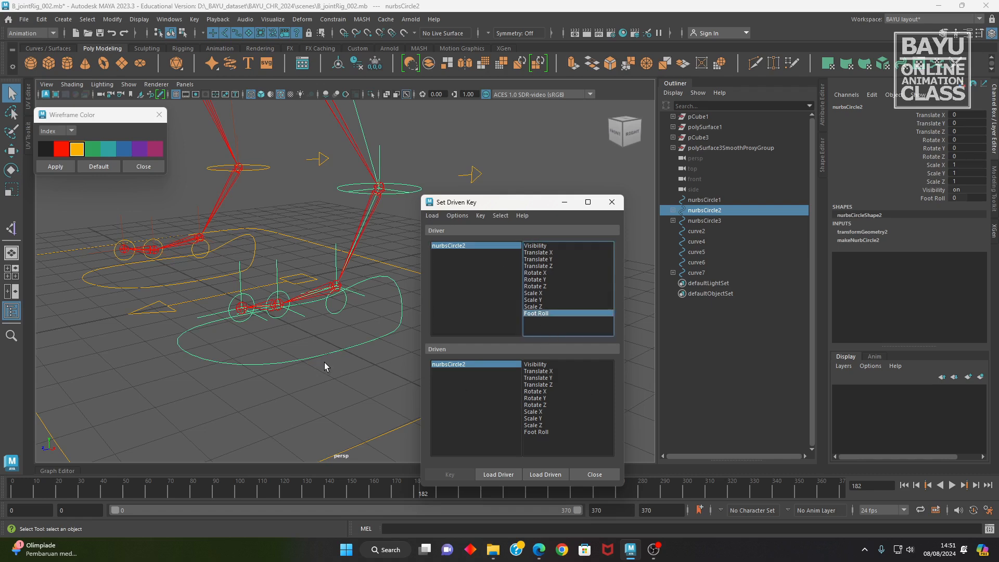
- Select the middle foot circle nurbsCircle21, at the ball joint, and load it as the driven object
middle_click_drag(330, 365, 311, 397, "alt")
scroll(253, 387, "up", 3)
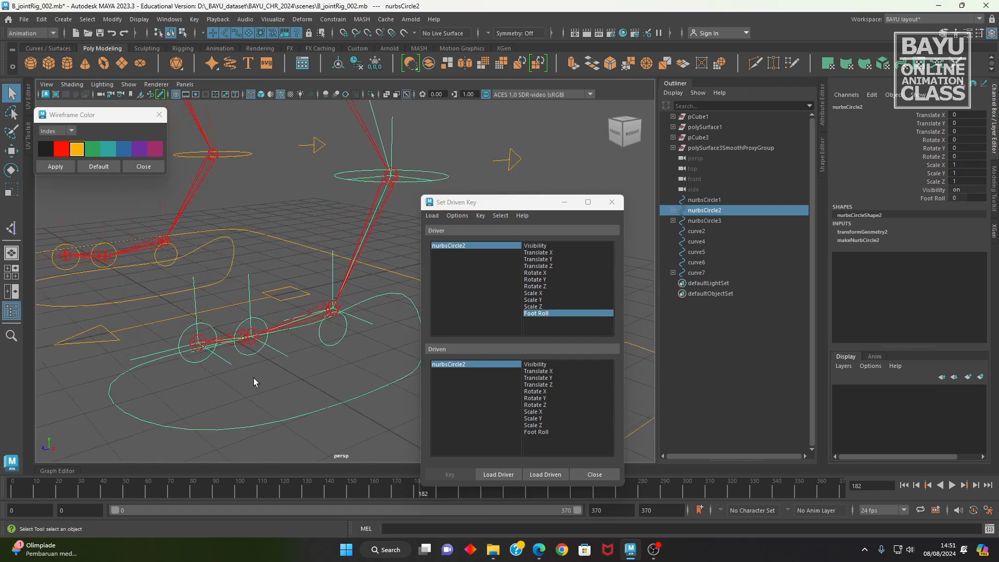
left_click(253, 354)
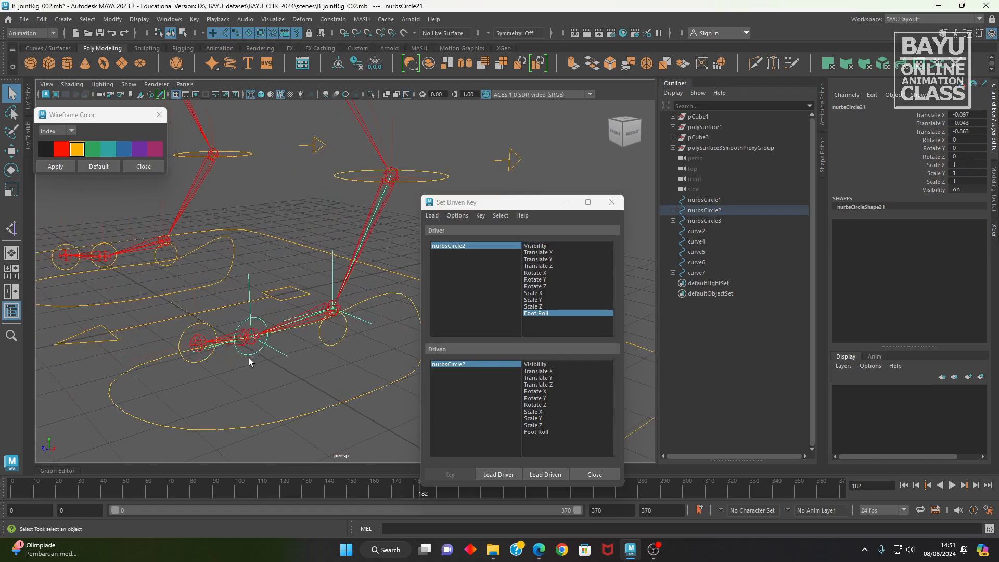
left_click(545, 474)
- Set the Move tool's axis orientation to Object to show the local axes of nurbsCircle21
middle_click_drag(247, 373, 261, 388, "alt")
key("w")
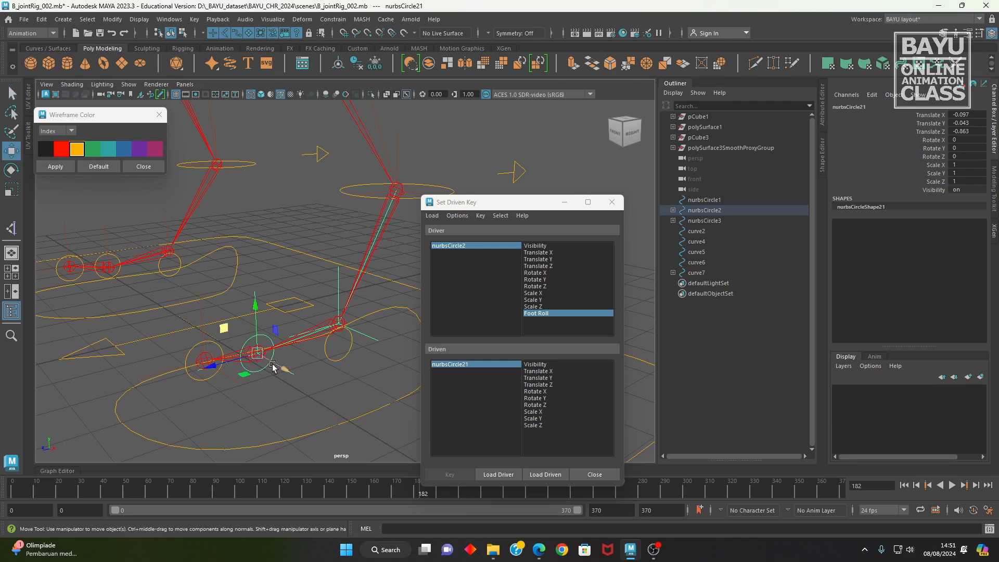
double_click(11, 151)
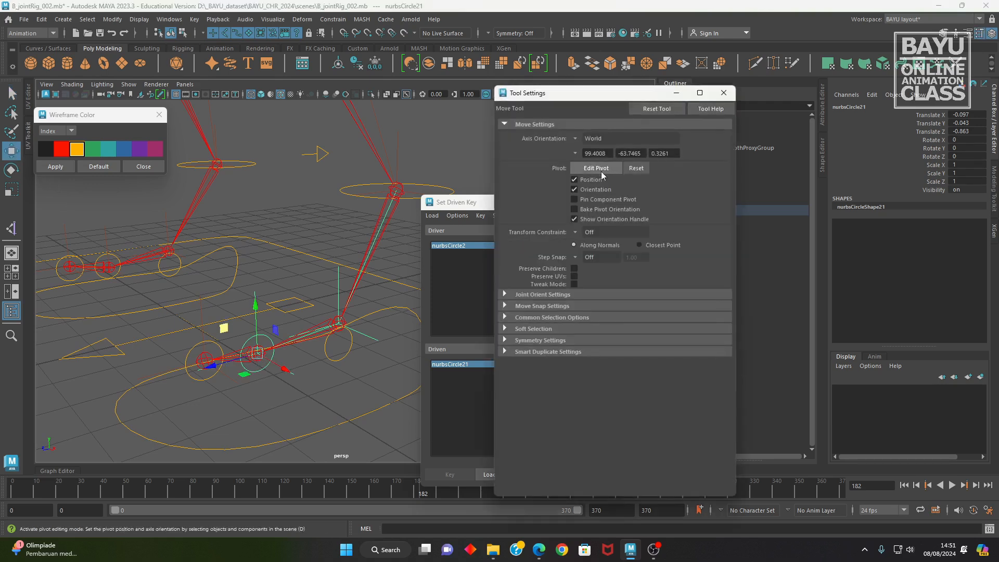
left_click(580, 139)
left_click(598, 150)
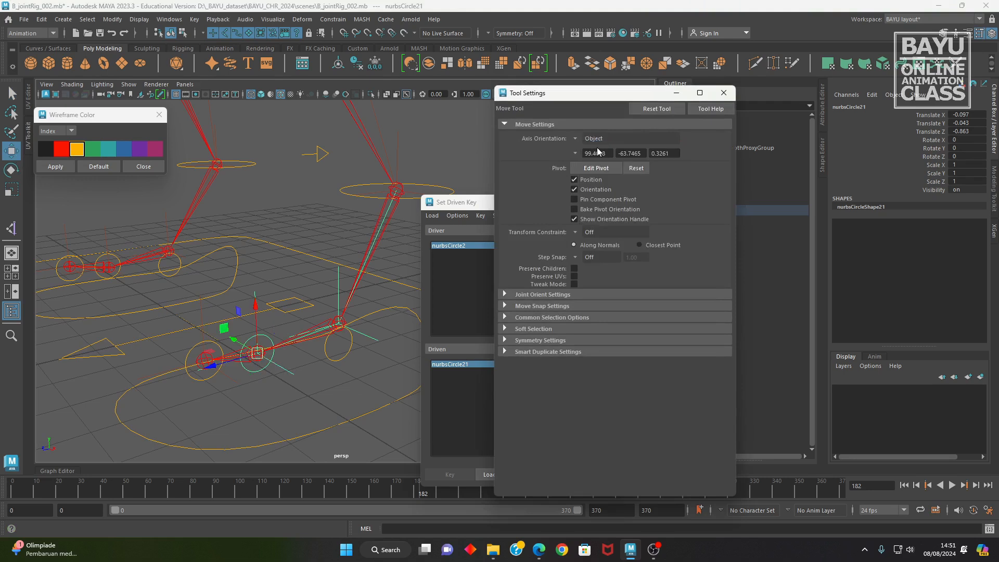
left_click(723, 93)
- Check the local axes of nurbsCircle21 and choose Rotate Y as its driven attribute
left_click_drag(311, 362, 310, 341, "alt")
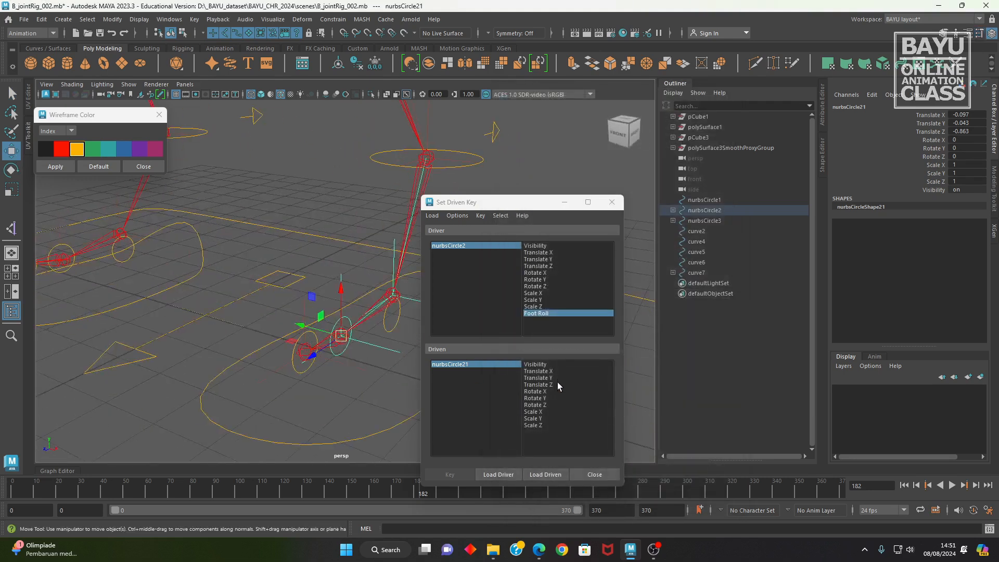
left_click(545, 399)
left_click_drag(292, 397, 265, 355, "alt")
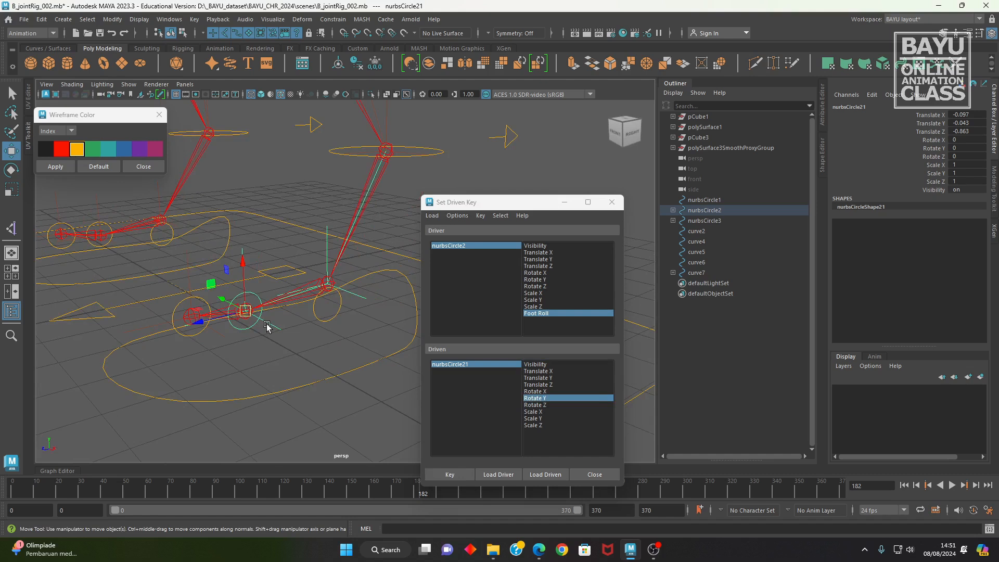
- Set a driven key linking nurbsCircle2's Foot Roll at 0 to nurbsCircle21's Rotate Y at 0
left_click(464, 474)
left_click(497, 245)
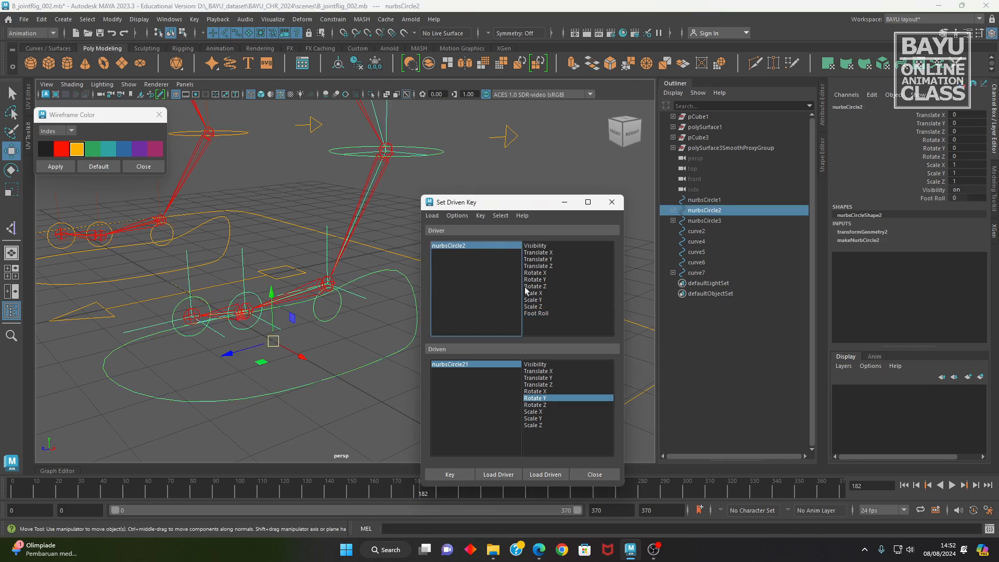
left_click(551, 315)
left_click(968, 198)
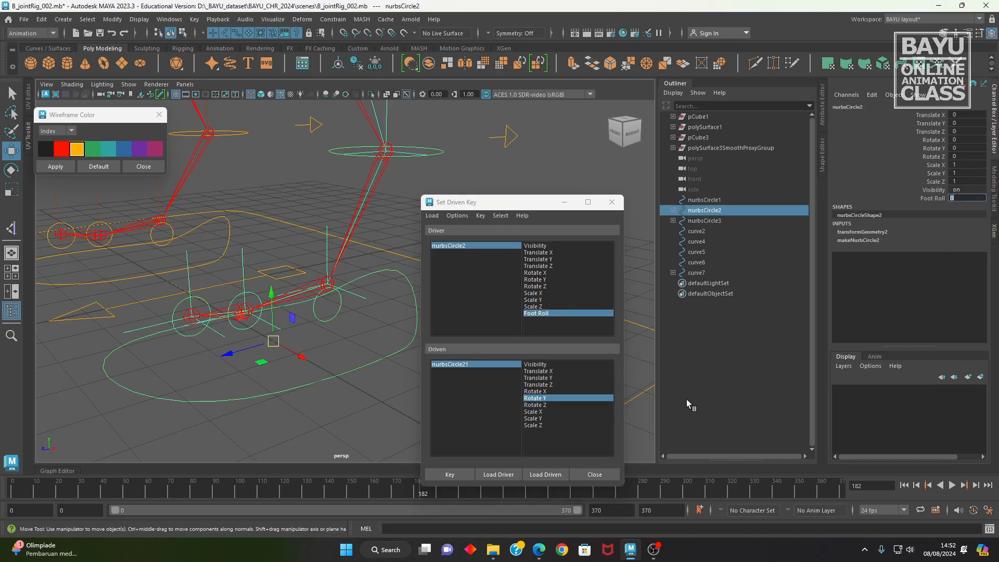
left_click(448, 365)
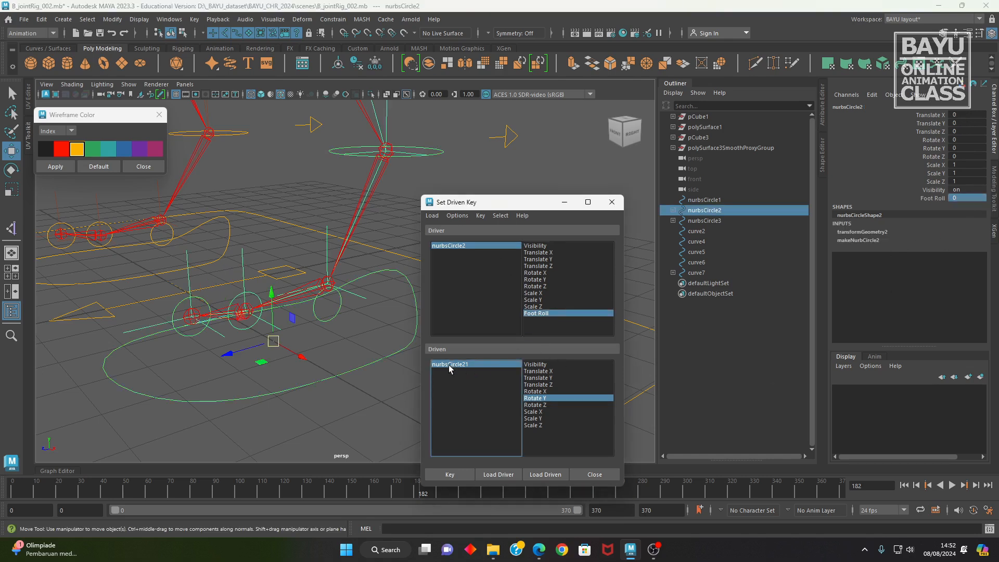
left_click(552, 398)
left_click(460, 476)
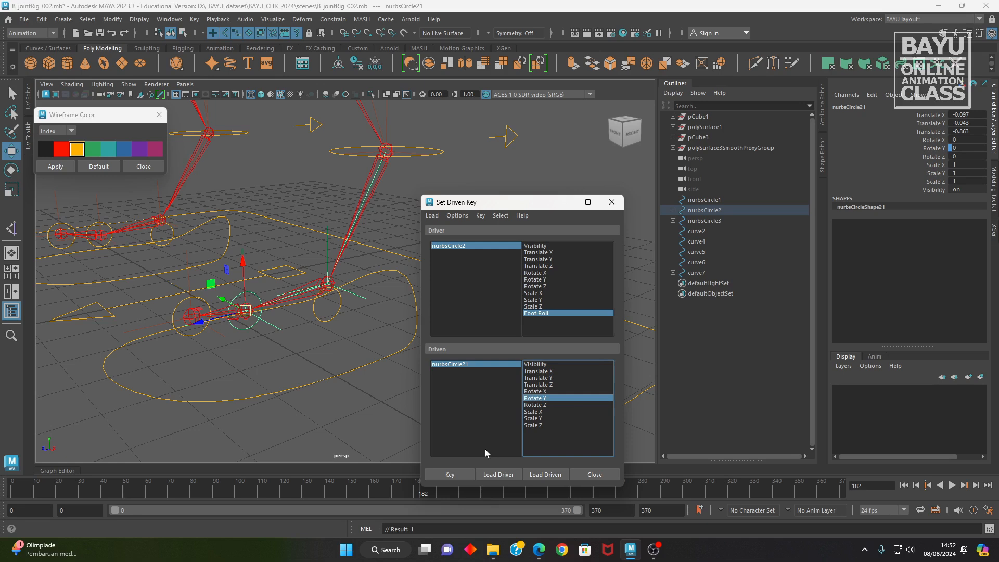
- Set nurbsCircle2's Foot Roll to 5 and nurbsCircle21's Rotate Y to -30, and record this pose as a driven key
left_click(479, 245)
left_click(968, 198)
type("5")
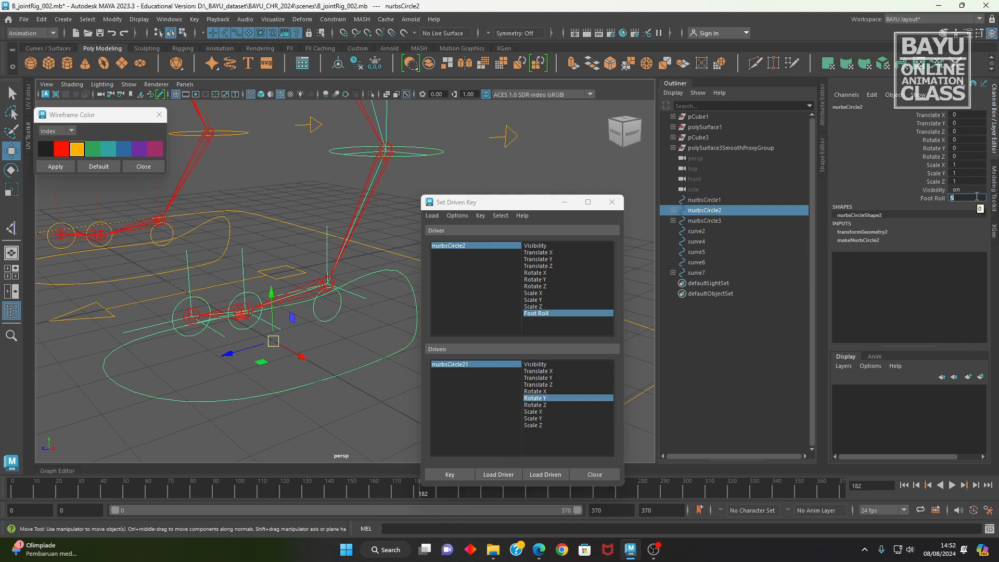
left_click(501, 363)
key("e")
left_click_drag(225, 276, 204, 292)
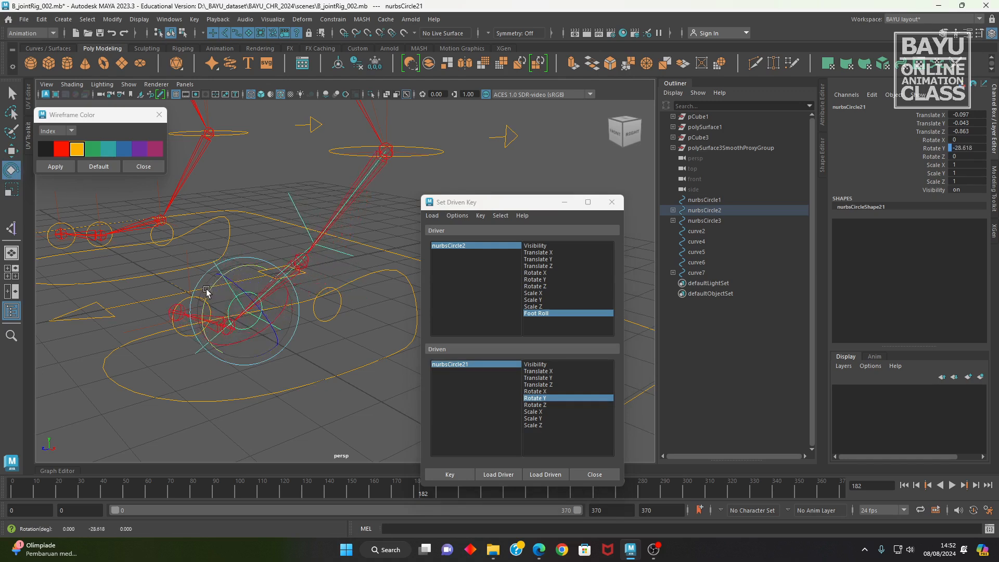
left_click(976, 147)
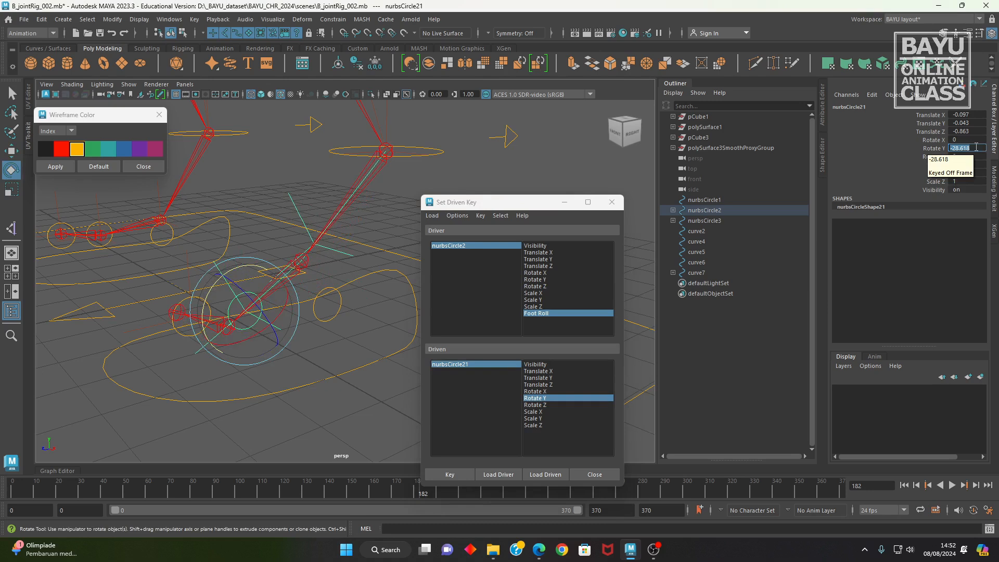
type("-30")
key("Return")
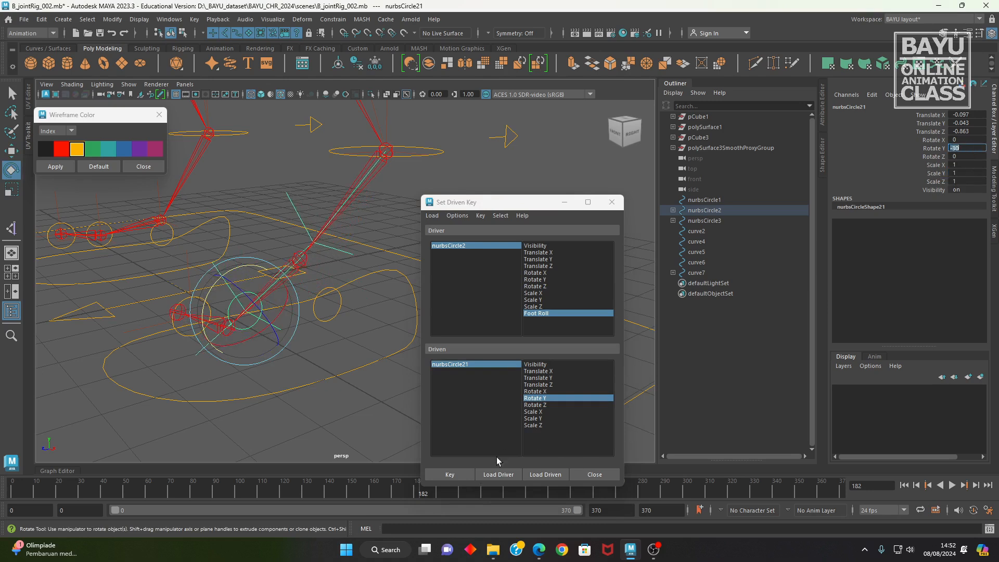
left_click(461, 476)
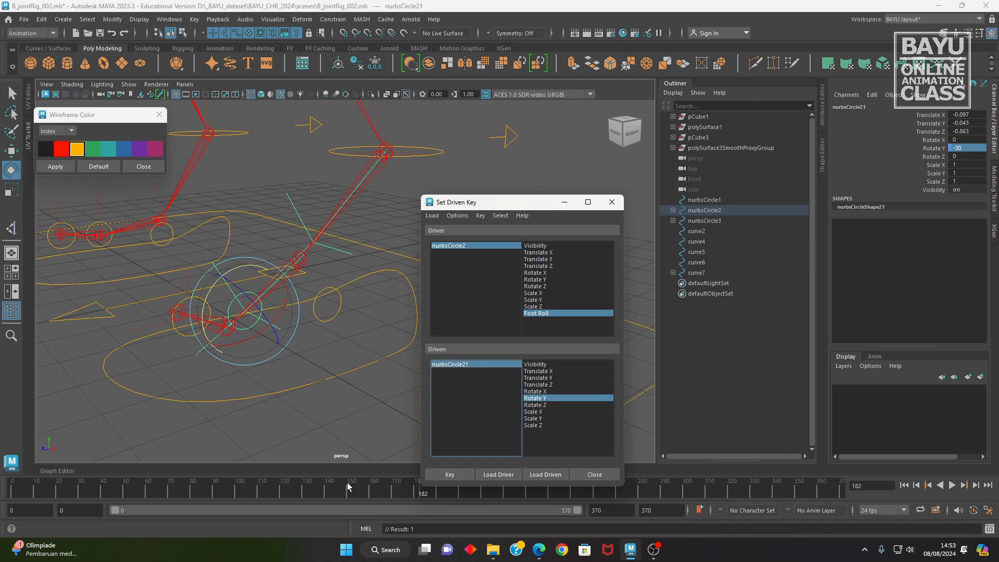
- Set nurbsCircle2's Foot Roll to 10 and nurbsCircle21's Rotate Y to 0, and record this pose as a driven key
left_click(511, 246)
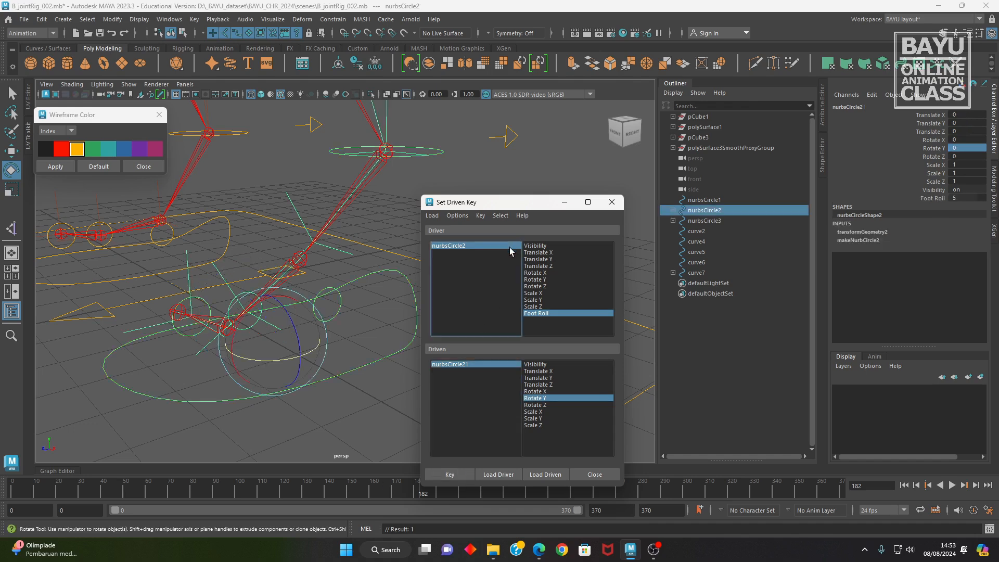
double_click(968, 198)
type("5")
type("10")
key("Return")
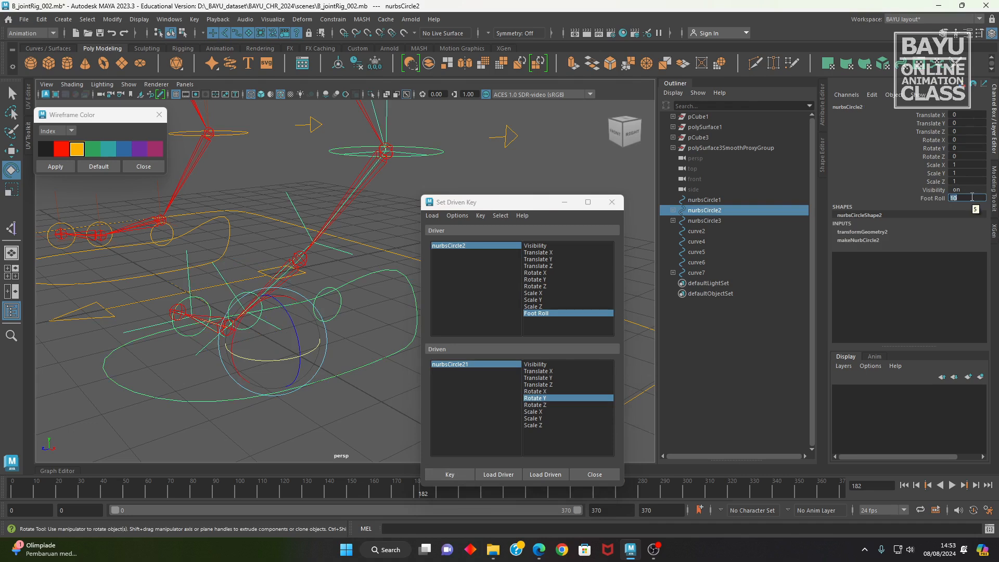
left_click(466, 364)
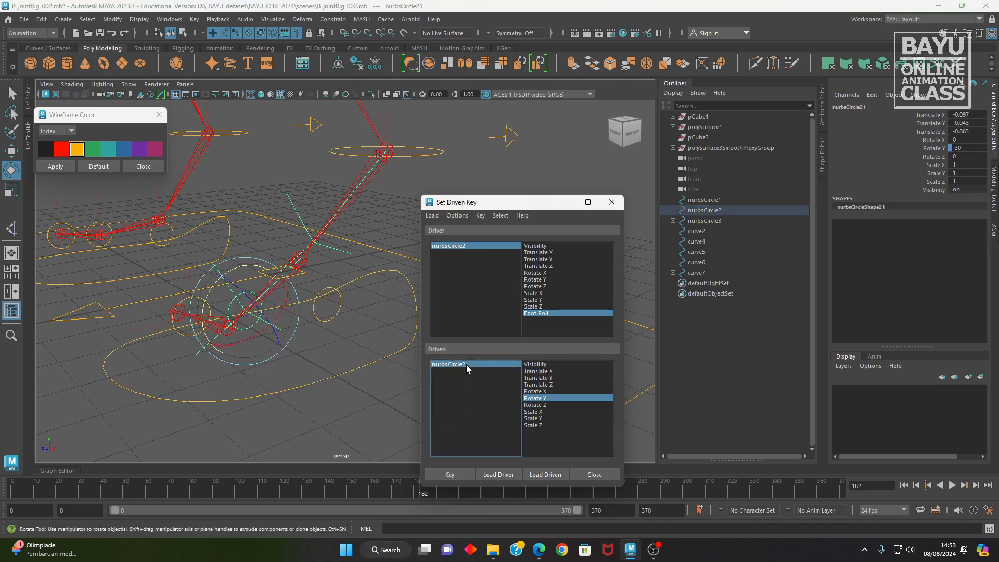
double_click(968, 148)
type("0")
key("Return")
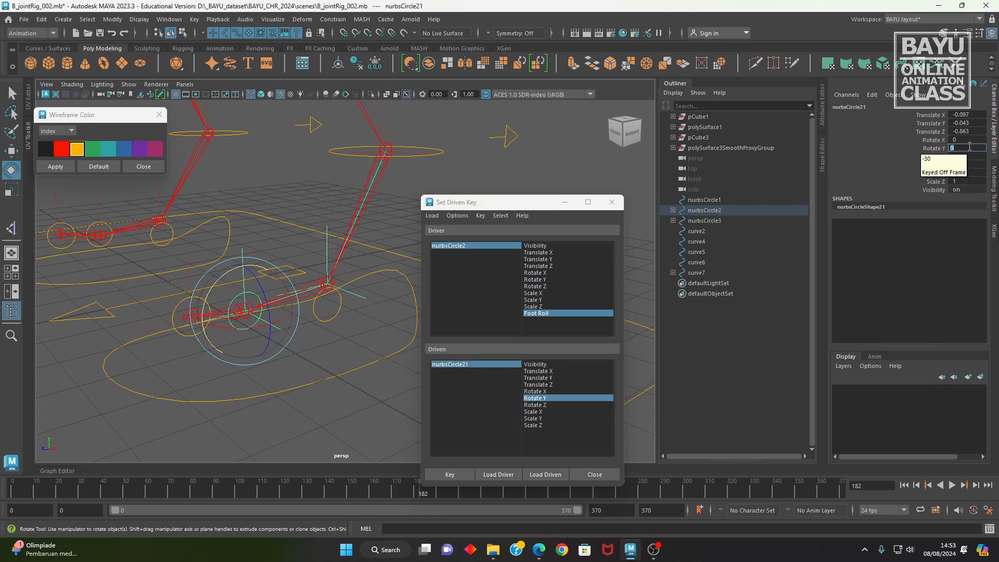
left_click(458, 474)
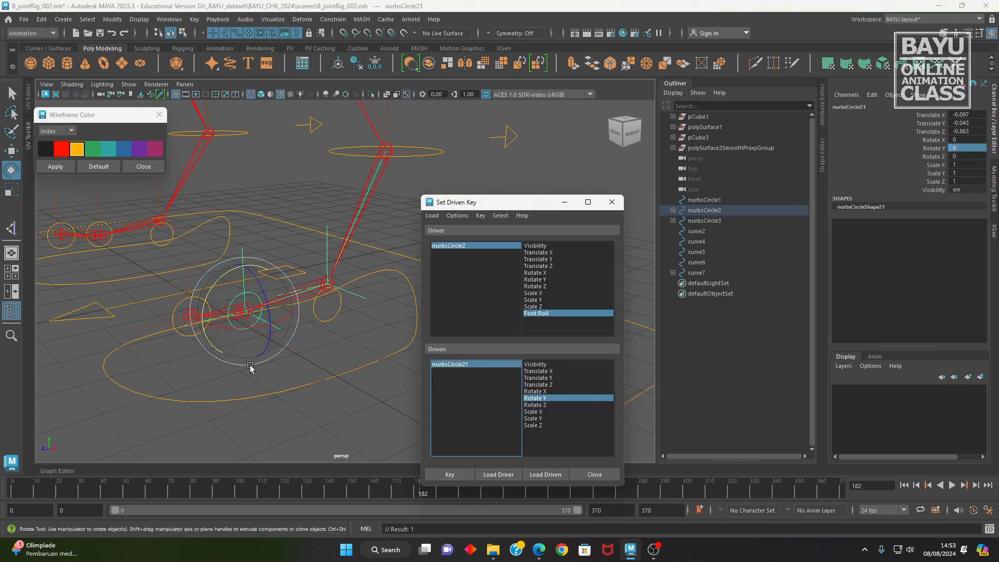
- Load nurbsCircle22 as the driven object in Set Driven Key, and set nurbsCircle2's Foot Roll to 5
left_click(187, 375)
left_click(188, 340)
left_click(545, 474)
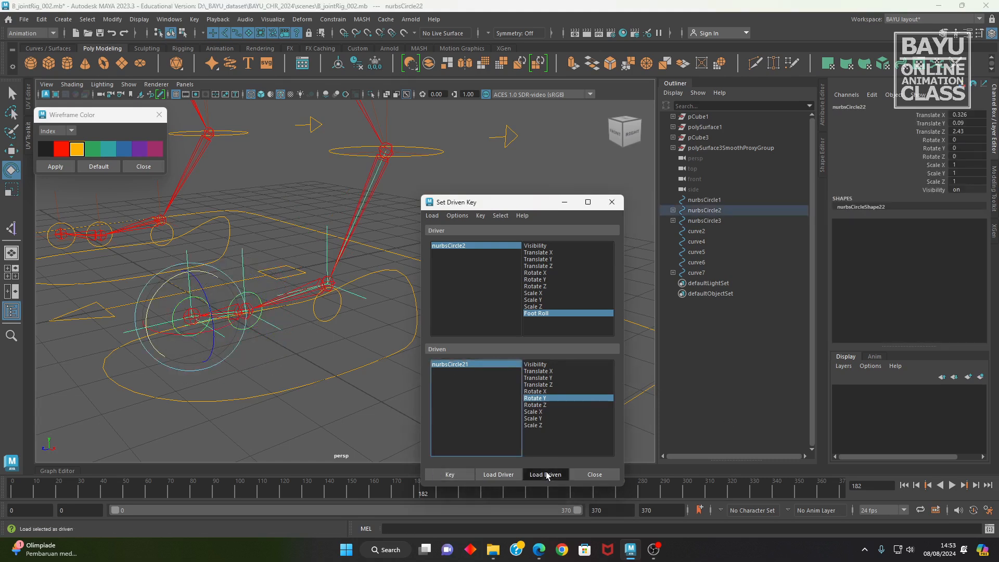
left_click(495, 248)
left_click(968, 197)
type("5")
key("Return")
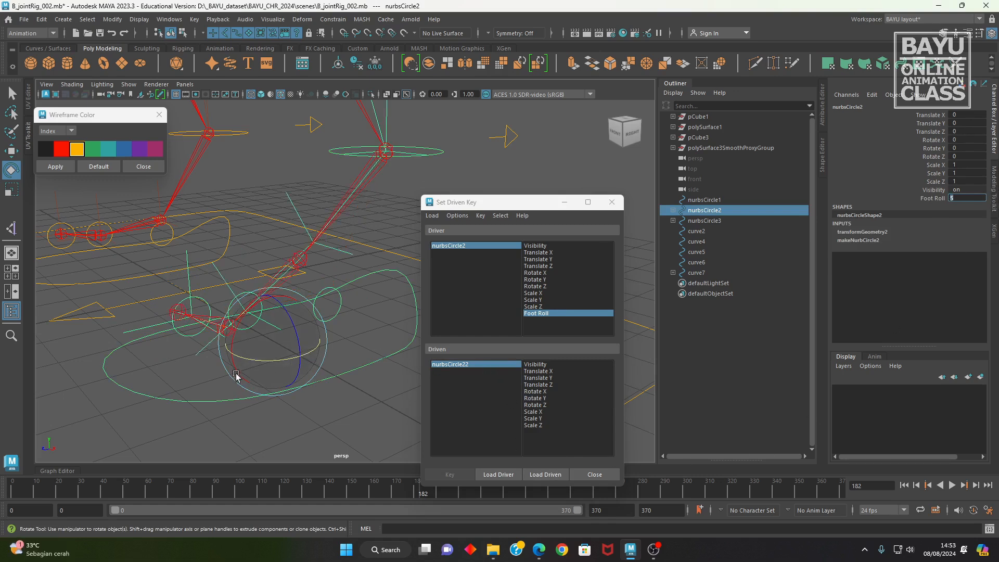
- Set a driven key linking nurbsCircle2's Foot Roll at 5 to nurbsCircle22's Rotate Y at 0
left_click_drag(235, 372, 246, 378, "alt")
key("w")
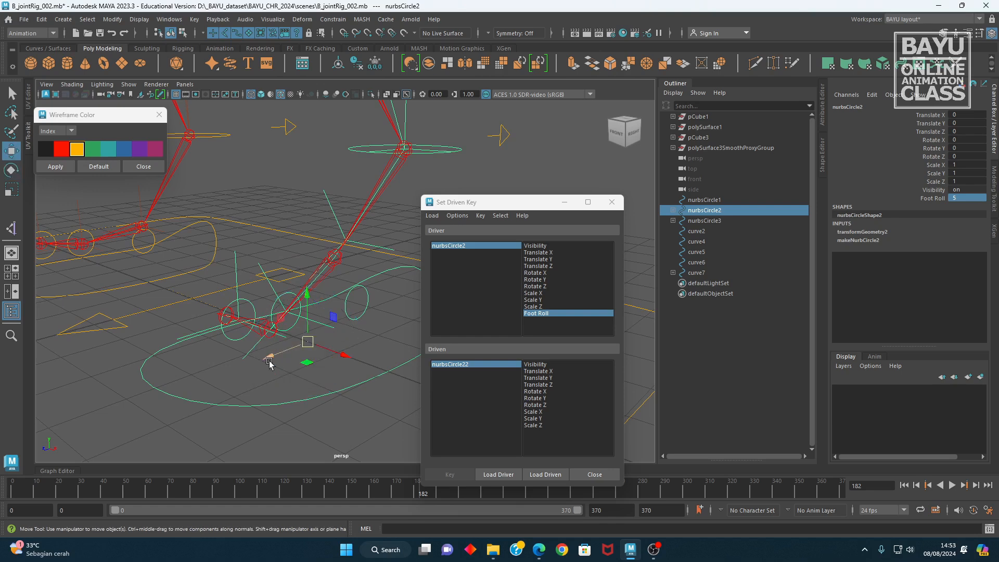
left_click_drag(320, 397, 263, 396, "alt")
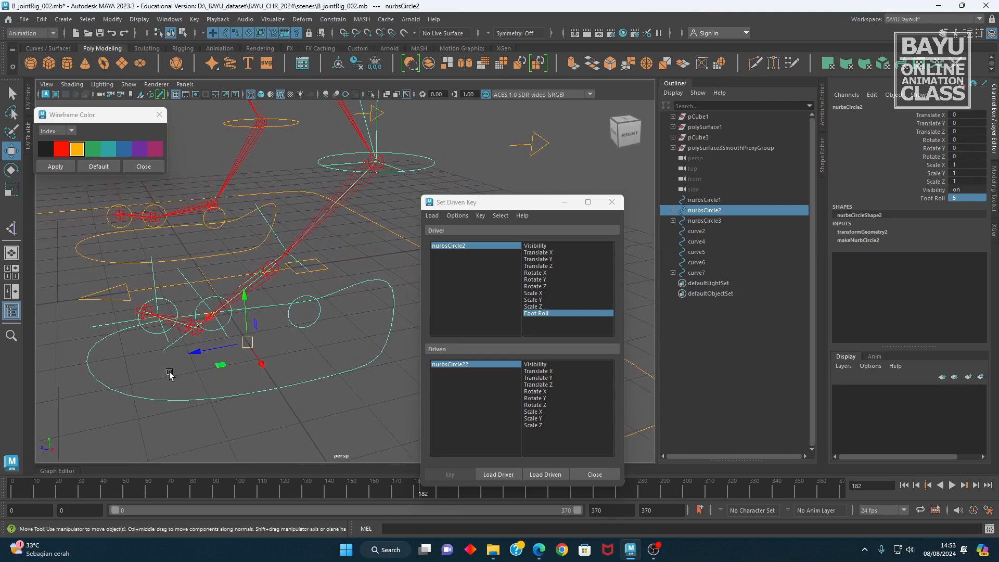
left_click(151, 333)
left_click_drag(179, 368, 197, 369, "alt")
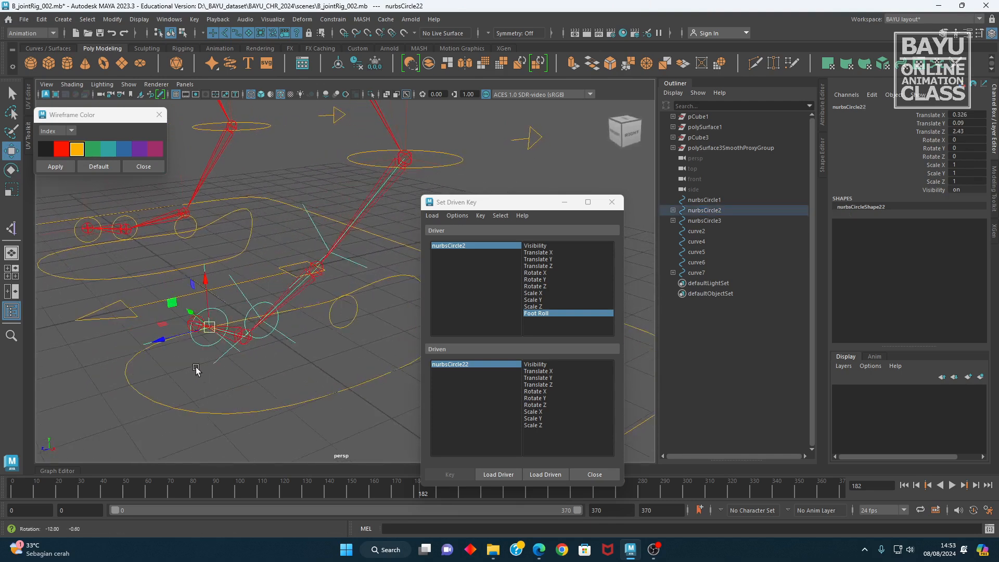
left_click(551, 476)
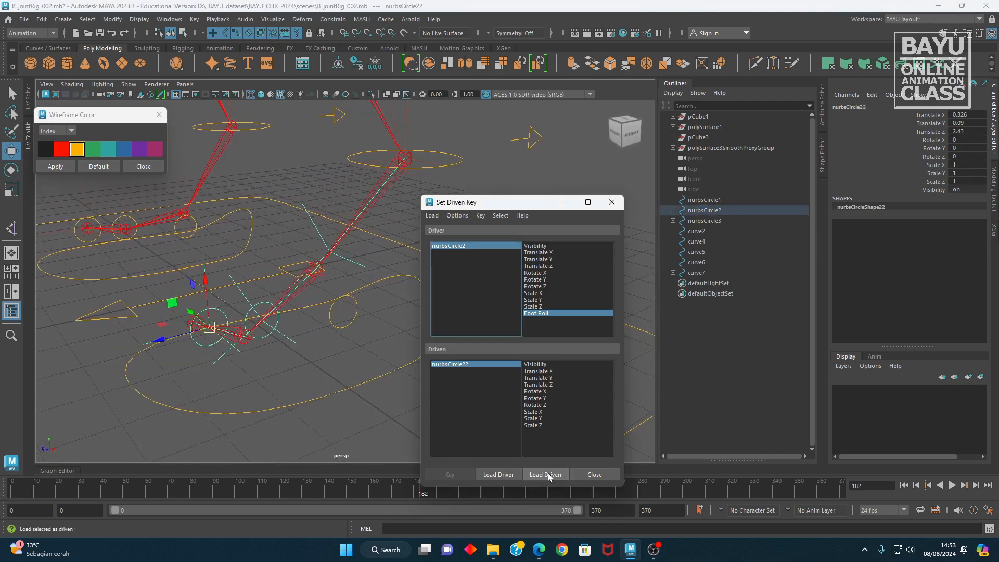
left_click(539, 398)
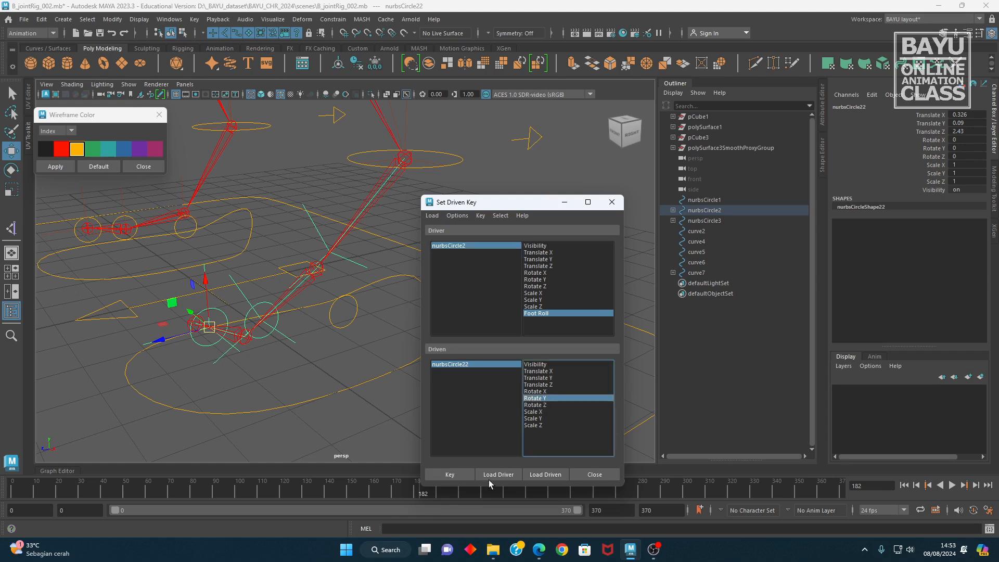
left_click(489, 245)
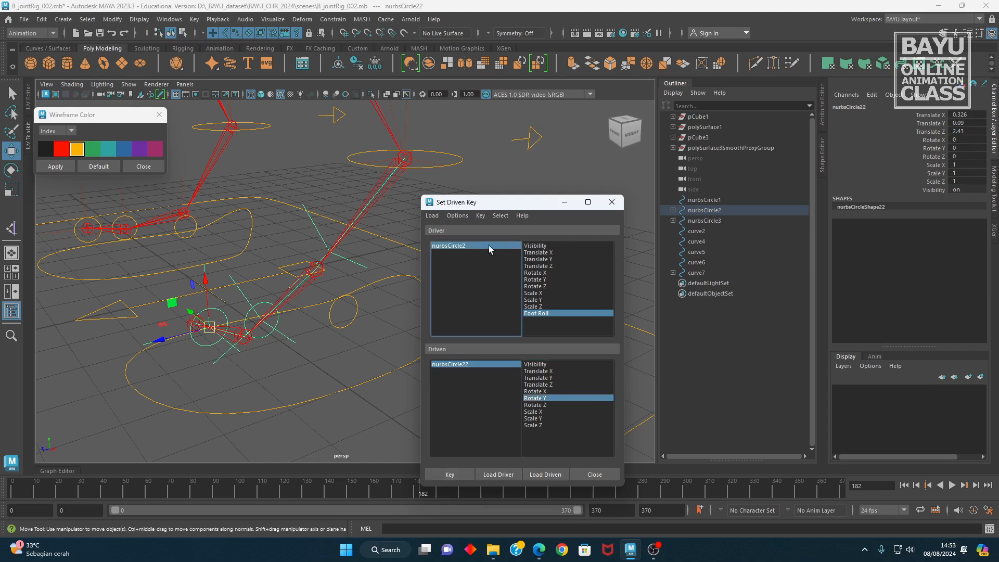
left_click(478, 364)
left_click(541, 399)
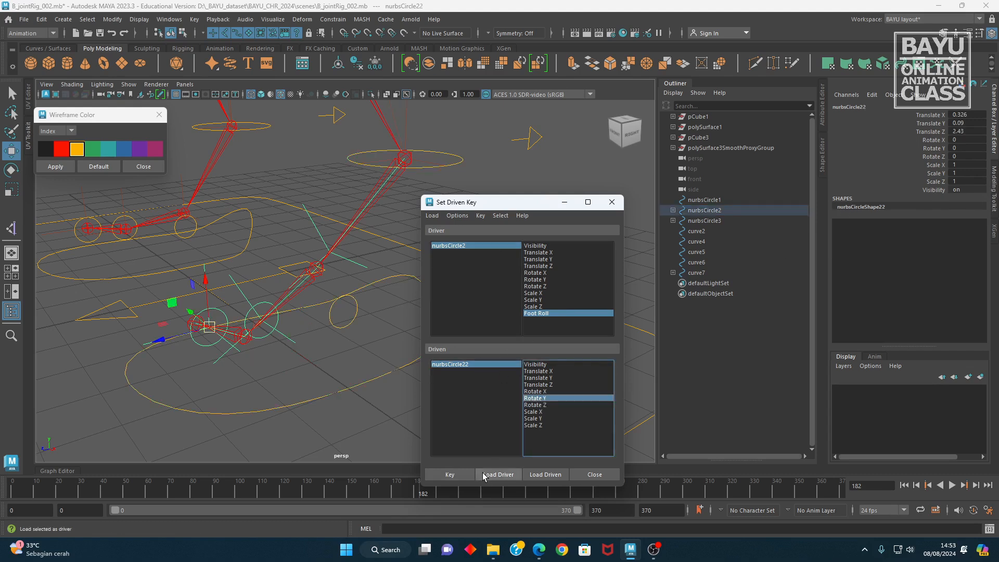
left_click(449, 475)
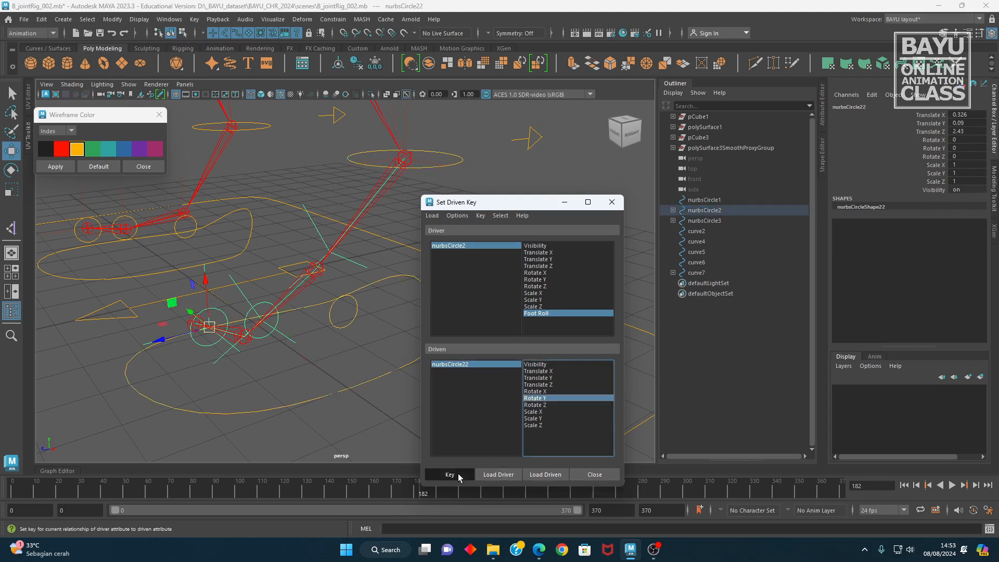
- Set nurbsCircle2's Foot Roll to 10 and select nurbsCircle22's Rotate Y for adjustment
left_click(501, 248)
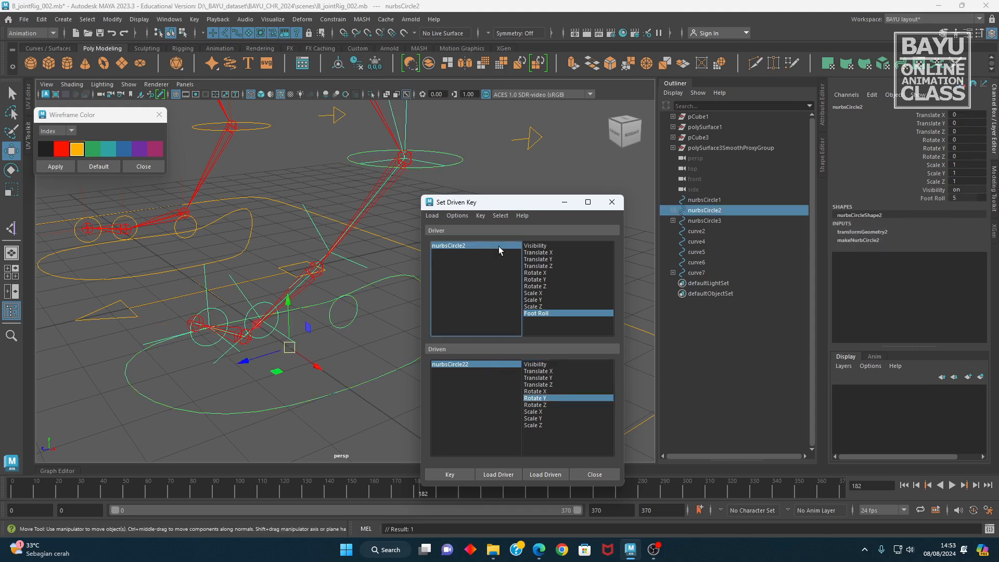
left_click(968, 198)
type("5")
key("BackSpace")
type("10")
key("Return")
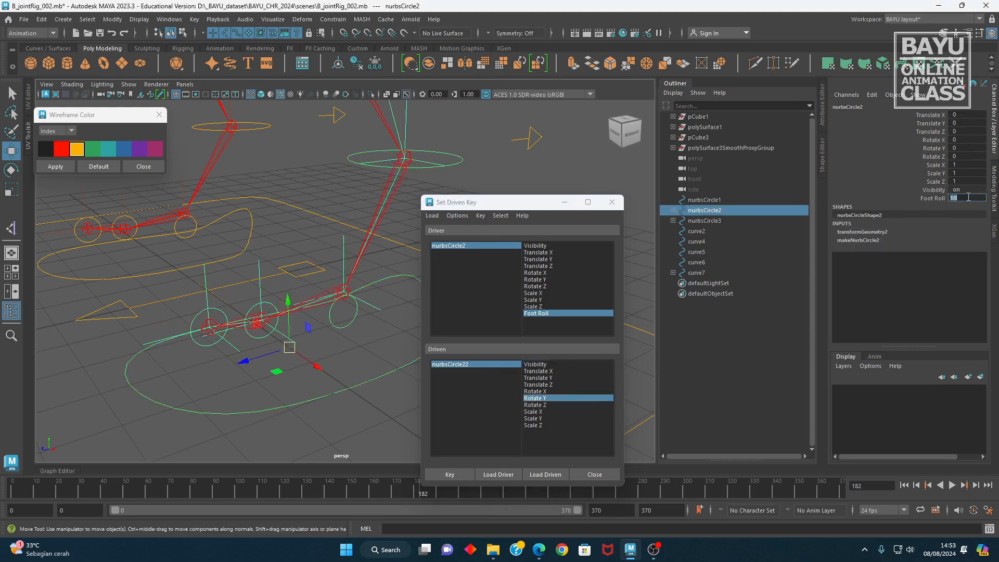
left_click(489, 366)
left_click(936, 148)
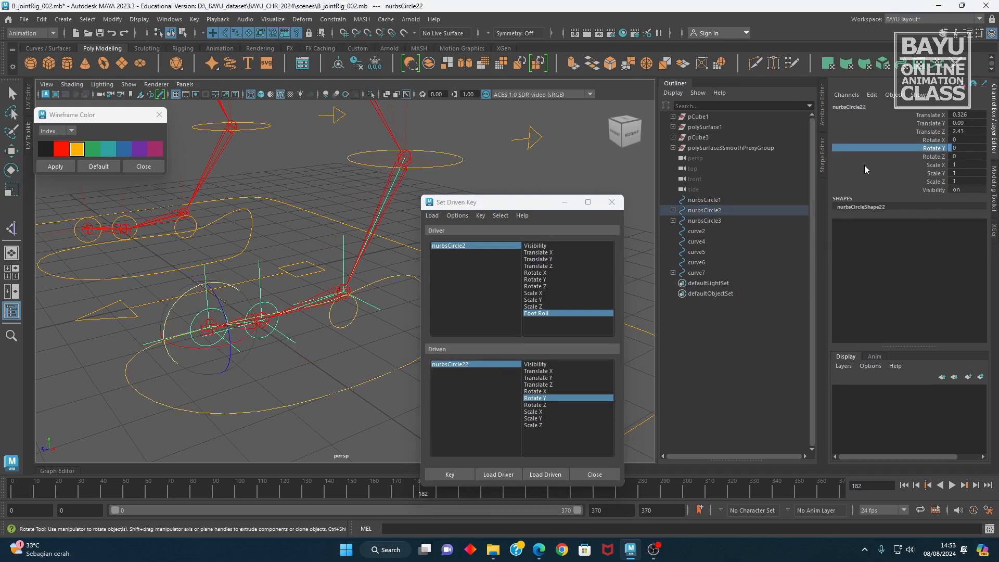
- Try rotating nurbsCircle22 in both directions through Rotate Y, including a value of 30
middle_click_drag(373, 365, 296, 350)
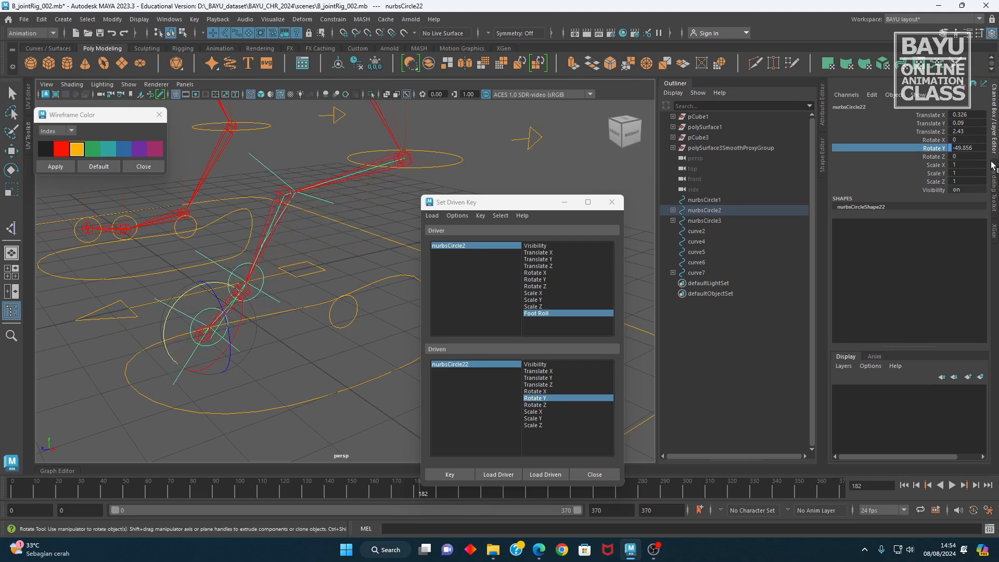
left_click(980, 149)
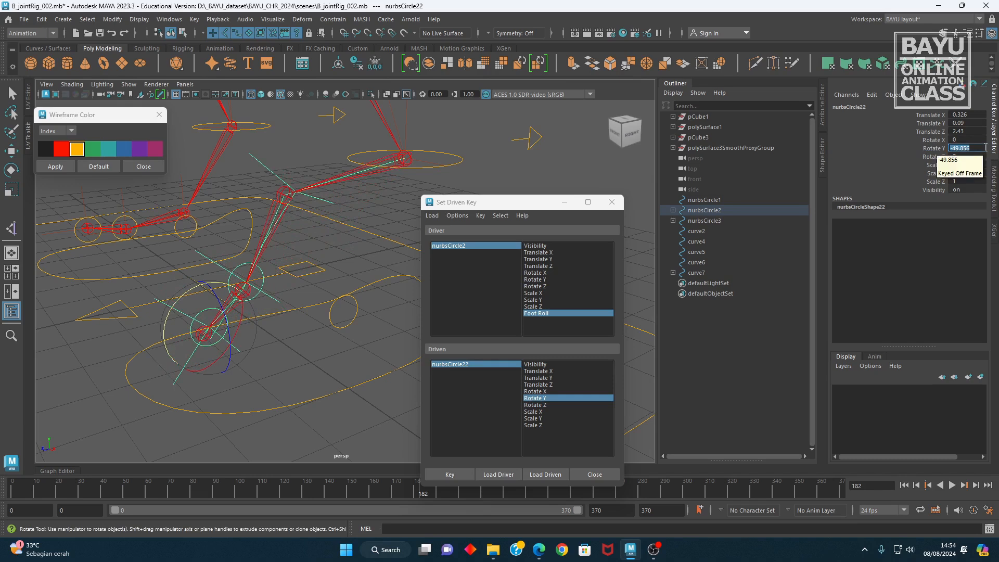
type("30")
key("Return")
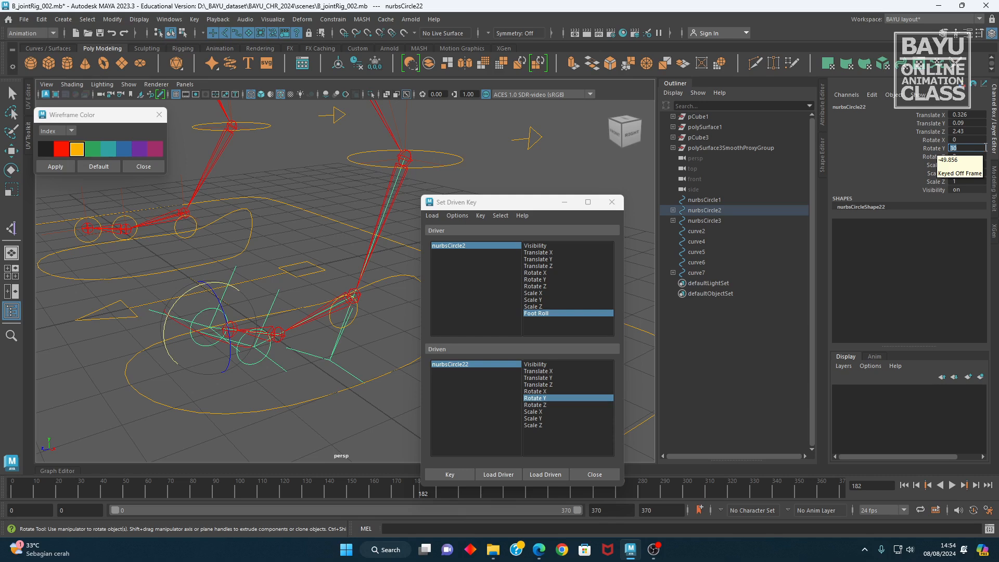
left_click(916, 149)
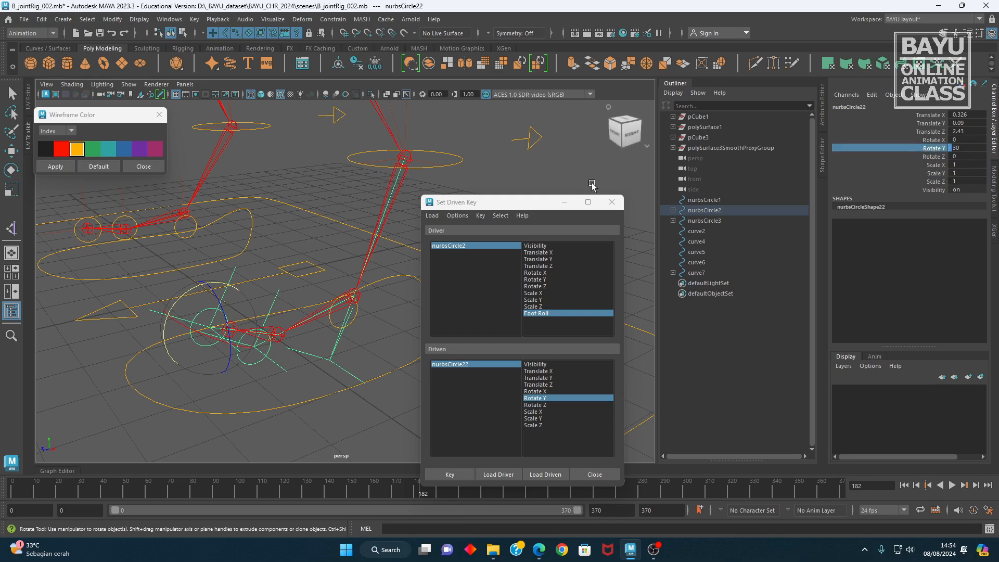
middle_click_drag(529, 167, 534, 168)
middle_click_drag(517, 166, 448, 165)
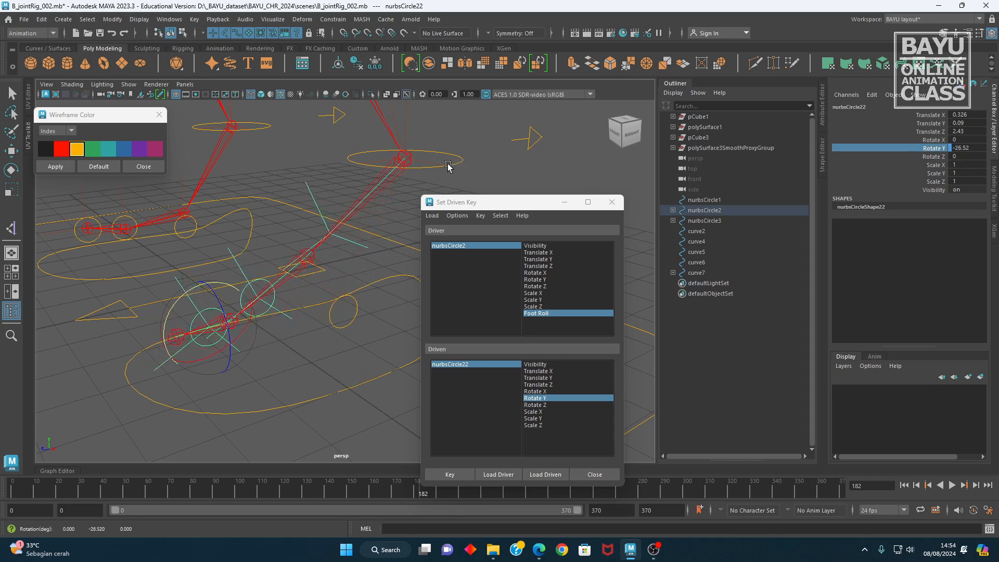
- Try -30 and settle on -40 for nurbsCircle22's Rotate Y, and record the pose as a driven key at Foot Roll 10
left_click(958, 148)
type("-30")
key("Return")
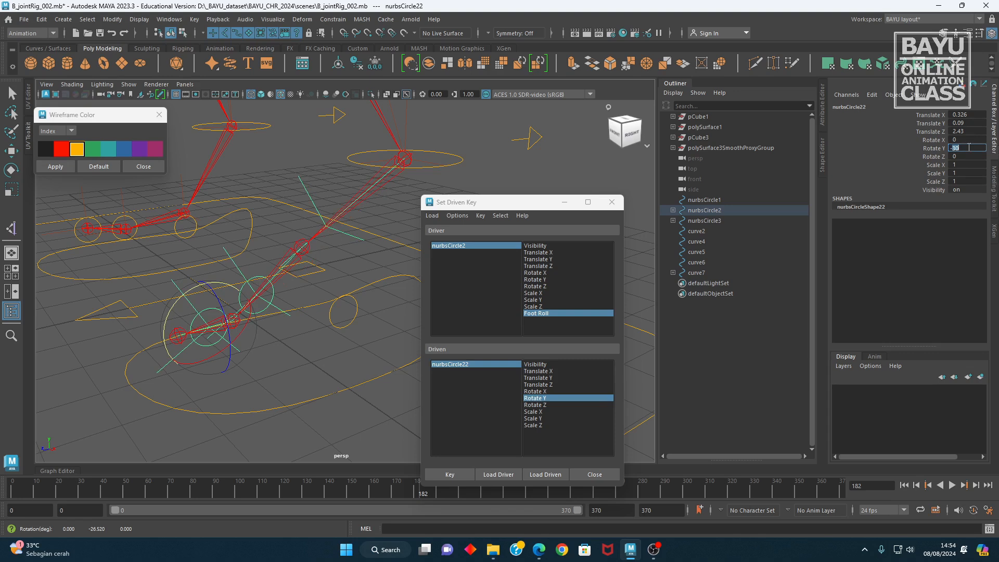
type("-40")
key("Return")
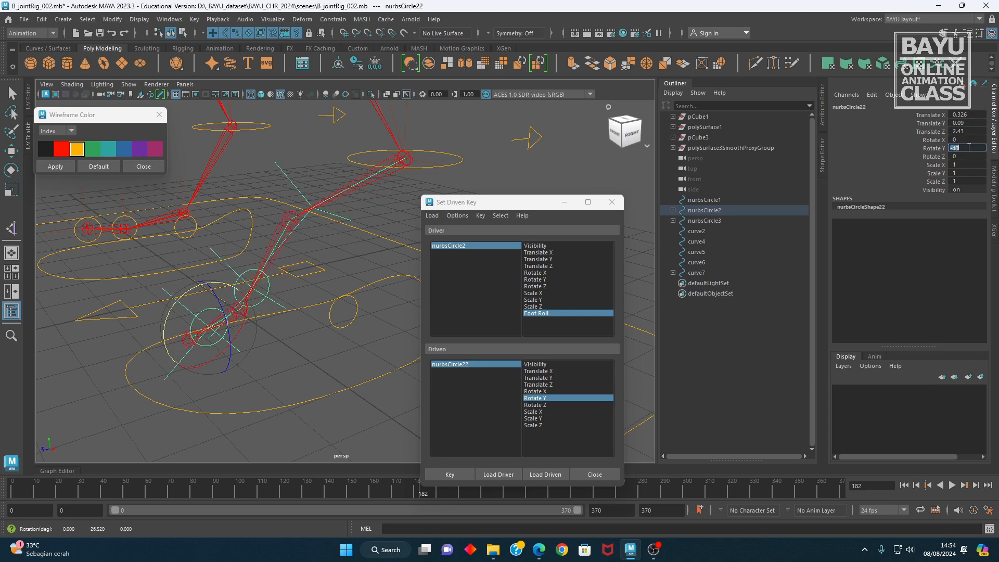
left_click(459, 477)
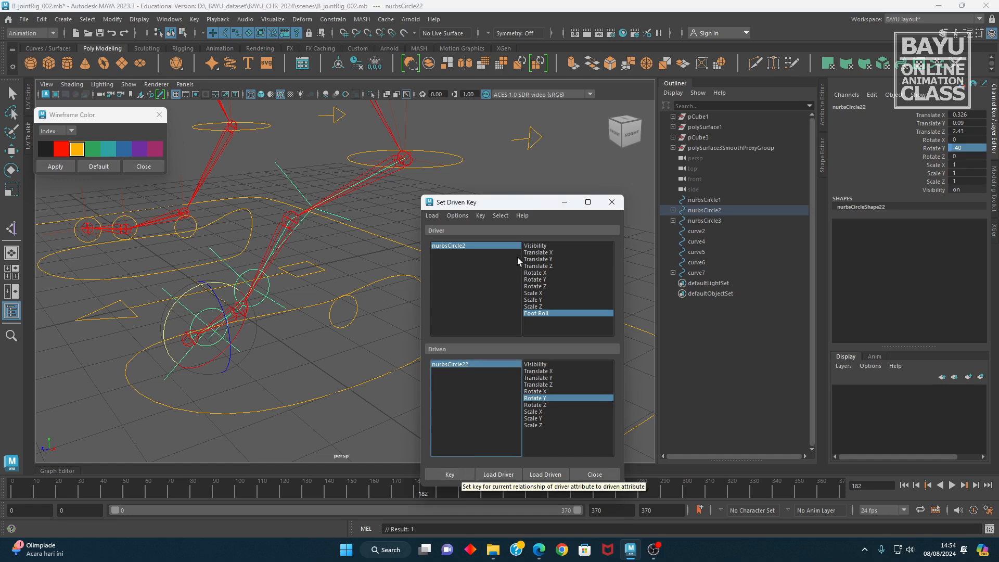
- Test the foot motion by varying nurbsCircle2's Foot Roll, and reset the attribute to 0
left_click_drag(518, 202, 537, 307)
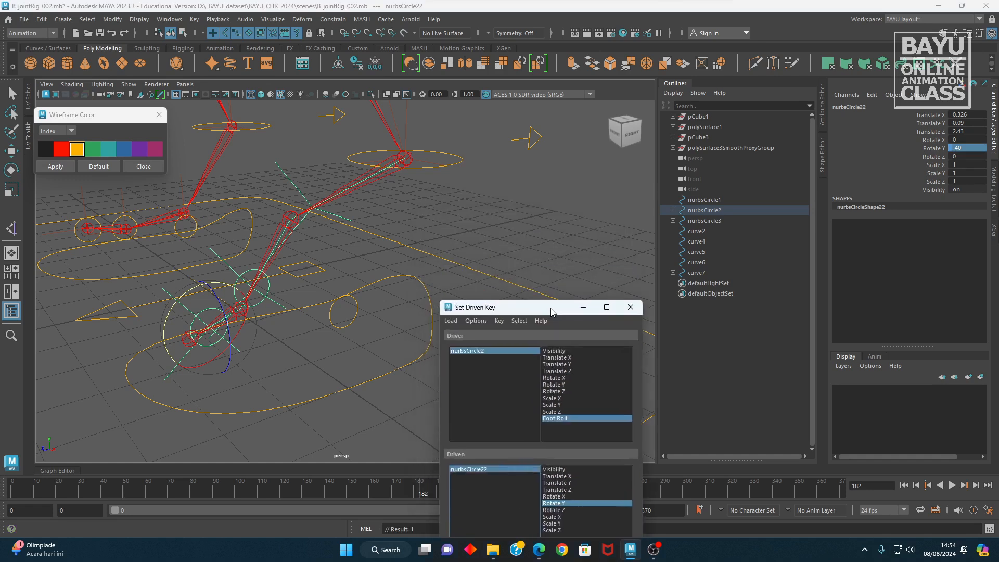
left_click(510, 350)
left_click(936, 199)
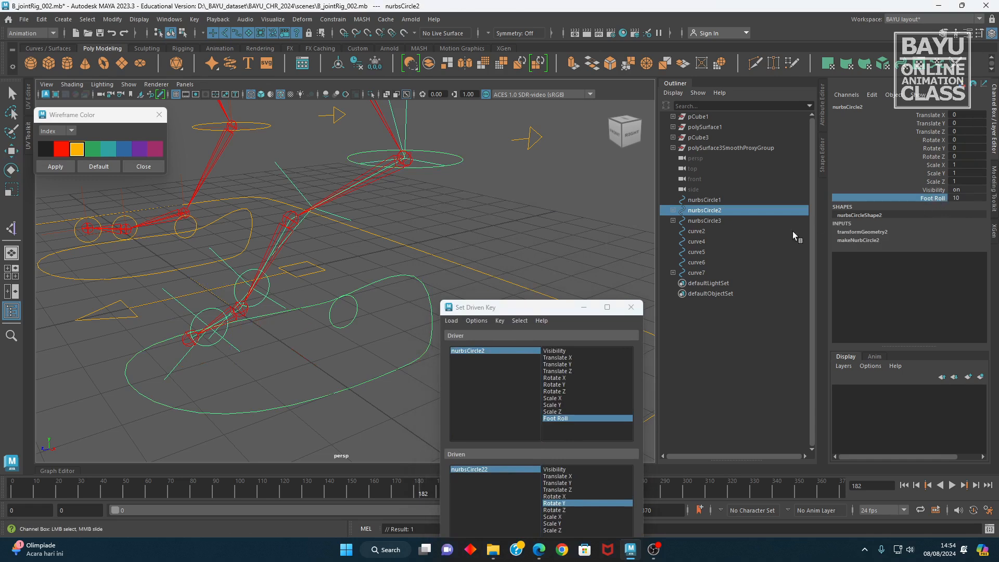
middle_click_drag(489, 266, 465, 258)
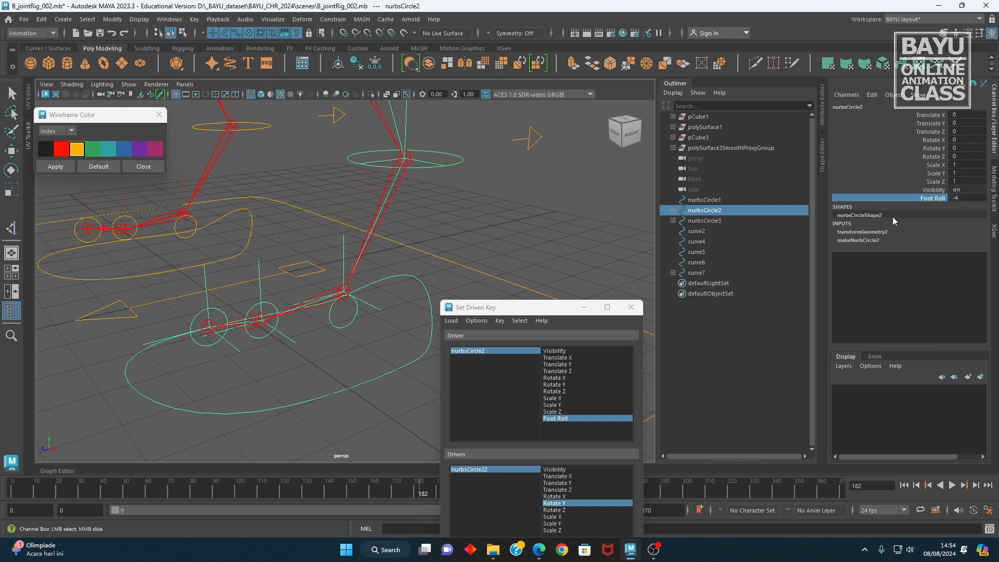
left_click(968, 198)
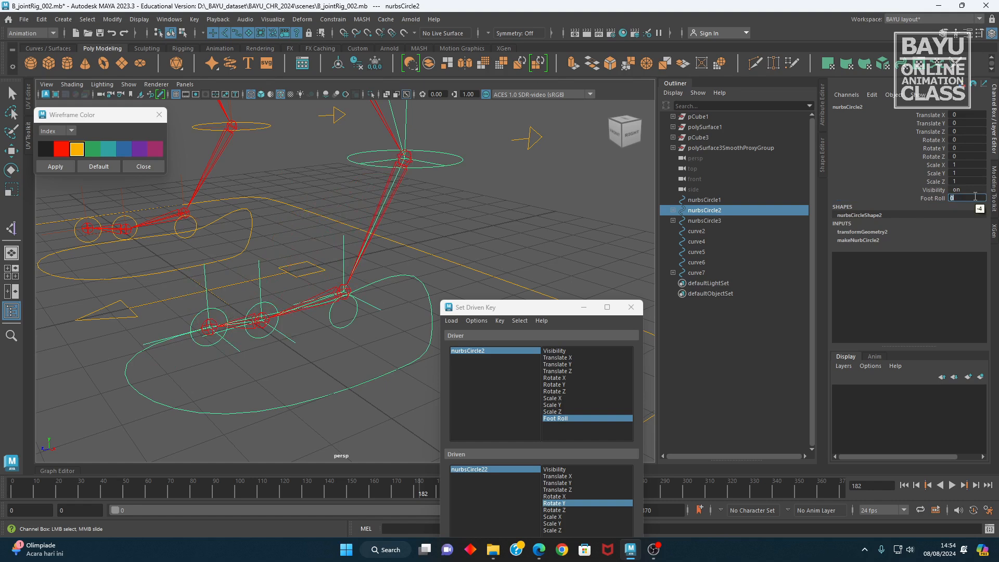
key("Return")
- Load the heel circle nurbsCircle20 as the driven object and choose Rotate Y as its driven attribute
left_click_drag(557, 310, 581, 201)
left_click(339, 322)
key("w")
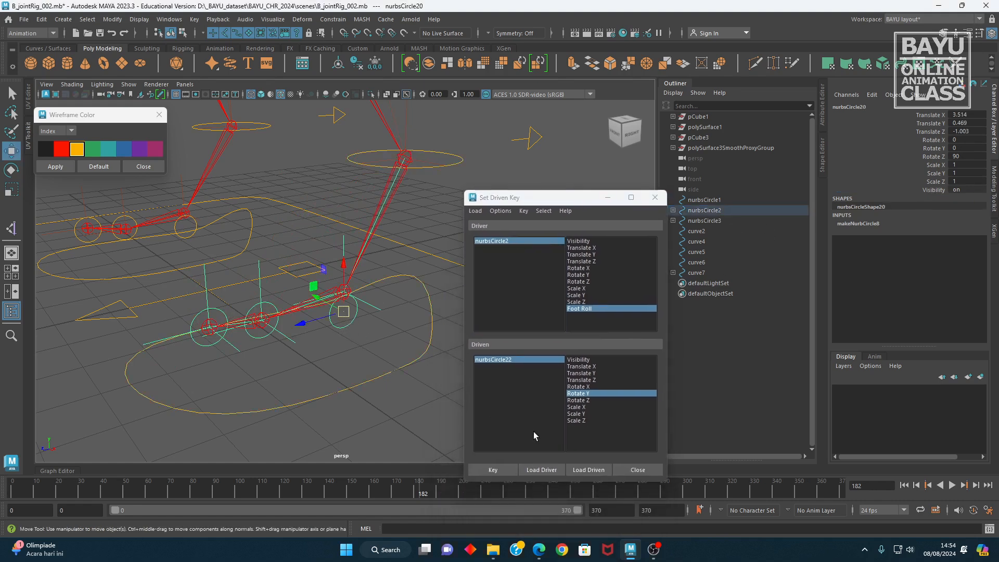
left_click(589, 470)
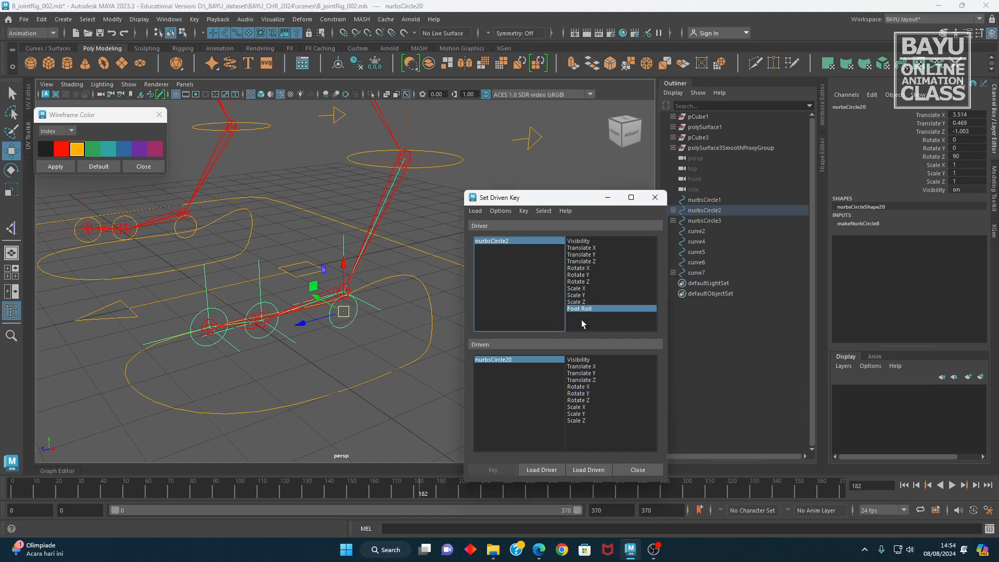
left_click_drag(344, 359, 368, 360, "alt")
left_click(584, 394)
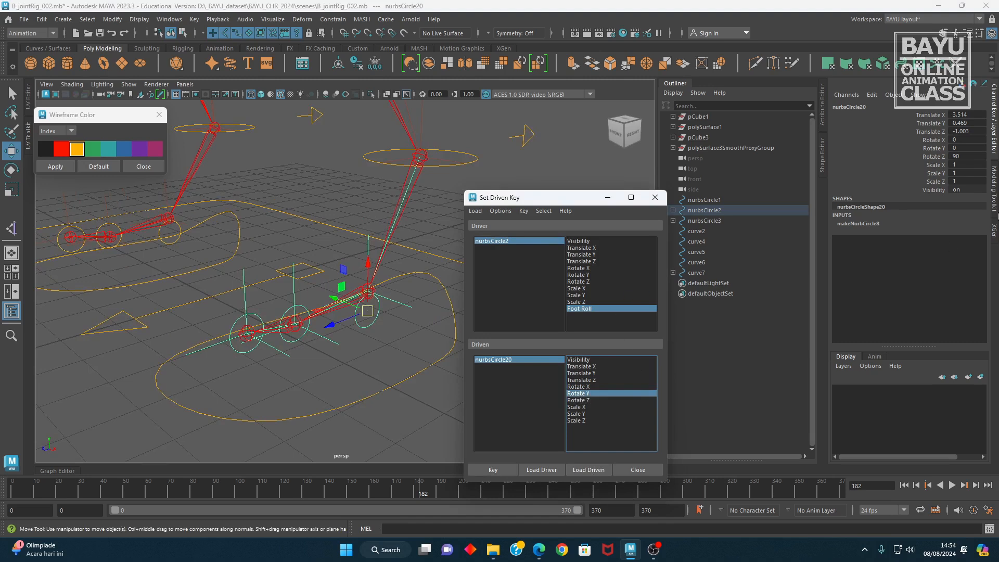
- Set a driven key linking nurbsCircle2's Foot Roll at 0 to nurbsCircle20's Rotate Y at 0
left_click(530, 240)
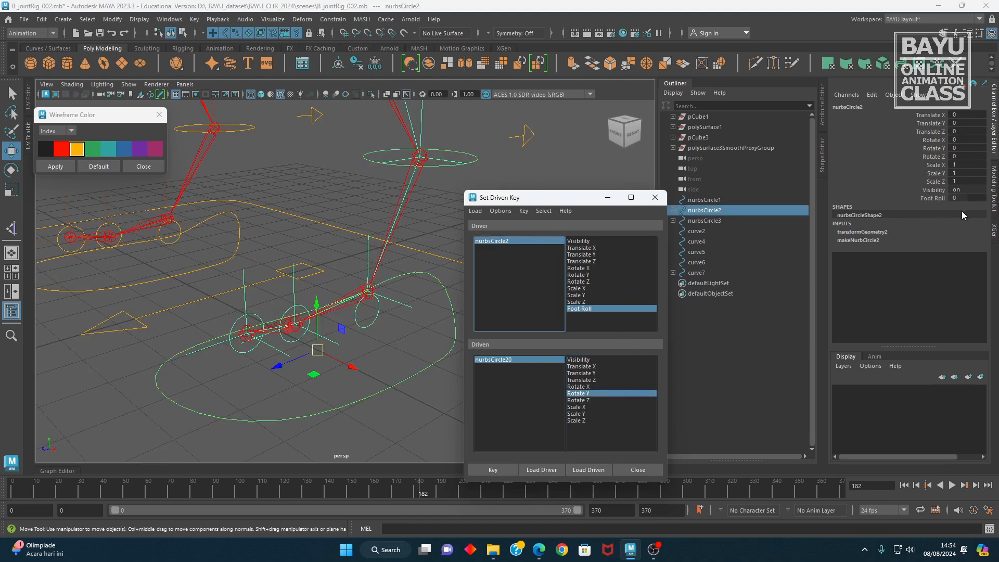
left_click(532, 360)
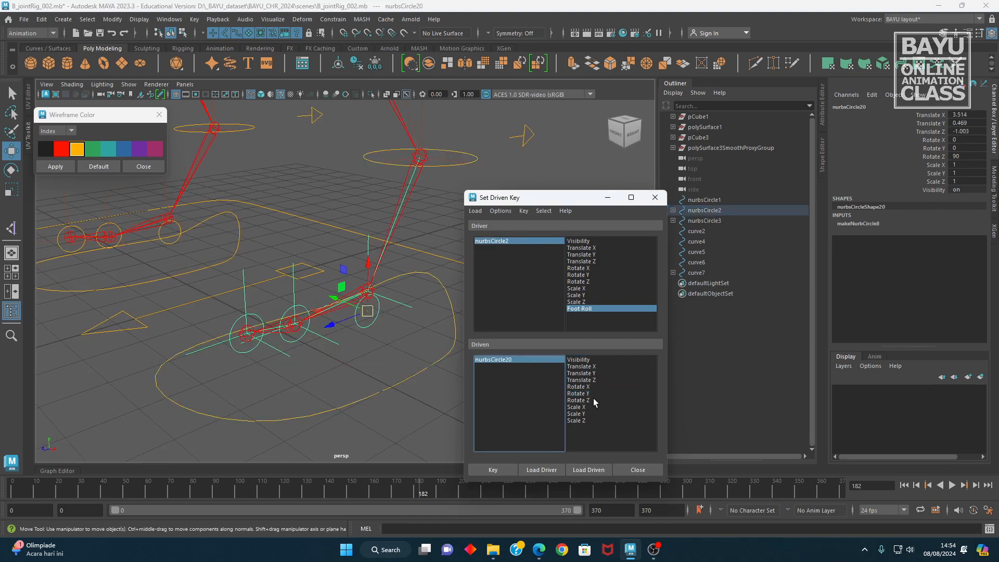
left_click(575, 395)
left_click(508, 467)
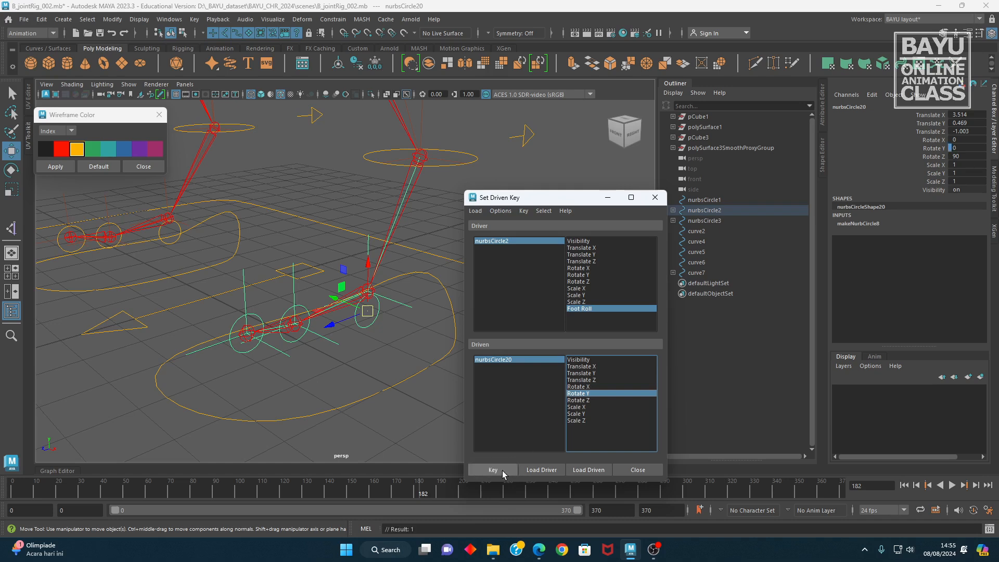
- Set nurbsCircle20's Rotate Y to 20 and record this pose as a driven key with nurbsCircle2's Foot Roll
left_click(543, 240)
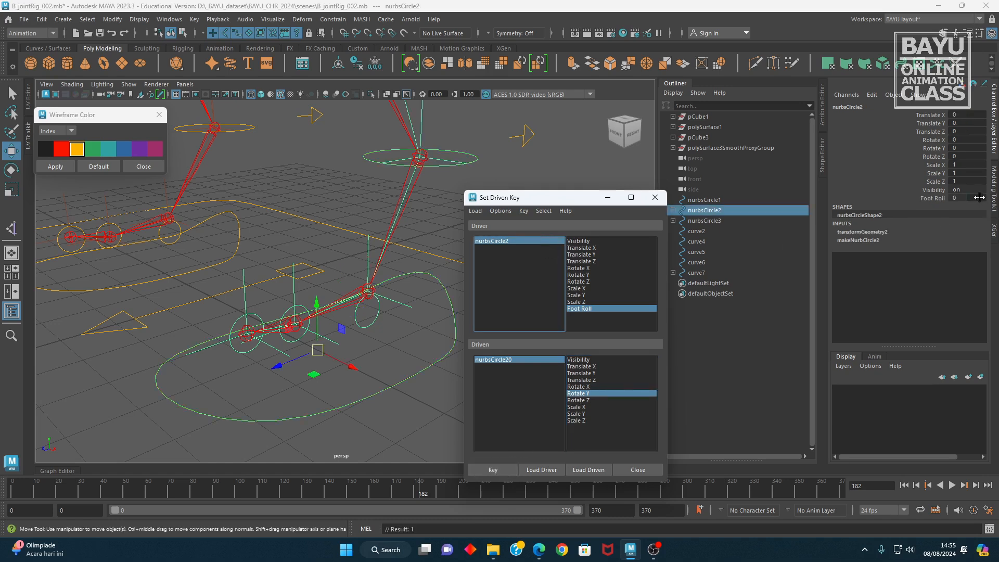
left_click(532, 361)
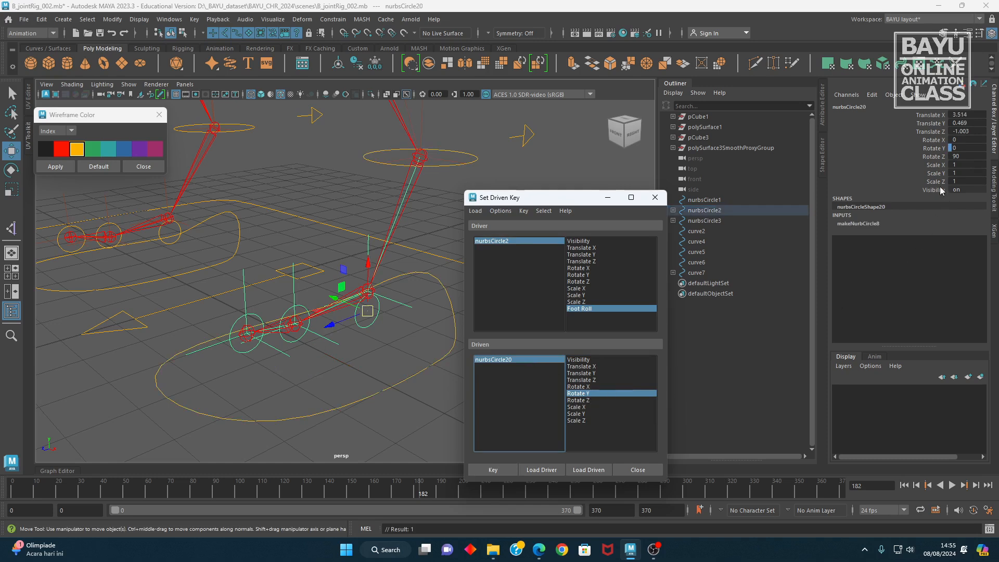
left_click(936, 151)
key("e")
middle_click_drag(391, 359, 358, 357)
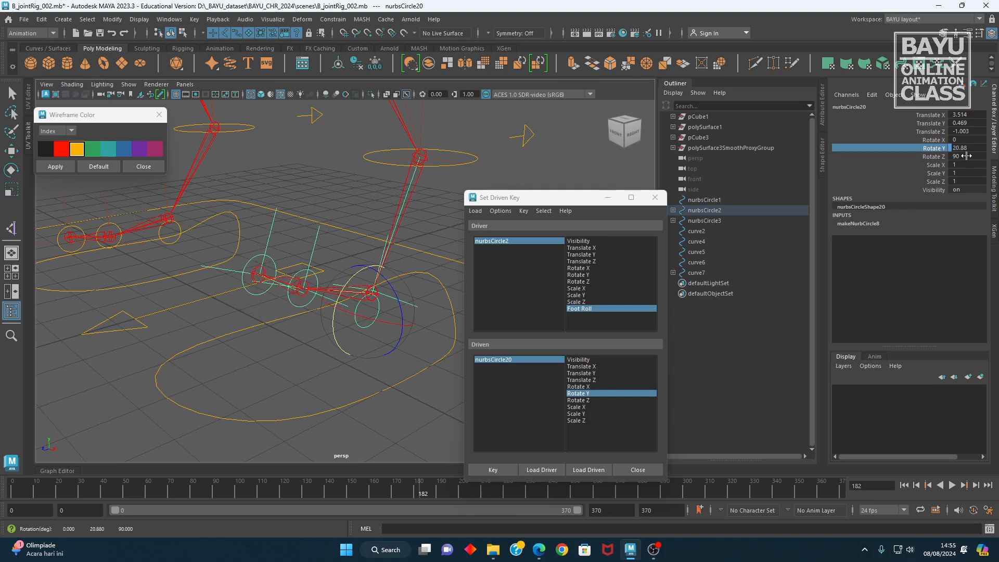
double_click(976, 147)
type("20")
key("Return")
left_click(491, 470)
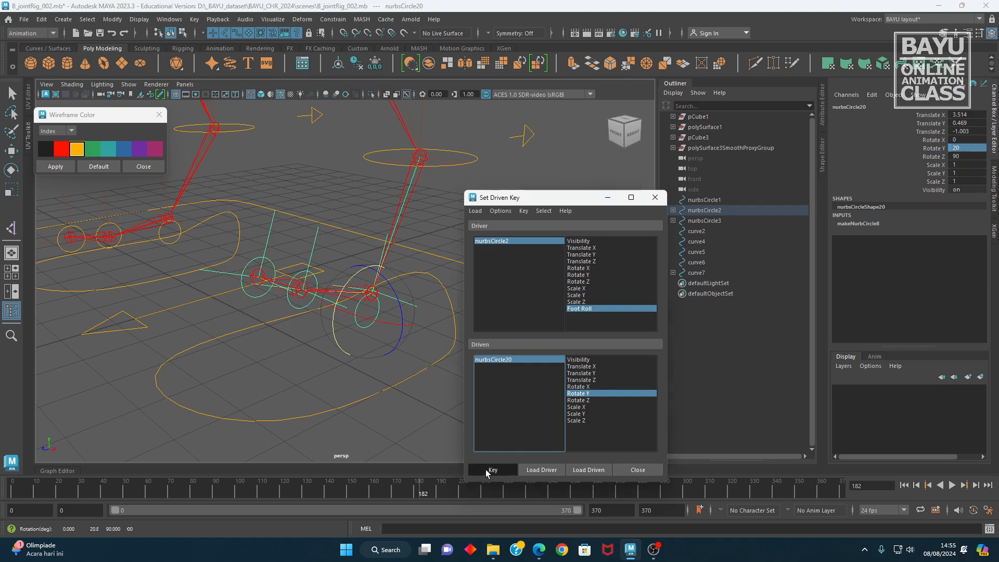
- Test nurbsCircle2's Foot Roll at values down to -10, reset it to 0, and set it to 10
left_click_drag(597, 201, 602, 275)
left_click(521, 314)
key("w")
left_click(933, 197)
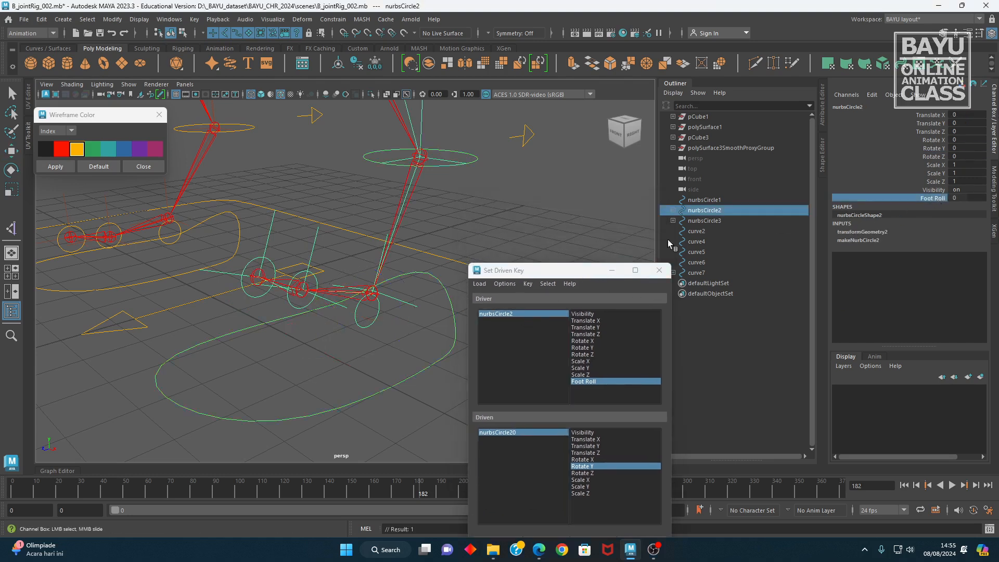
middle_click_drag(533, 201, 381, 170)
middle_click_drag(363, 366, 344, 338, "alt")
left_click(534, 314)
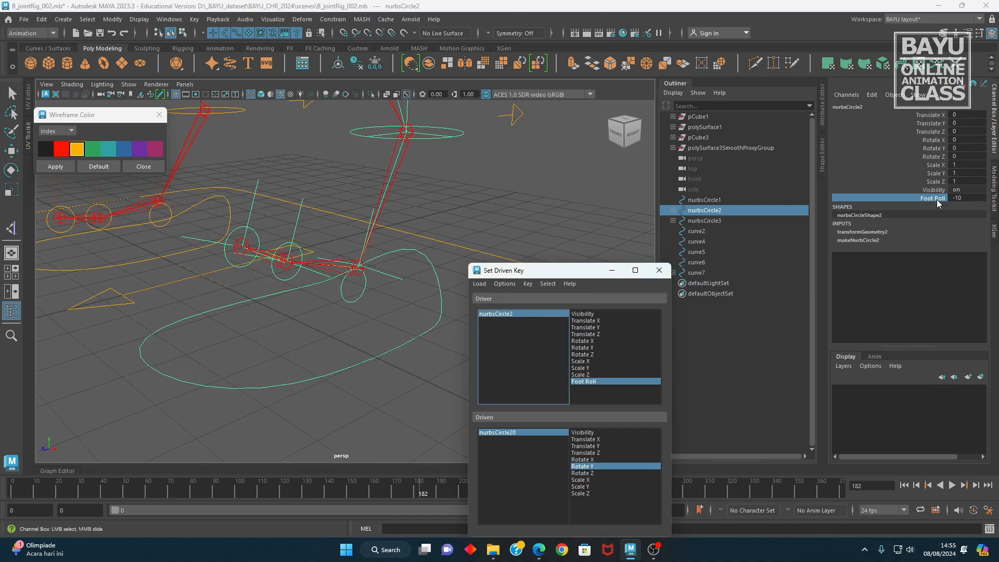
double_click(967, 198)
type("0")
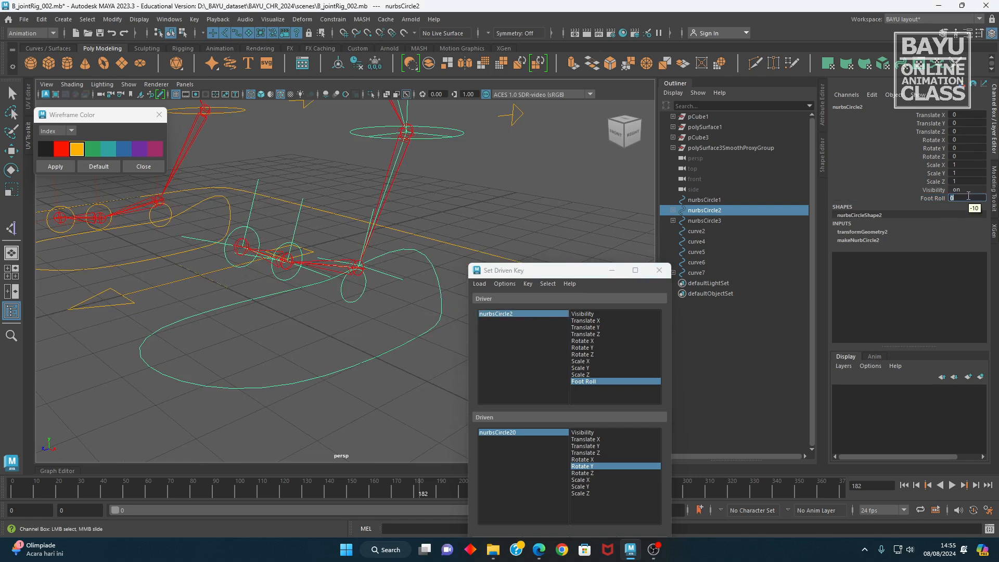
key("Return")
type("10")
key("Return")
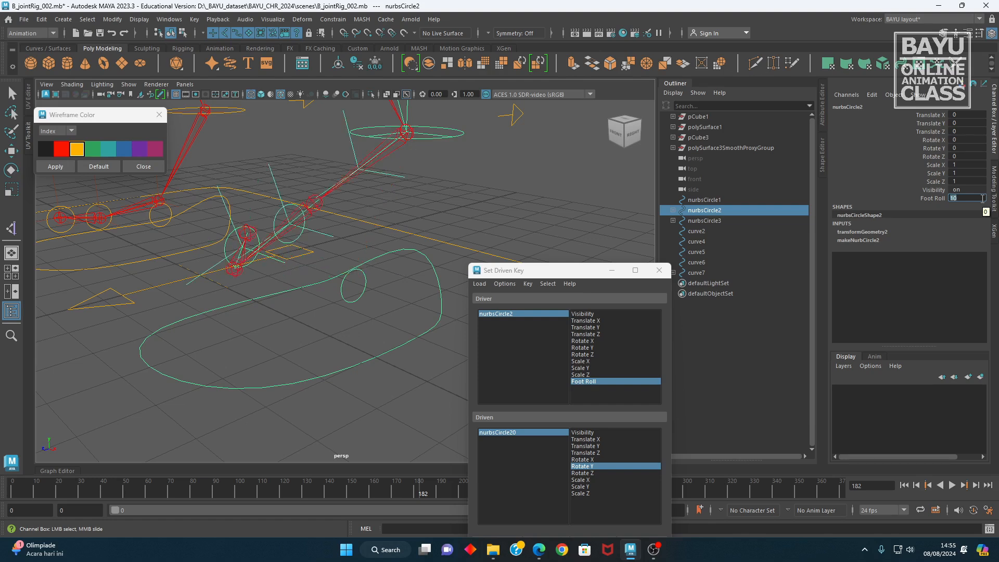
- In the side view, move the toe circle and the ball circle nurbsCircle21 down into line with the other foot's circles
left_click_drag(379, 311, 300, 319, "alt")
key("space")
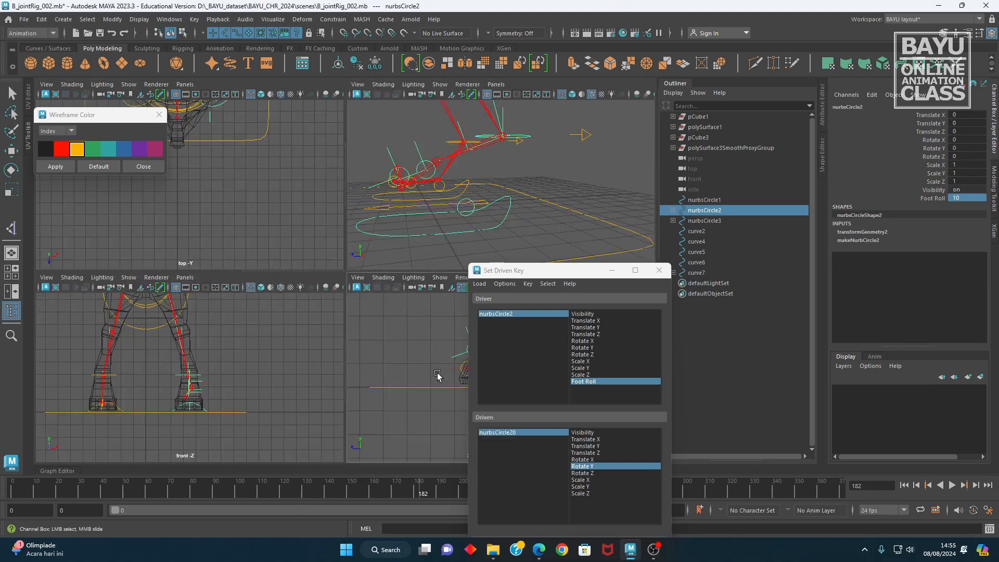
key("space")
right_click_drag(292, 332, 305, 277, "alt")
middle_click_drag(306, 278, 315, 281, "alt")
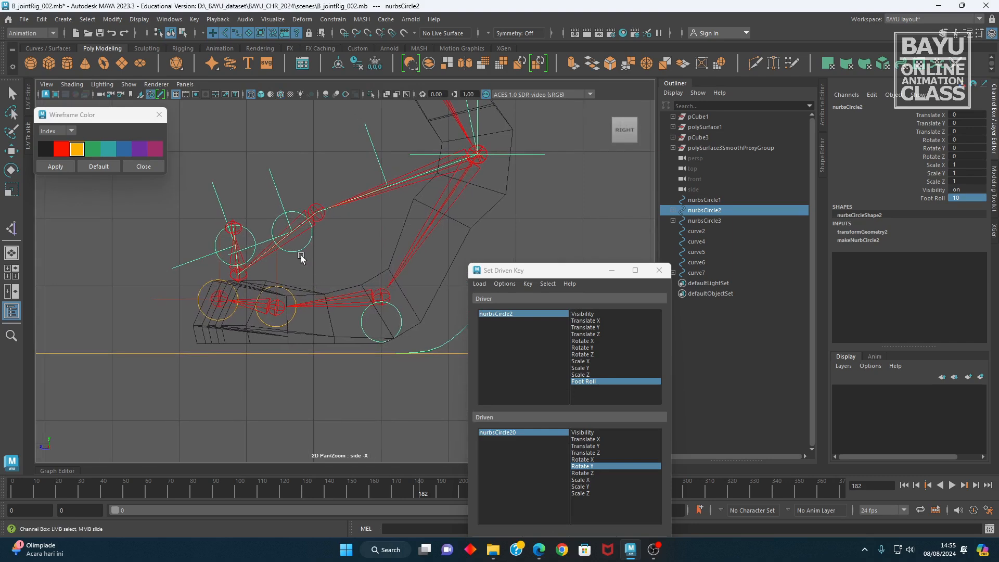
left_click(303, 249)
left_click_drag(247, 212, 233, 286)
left_click(247, 234)
left_click_drag(195, 226, 180, 281)
left_click(274, 377)
left_click_drag(221, 339, 230, 286)
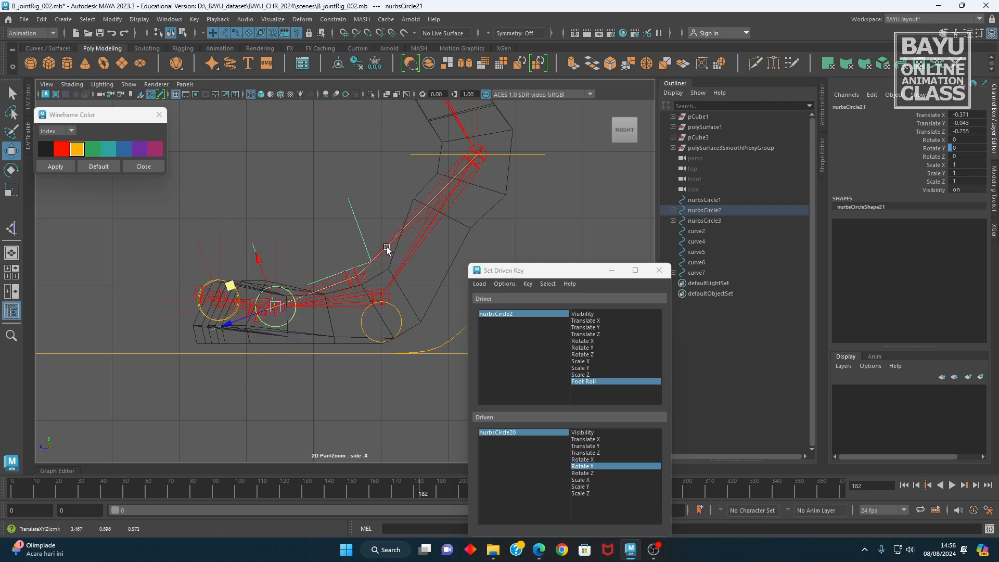
- Examine the toe and ball controls and their IK handles in the perspective view
key("space")
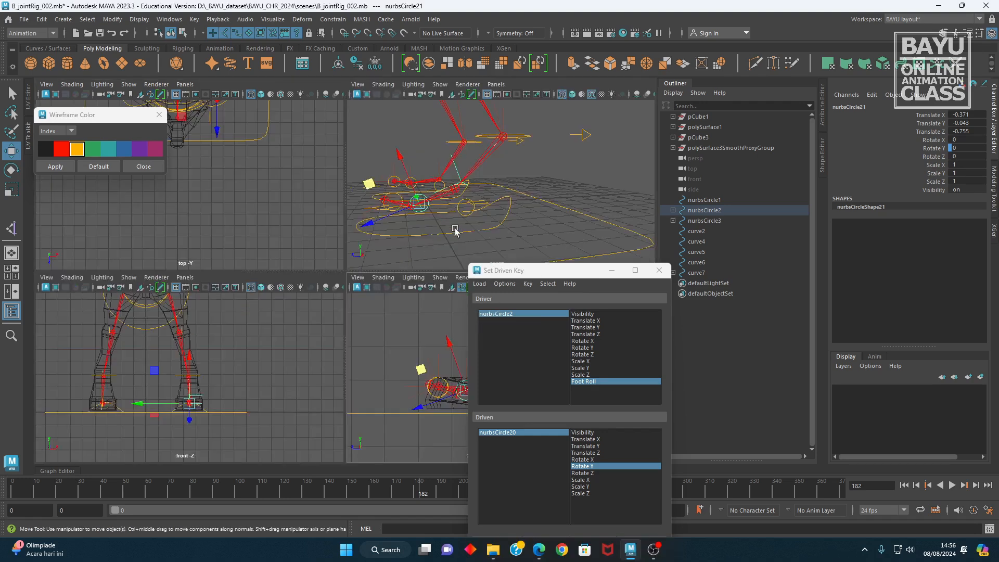
key("space")
left_click_drag(203, 361, 311, 357, "alt")
middle_click_drag(243, 345, 276, 345, "alt")
right_click_drag(276, 345, 305, 358, "alt")
left_click(259, 355)
left_click_drag(256, 350, 243, 333, "alt")
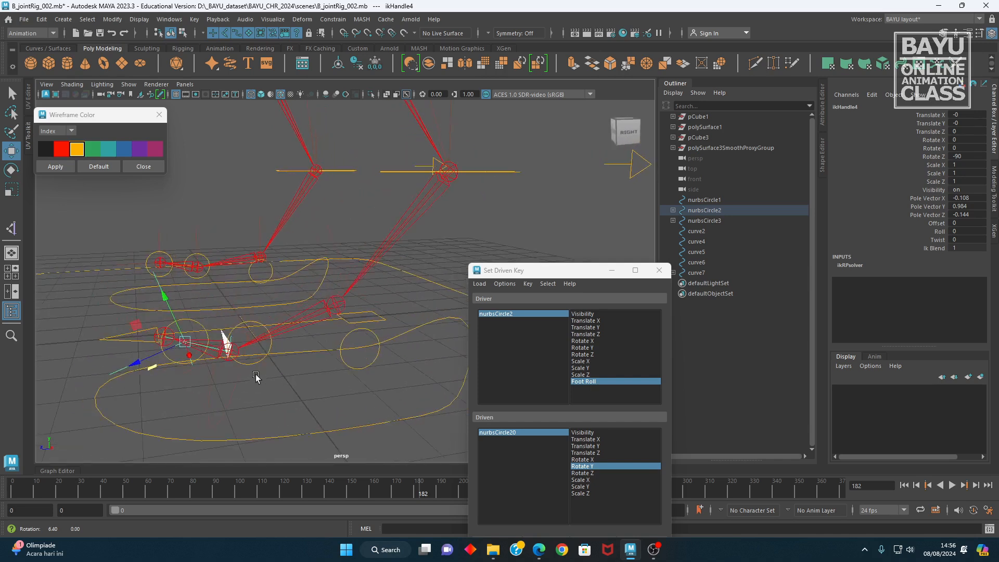
left_click(237, 317)
left_click_drag(316, 334, 314, 337, "alt")
- Move ikHandle2 onto the foot's ankle position above the heel circle in the side view
left_click(338, 286)
left_click_drag(338, 286, 305, 260, "alt")
middle_click_drag(265, 221, 271, 266)
key("space")
key("space")
scroll(346, 364, "up", 4)
middle_click_drag(293, 335, 356, 334, "alt")
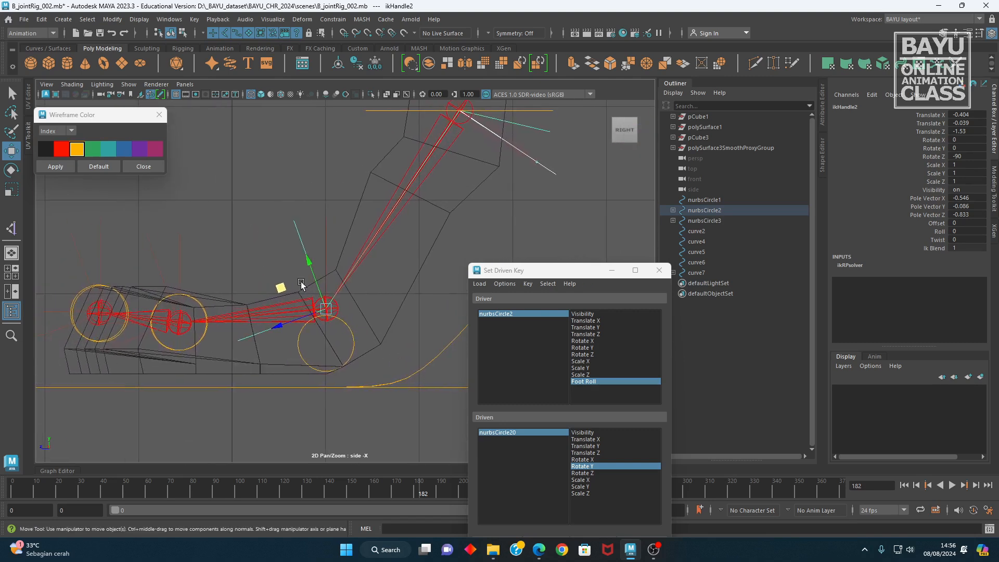
middle_click_drag(281, 287, 279, 278)
key("ctrl+z")
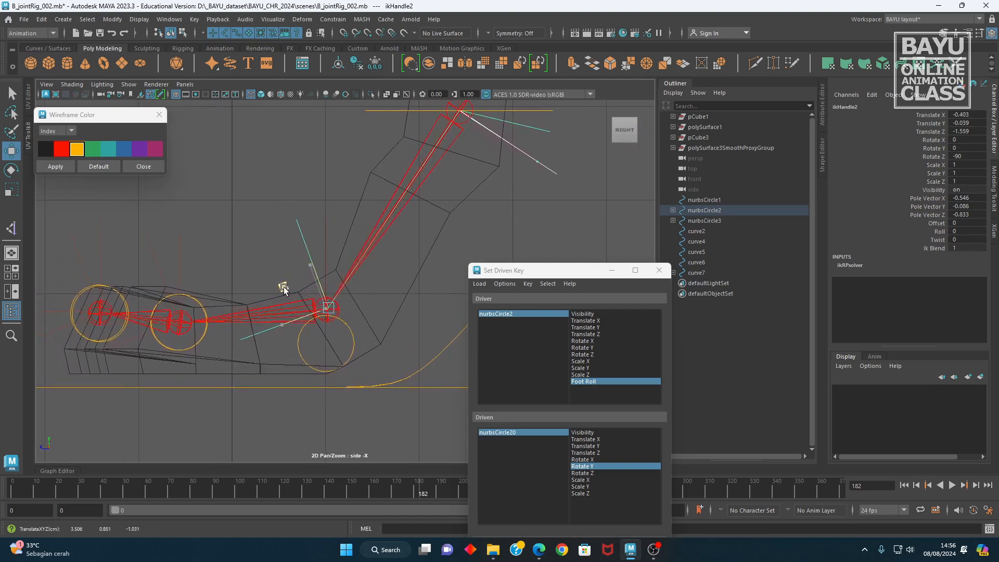
- Select nurbsCircle2 in the perspective view, vary its Foot Roll to test the foot, and reset the attribute to 0
key("space")
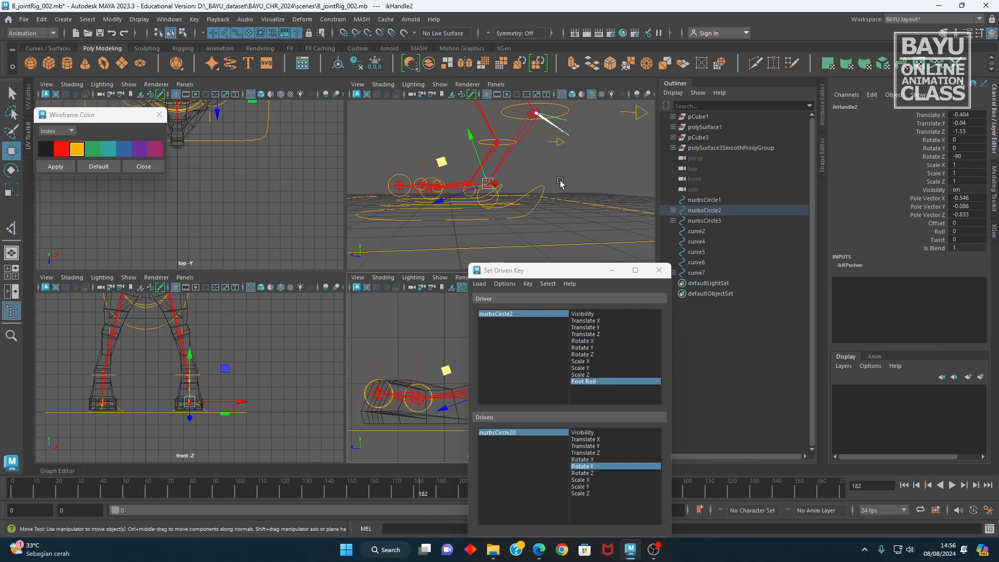
key("space")
left_click_drag(276, 359, 352, 386, "alt")
middle_click_drag(352, 386, 320, 338, "alt")
left_click_drag(320, 339, 364, 341, "alt")
left_click_drag(452, 357, 407, 313)
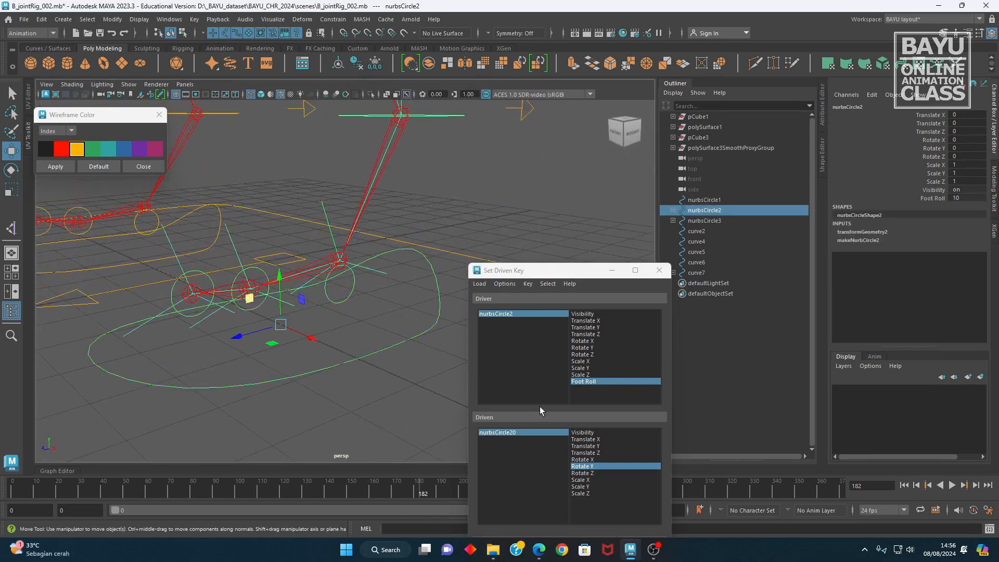
left_click(929, 199)
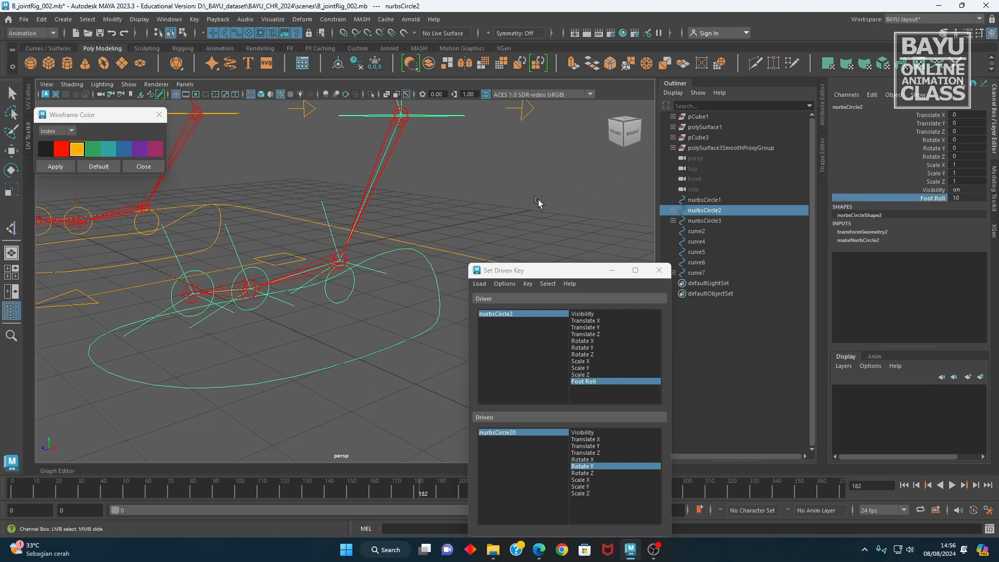
middle_click_drag(539, 202, 565, 204)
middle_click_drag(628, 209, 533, 205)
left_click(961, 198)
type("0")
key("Return")
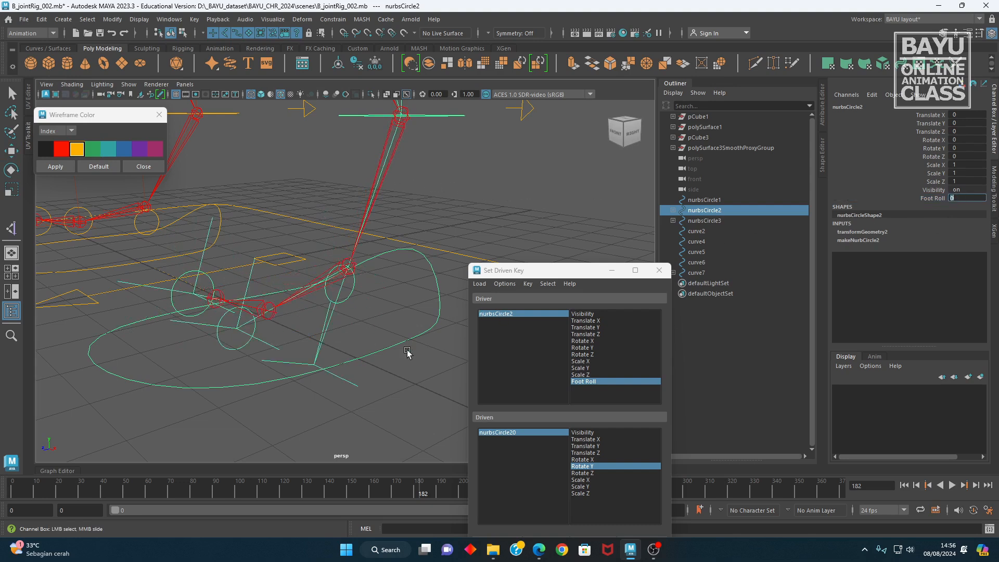
- Move the displaced ikHandle2 back up to the ankle in the side view with Foot Roll at 0
mouse_move(311, 375)
left_mouse_down("alt")
mouse_move(346, 377)
mouse_move(311, 375)
left_mouse_up("alt")
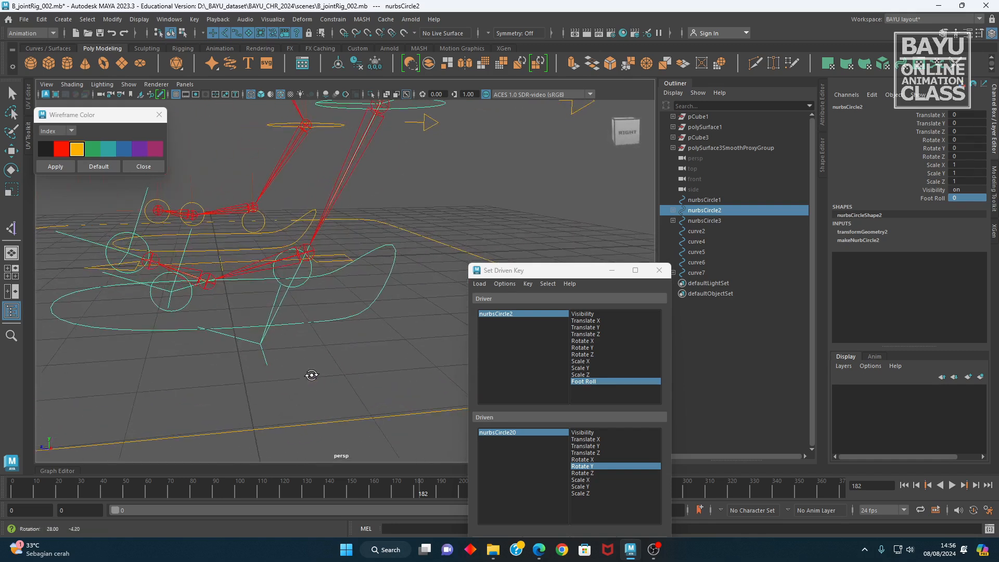
left_click(262, 345)
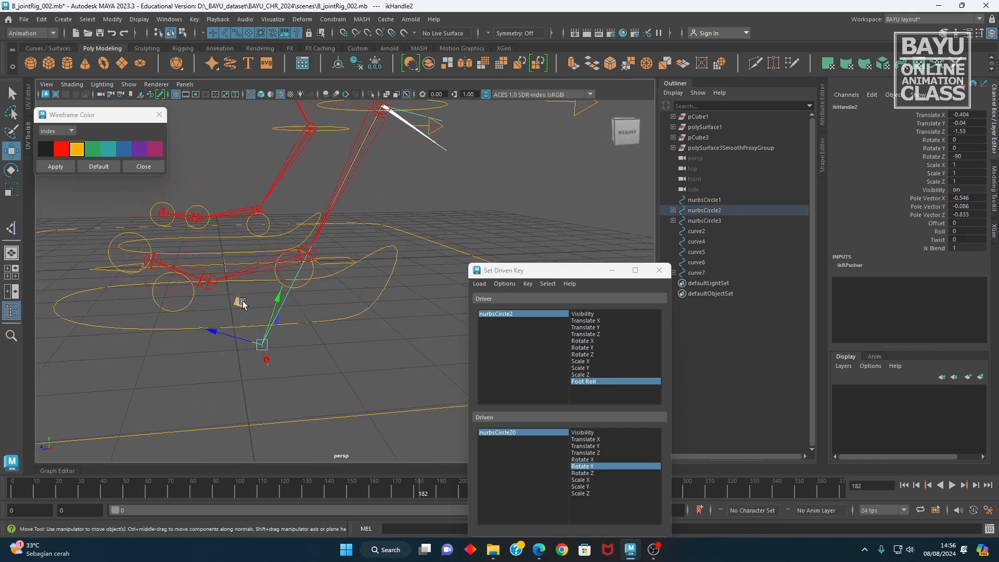
key("space")
key("space")
middle_click_drag(222, 330, 172, 289, "alt")
left_click_drag(204, 365, 255, 223)
- Move ikHandle3 up onto the ball of the foot in the side view
middle_click_drag(120, 312, 235, 335, "alt")
left_click(217, 353)
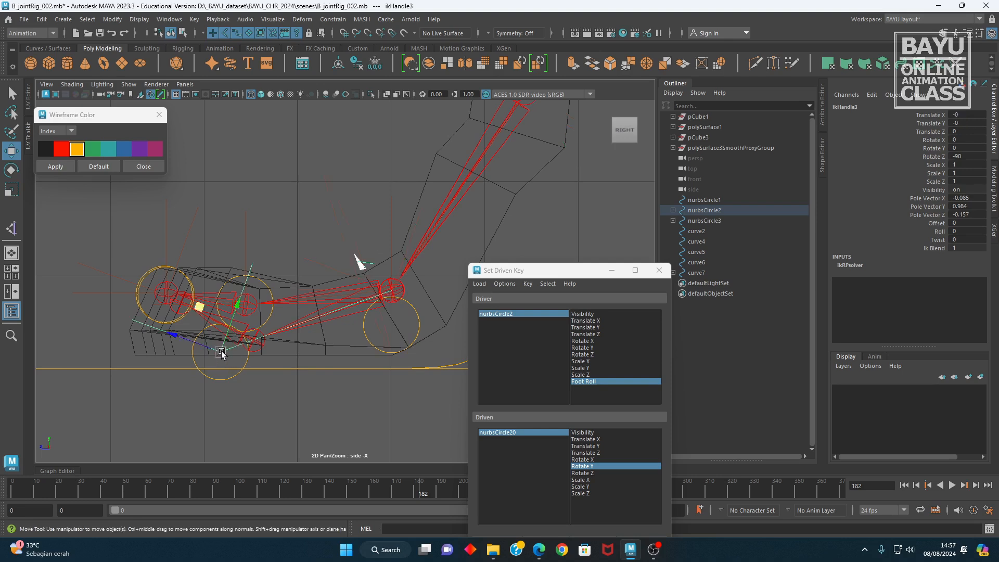
left_click_drag(197, 305, 227, 261)
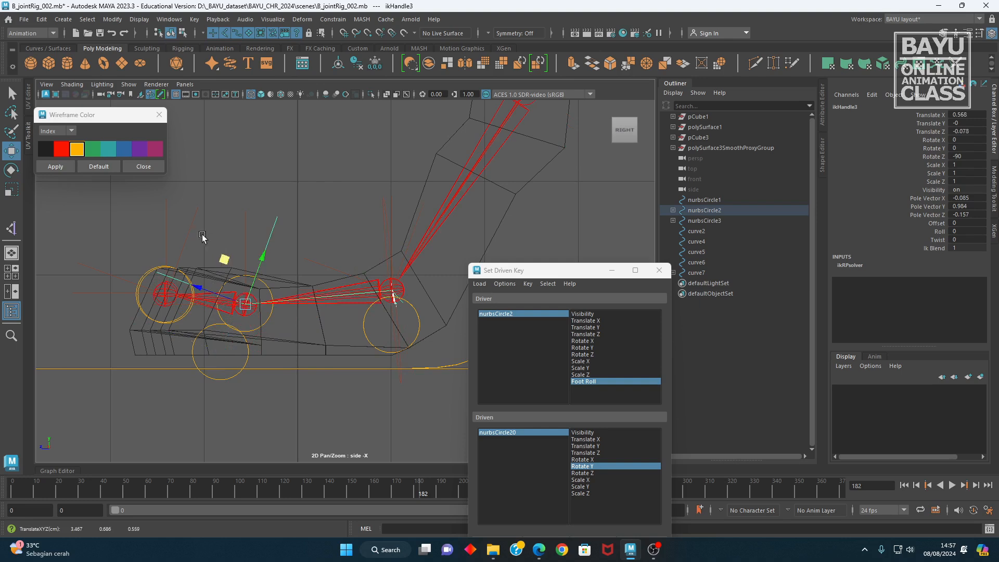
middle_click_drag(315, 310, 343, 331, "alt")
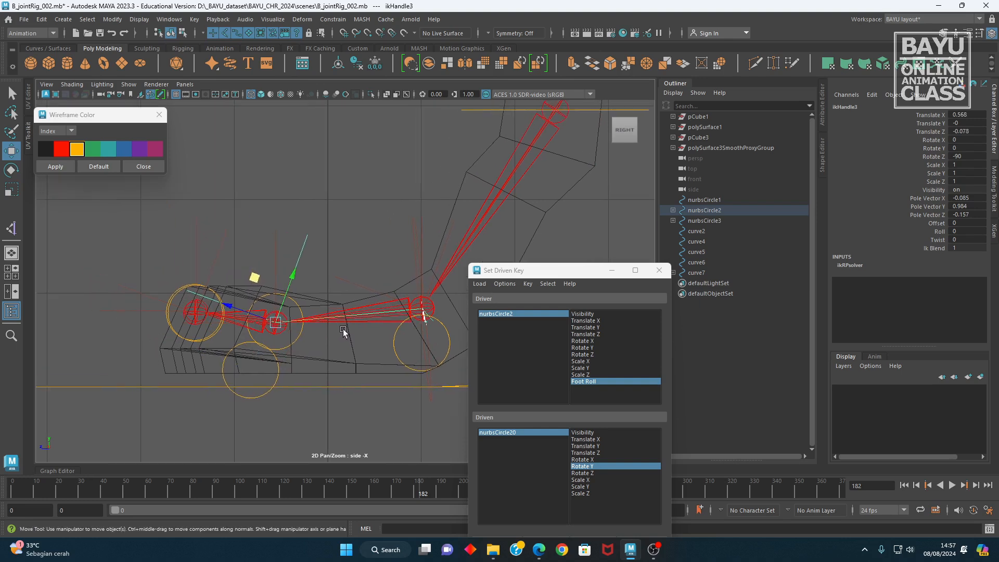
- Rotate ikHandle3 to about 18.8 and ikHandle4 to about 19.8 in Rotate X
key("e")
left_click_drag(322, 312, 309, 300)
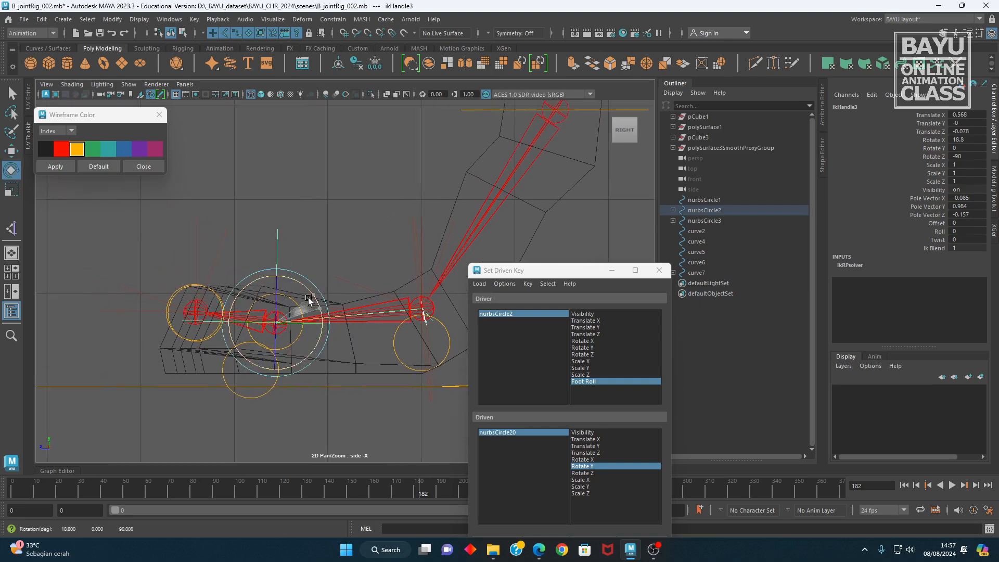
left_click_drag(211, 241, 226, 281)
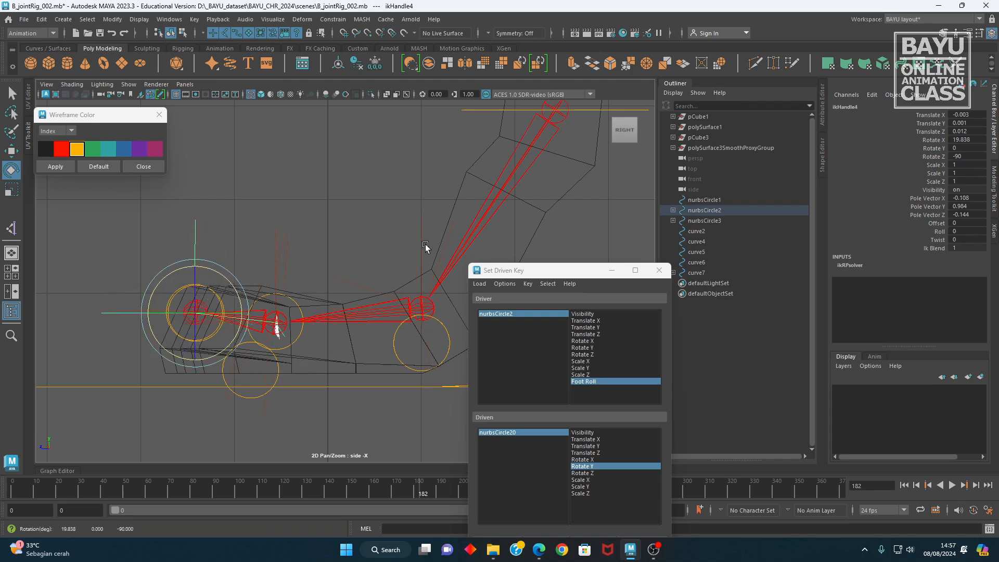
- Select nurbsCircle2 in the perspective view and vary its Foot Roll down to -10 to test the foot motion
key("space")
key("space")
left_click_drag(280, 334, 380, 334, "alt")
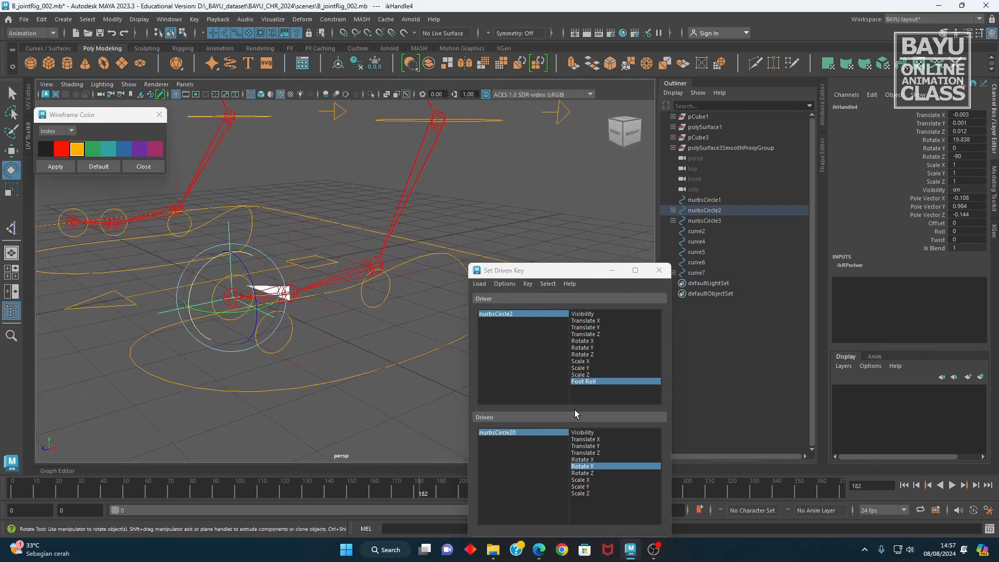
left_click(412, 357)
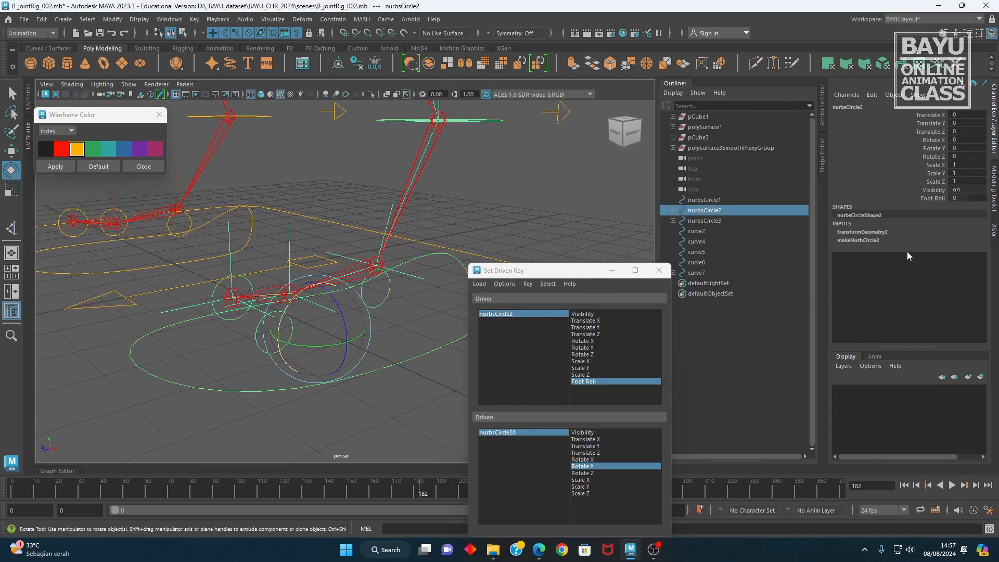
left_click(937, 198)
mouse_move(509, 206)
middle_mouse_down()
mouse_move(560, 192)
mouse_move(505, 196)
middle_mouse_up()
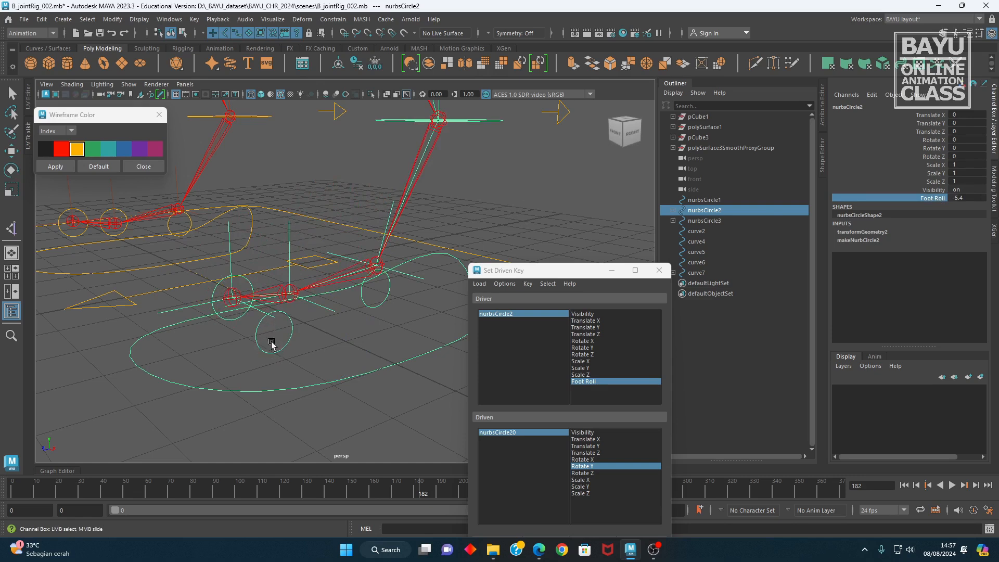
middle_click_drag(542, 218, 508, 197)
middle_click_drag(579, 203, 475, 196)
middle_click_drag(536, 196, 470, 187)
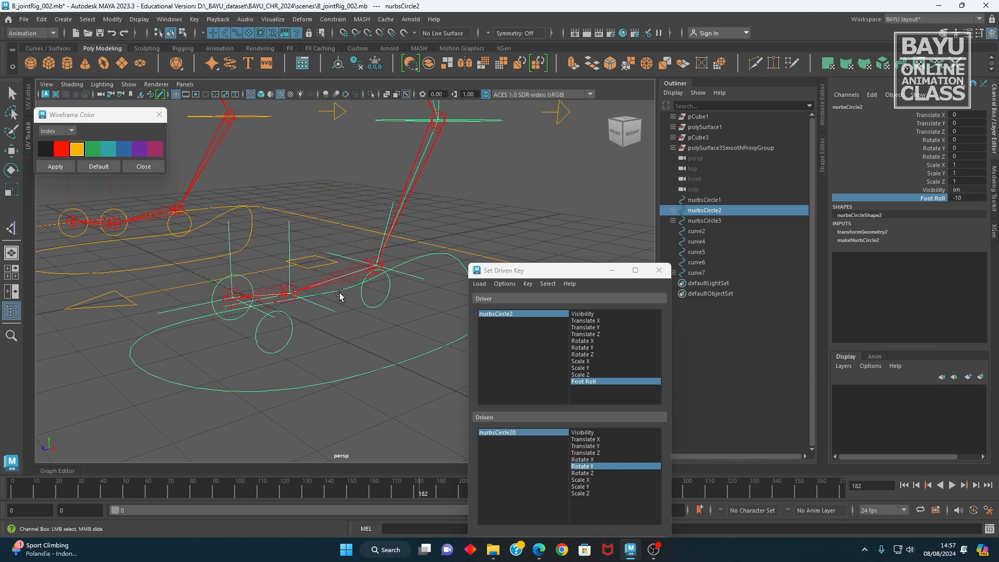
- Move the ball circle nurbsCircle21 and ikHandle3 up onto the ball of the foot in the side view
left_click_drag(319, 292, 261, 341, "alt")
key("space")
key("space")
middle_click_drag(370, 364, 259, 370, "alt")
left_click(247, 373)
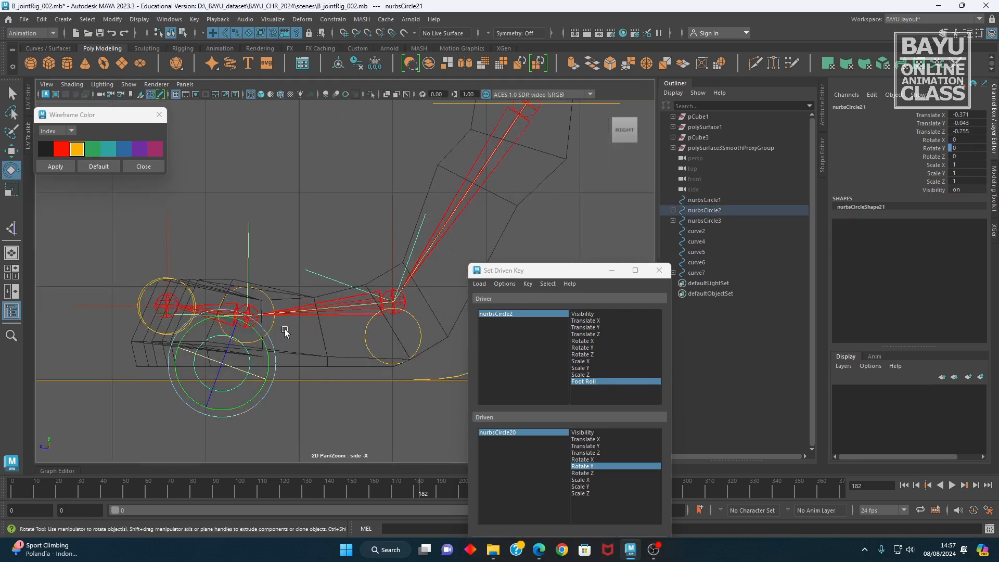
key("w")
left_click_drag(217, 339, 209, 286)
left_click(265, 199)
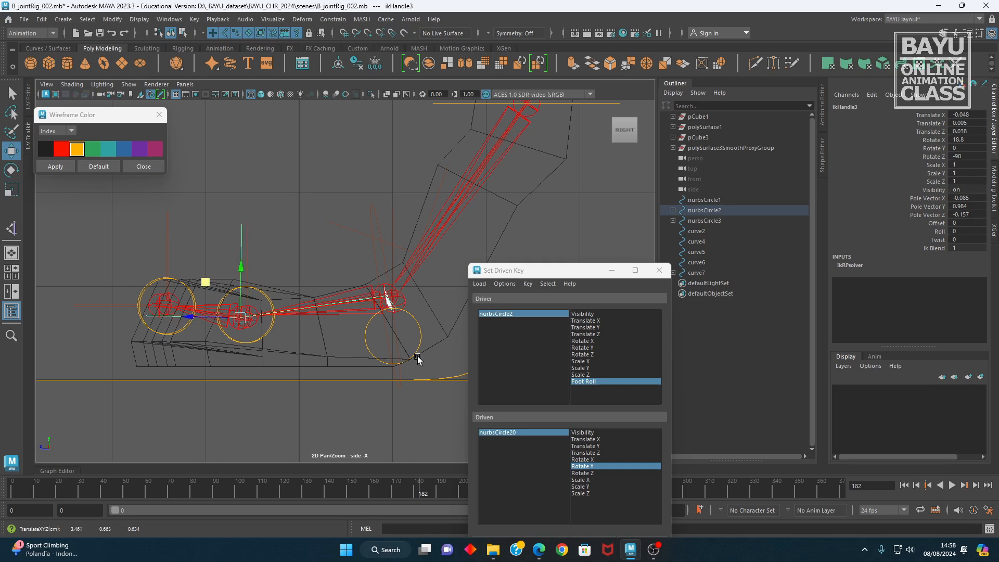
- Clear the selection, return to the perspective view, and close the Set Driven Key window
left_click(386, 254)
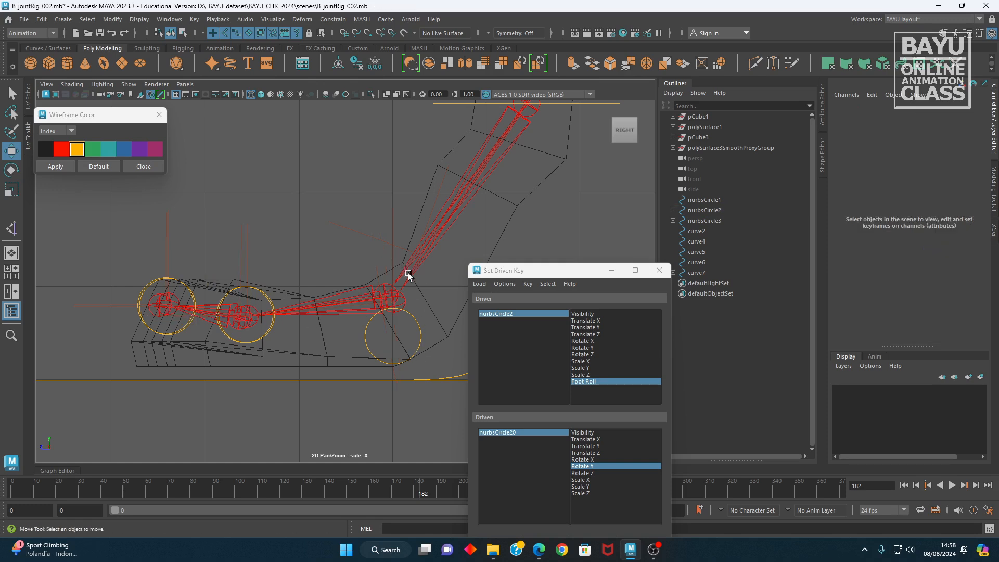
key("space")
key("space")
left_click_drag(318, 334, 342, 380, "alt")
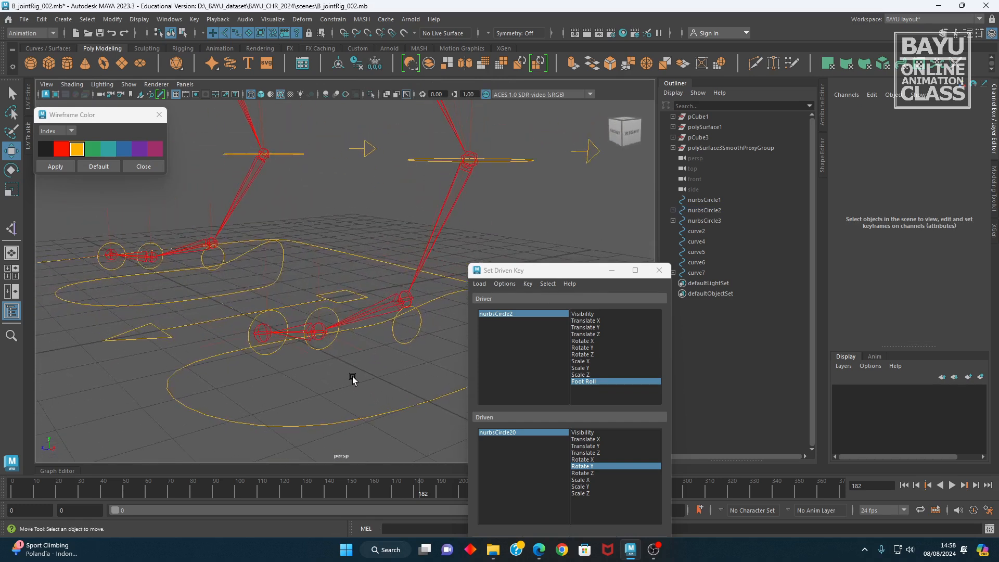
left_click_drag(551, 275, 610, 279)
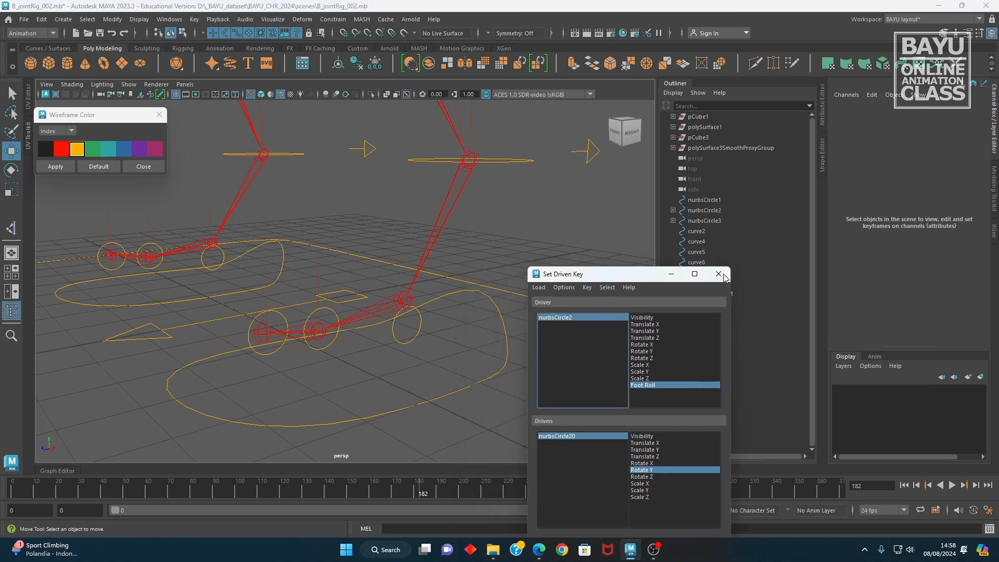
left_click(720, 275)
- Try to parent ikHandle7 under the other foot's ball circle nurbsCircle24
left_click_drag(424, 358, 385, 384, "alt")
scroll(384, 383, "up", 5)
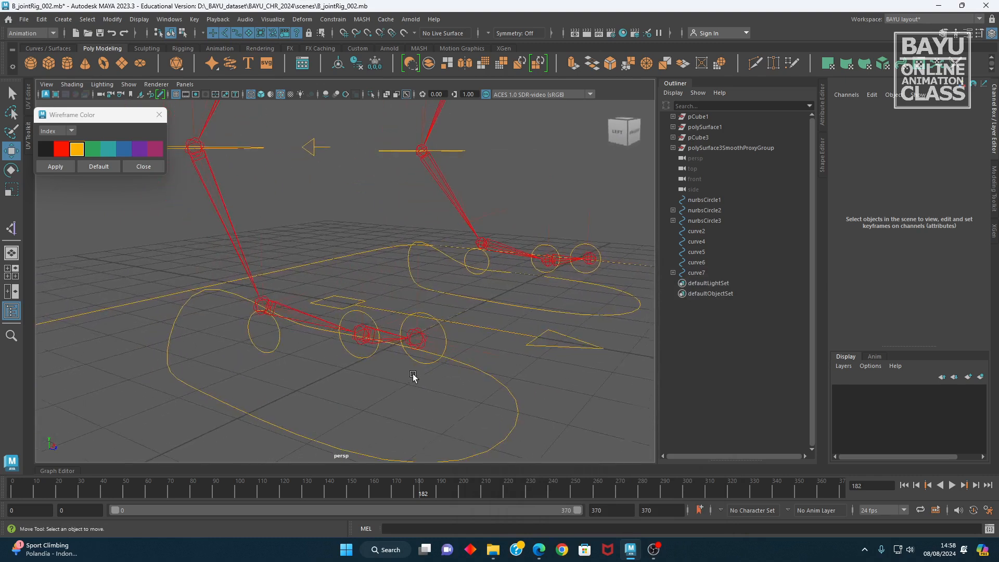
left_click(253, 246)
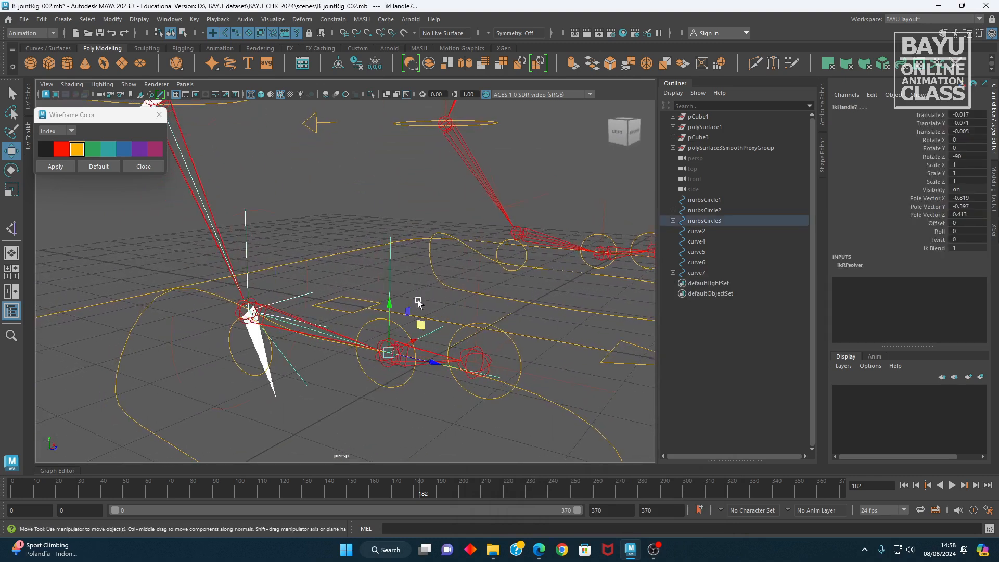
left_click(384, 388)
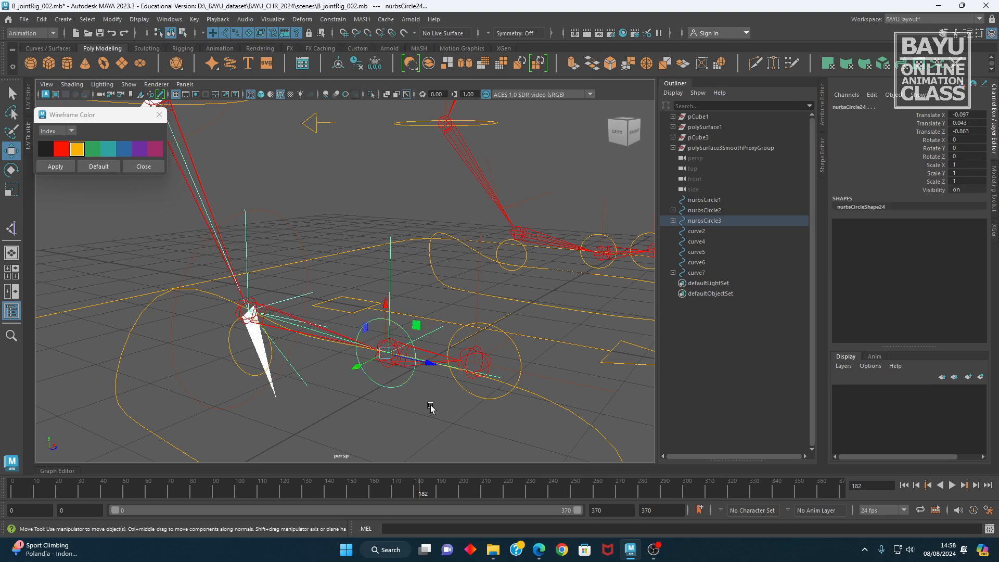
key("p")
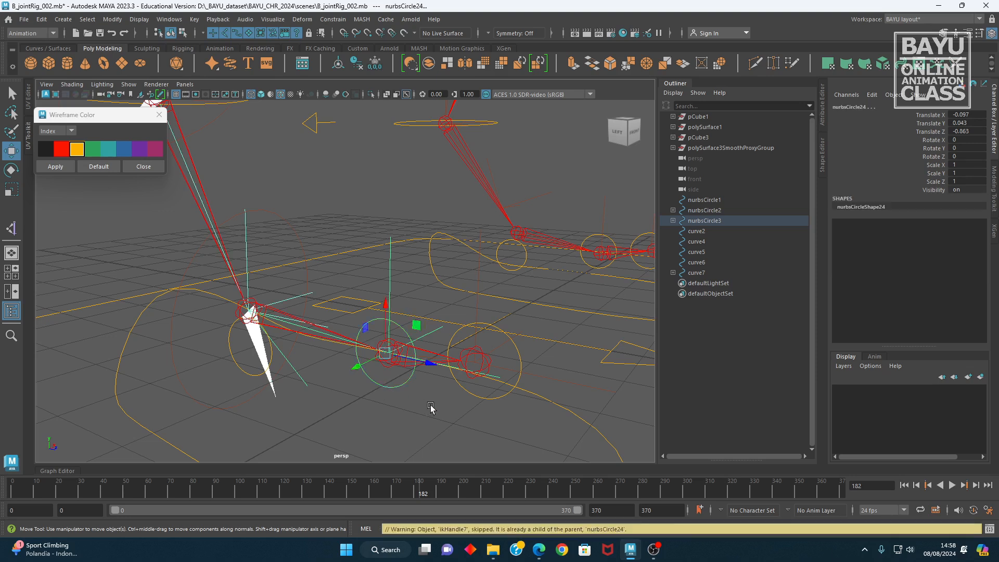
- Try rotating the ball circle nurbsCircle24 to test how the foot bends, and undo the rotation
middle_click_drag(368, 422, 349, 371, "alt")
left_click(341, 406)
left_click_drag(313, 377, 415, 405)
middle_click_drag(415, 406, 346, 393, "alt")
left_click_drag(346, 393, 381, 346, "alt")
left_click(379, 341)
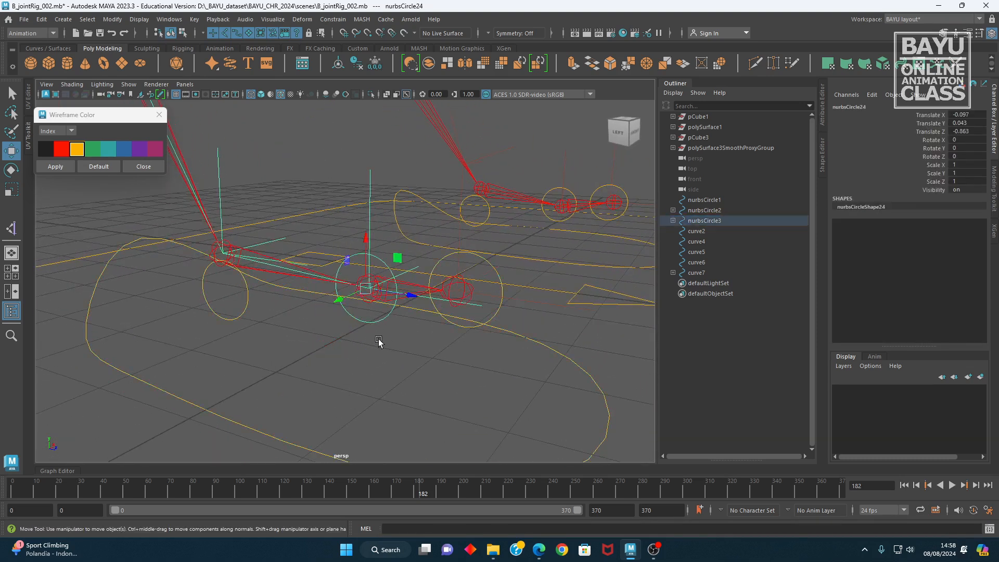
key("e")
left_click_drag(392, 258, 392, 230)
key("ctrl+z")
- Try moving the toe circle nurbsCircle23 vertically to see how the foot follows, and undo the move
mouse_move(413, 339)
left_mouse_down("alt")
mouse_move(401, 361)
mouse_move(415, 357)
left_mouse_up("alt")
middle_click_drag(415, 357, 376, 384, "alt")
left_click_drag(375, 384, 384, 381, "alt")
left_click(454, 271)
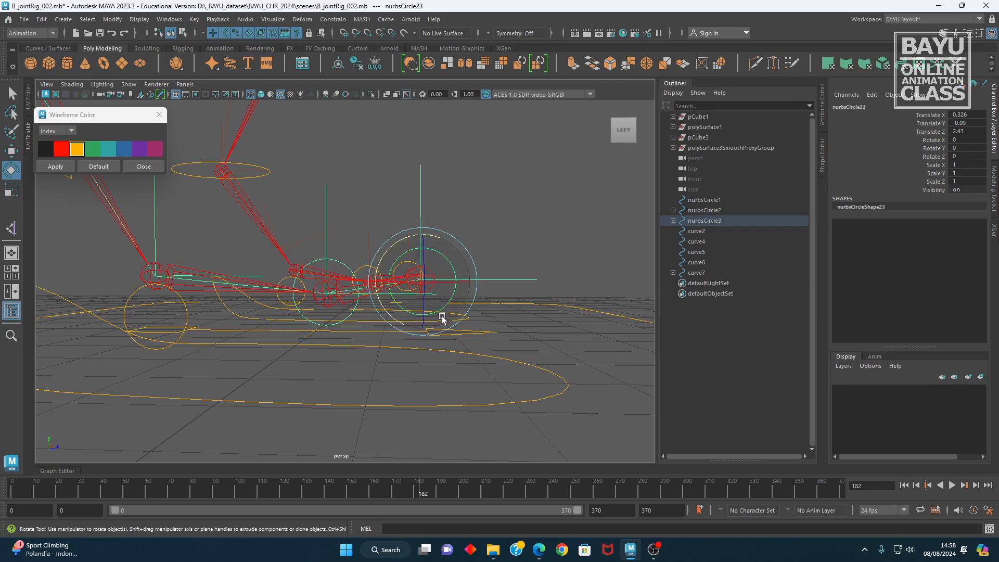
key("w")
left_click_drag(423, 232, 420, 250)
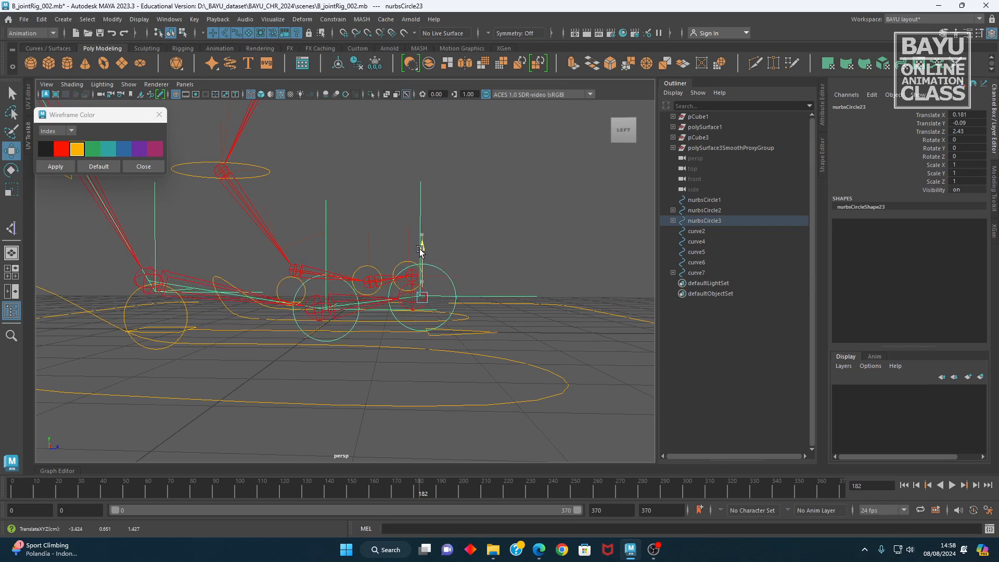
key("ctrl+z")
- Load the foot control nurbsCircle3 as the driver in the Set Driven Key window
left_click_drag(359, 383, 400, 399, "alt")
left_click(294, 403)
middle_click_drag(251, 392, 220, 353, "alt")
left_click(217, 362)
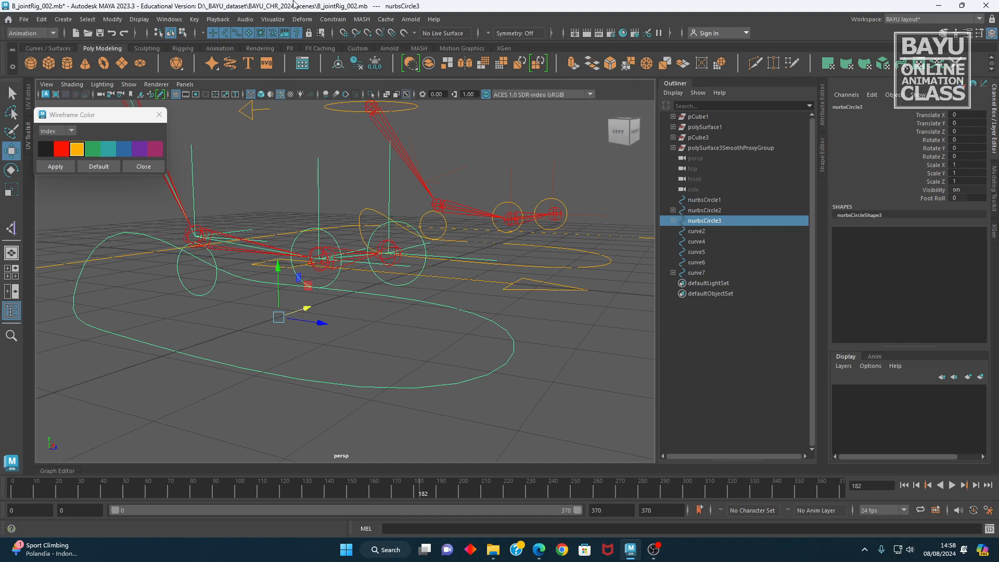
left_click(194, 18)
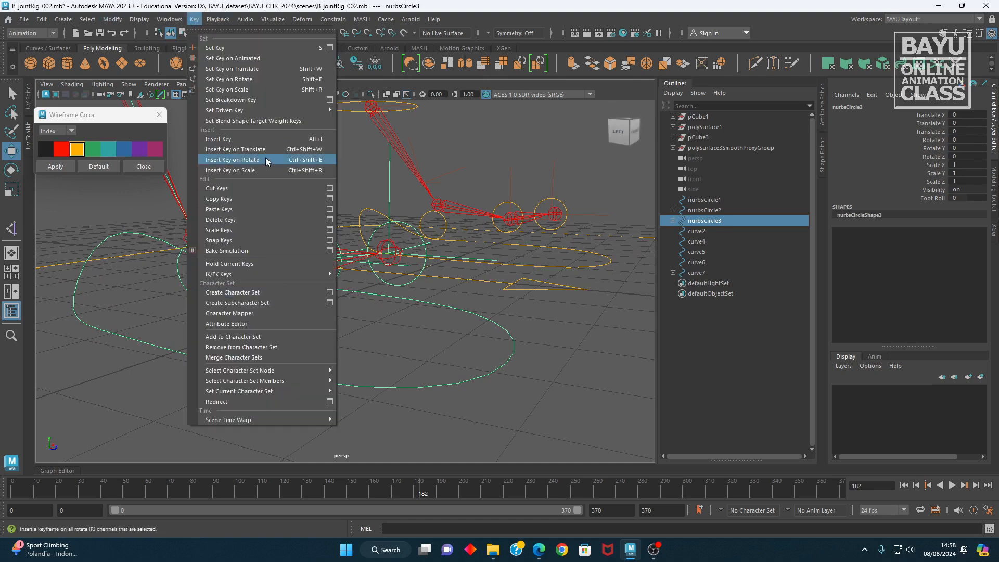
mouse_move(280, 111)
left_click(356, 111)
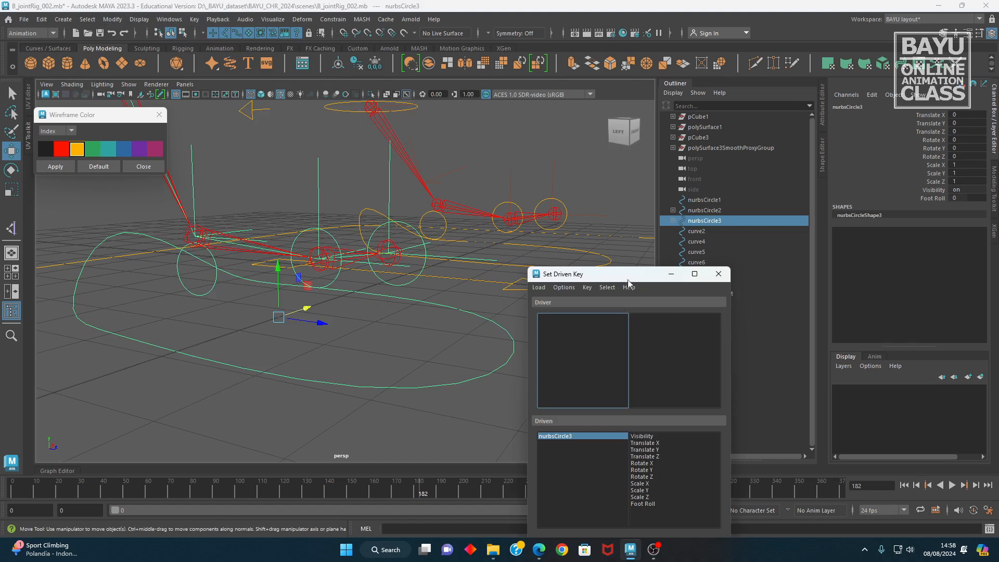
left_click_drag(629, 282, 594, 265)
left_click(551, 527)
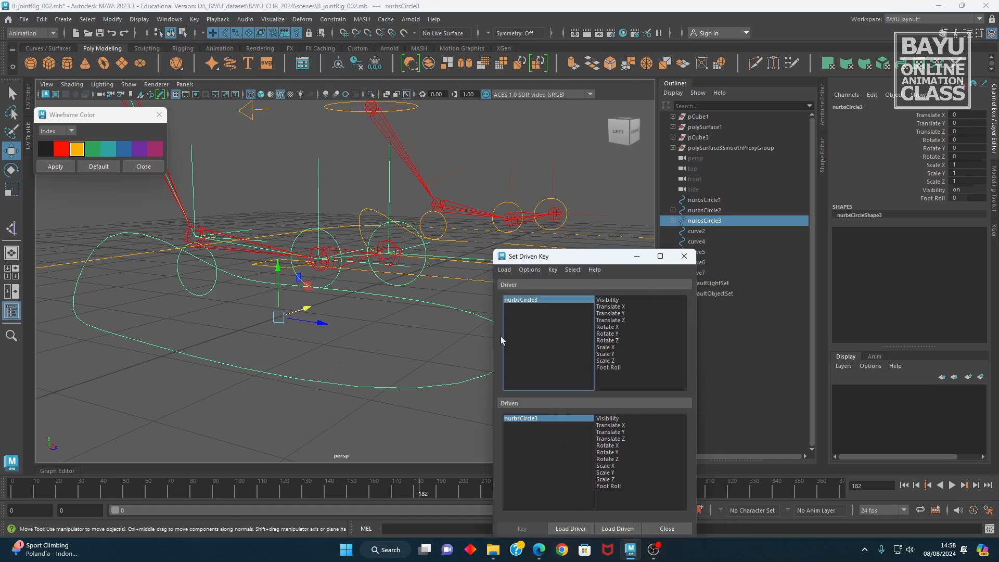
- Load nurbsCircle24 as driven and key its Rotate Y at 0 against nurbsCircle3's Foot Roll at 0
left_click(334, 284)
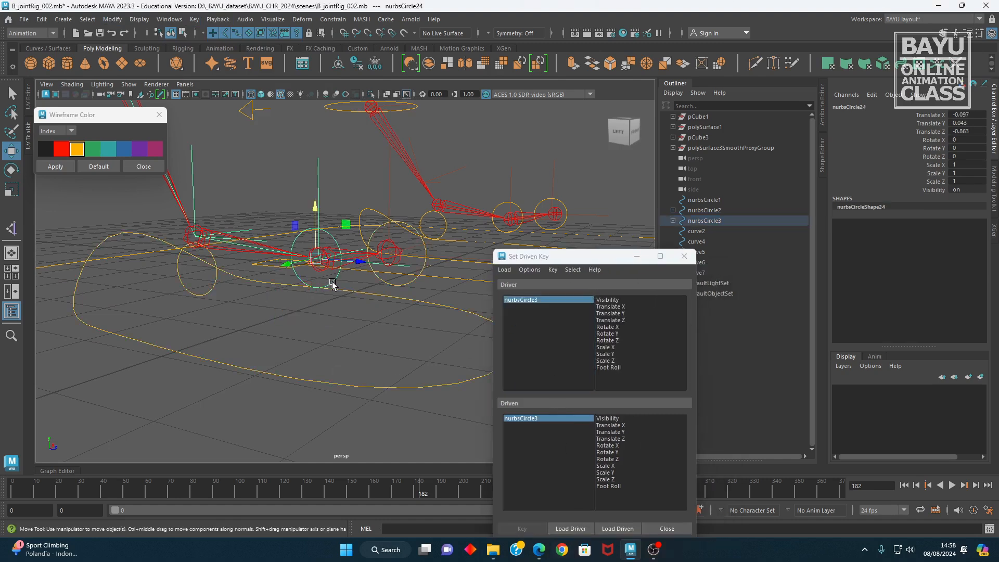
left_click(618, 528)
left_click(610, 367)
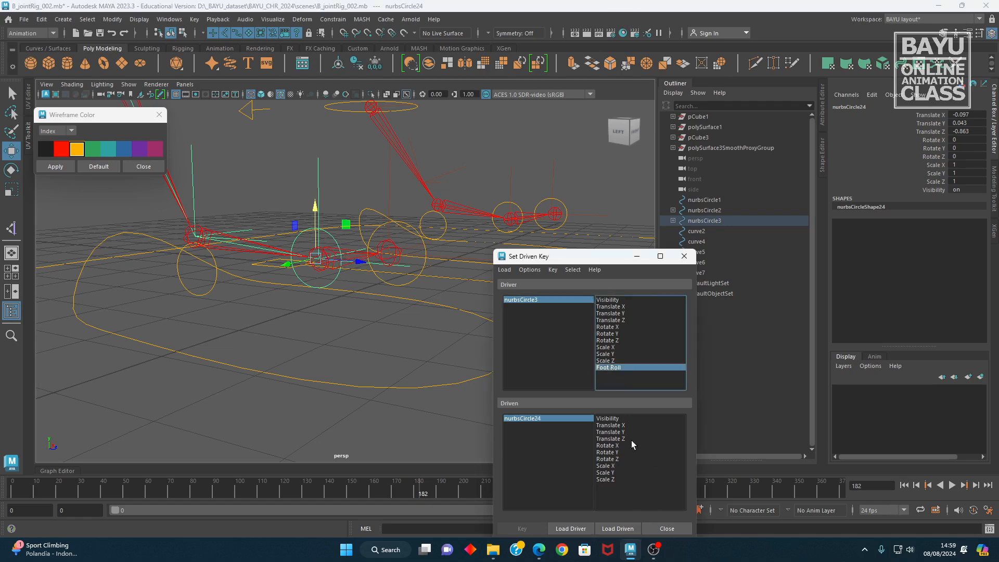
left_click(616, 451)
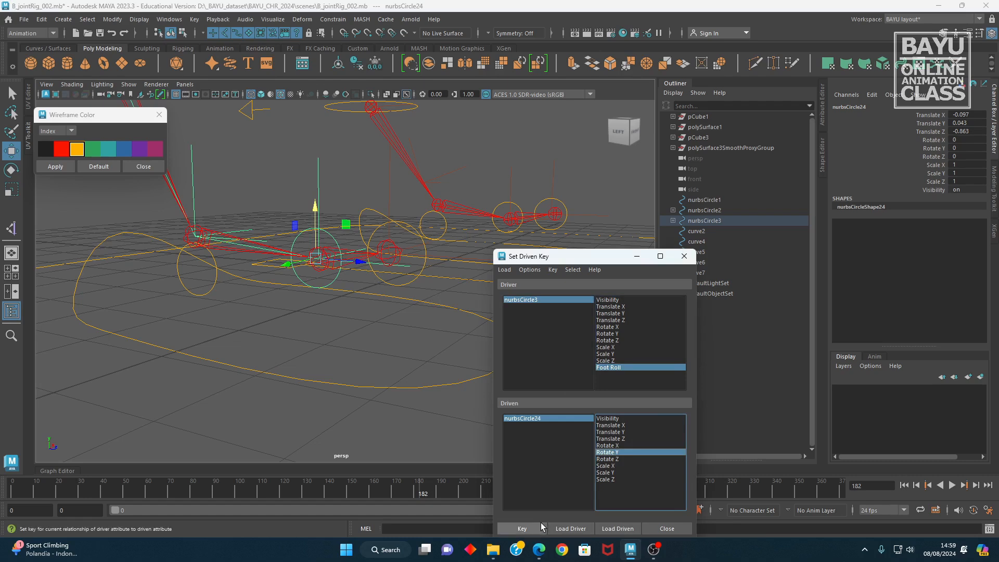
left_click(564, 302)
left_click(562, 302)
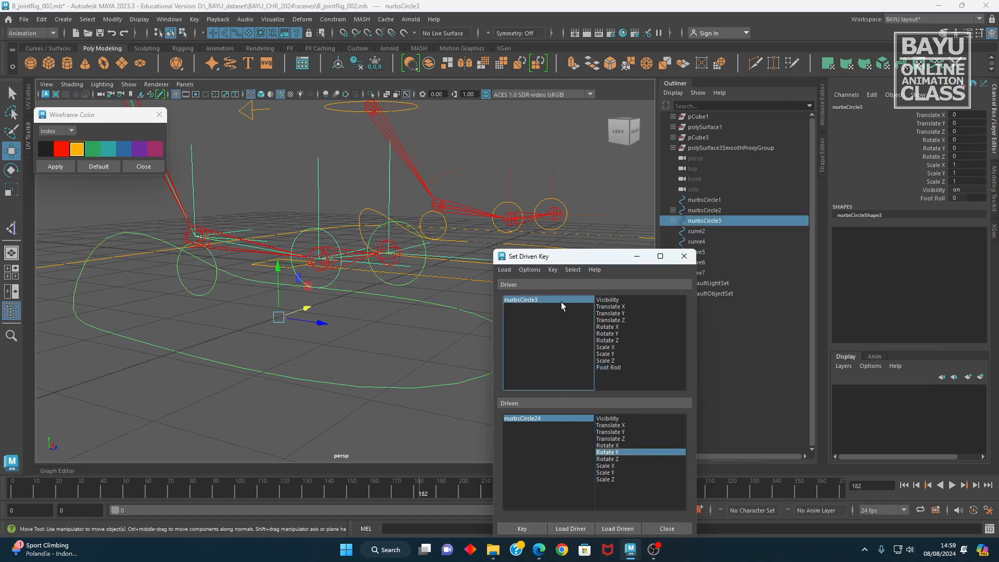
left_click(608, 367)
left_click(542, 528)
- Set nurbsCircle3's Foot Roll to 5 and nurbsCircle24's Rotate Y to -30, and key the relationship
left_click(531, 302)
double_click(968, 199)
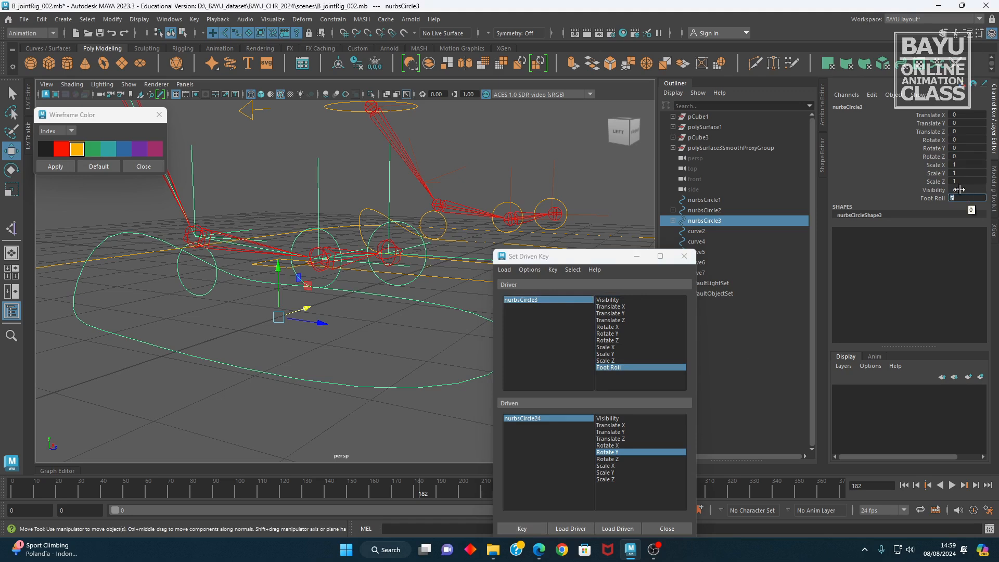
left_click(567, 419)
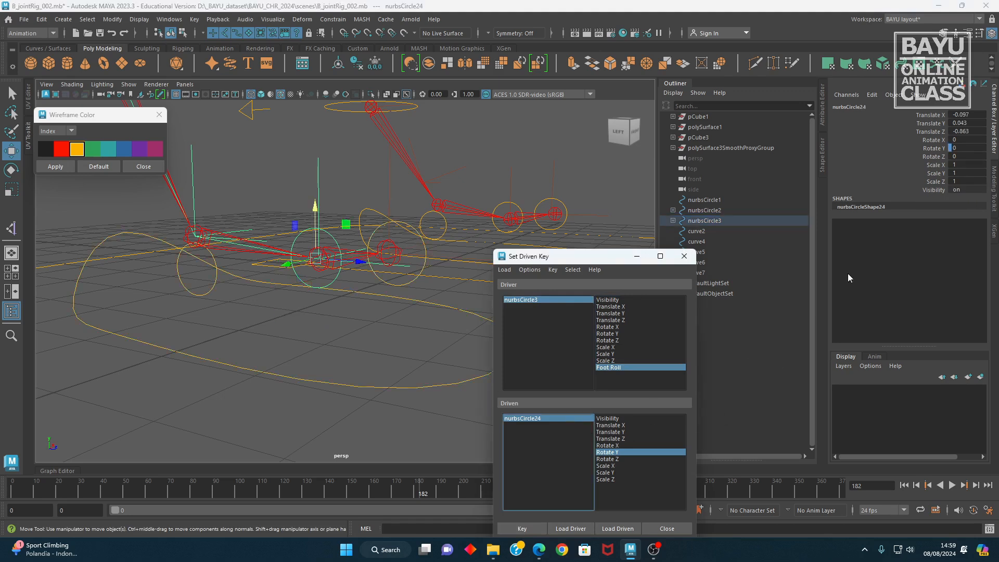
left_click(923, 148)
key("e")
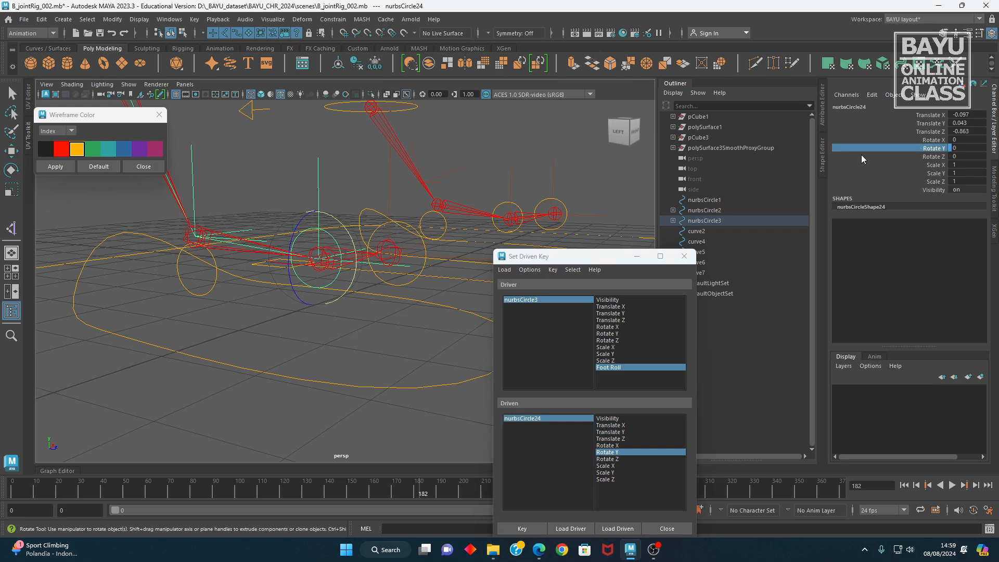
double_click(966, 148)
type("30")
key("Return")
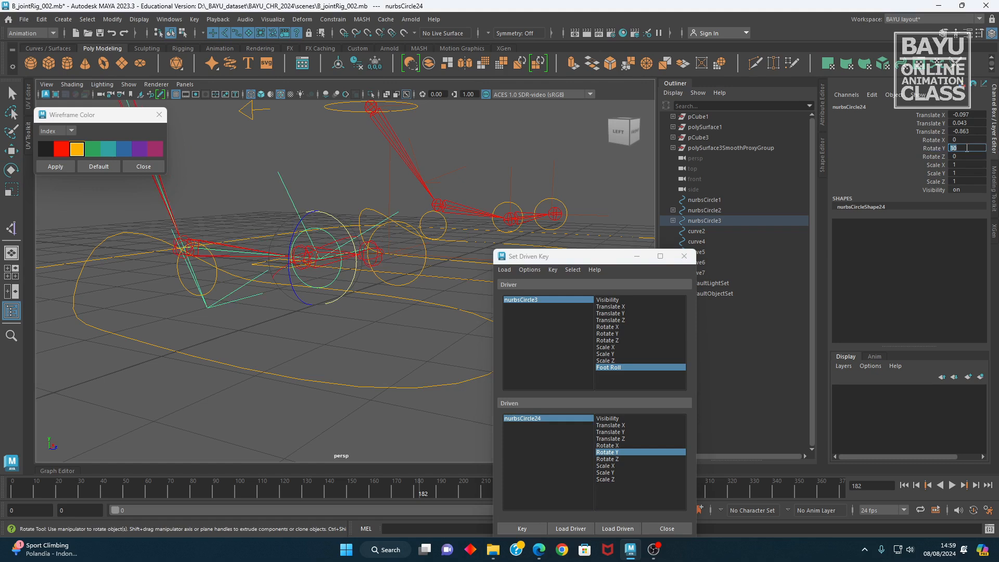
key("Return")
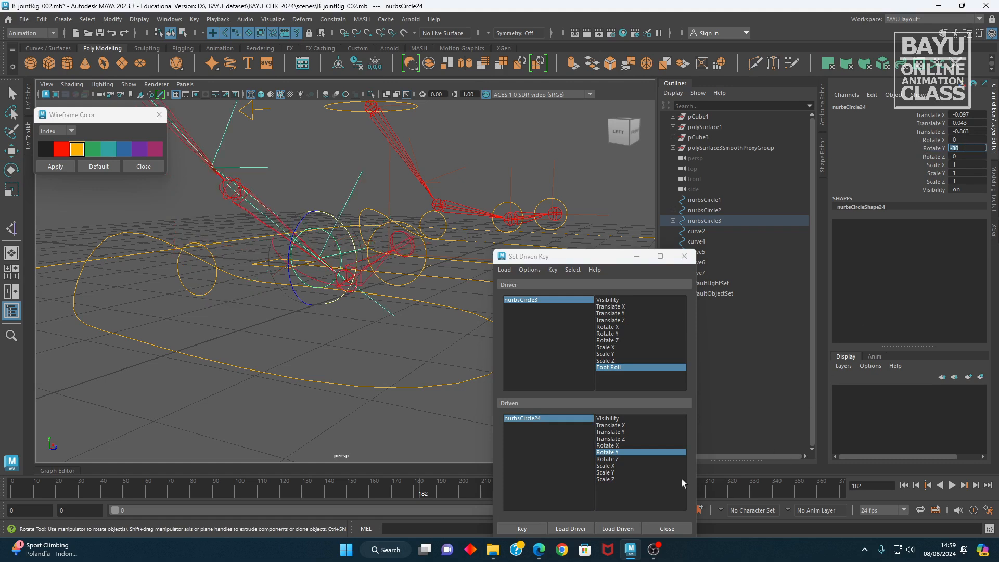
left_click(517, 529)
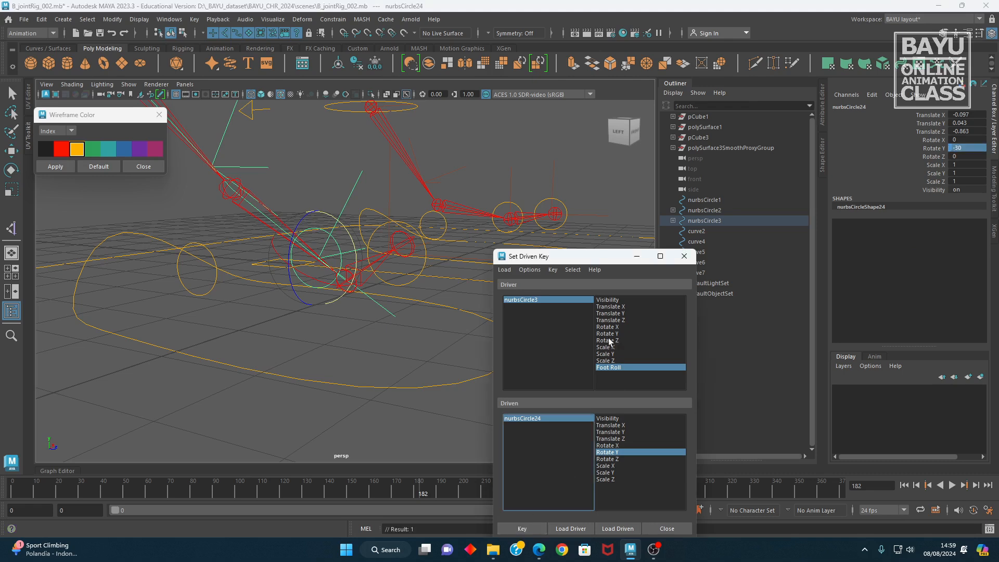
- Set nurbsCircle3's Foot Roll to 10 and nurbsCircle24's Rotate Y to 0, and key the relationship
left_click(576, 299)
left_click(965, 198)
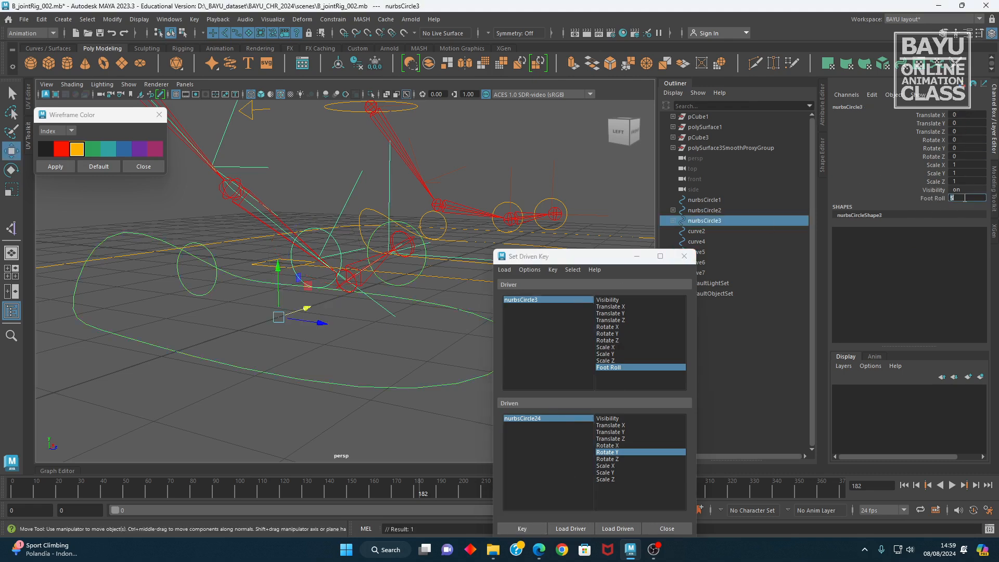
type("10")
key("Return")
left_click(526, 418)
left_click(973, 150)
type("0")
key("Return")
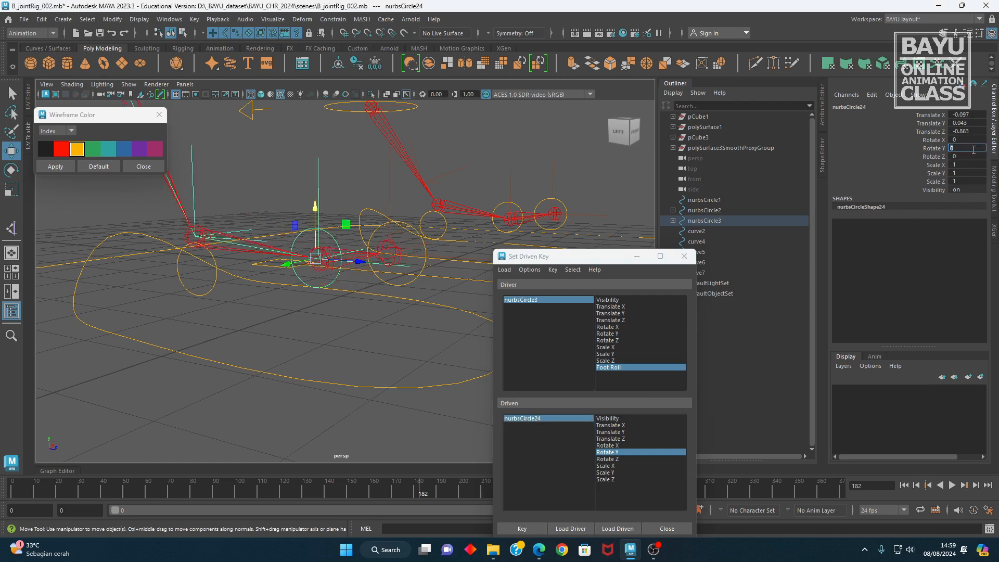
left_click(522, 528)
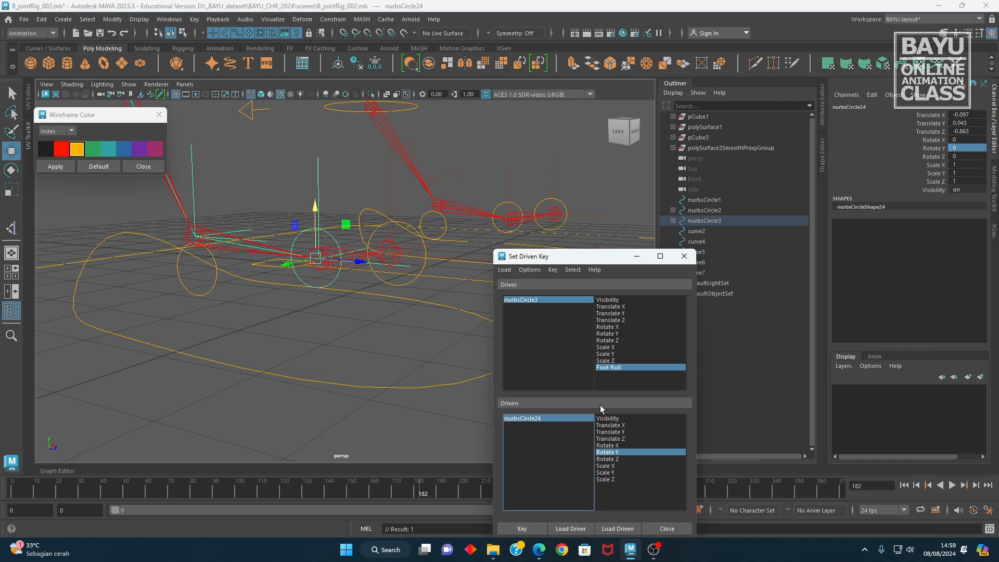
- Vary nurbsCircle3's Foot Roll down to -7.5 to test the ball motion, and set it to 5
left_click(579, 301)
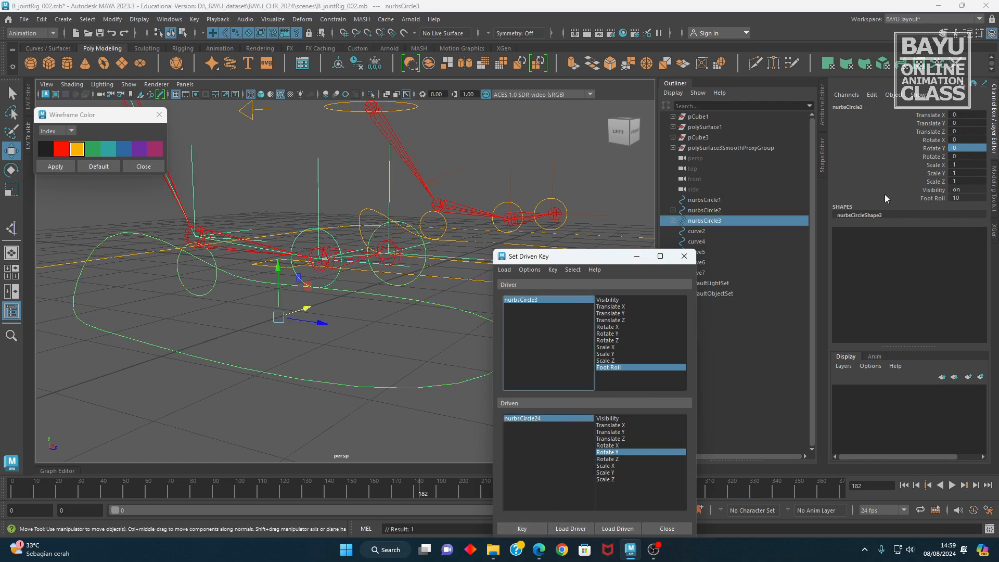
left_click(932, 198)
middle_click_drag(478, 139, 412, 131)
middle_click_drag(481, 133, 512, 192)
left_click(960, 197)
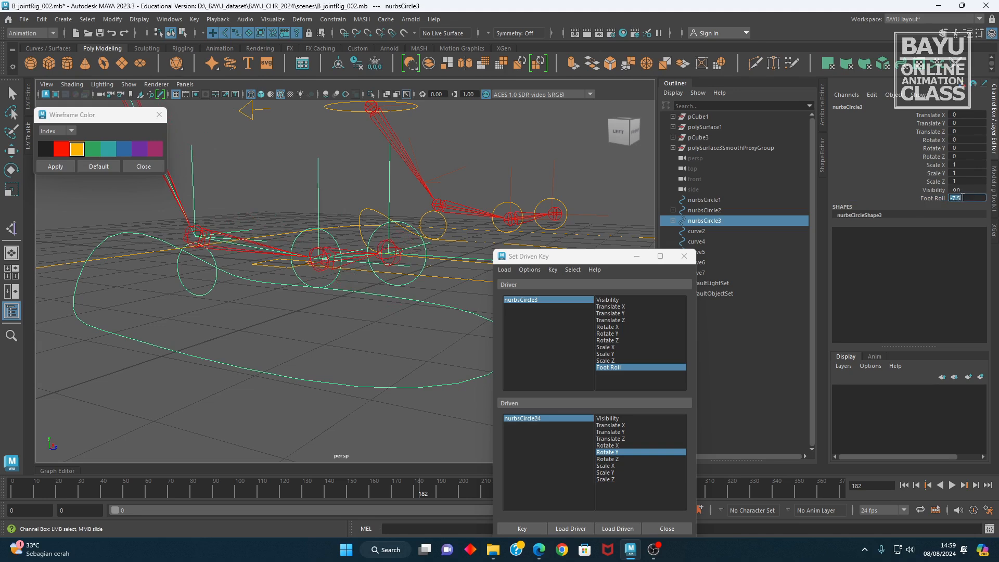
type("5")
key("Return")
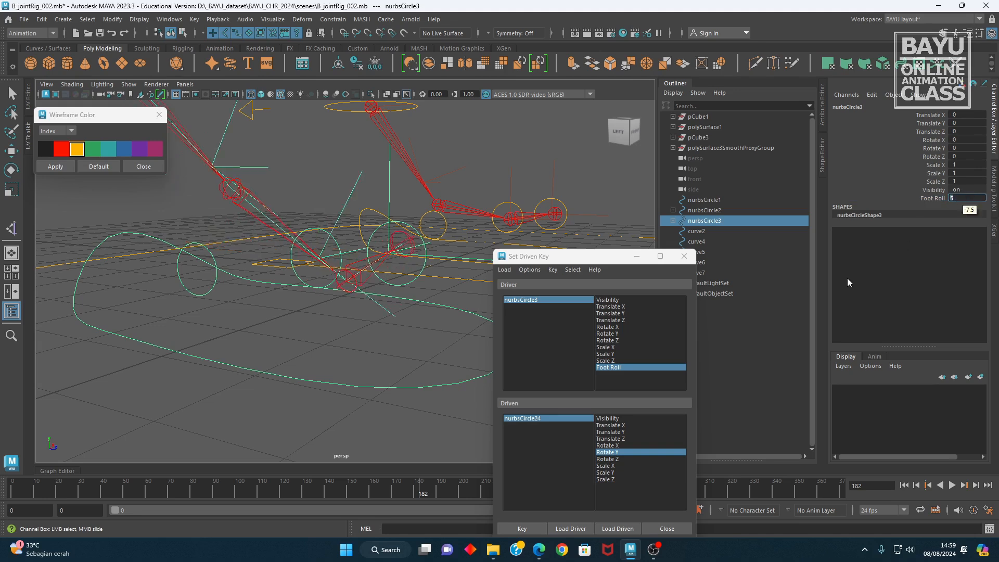
- Load the toe circle nurbsCircle23 as driven and pair its Rotate Y with nurbsCircle3's Foot Roll
left_click(414, 289)
key("w")
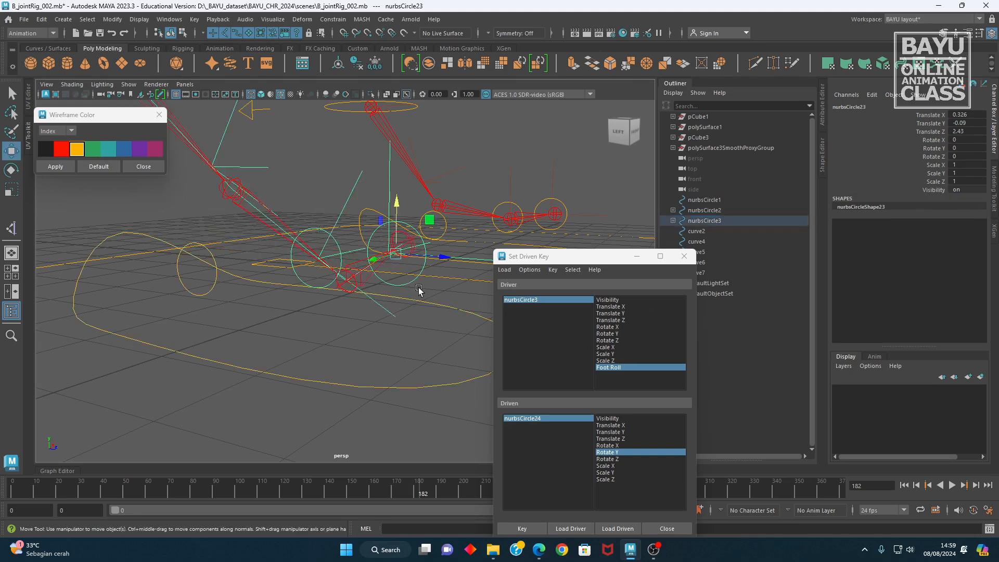
left_click(576, 420)
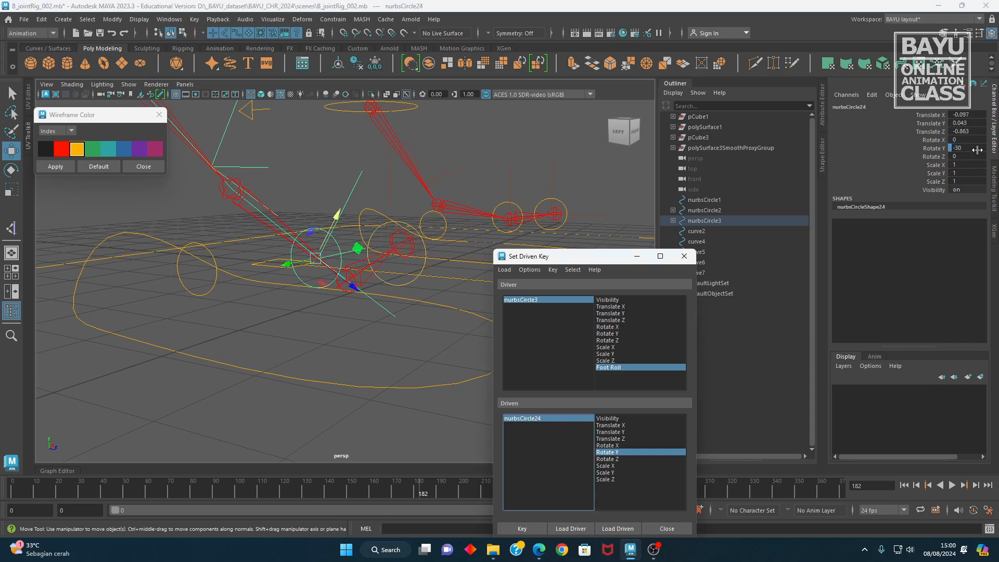
left_click(400, 286)
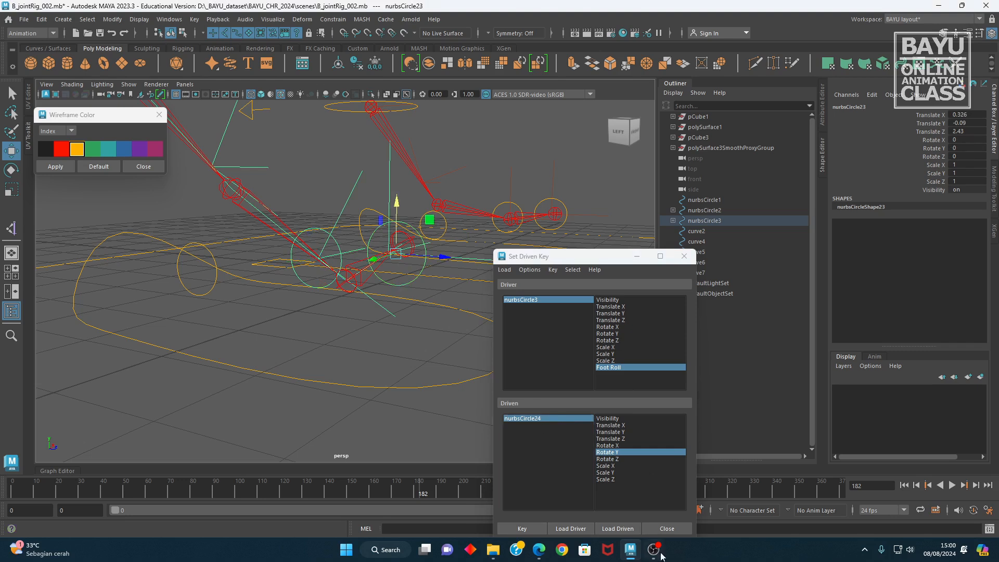
left_click(619, 528)
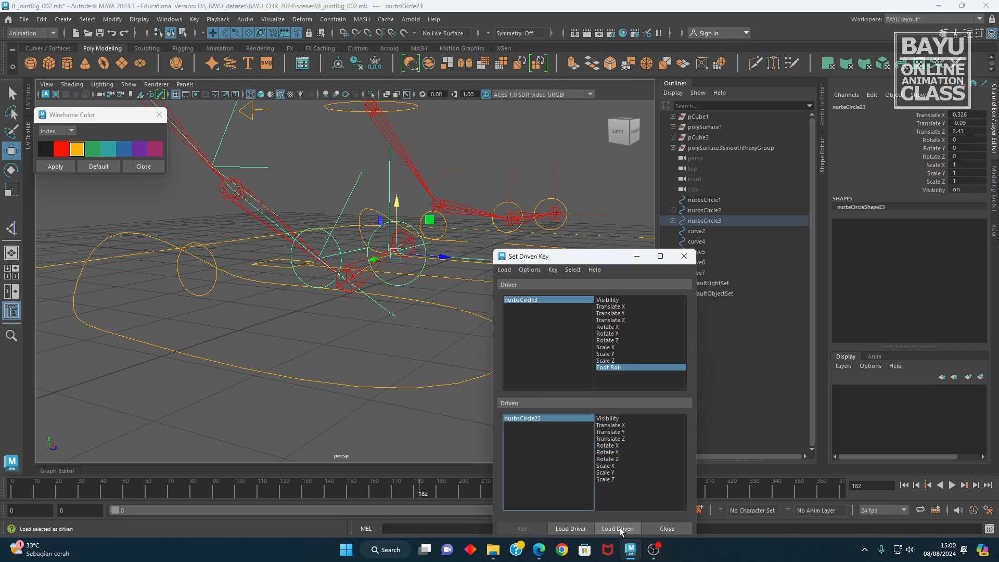
left_click(607, 452)
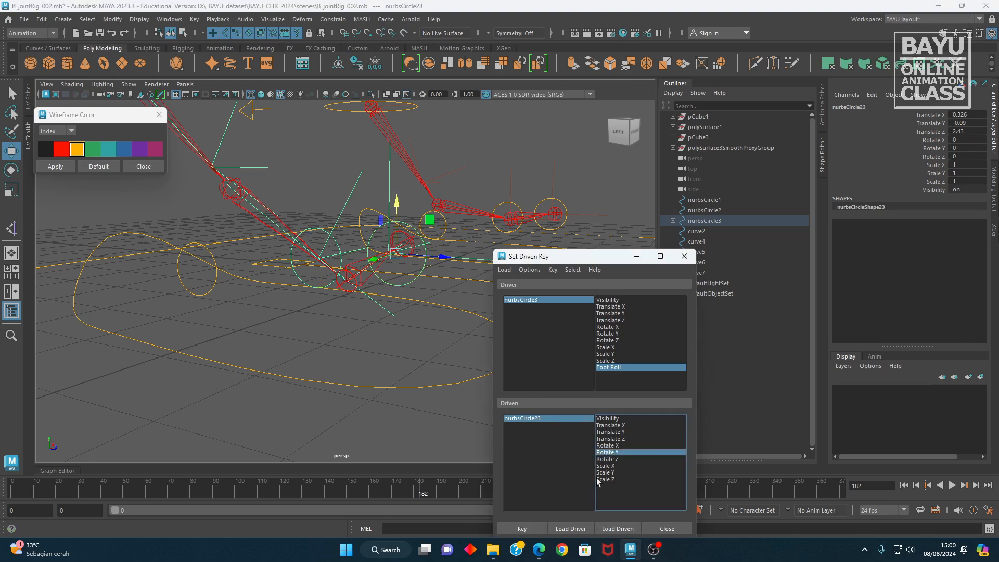
- Set driven keys for nurbsCircle23 with Rotate Y 0 at Foot Roll 5 and Rotate Y -40 at Foot Roll 10
left_click(533, 529)
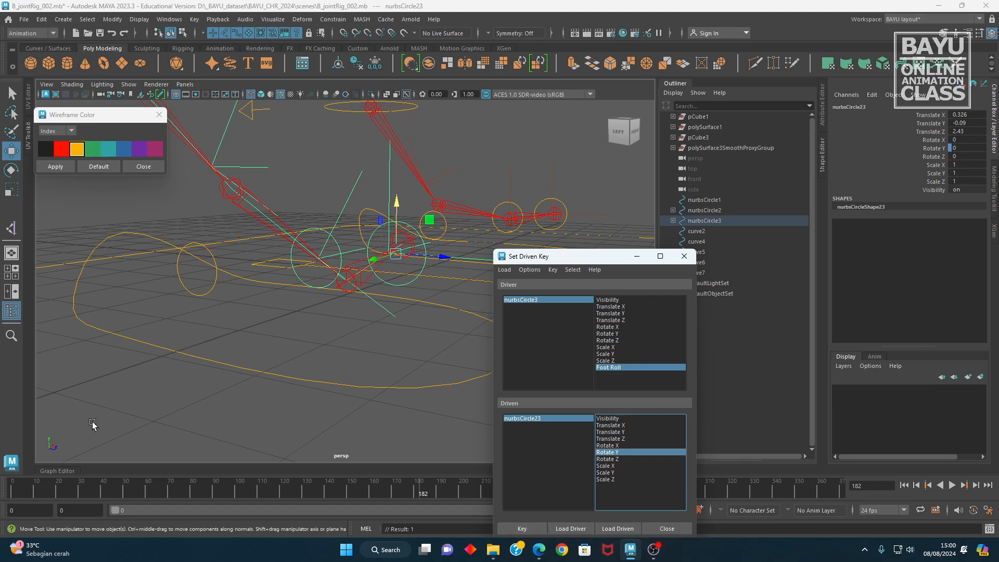
left_click(548, 300)
left_click(967, 198)
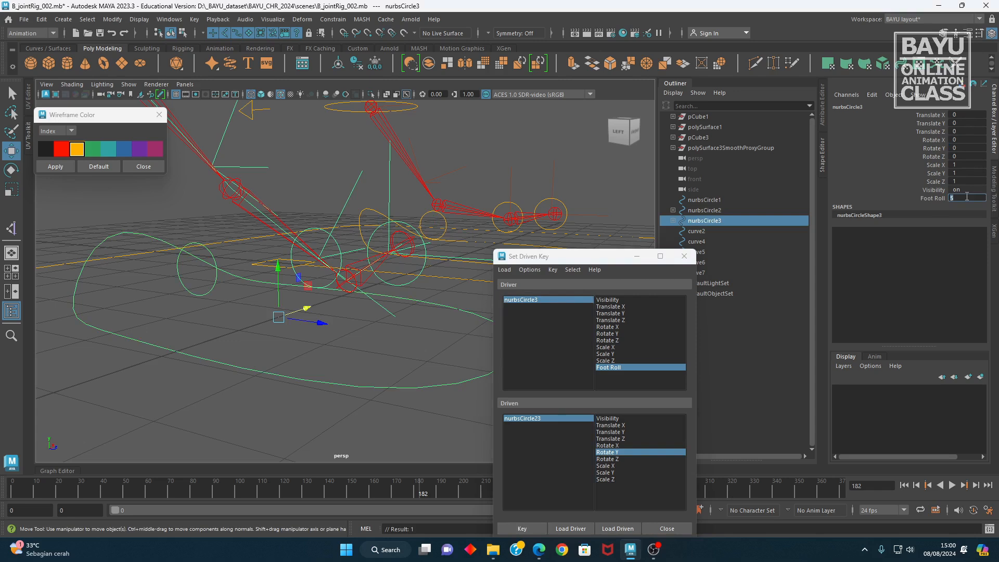
type("10")
key("Return")
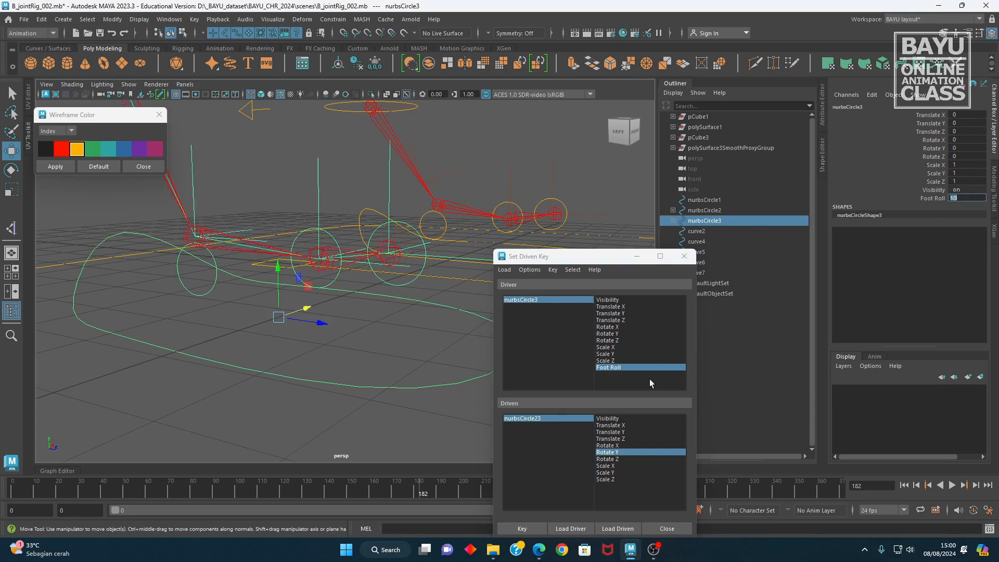
left_click(583, 420)
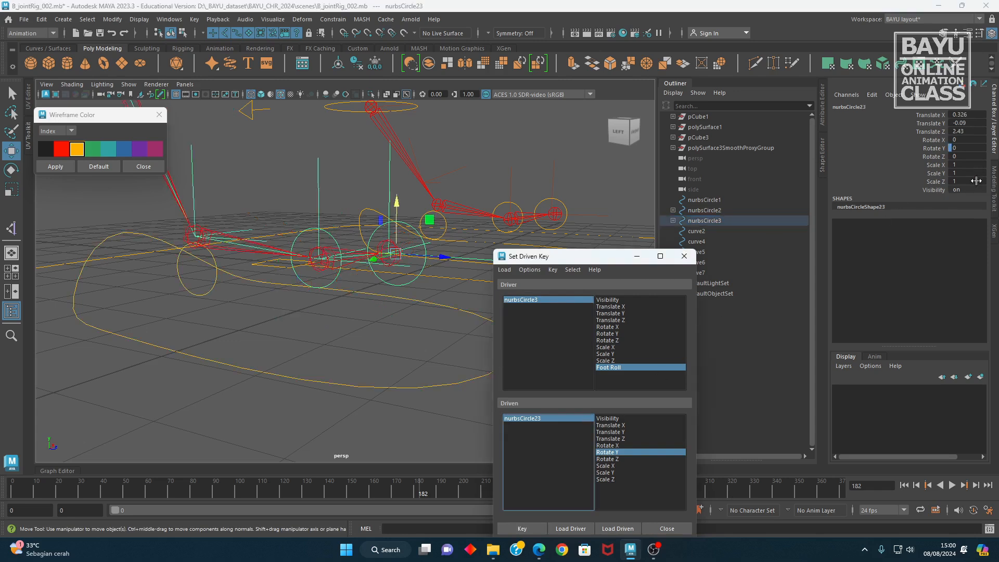
left_click(969, 148)
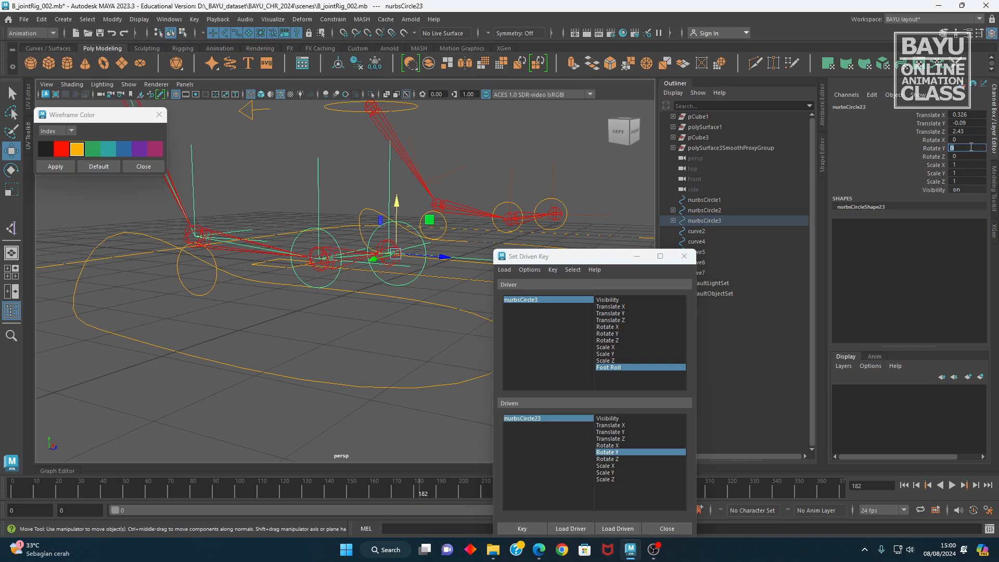
type("-40")
key("Return")
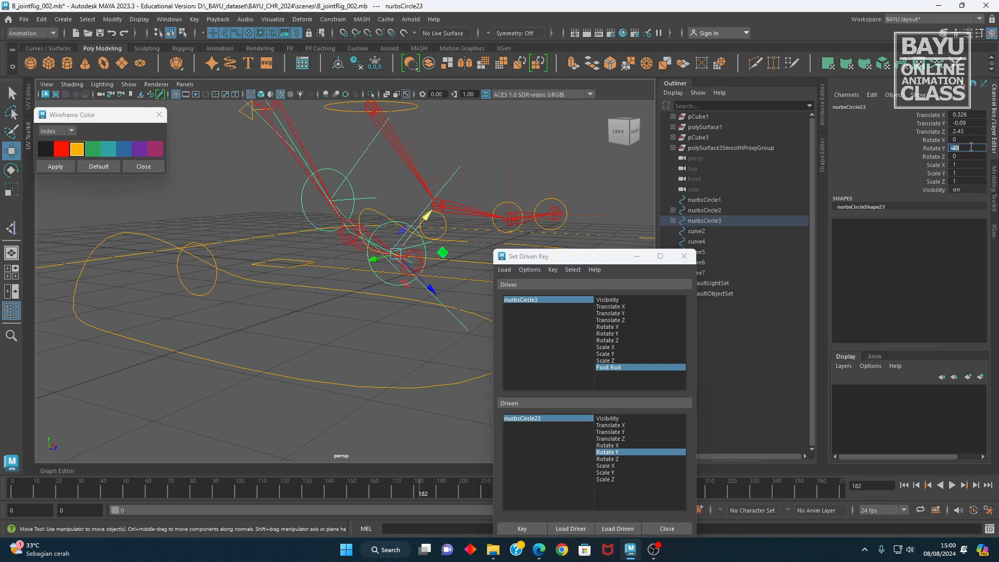
left_click(522, 528)
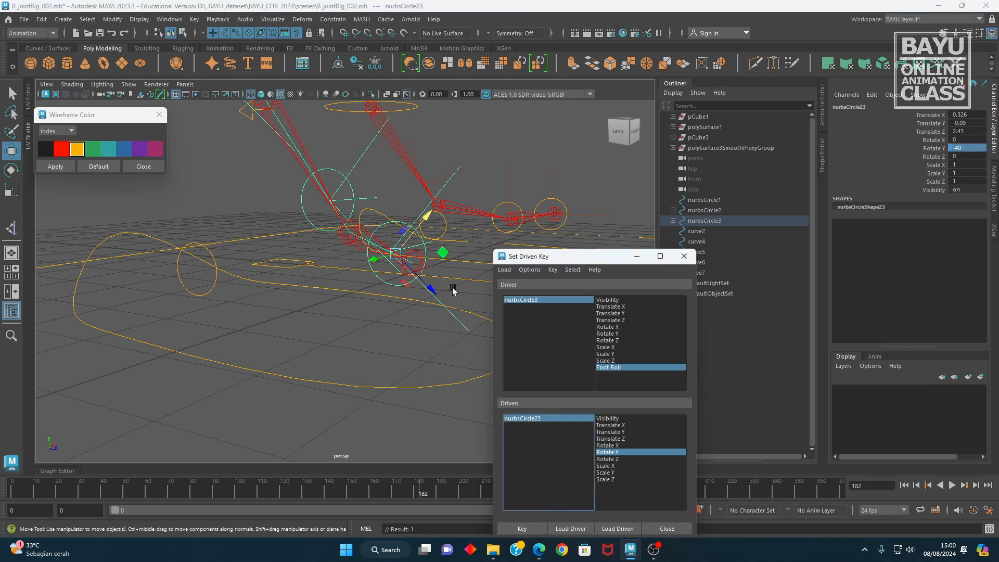
- Scrub nurbsCircle3's Foot Roll to test the forward roll, and reset it to 0
left_click(569, 301)
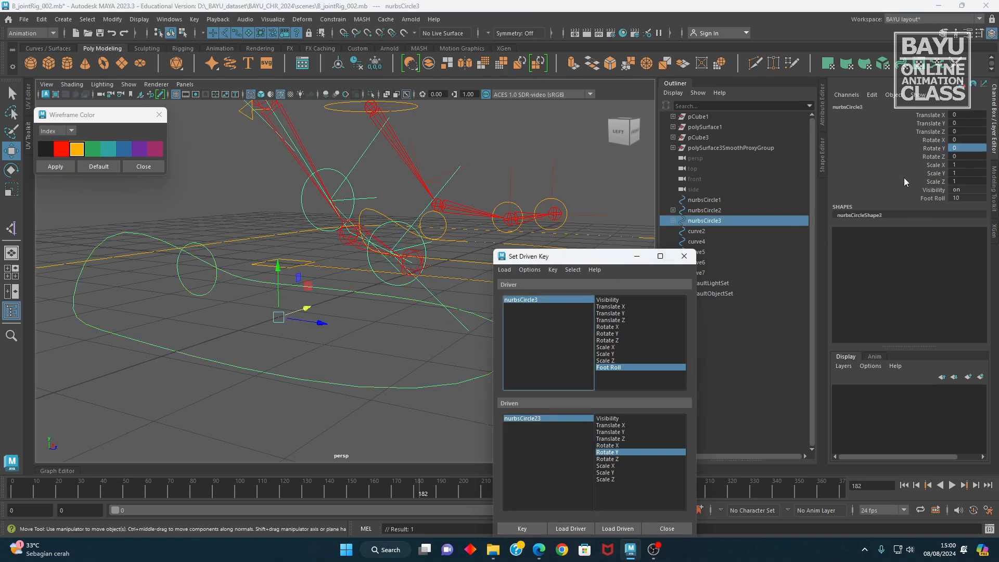
left_click(894, 198)
middle_click_drag(596, 177, 544, 165)
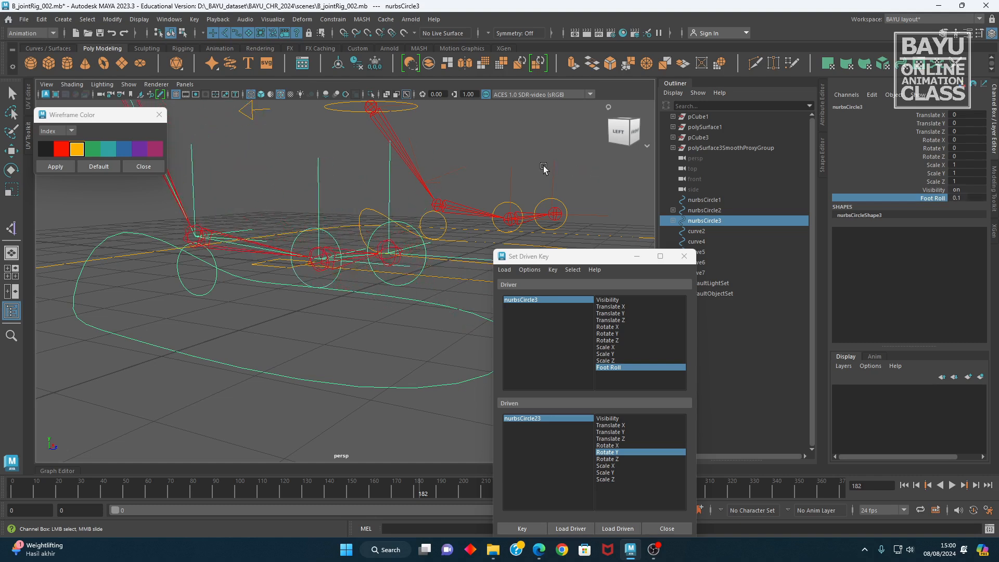
double_click(956, 198)
type("0")
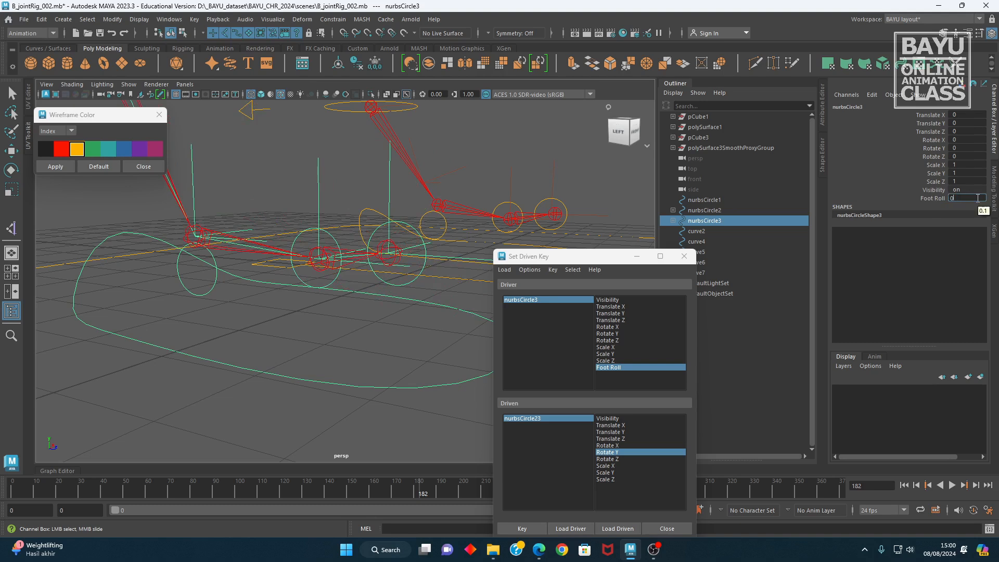
key("Return")
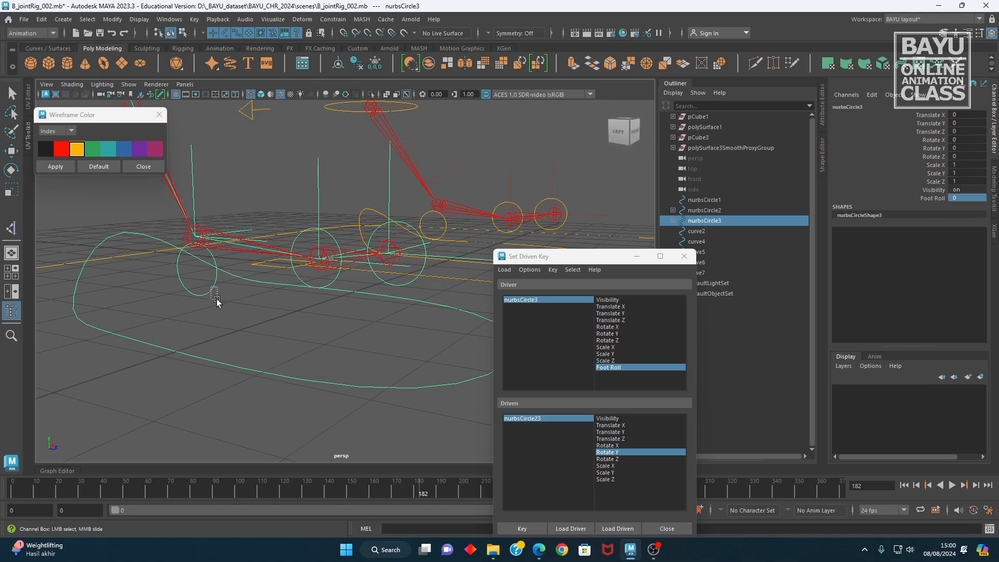
- Try and undo a rotation on the heel circle nurbsCircle25, and load it as the driven object
left_click(223, 291)
key("w")
middle_click_drag(179, 298, 188, 345, "alt")
key("e")
mouse_move(236, 313)
left_mouse_down()
mouse_move(224, 286)
mouse_move(233, 297)
left_mouse_up()
key("ctrl+z")
middle_click_drag(368, 383, 349, 376, "alt")
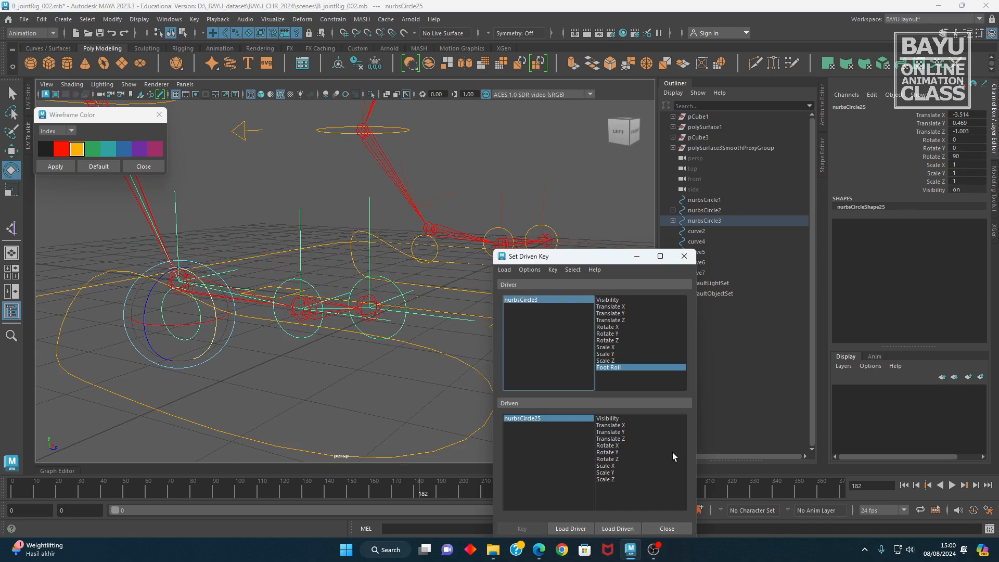
- Set a driven key for nurbsCircle25's Rotate Y at 0 with nurbsCircle3's Foot Roll at 0
left_click(619, 452)
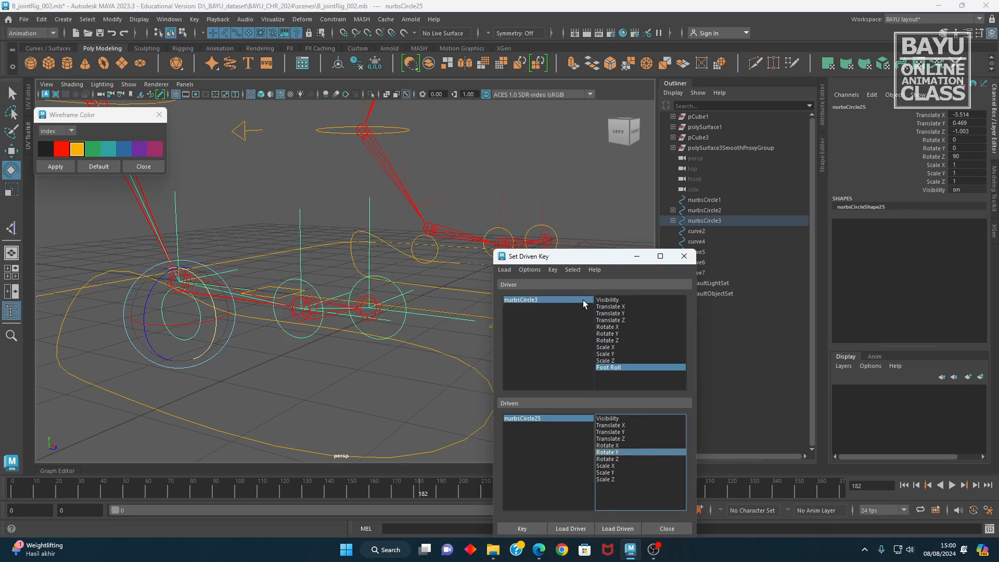
left_click(521, 300)
left_click(579, 419)
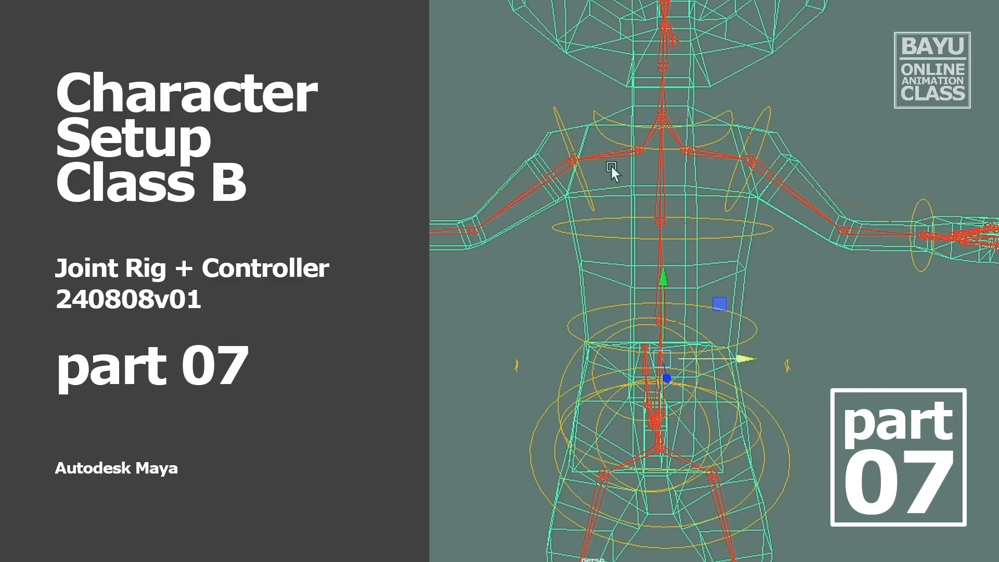
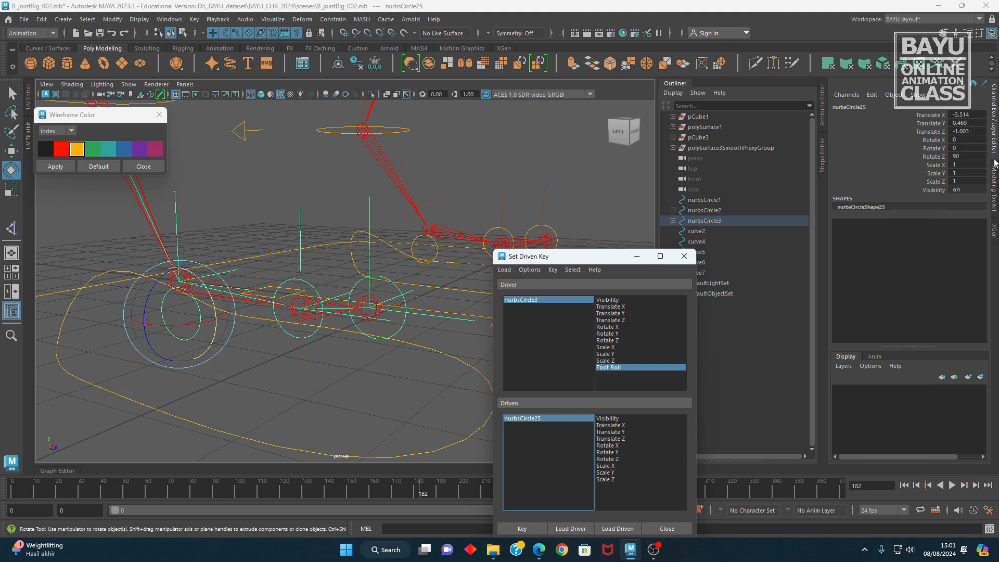
left_click(608, 453)
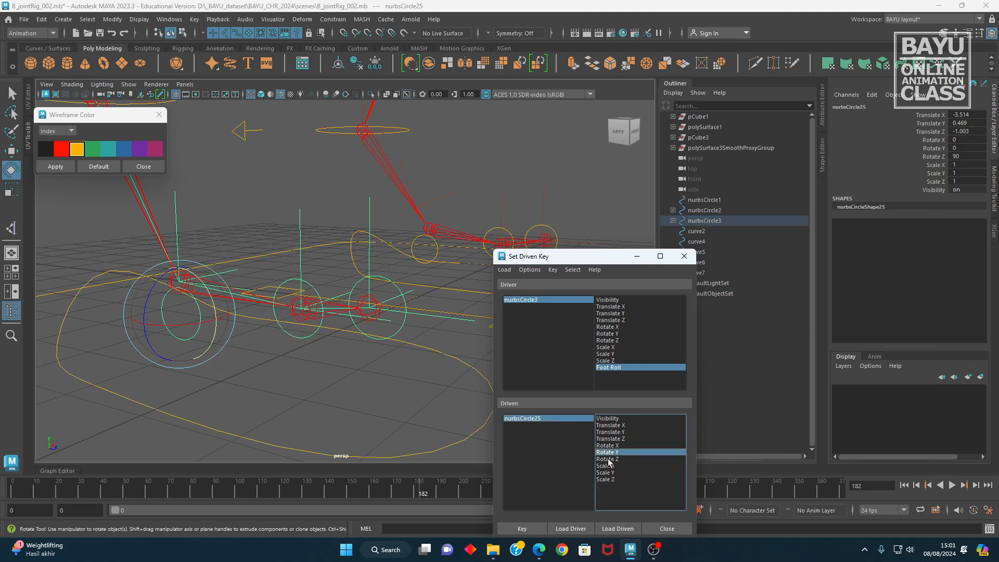
left_click(522, 528)
- Set the driver nurbsCircle3's Foot Roll to -10 for the heel pose
left_click(589, 306)
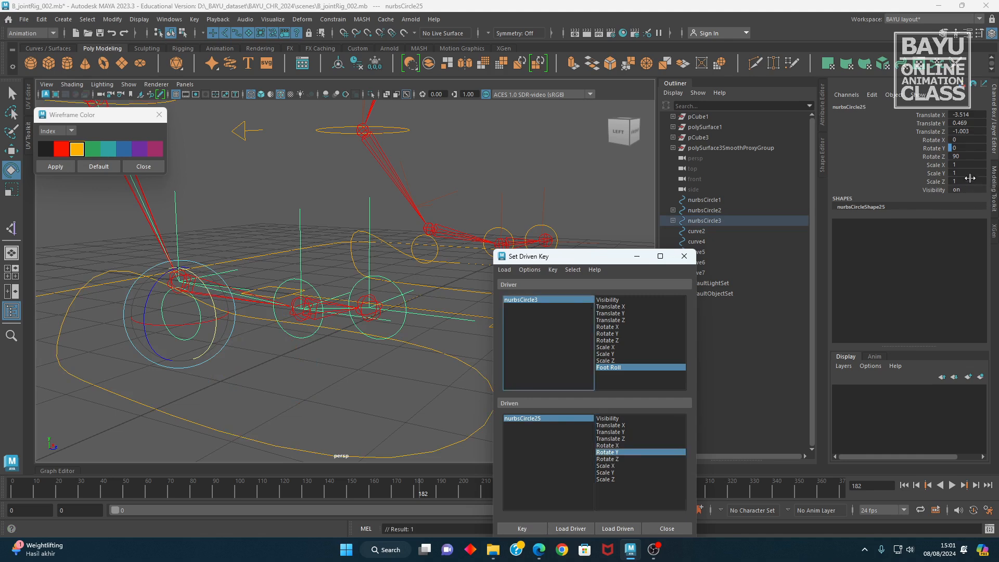
left_click(579, 302)
left_click(961, 198)
type("-10")
key("Return")
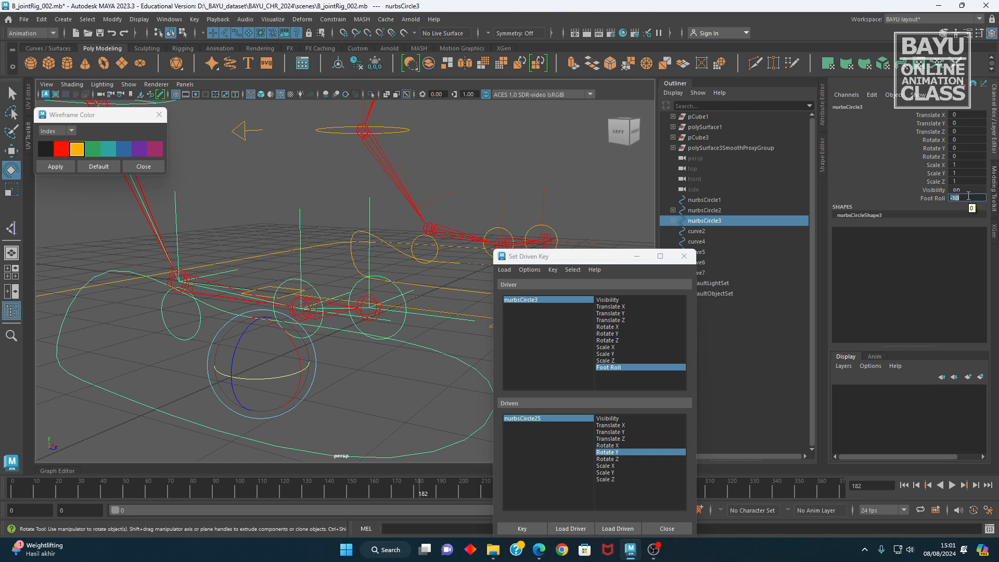
left_click(523, 529)
- Try Rotate Y 40 on the driven nurbsCircle25, settle on 20 and key it against Foot Roll
left_click(567, 419)
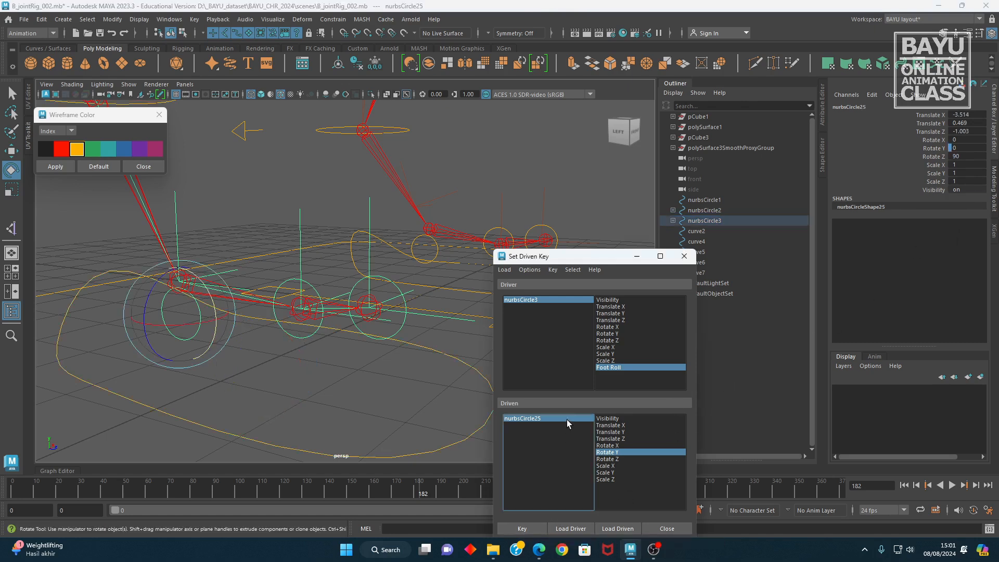
double_click(968, 148)
type("40")
key("Return")
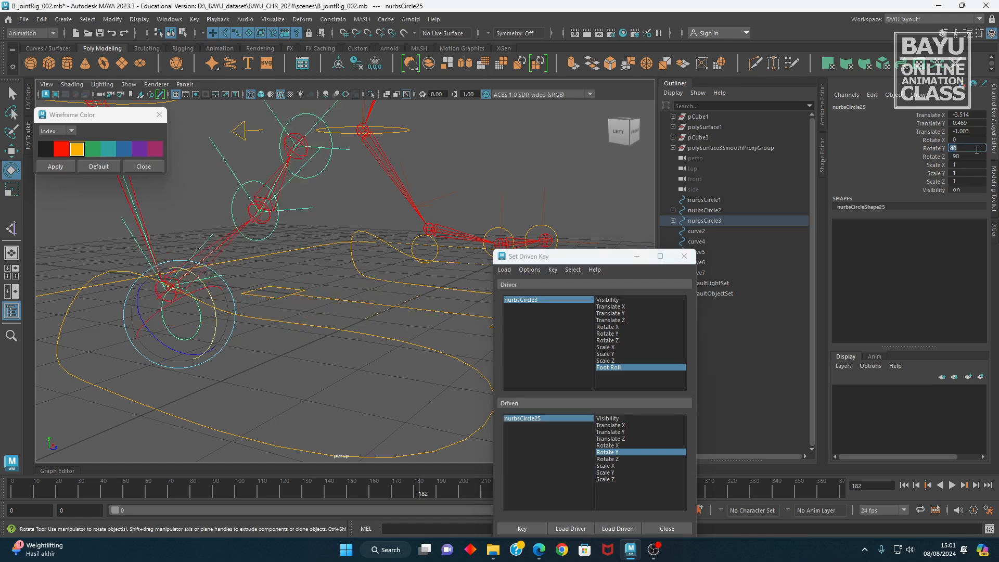
key("Return")
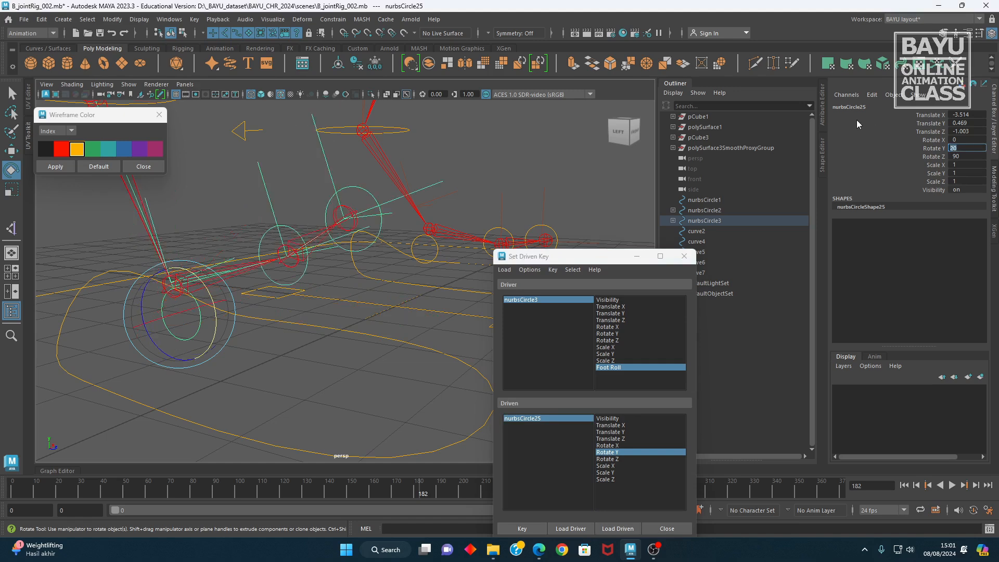
left_click(529, 529)
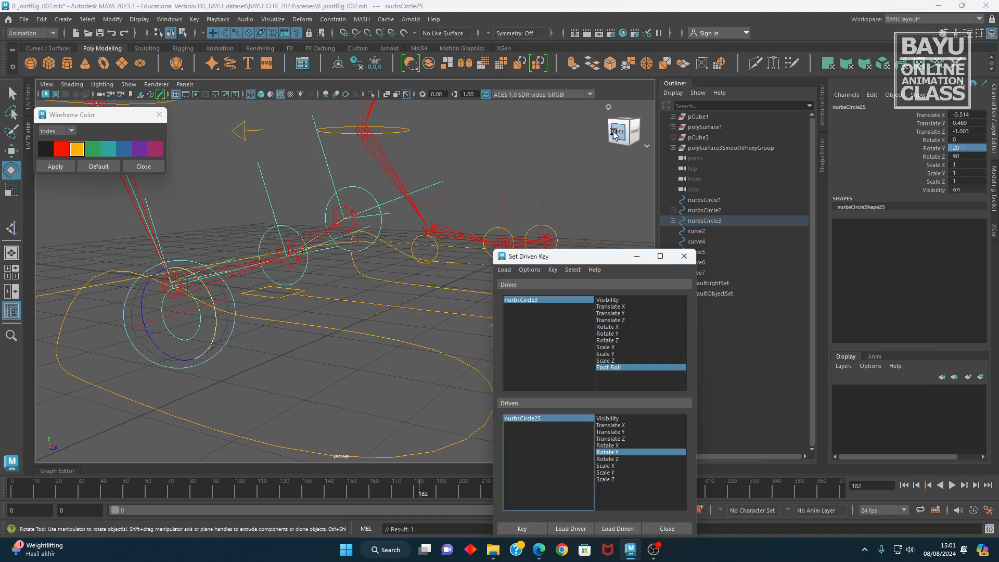
- Test the backward heel roll by scrubbing nurbsCircle3's Foot Roll, and return it to 0
left_click(551, 301)
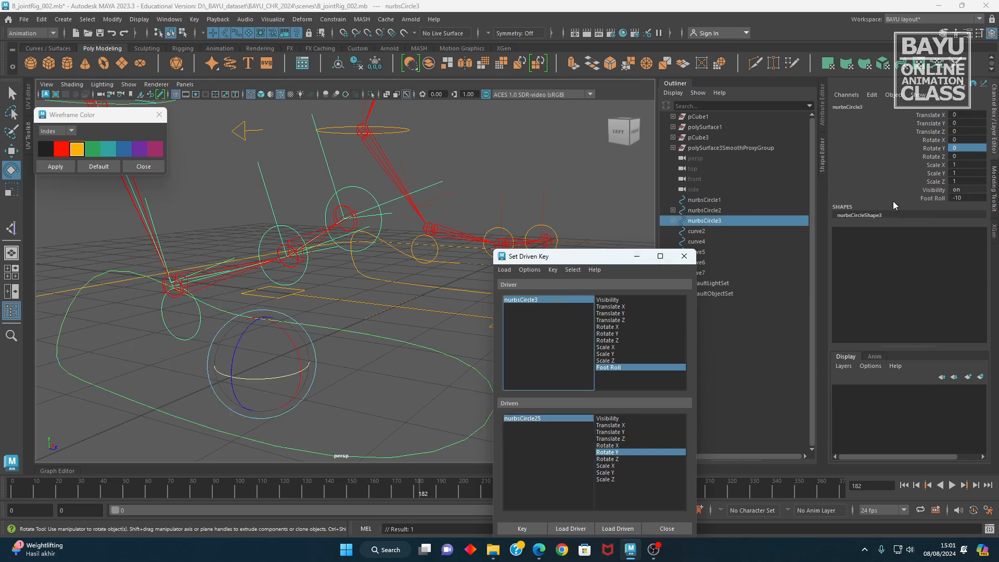
left_click(930, 198)
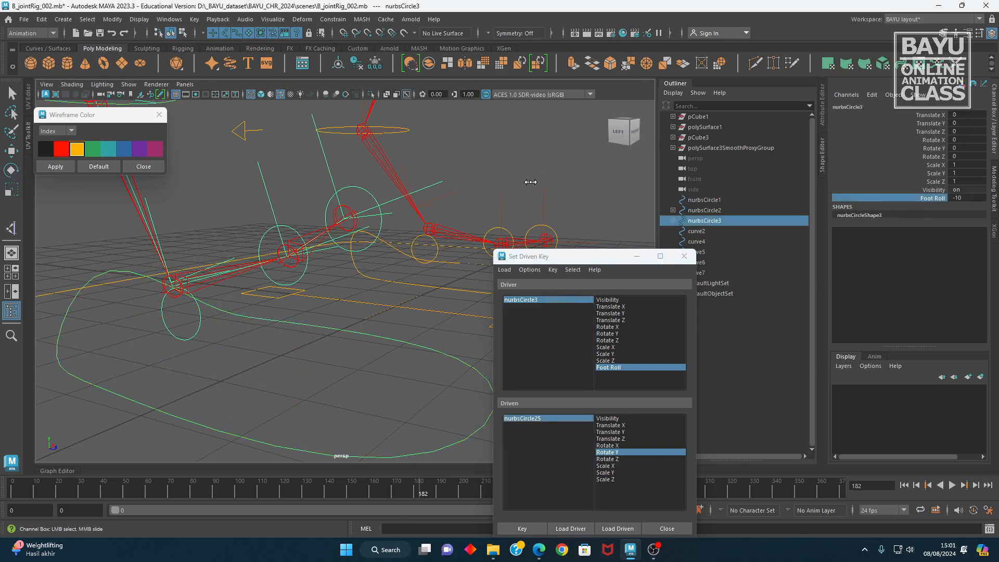
middle_click_drag(537, 182, 596, 183)
double_click(971, 198)
type("0")
key("Return")
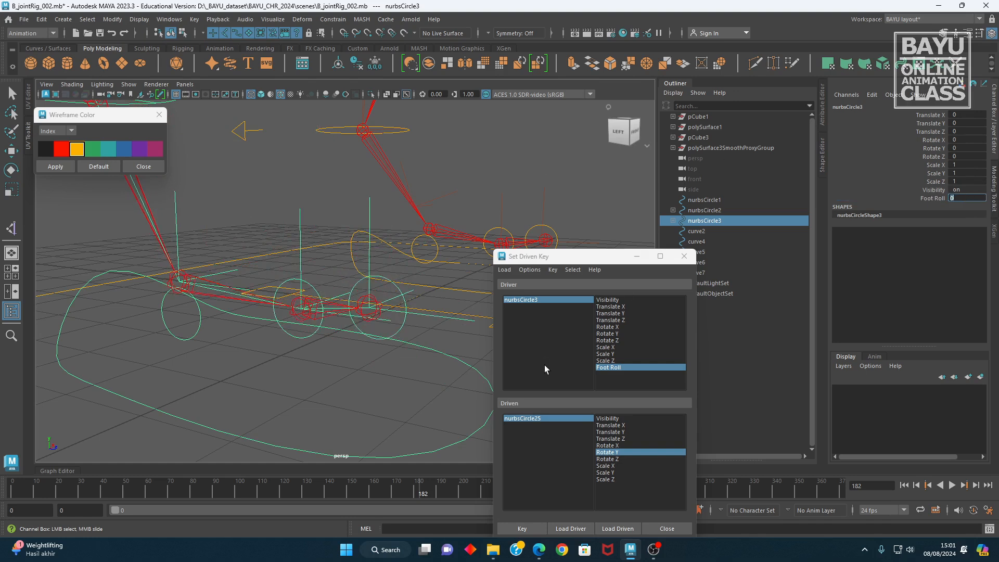
- Select the opposite foot's control curve nurbsCircle2 and bring up its full attribute settings
left_click_drag(371, 303, 336, 329, "alt")
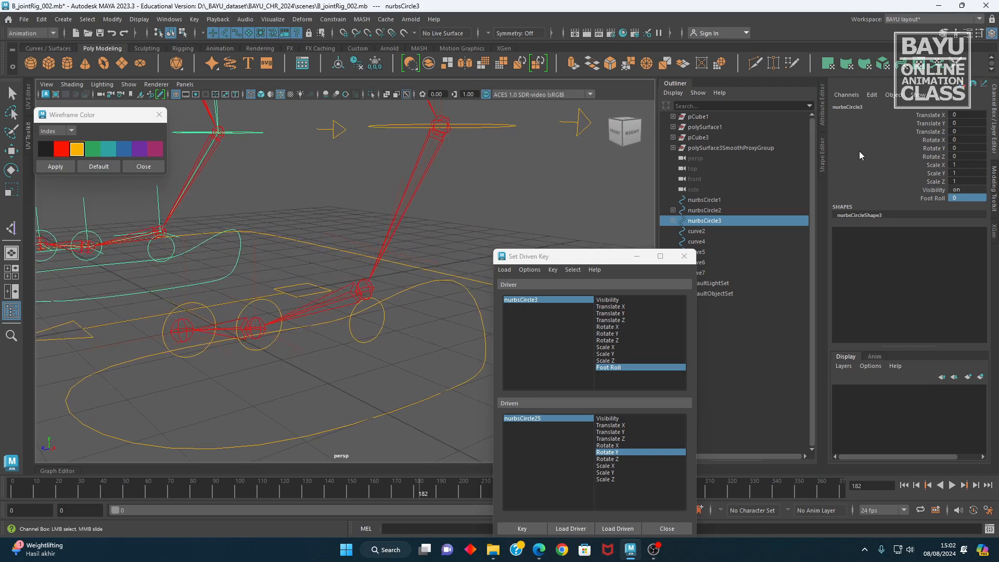
left_click(823, 121)
left_click_drag(613, 250, 472, 269)
left_click_drag(547, 274, 363, 301)
left_click(256, 354)
key("e")
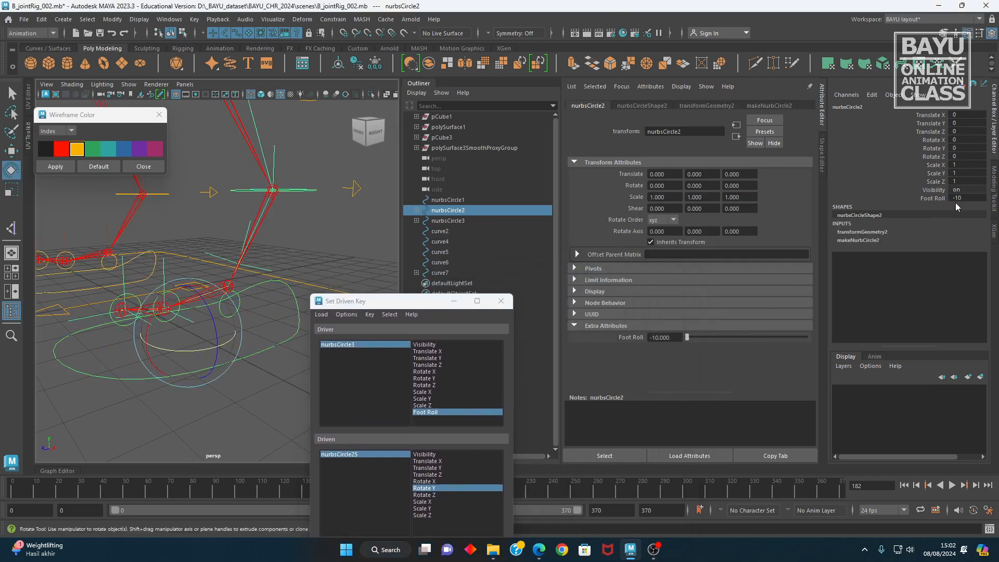
- Delete the custom footRoll attribute from nurbsCircle2
left_click(649, 87)
left_click(672, 107)
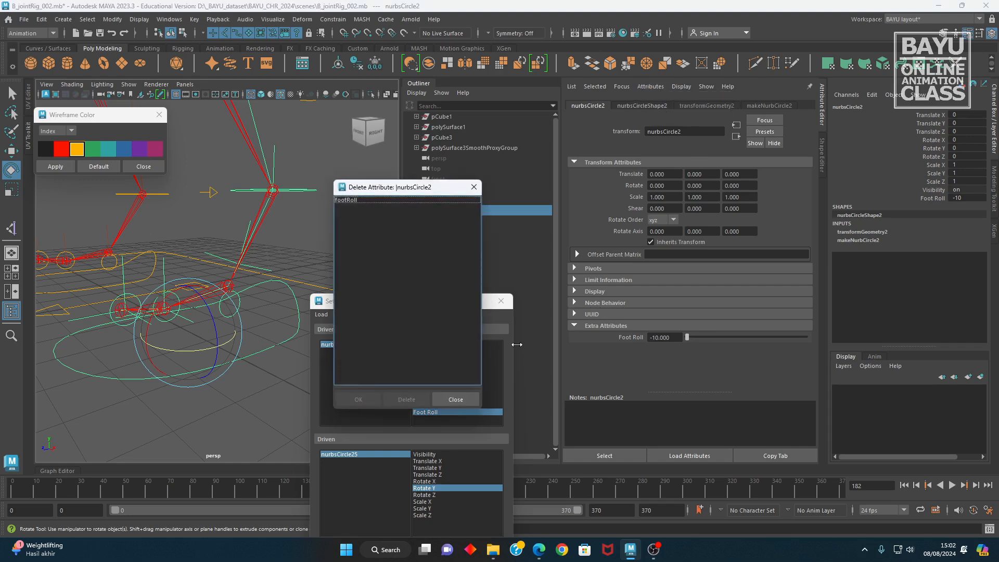
left_click(344, 200)
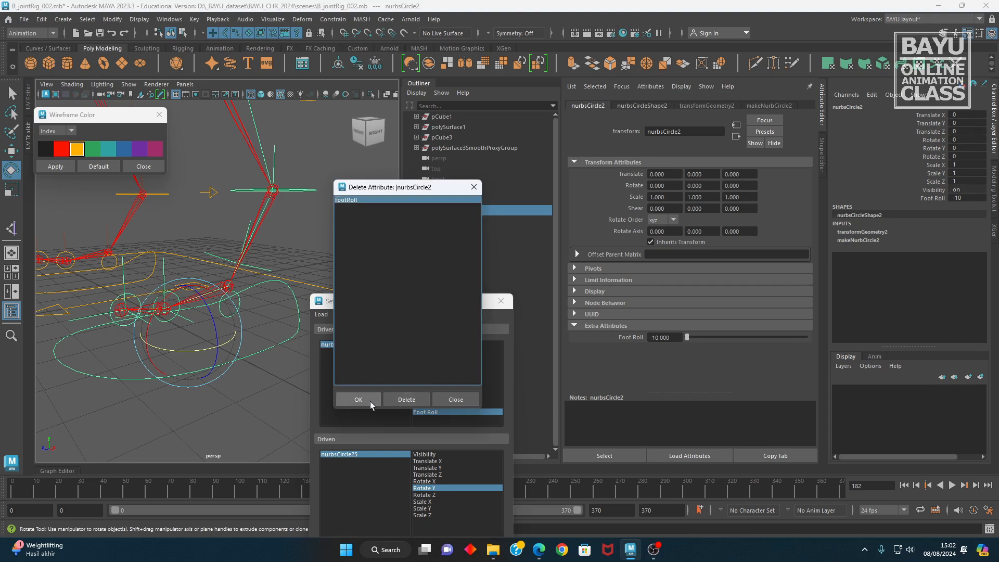
left_click(396, 401)
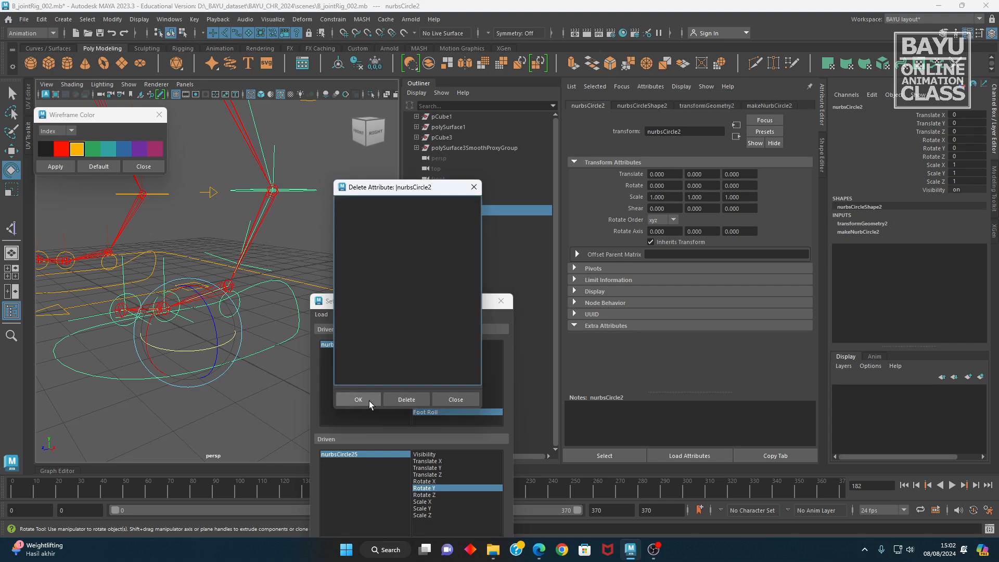
left_click(442, 400)
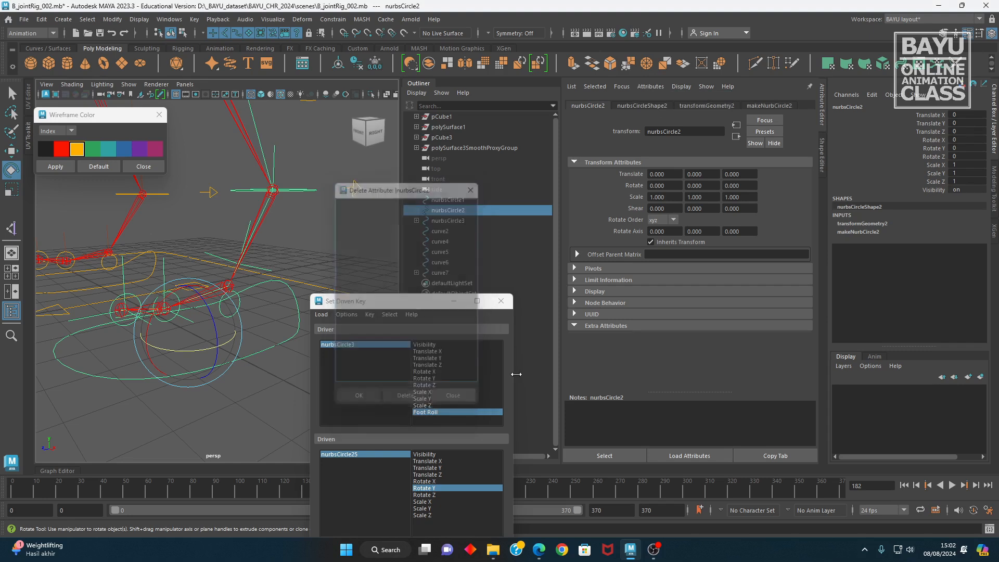
- Add a keyable float attribute named LfootRoll to nurbsCircle2 with minimum -10, maximum 10 and default 0
left_click(651, 87)
left_click(660, 99)
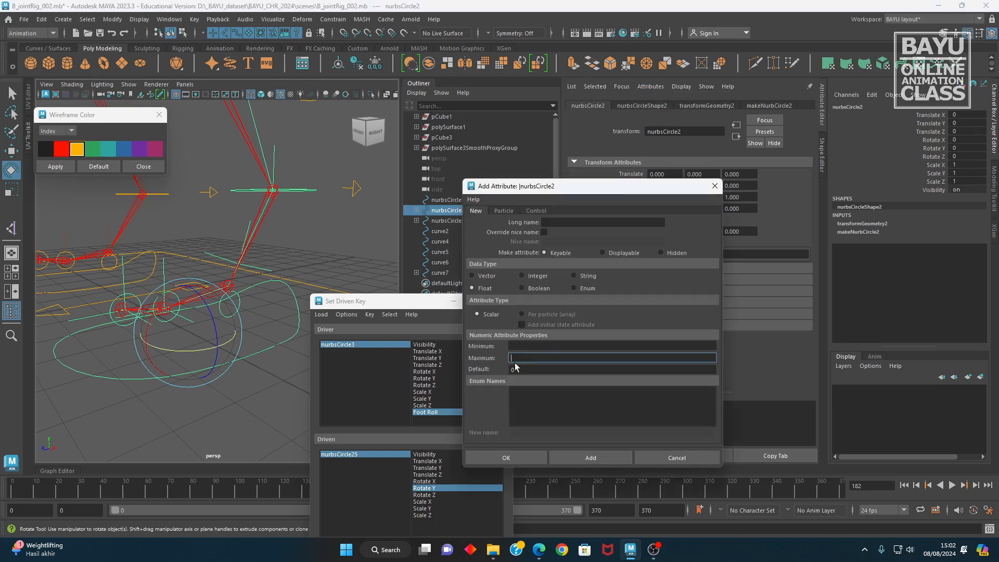
left_click(557, 224)
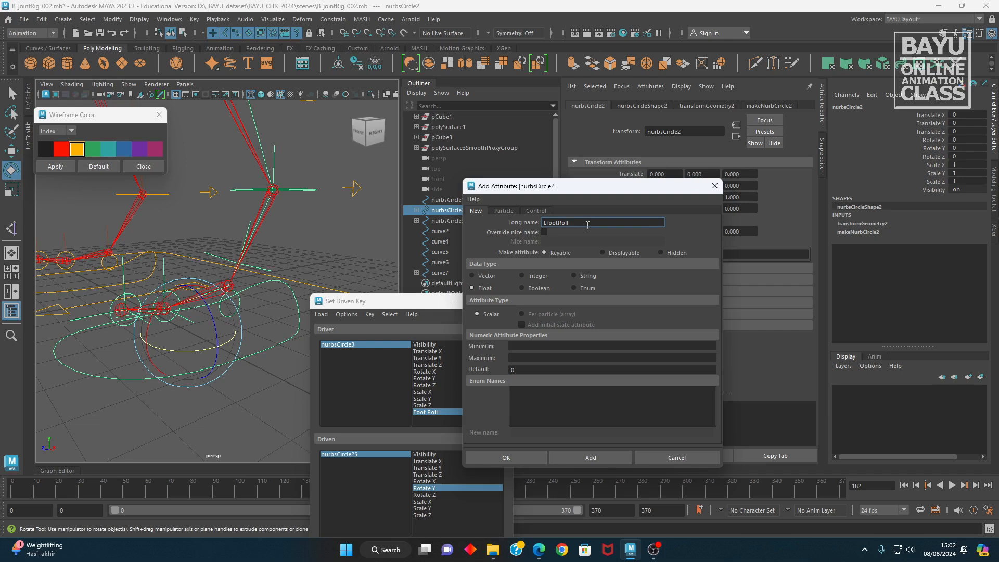
left_click(544, 346)
type("-10")
key("Tab")
key("Tab")
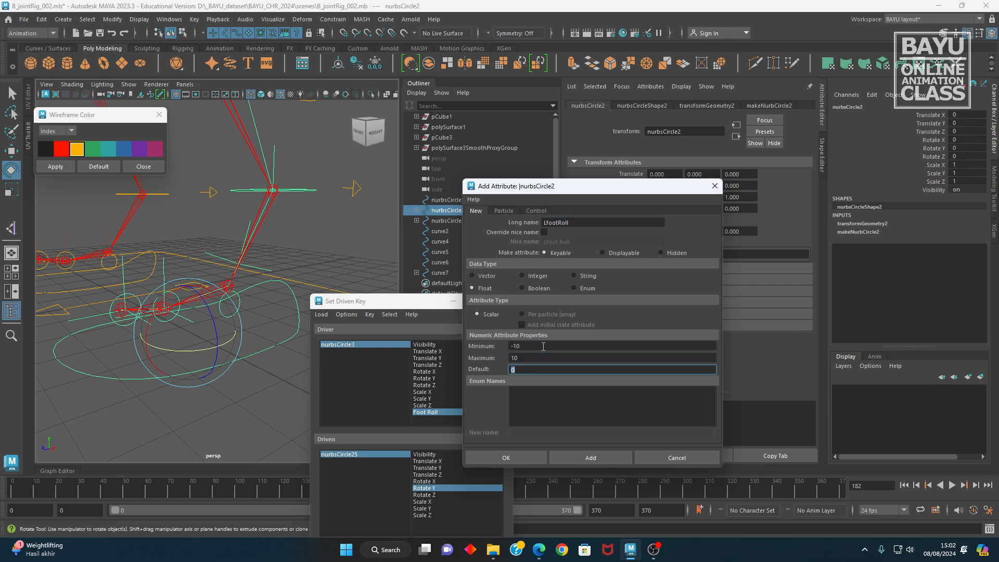
left_click(578, 458)
left_click(654, 456)
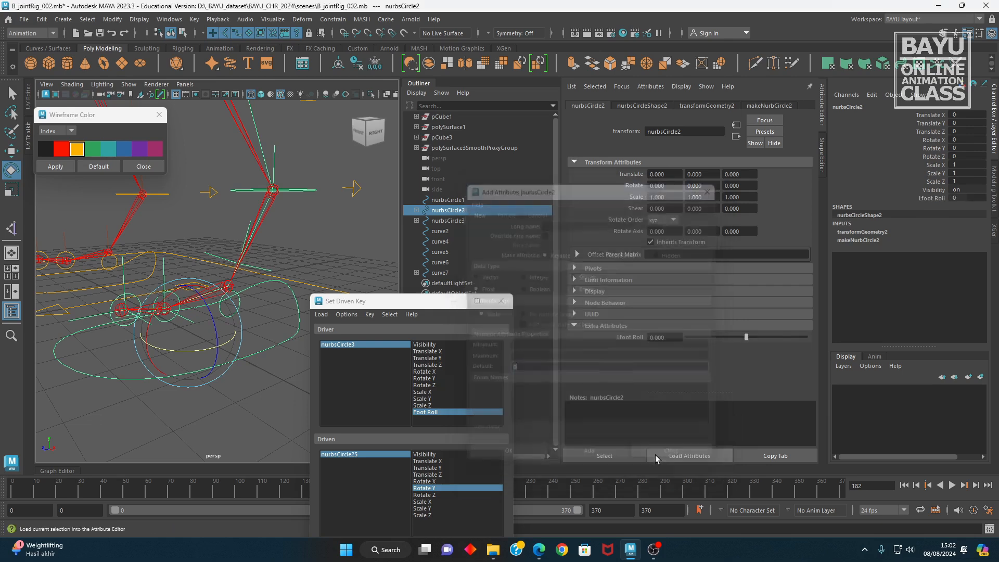
- Set up a driven key with nurbsCircle2's Lfoot Roll as driver and Rotate Y of the foot circle nurbsCircle21 as driven
left_click_drag(431, 304, 495, 202)
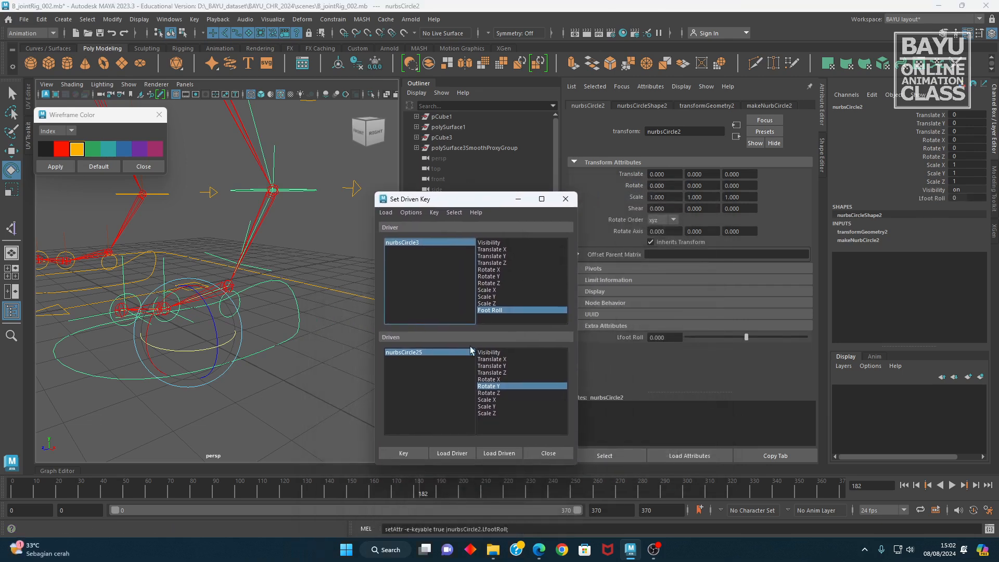
left_click(452, 453)
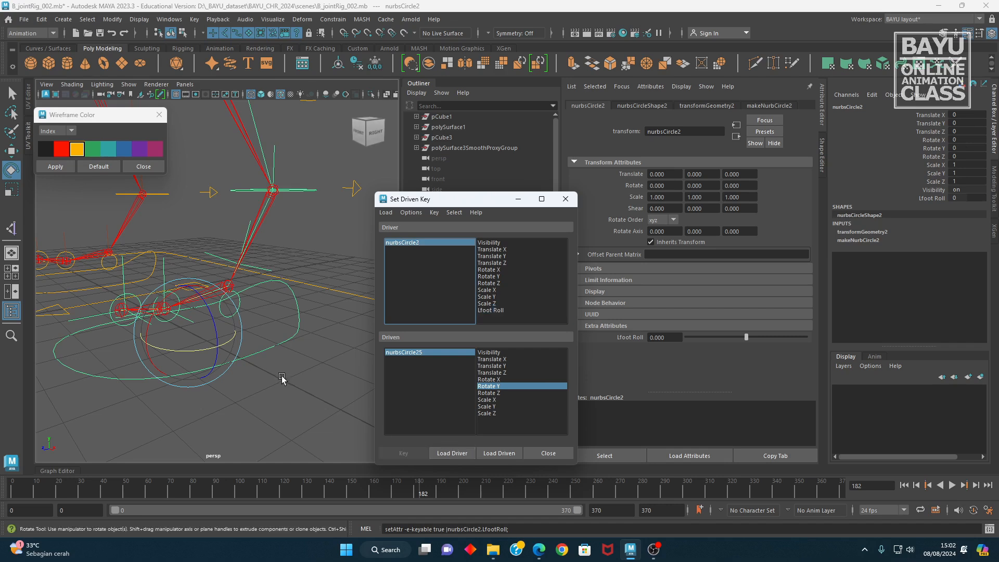
left_click(281, 419)
scroll(198, 364, "up", 4)
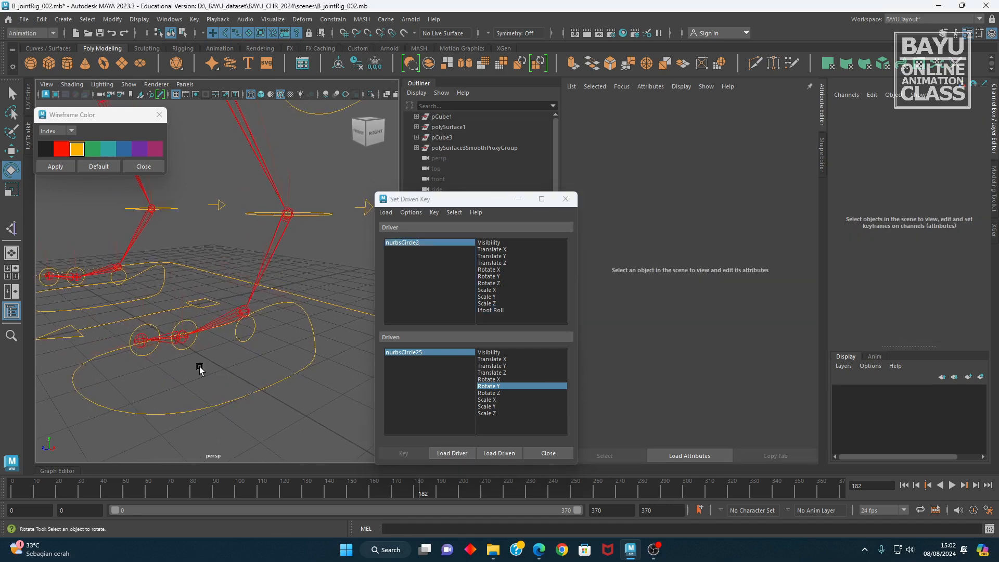
left_click(185, 350)
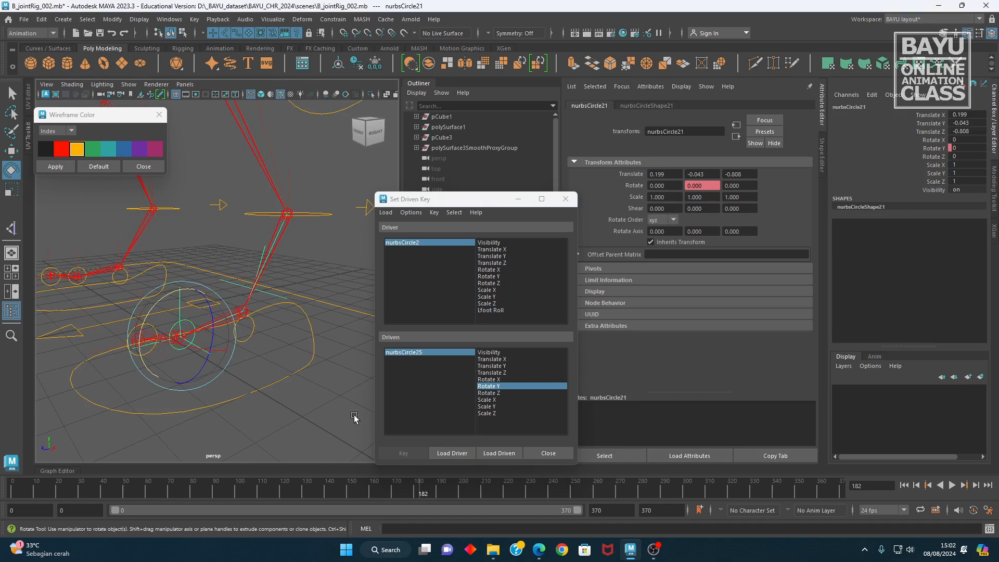
left_click(497, 453)
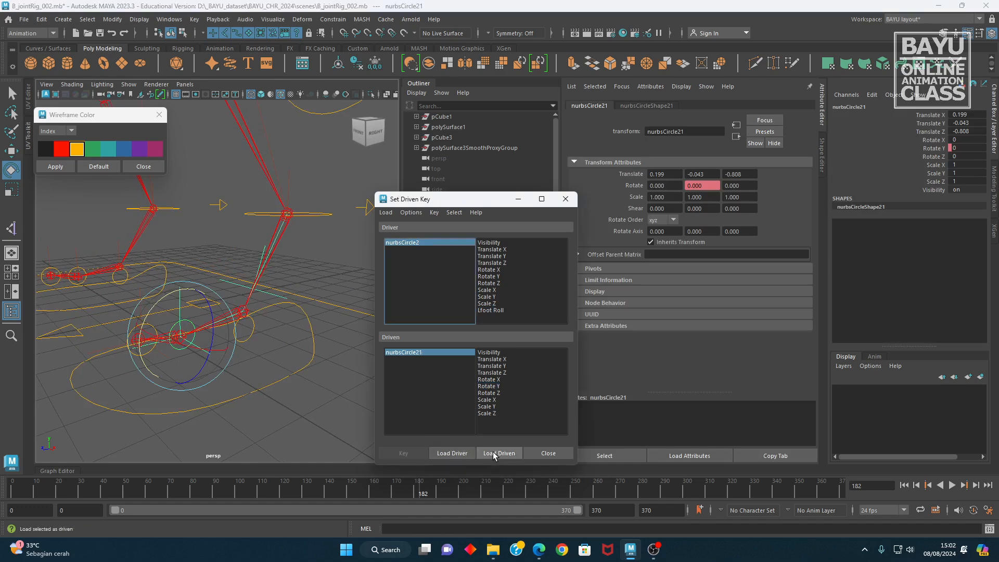
left_click(492, 311)
left_click(496, 386)
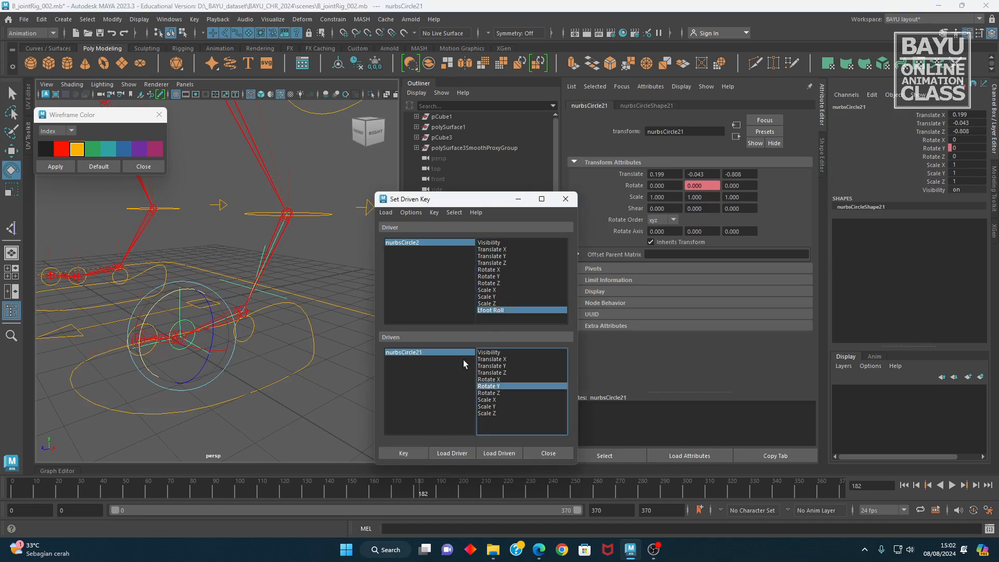
- Break the existing connection on nurbsCircle21's Rotate Y
left_click(417, 454)
left_click(925, 149)
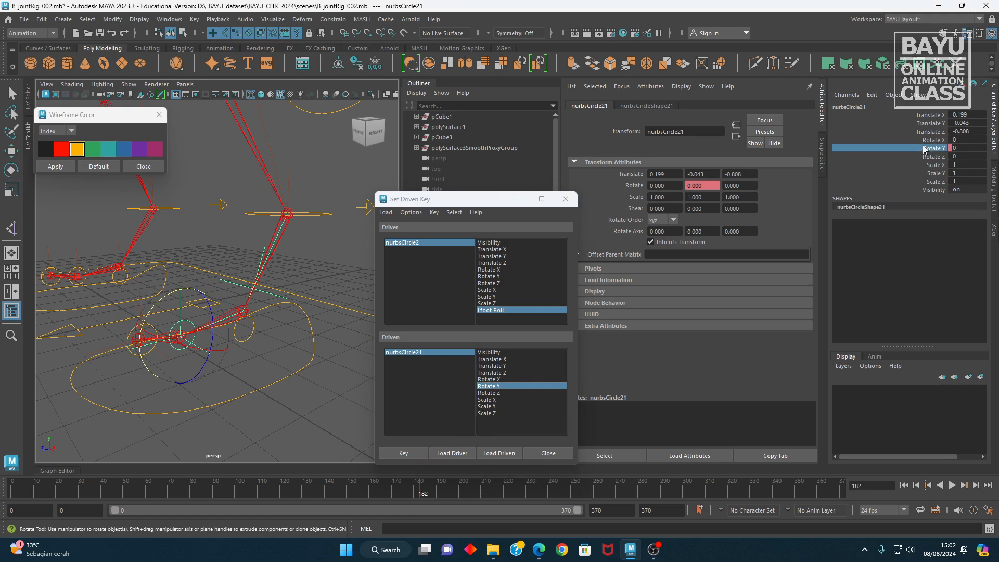
right_click(925, 149)
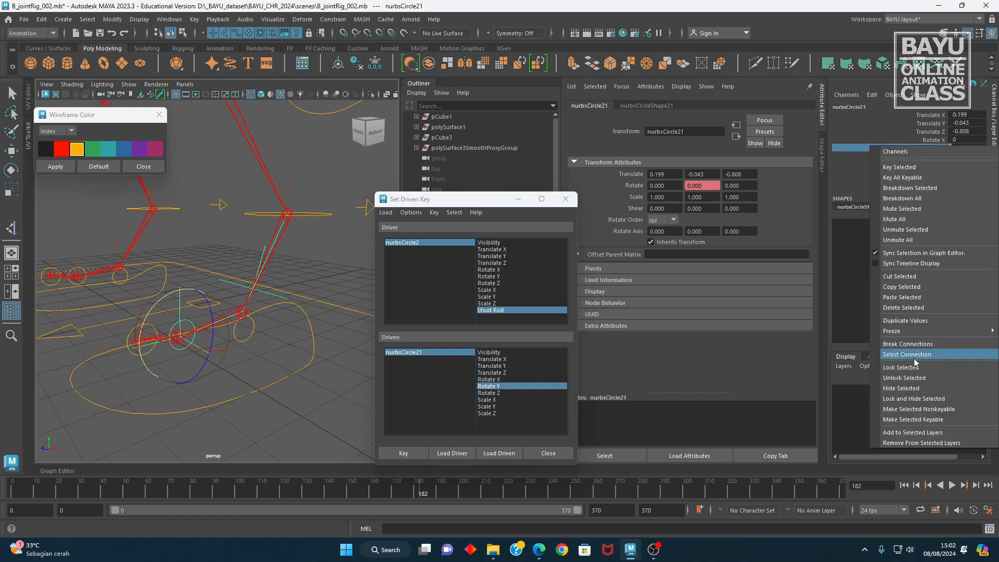
left_click(908, 344)
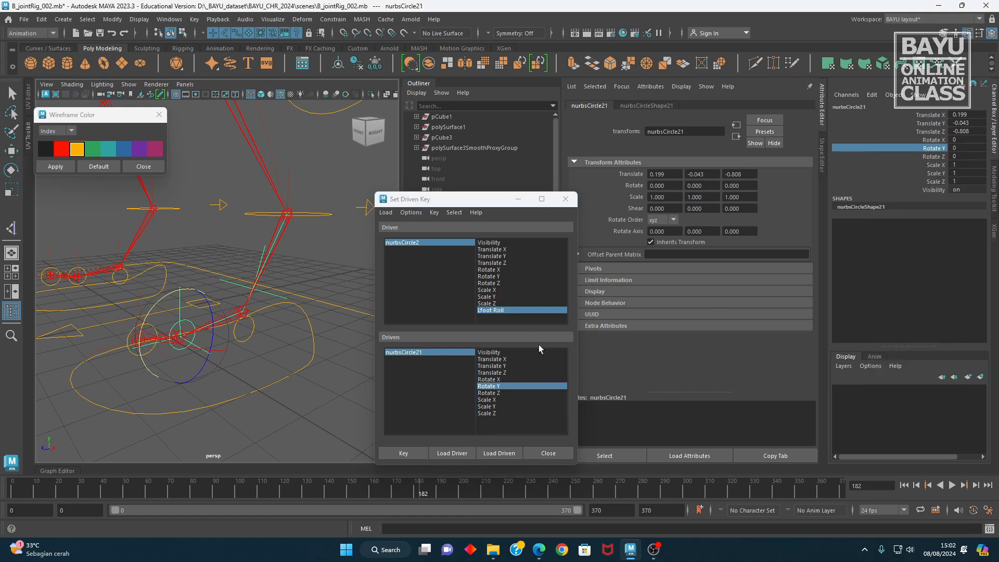
- Set a driven key linking nurbsCircle2's Lfoot Roll at 0 to nurbsCircle21's Rotate Y at 0
left_click(446, 243)
left_click(508, 311)
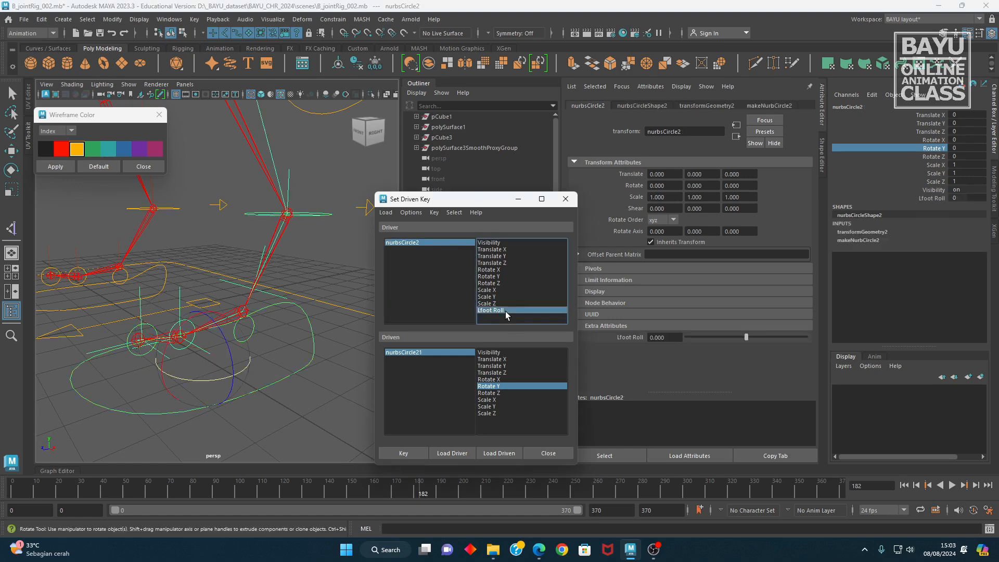
left_click(457, 352)
left_click(493, 386)
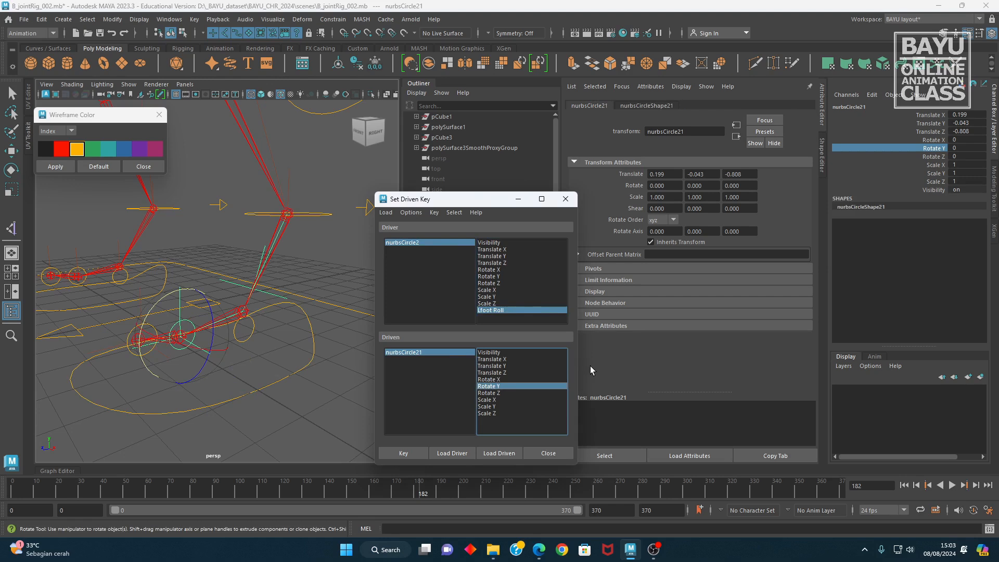
left_click(412, 452)
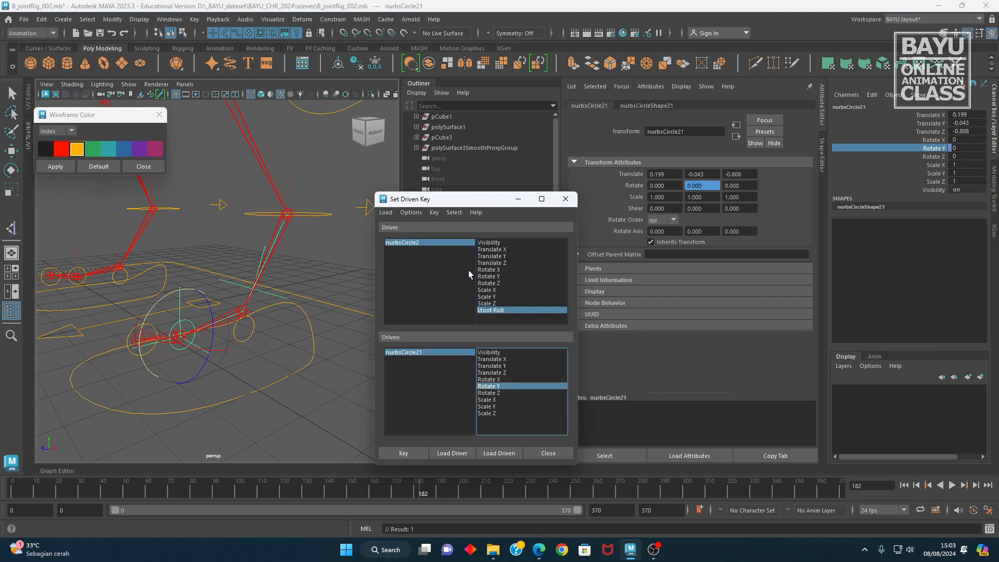
- Set Lfoot Roll to 5 and nurbsCircle21's Rotate Y to -30, and set a driven key for that pose
left_click(458, 243)
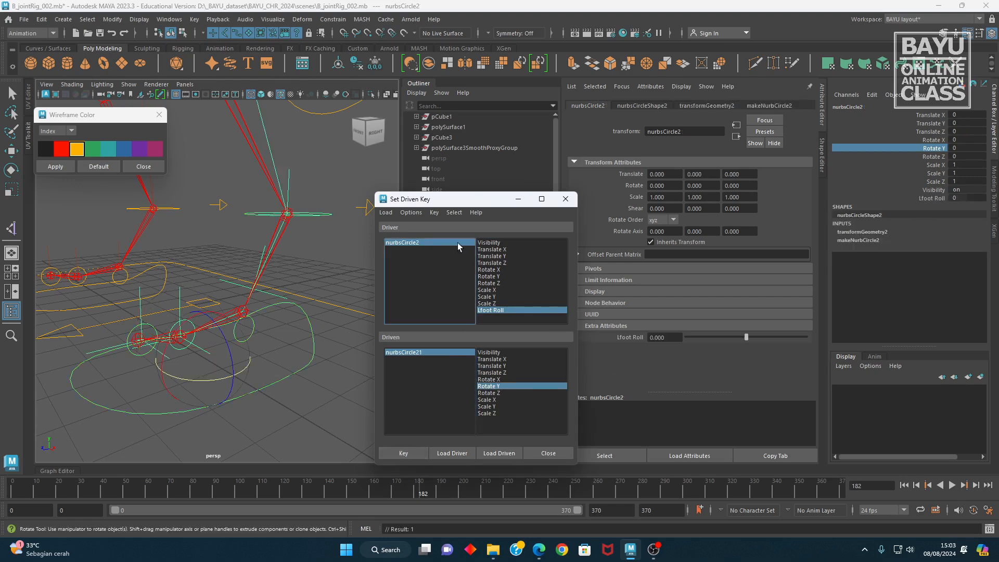
left_click(969, 197)
type("5")
key("Return")
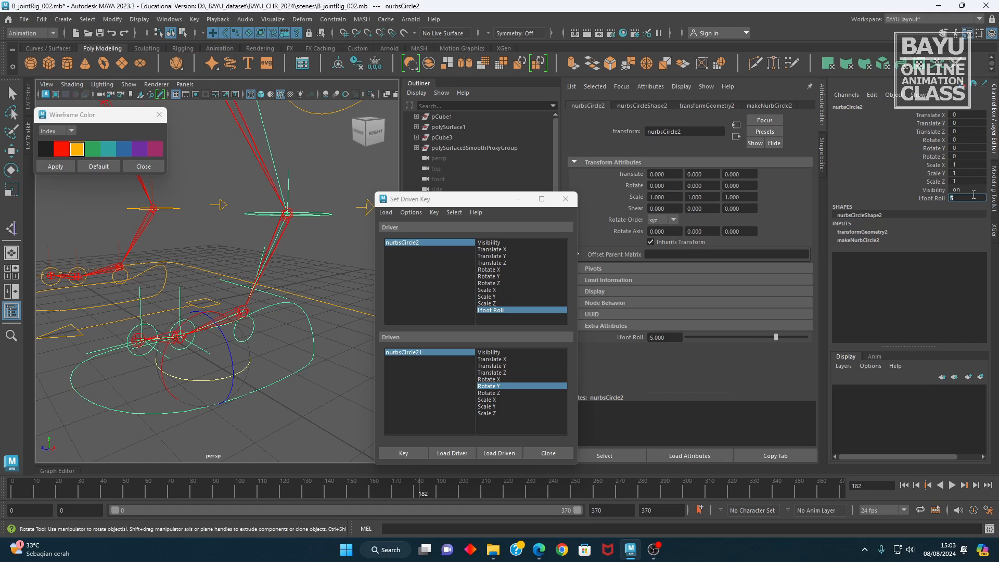
left_click(460, 353)
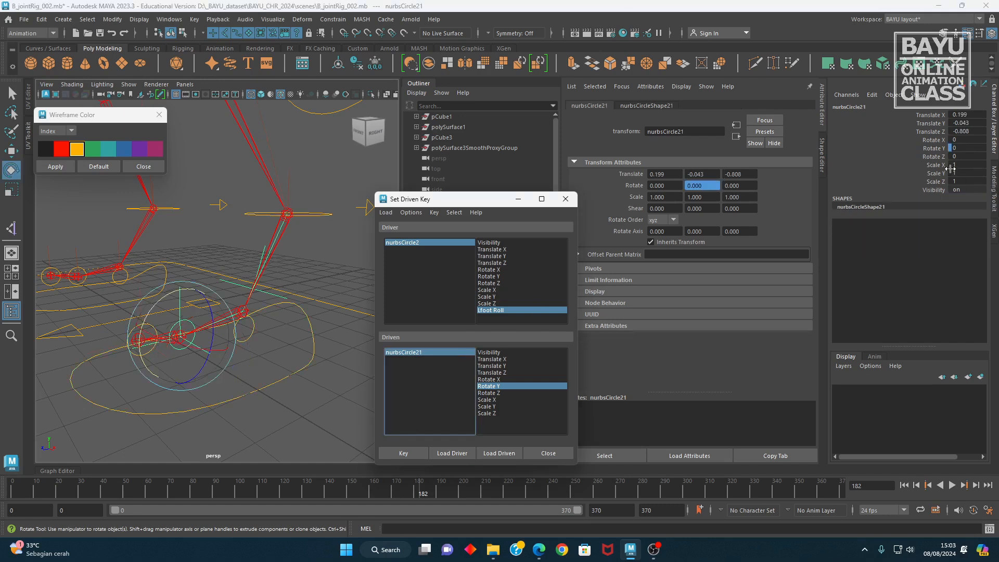
left_click(968, 149)
type("30")
key("Return")
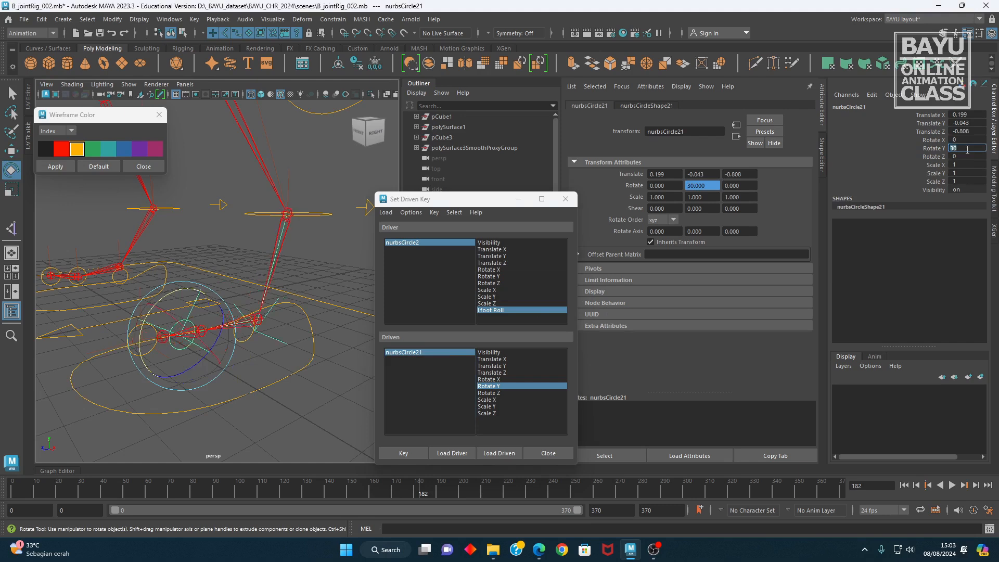
key("Return")
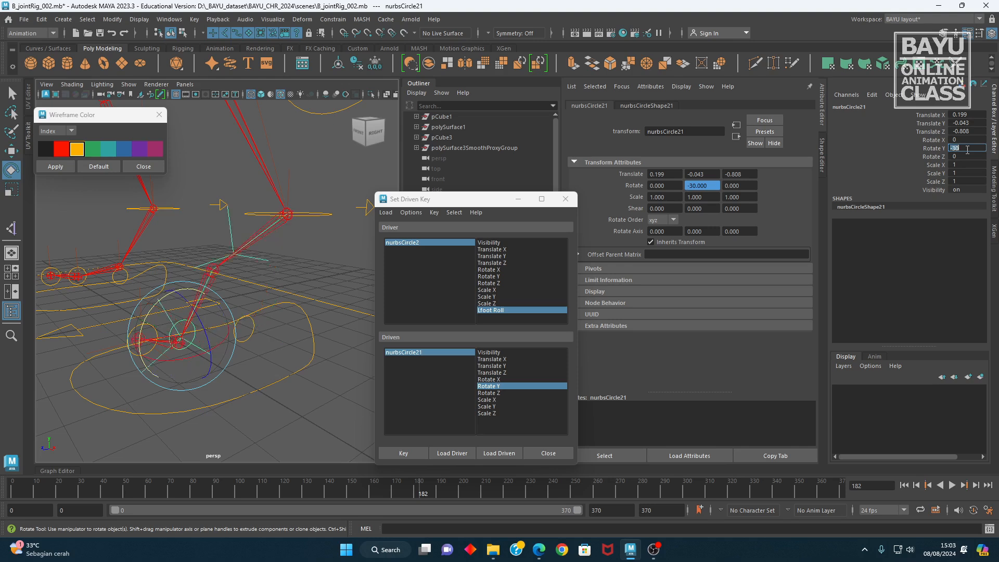
left_click(400, 454)
- Set Lfoot Roll to 10 and nurbsCircle21's Rotate Y to 0, and set a driven key for that pose
left_click(448, 242)
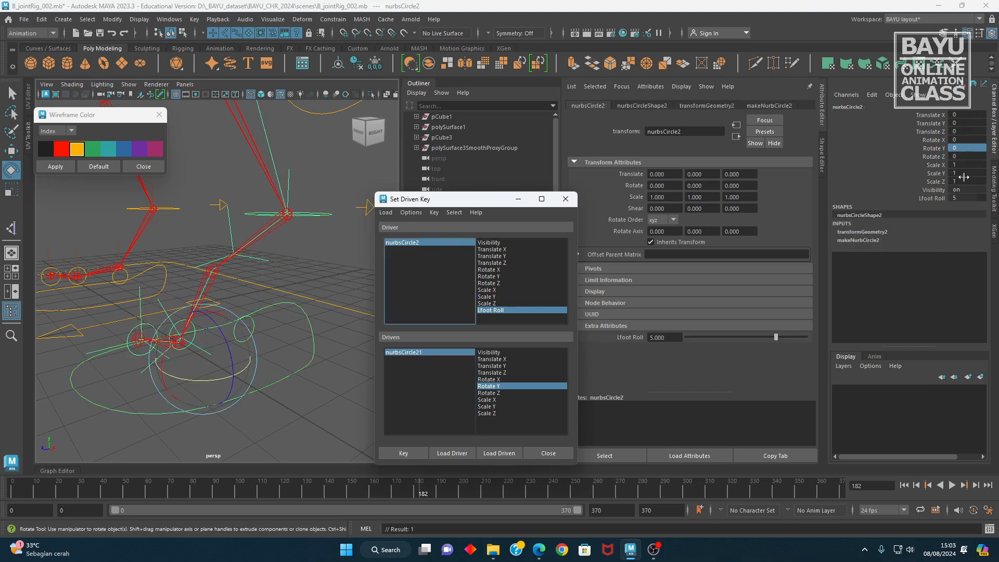
double_click(977, 198)
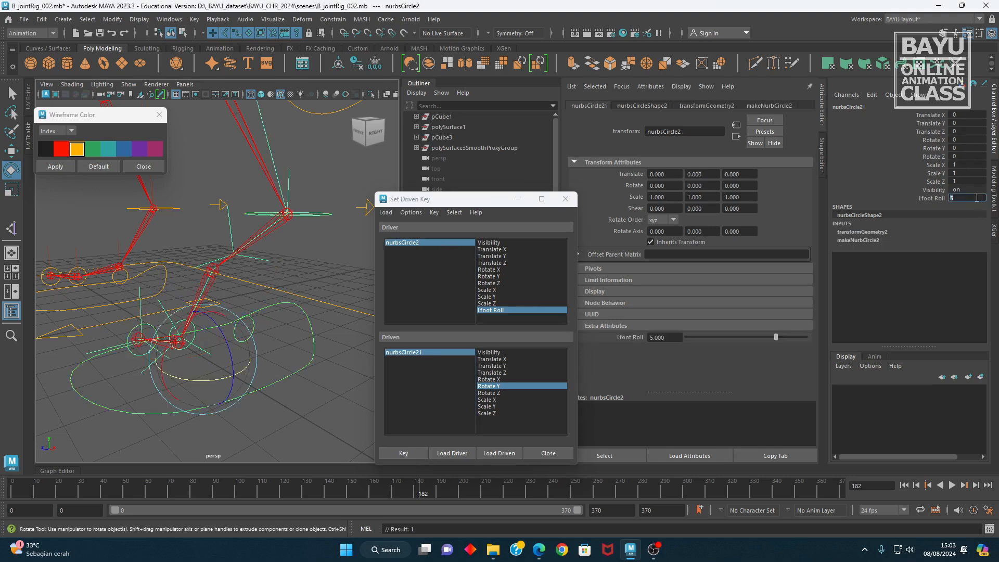
type("10")
key("Return")
left_click(429, 352)
double_click(974, 148)
type("0")
key("Return")
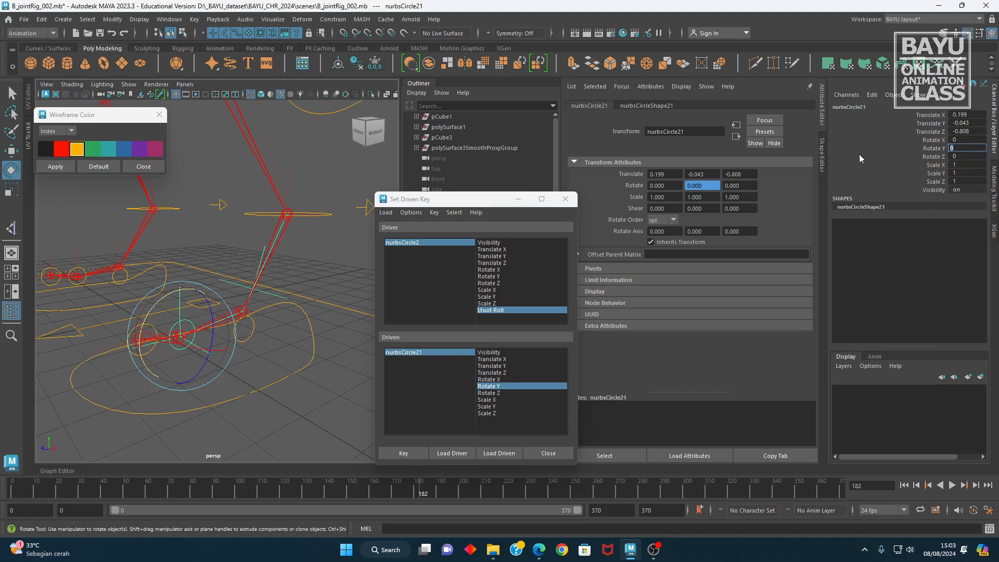
left_click(431, 404)
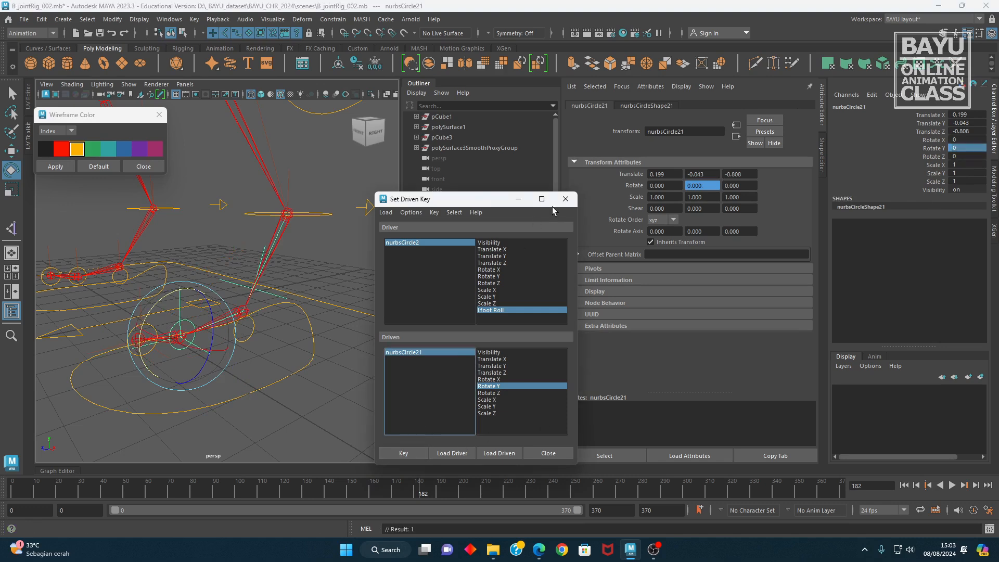
- Return nurbsCircle2's Lfoot Roll to 0
left_click(454, 242)
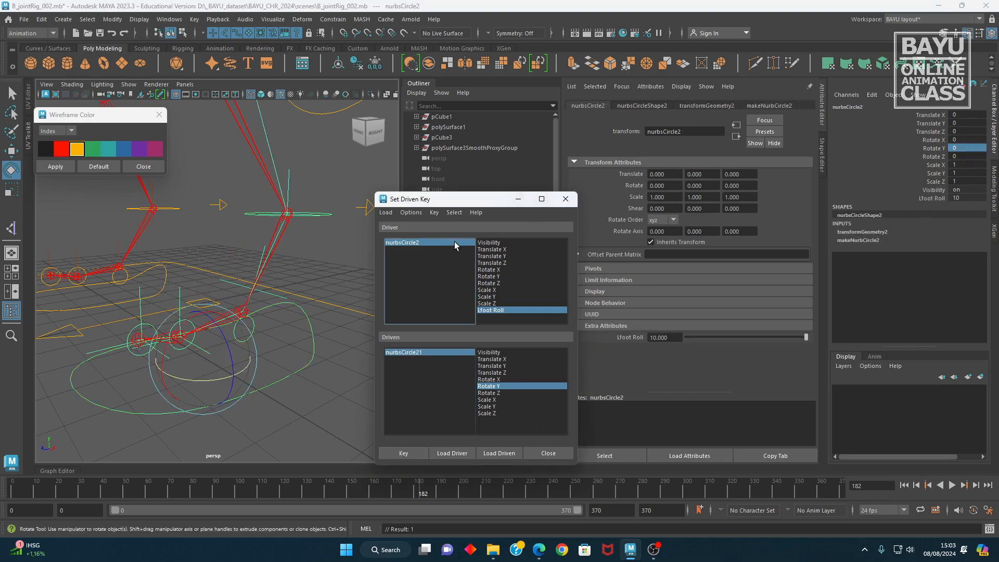
mouse_move(337, 184)
middle_mouse_down()
mouse_move(292, 182)
mouse_move(342, 184)
middle_mouse_up()
left_click(968, 199)
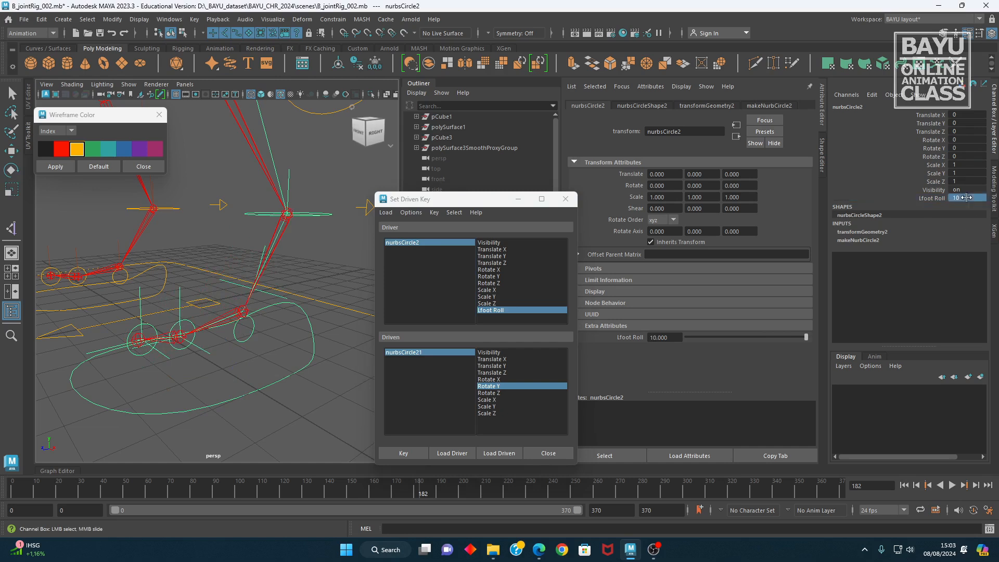
type("0")
key("Return")
- Load the toe circle nurbsCircle22 as the driven object and choose its Rotate Y
left_click(143, 352)
key("e")
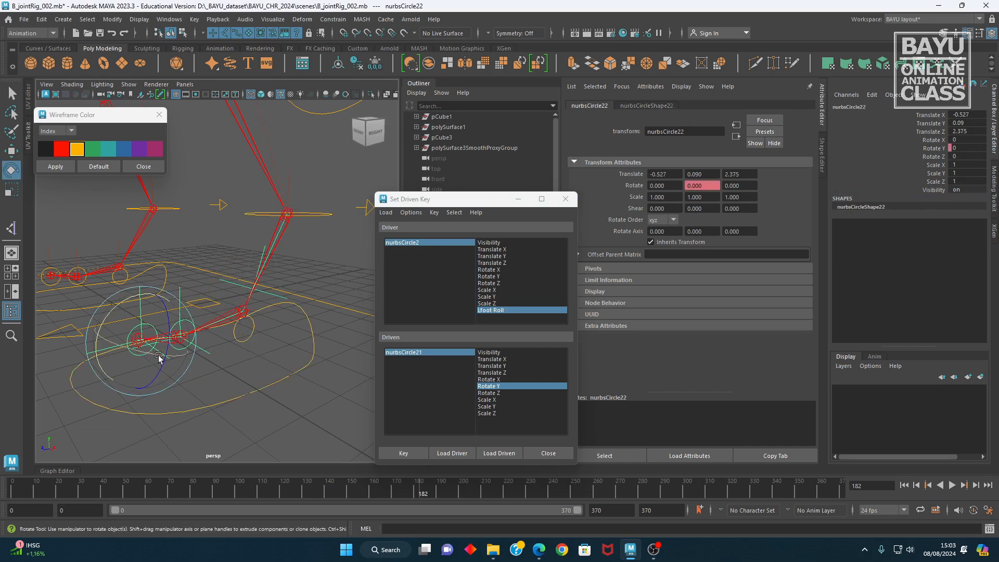
left_click(496, 453)
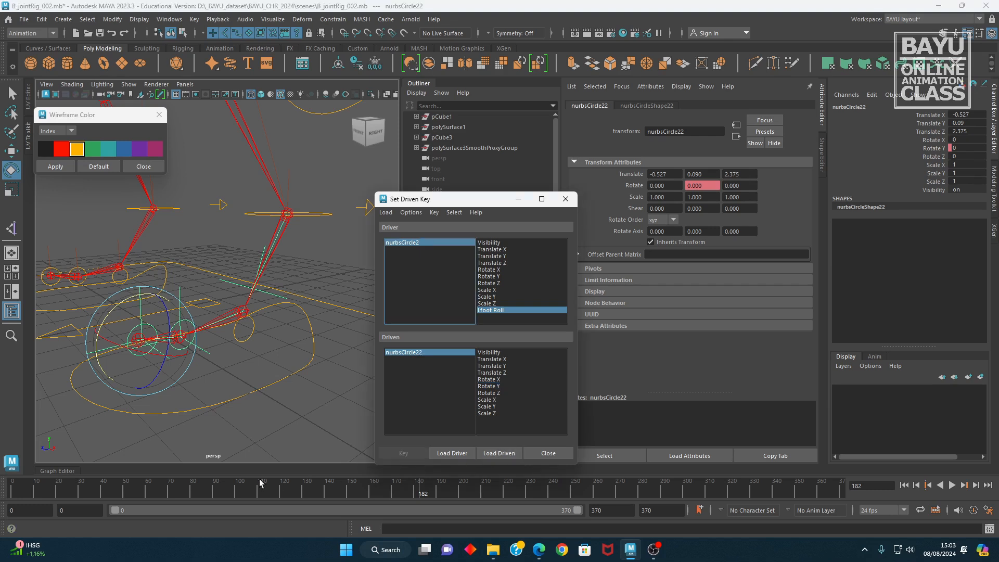
left_click(495, 386)
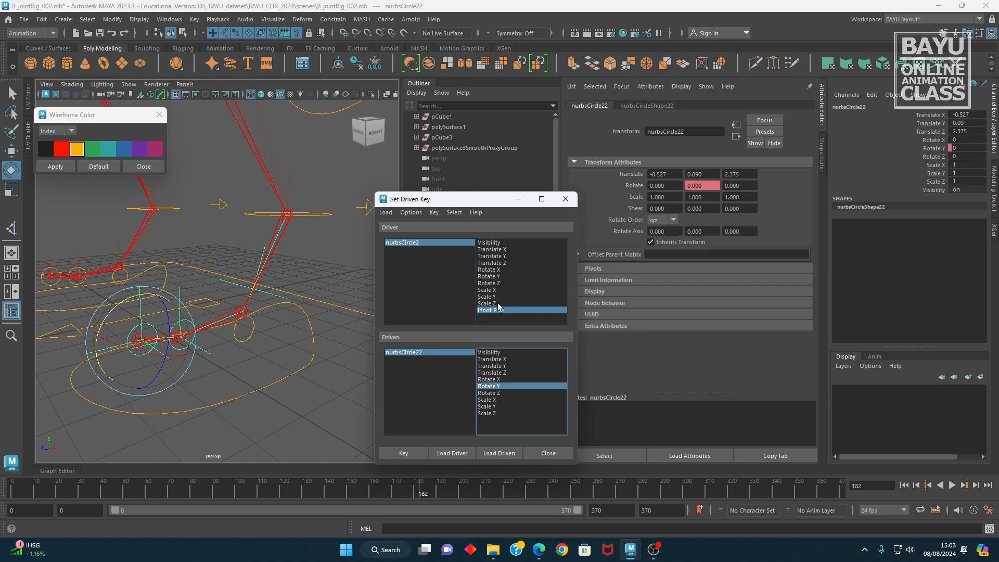
- Set a driven key linking nurbsCircle2's Lfoot Roll at 0 to nurbsCircle22's Rotate Y at 0
left_click(448, 243)
left_click(971, 198)
type("5")
key("Return")
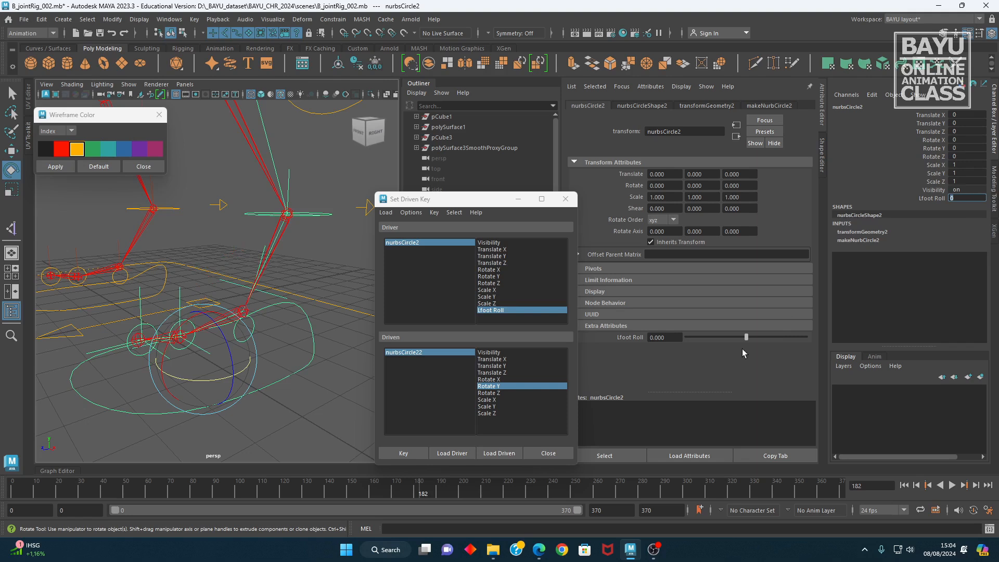
left_click(432, 353)
left_click(495, 388)
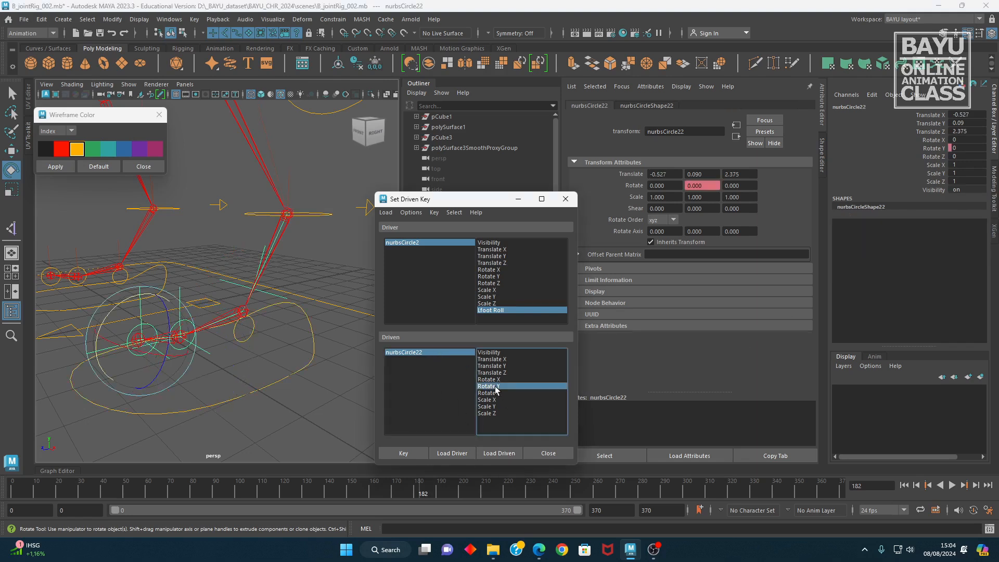
left_click(411, 454)
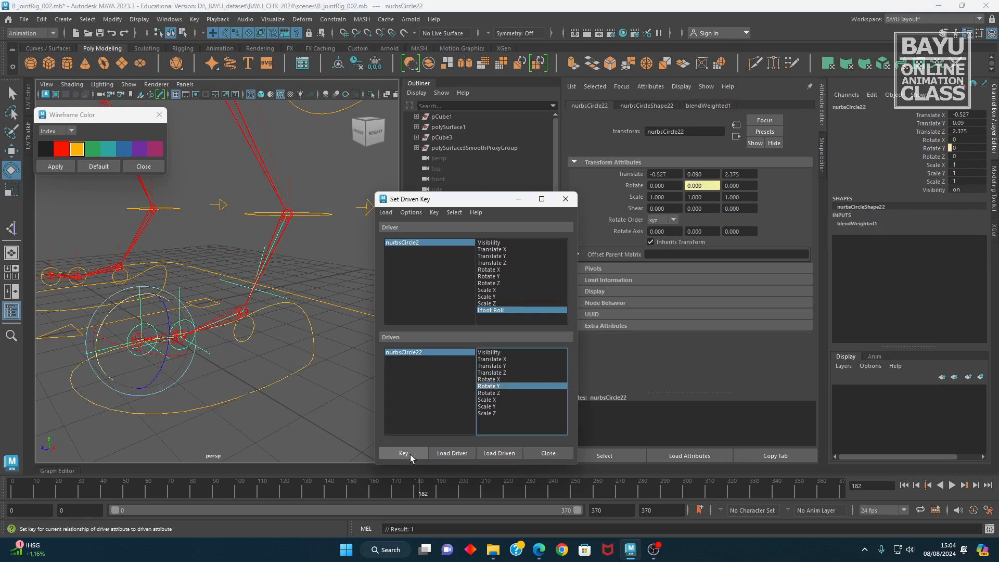
- Set Lfoot Roll to 5 and set a driven key with nurbsCircle22's Rotate Y kept at 0
left_click(416, 243)
double_click(963, 198)
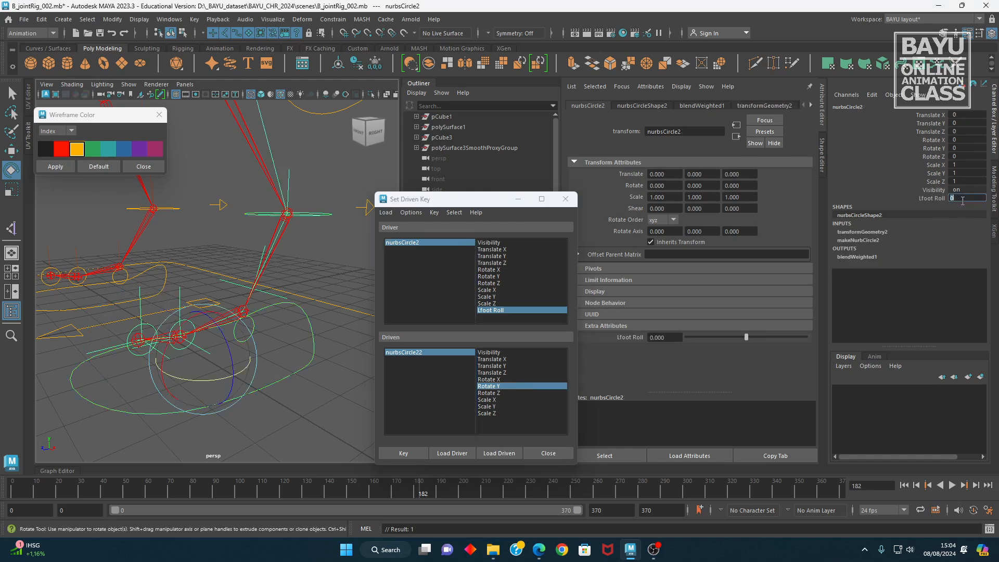
type("5")
key("Return")
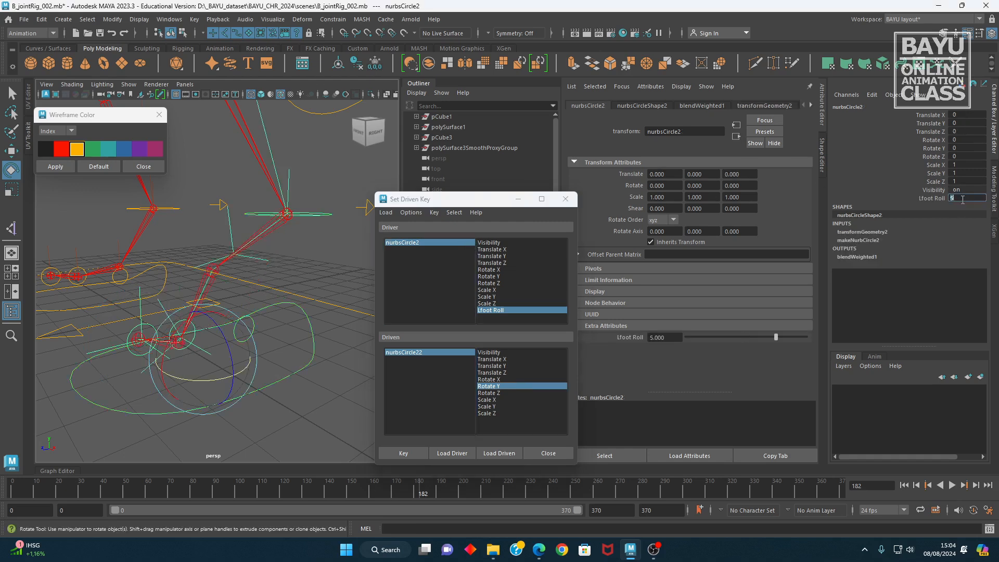
left_click(447, 353)
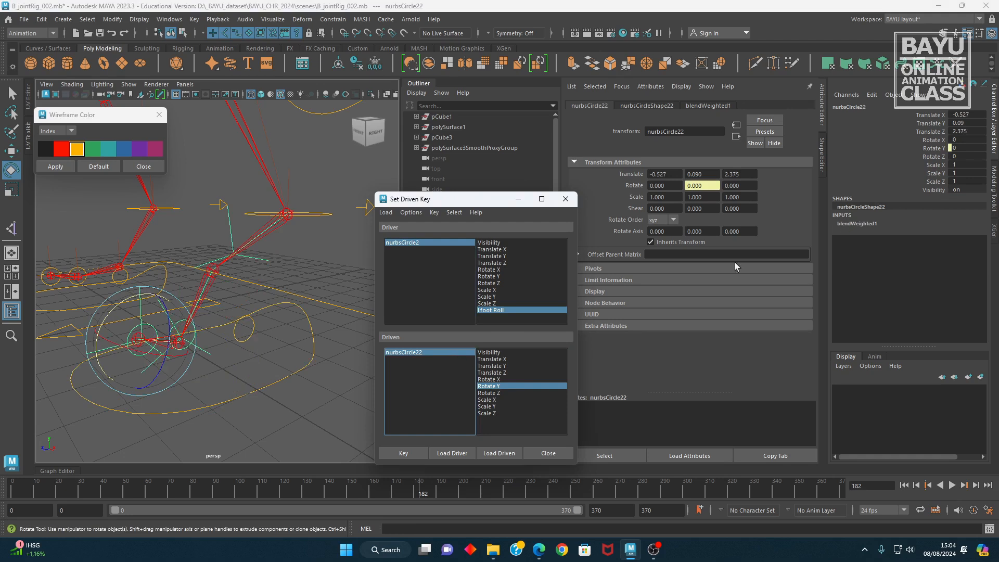
left_click(415, 456)
- Set nurbsCircle2's Lfoot Roll to 10 and nurbsCircle22's Rotate Y to -30, and set a driven key between them
left_click(465, 244)
left_click(966, 197)
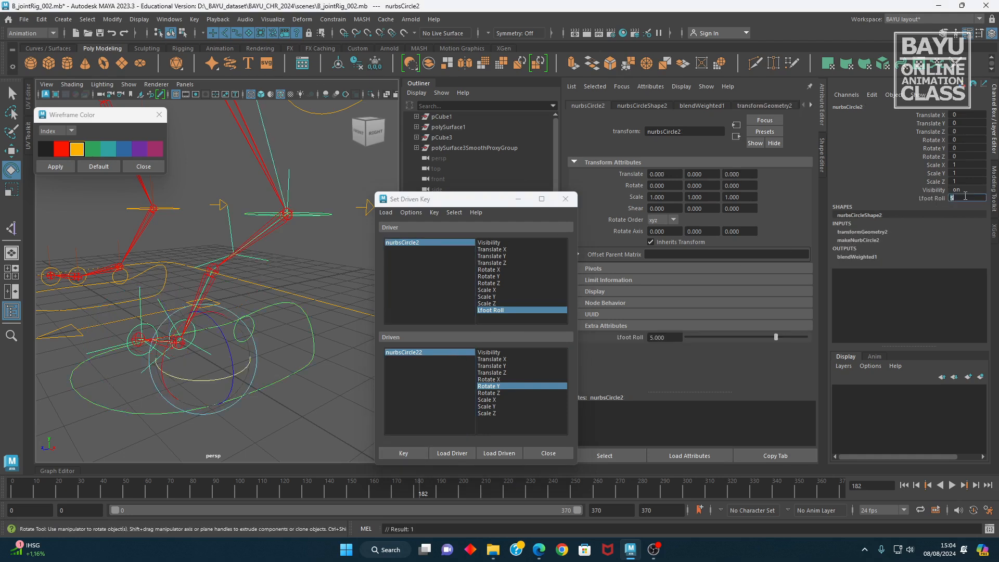
key("Return")
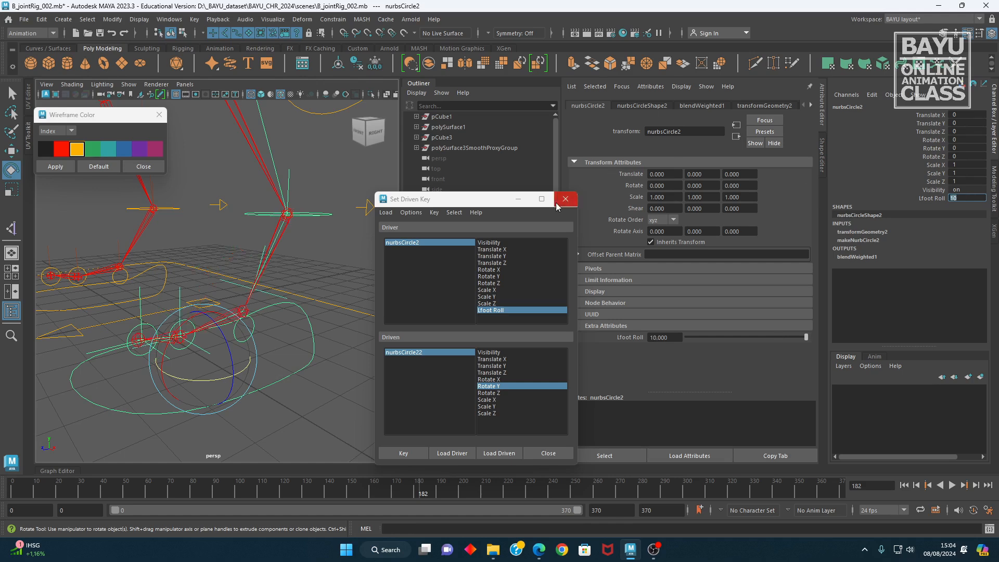
left_click(428, 353)
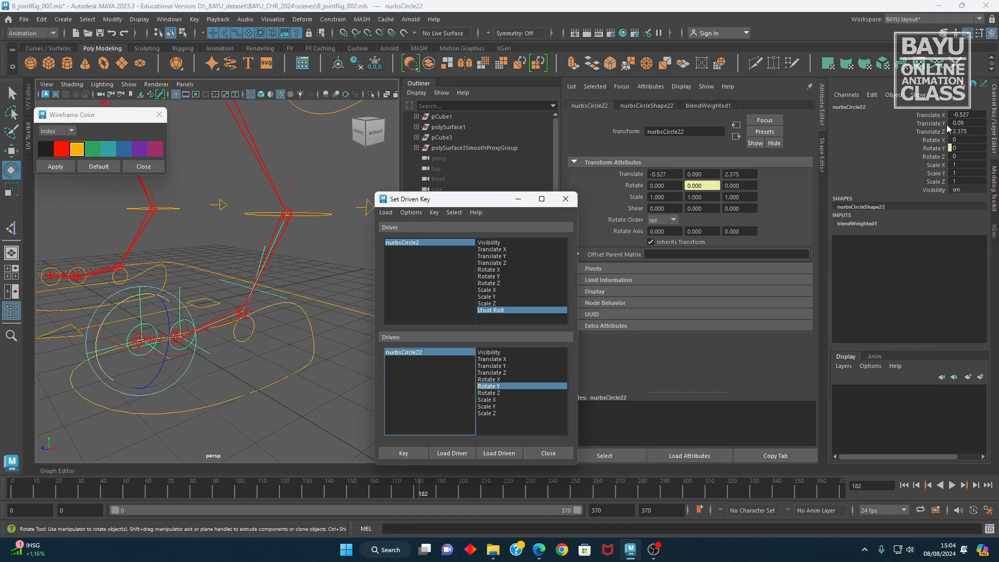
left_click(969, 148)
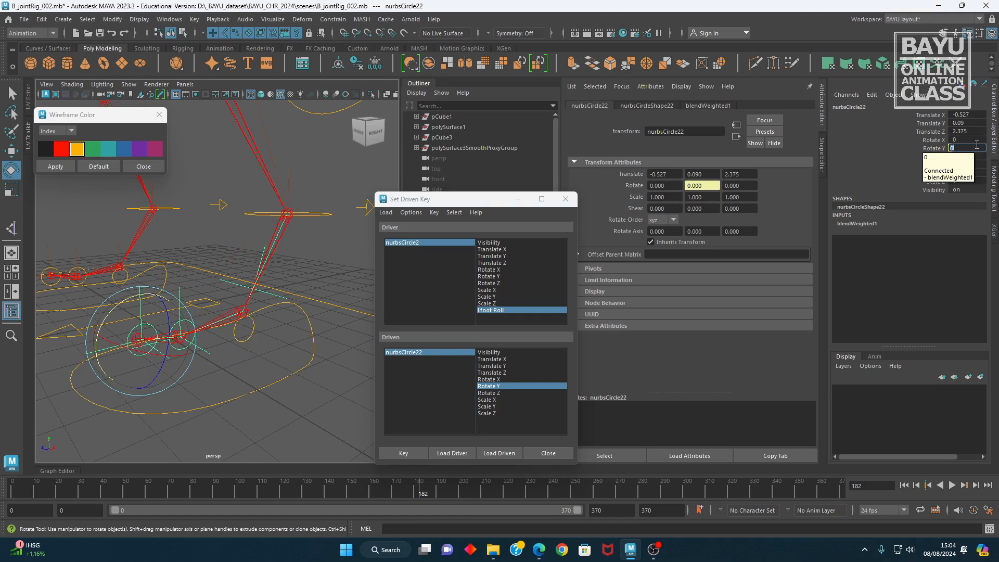
type("30")
key("Return")
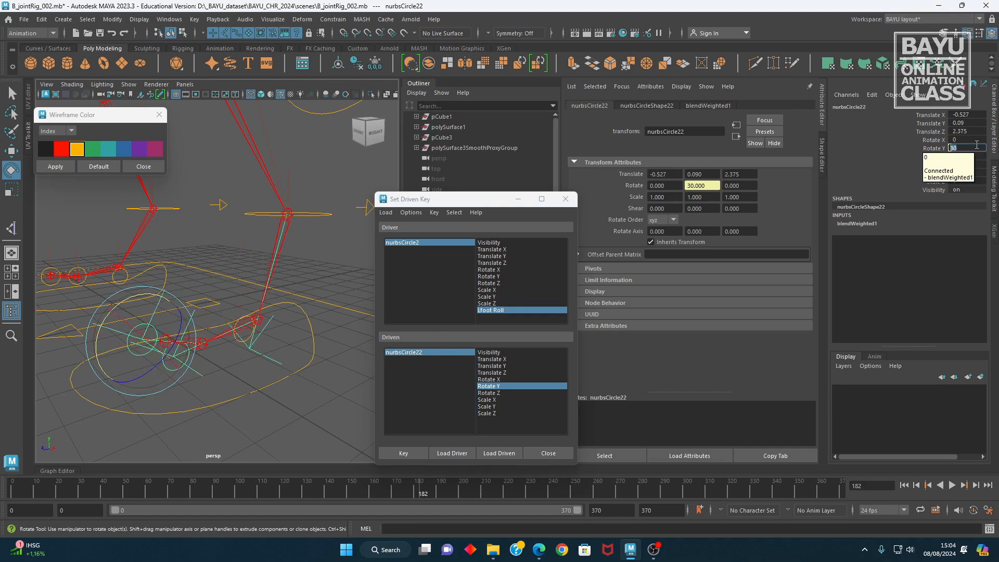
type("-")
key("Return")
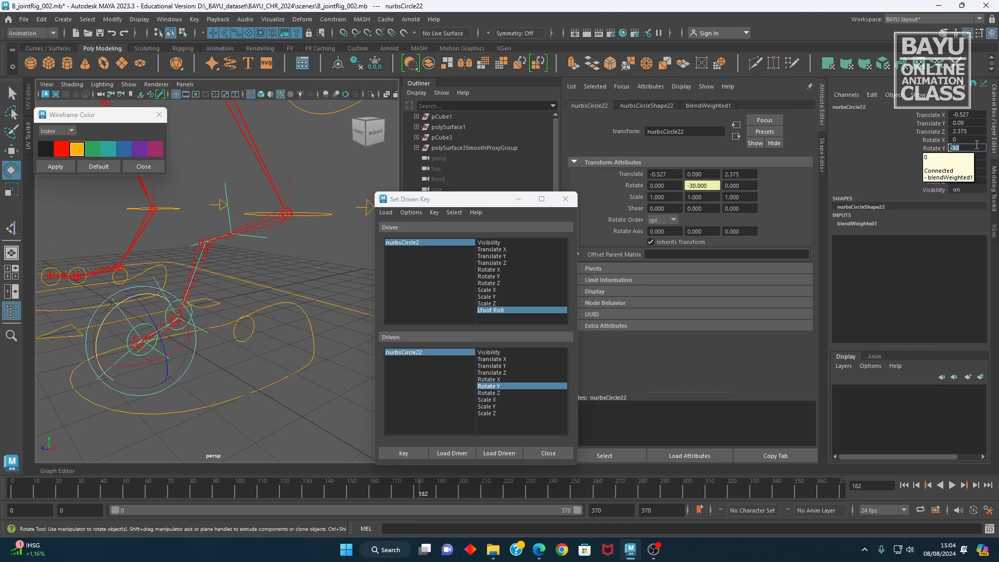
left_click(413, 453)
- Test the foot by scrubbing nurbsCircle2's Lfoot Roll, and reset it to 0
left_click(458, 242)
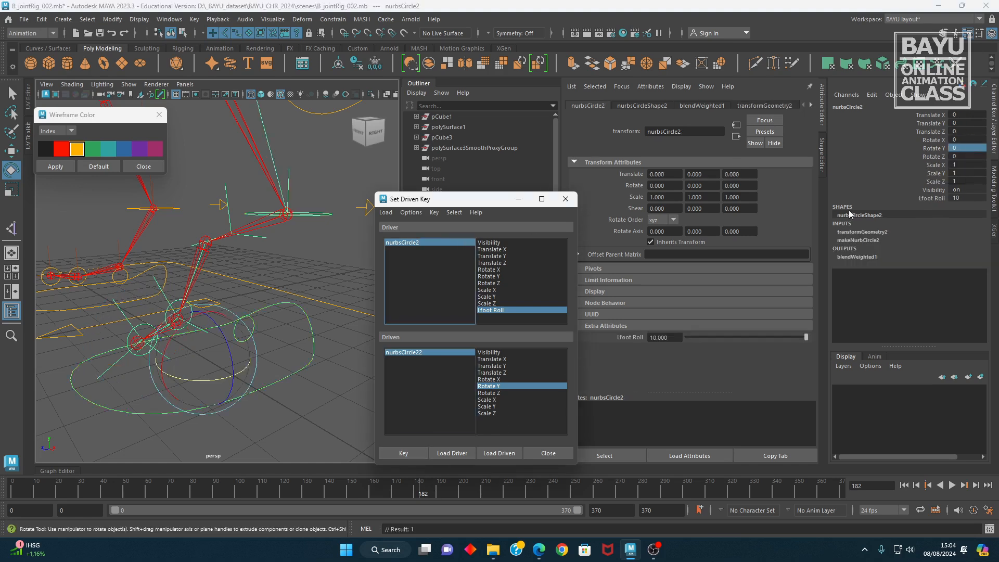
left_click(939, 199)
left_click(822, 102)
middle_click_drag(311, 168, 243, 163)
double_click(969, 198)
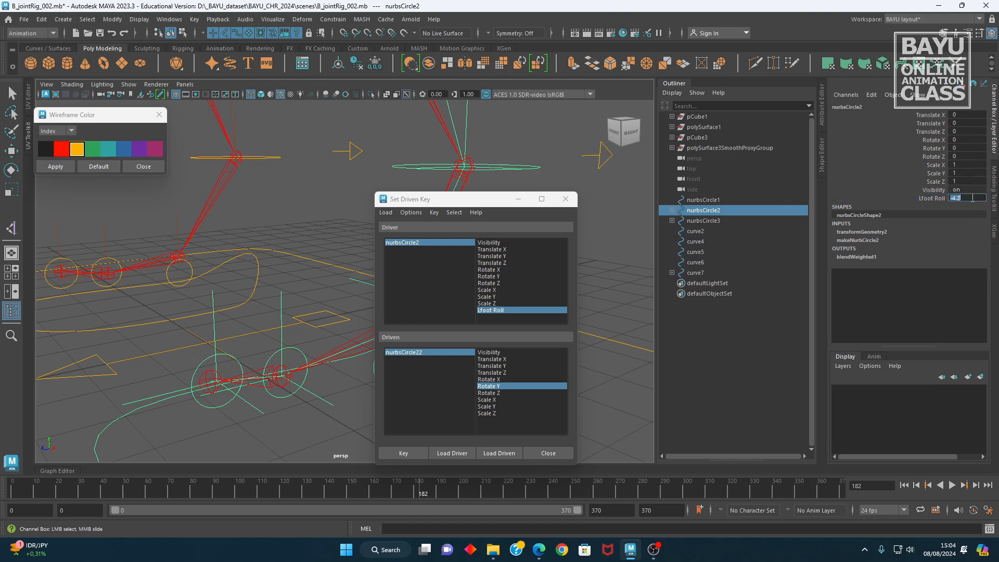
type("0")
- Load the heel circle nurbsCircle20 as the driven object and choose its Rotate Y
left_click_drag(502, 203, 644, 237)
middle_click_drag(392, 356, 358, 342, "alt")
left_click(377, 348)
key("e")
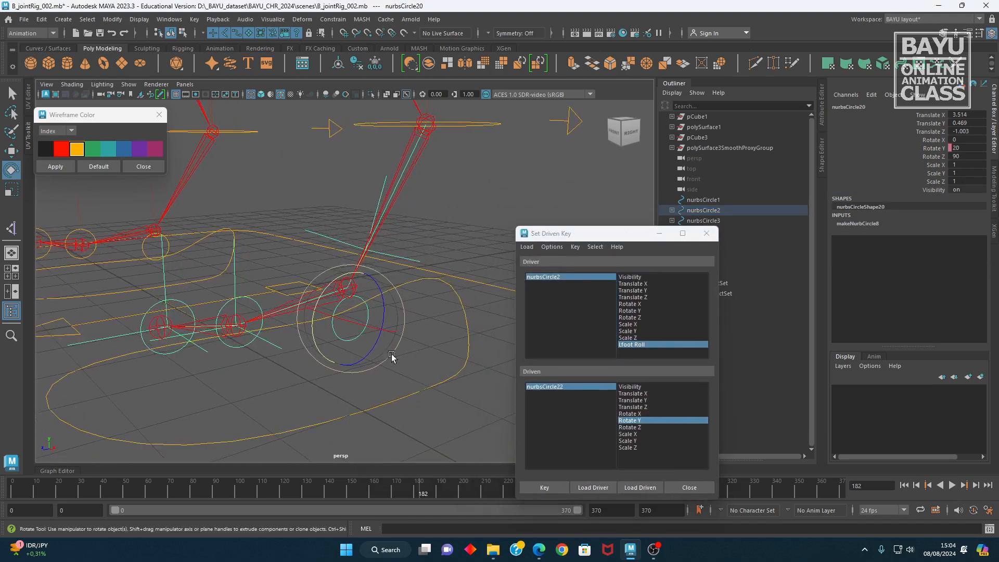
left_click(654, 488)
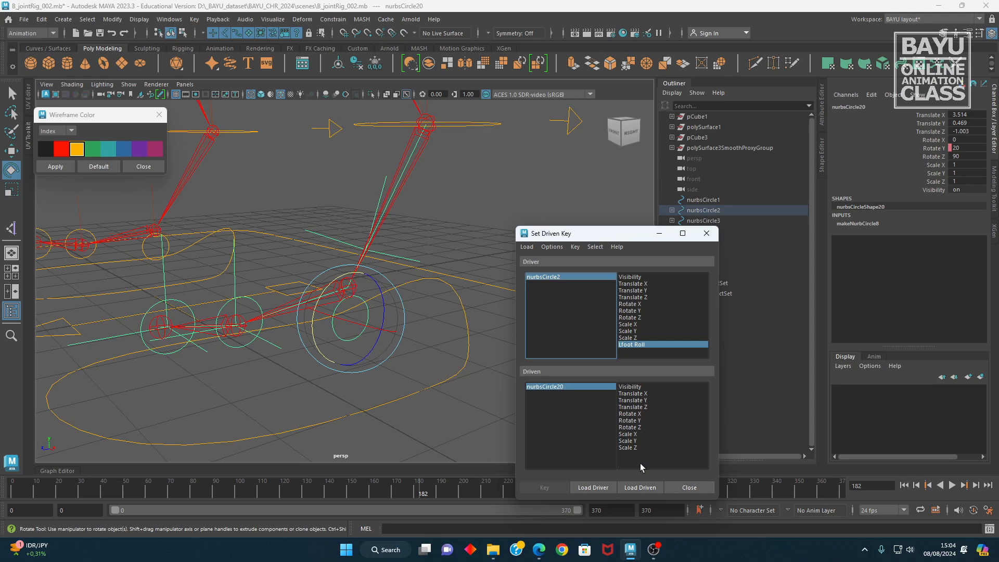
left_click(630, 421)
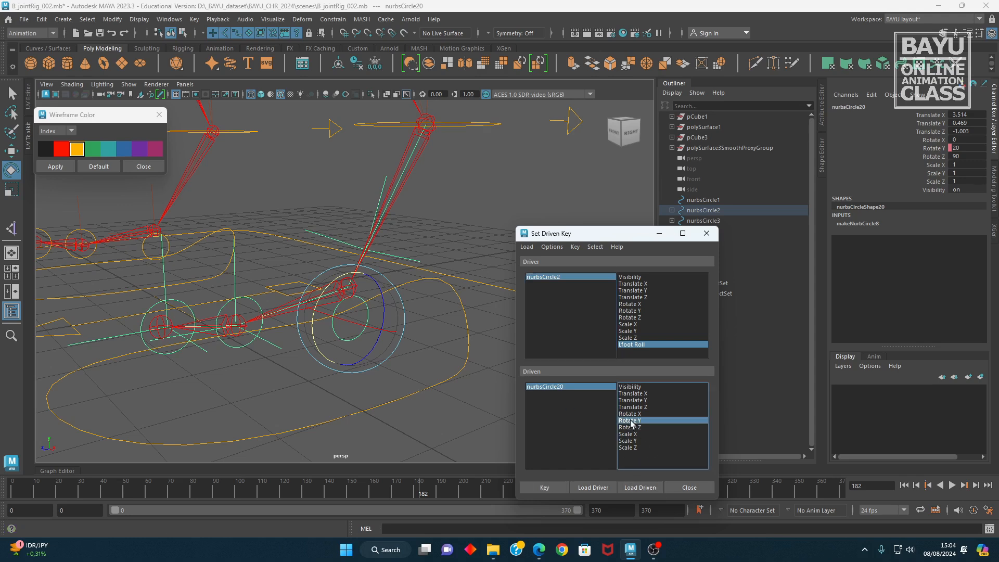
- Break the existing connection on nurbsCircle20's Rotate Y and try to key it against nurbsCircle2's Lfoot Roll
left_click(599, 277)
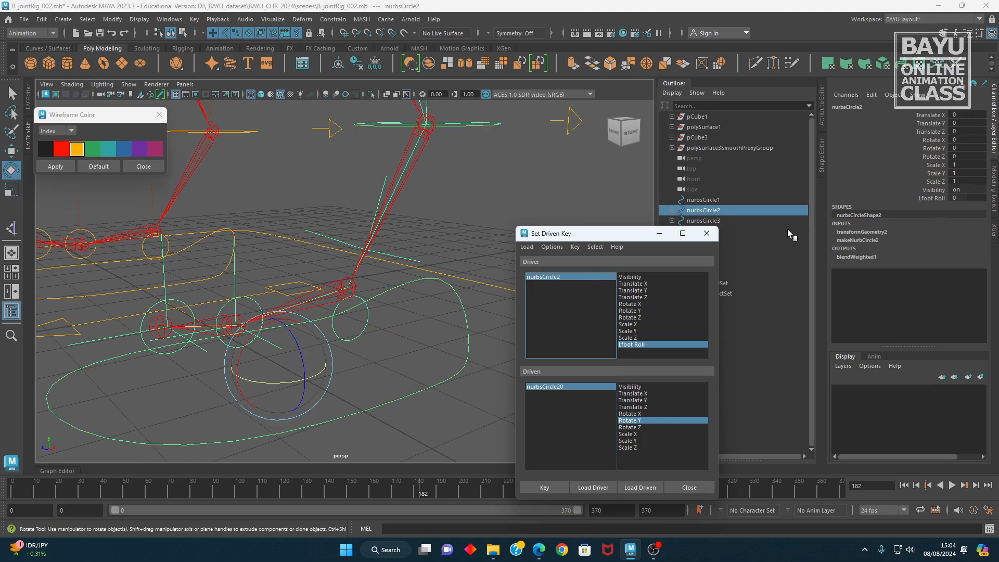
left_click(599, 387)
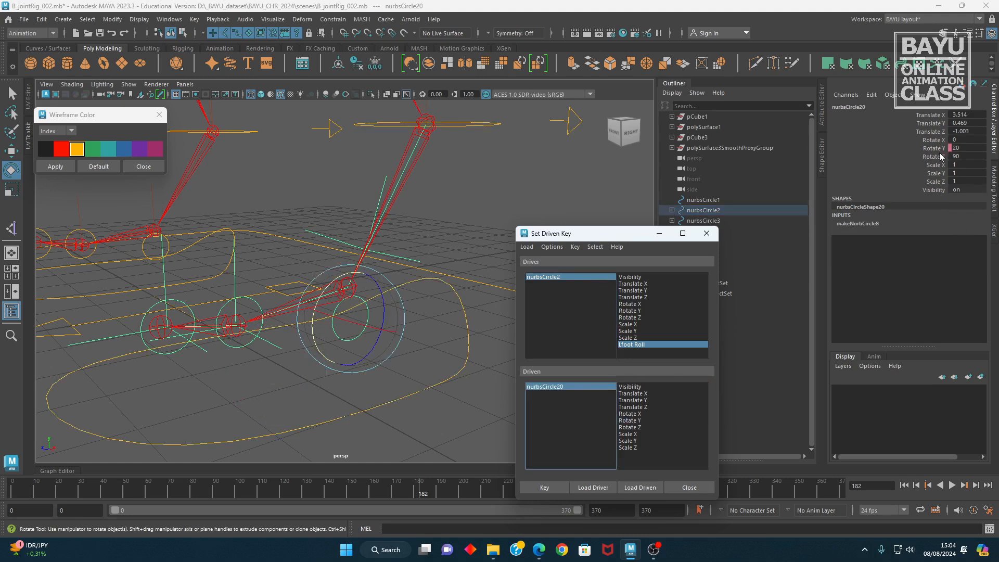
left_click(933, 148)
right_click(933, 148)
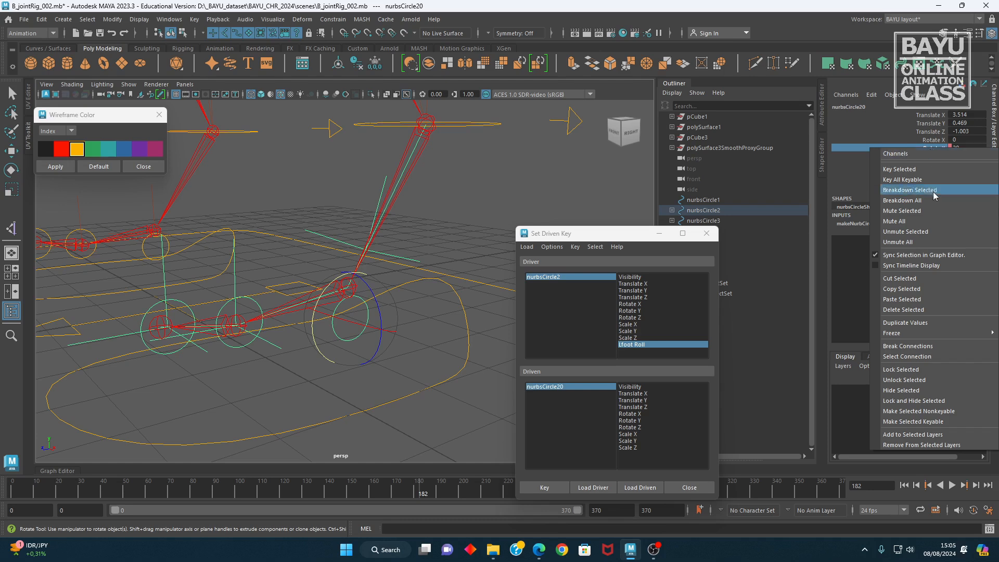
left_click(931, 347)
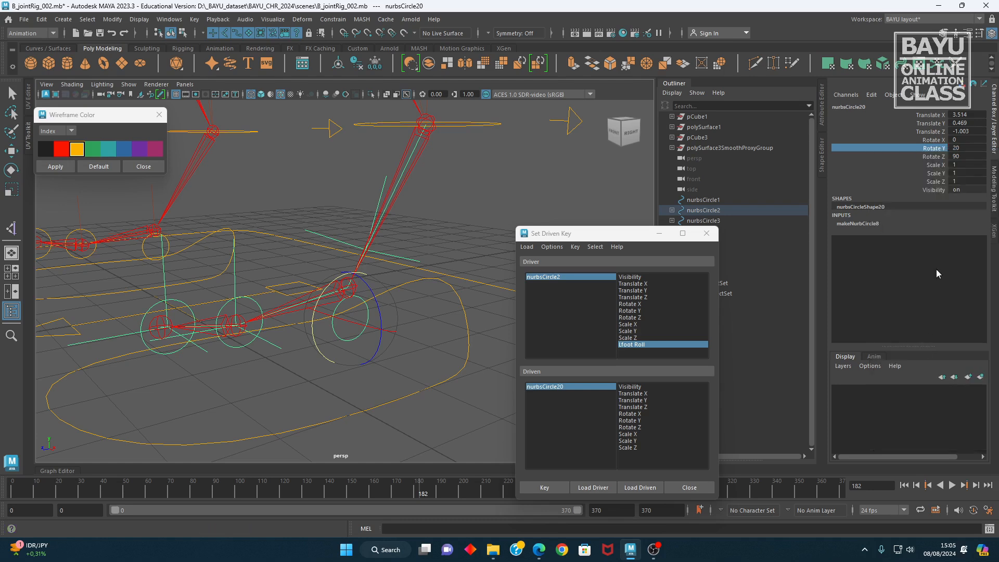
left_click(549, 486)
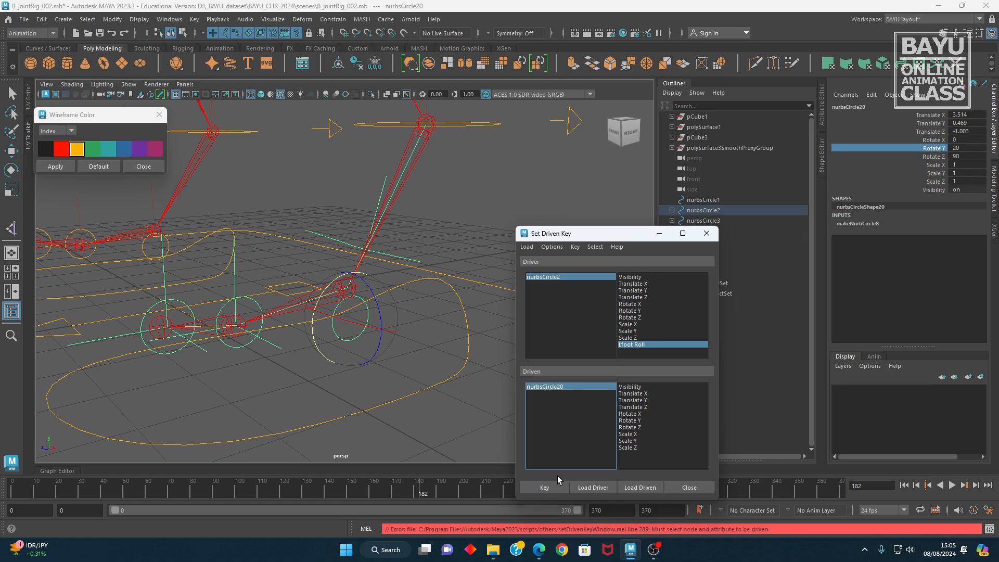
- Test nurbsCircle20's Rotate Y at 0 and -20, and return it to 20
left_click(601, 277)
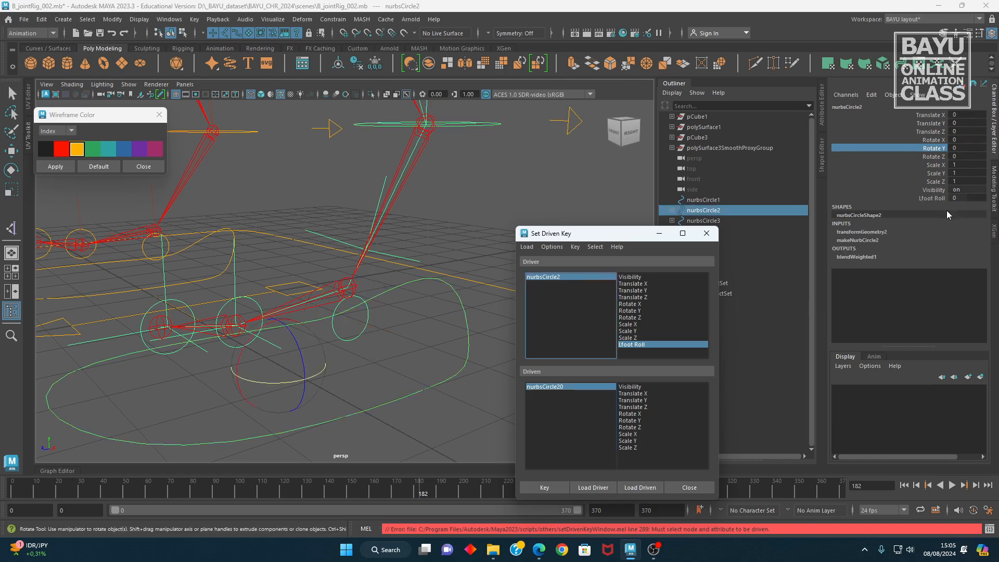
left_click(604, 386)
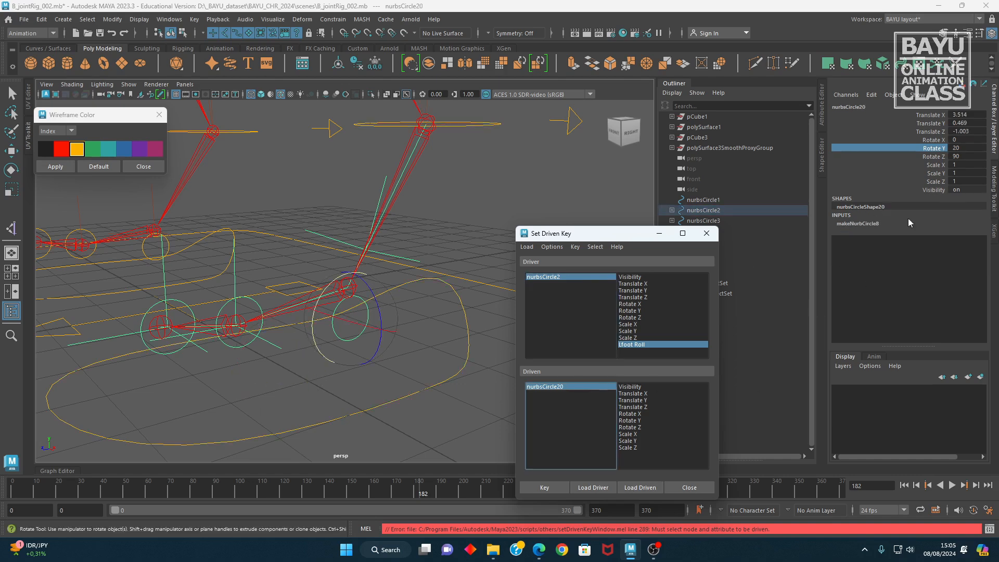
left_click(964, 149)
type("0")
key("Return")
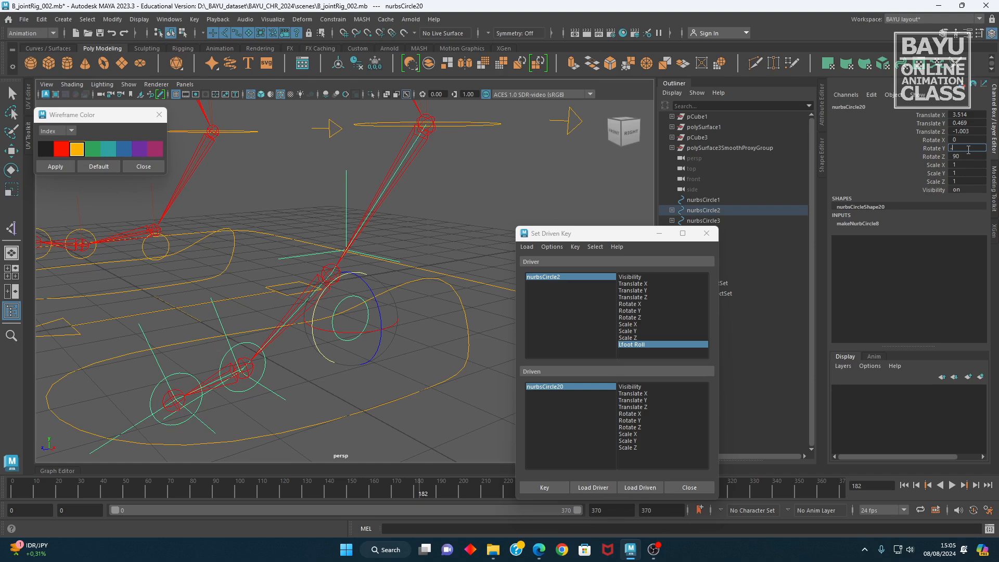
key("Return")
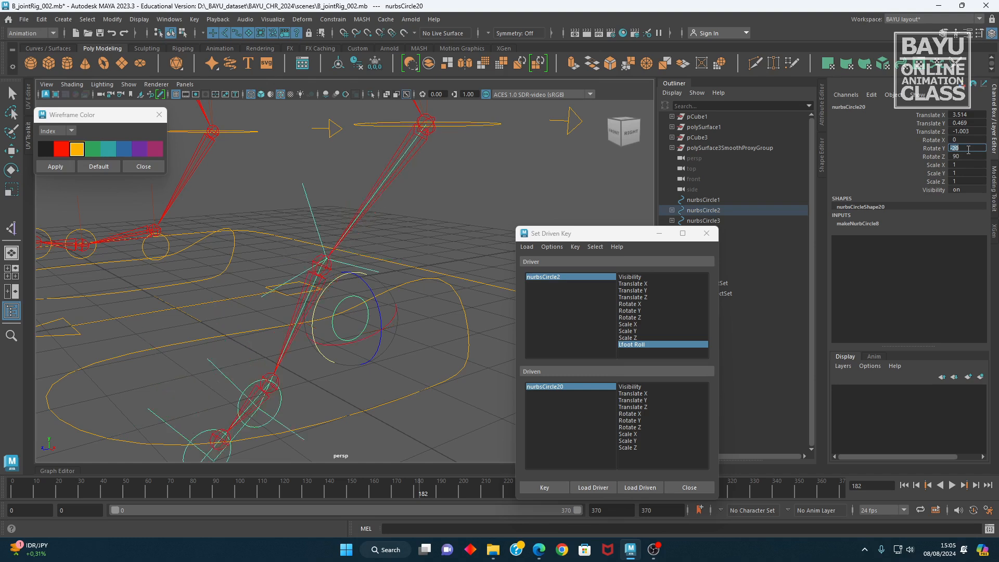
type("20")
key("Return")
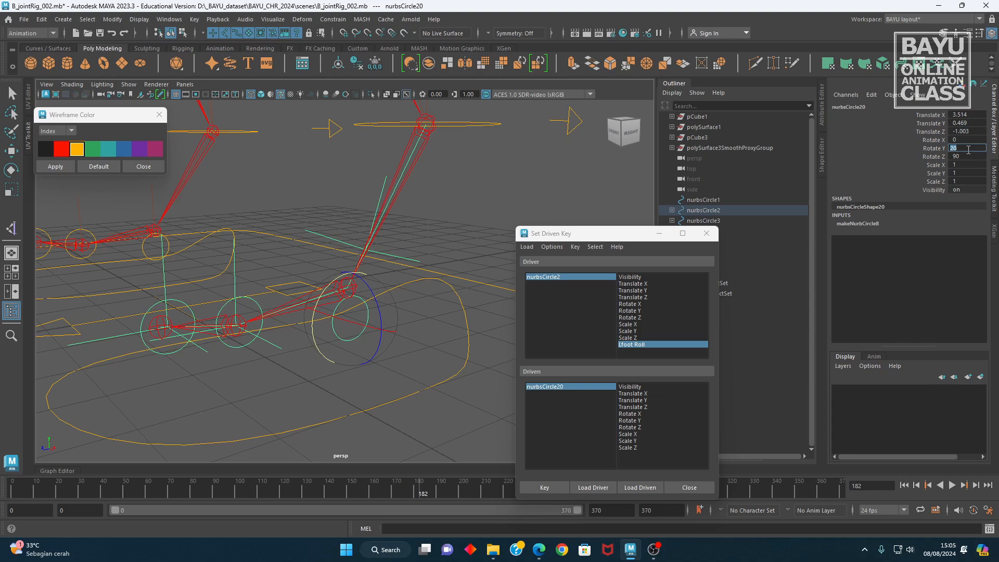
- Set nurbsCircle20's Rotate Y to 40, choose it as the driven attribute, and key it against Lfoot Roll at 0
type("40")
key("Return")
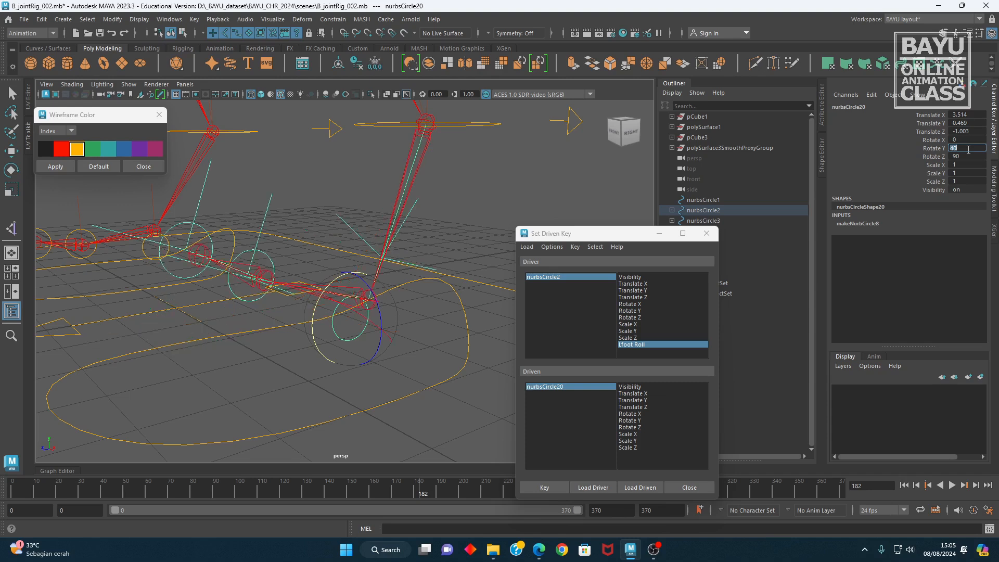
left_click(545, 488)
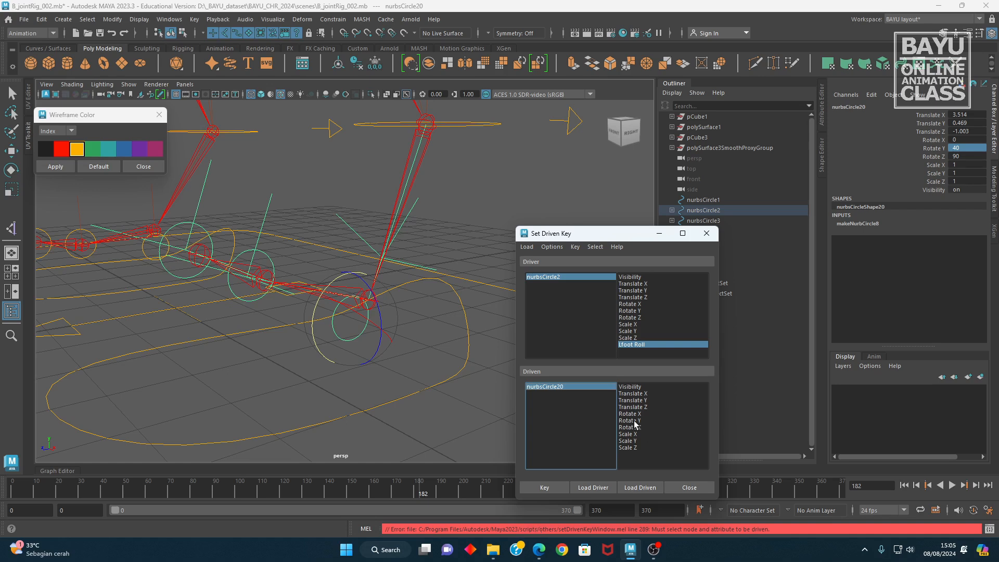
left_click(631, 421)
left_click(545, 489)
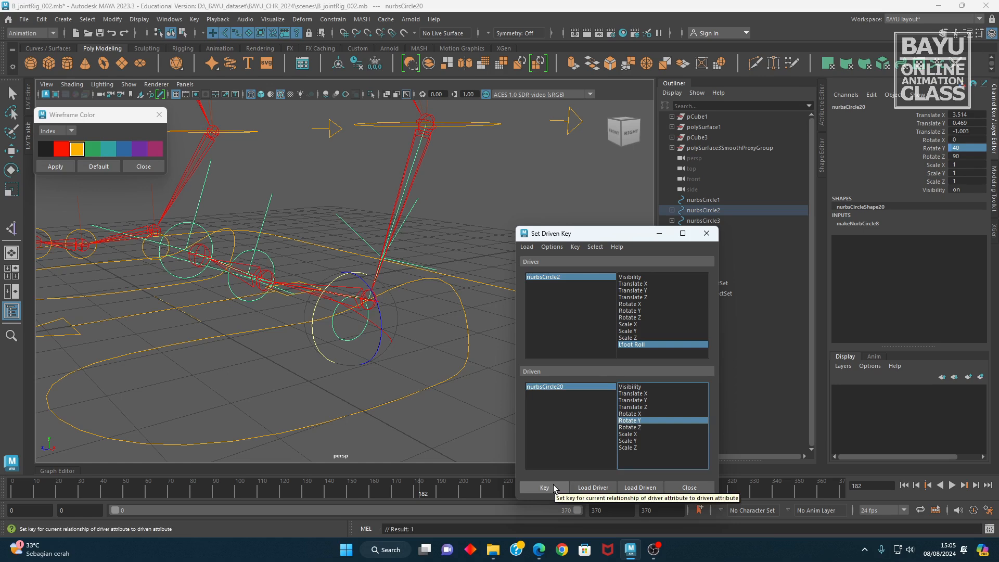
- Set nurbsCircle20's Rotate Y to 20 and set its driven key again with Lfoot Roll at 0
left_click(605, 275)
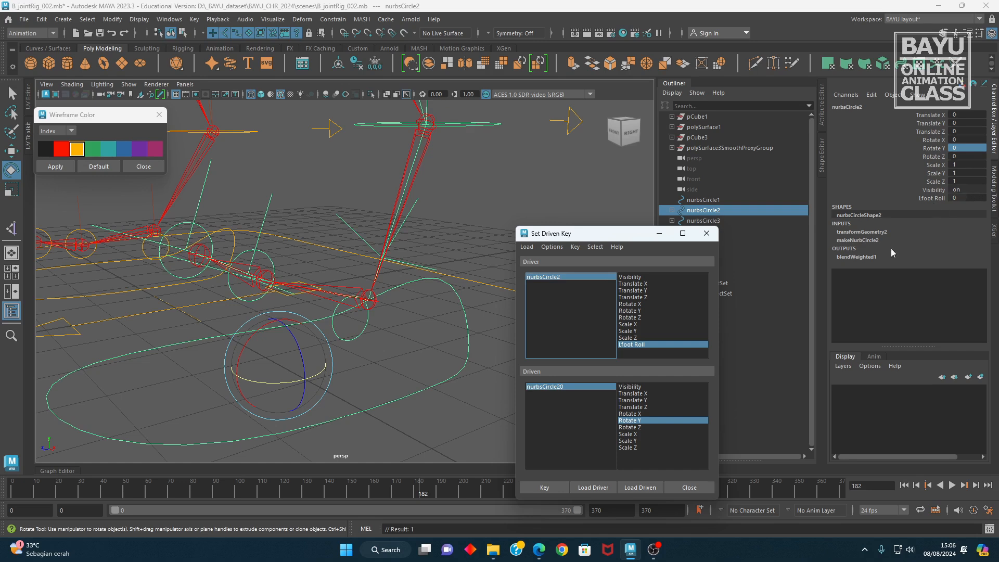
left_click(595, 387)
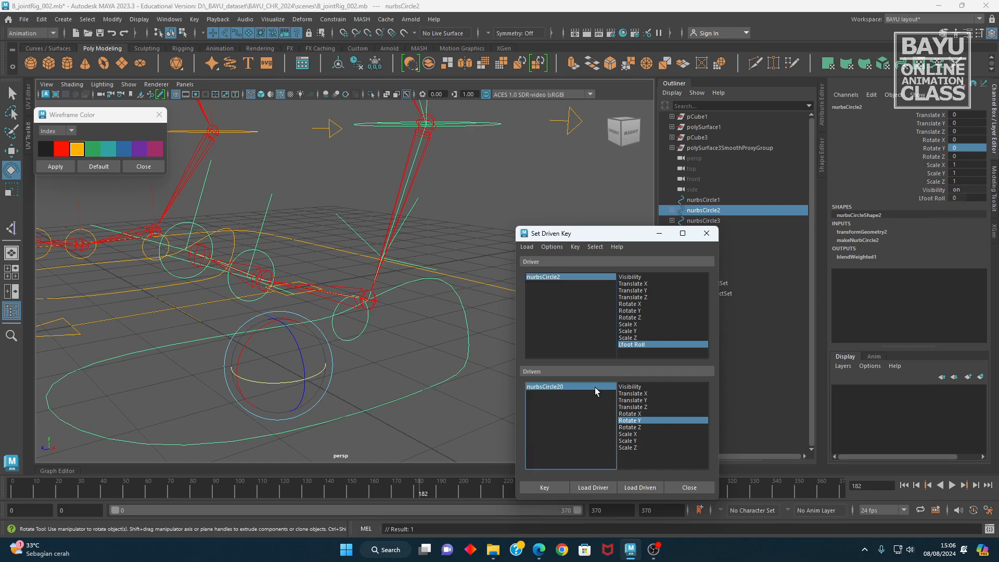
double_click(976, 148)
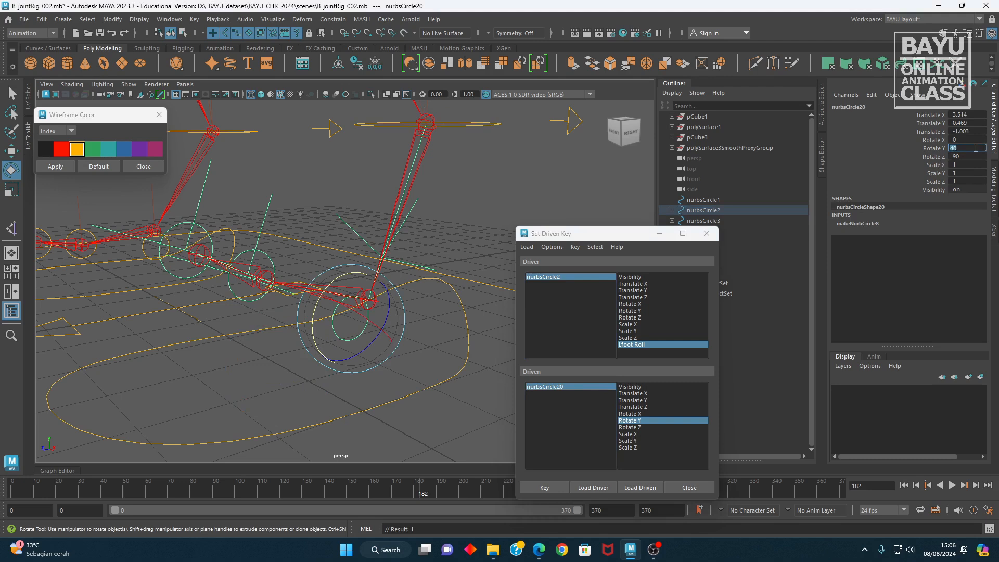
type("0")
key("Return")
key("Return")
left_click(545, 487)
- Set nurbsCircle2's Lfoot Roll to -10 and nurbsCircle20's Rotate Y to 40, and set a driven key between them
left_click(601, 277)
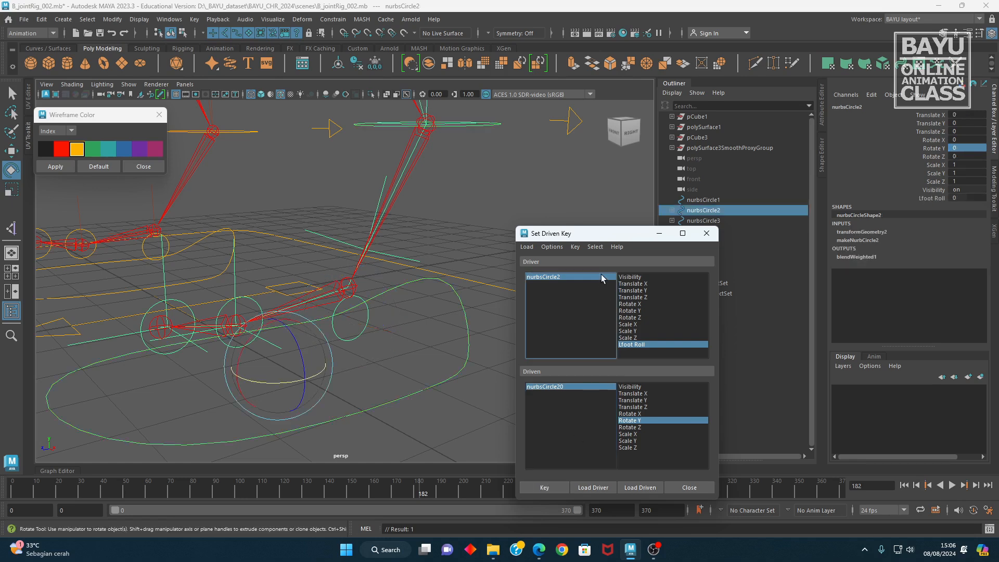
left_click(967, 199)
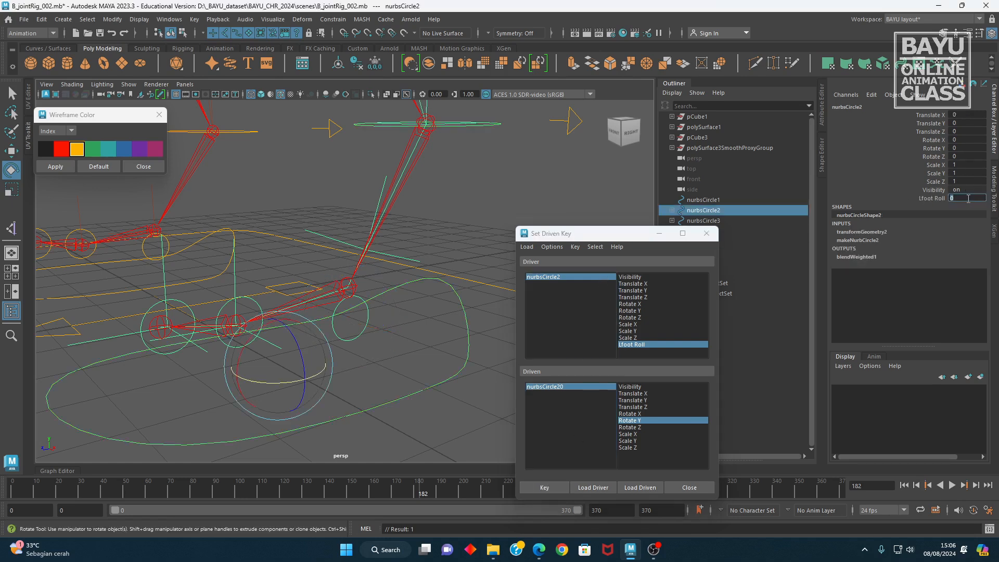
type("-10")
key("Return")
left_click(558, 386)
left_click(971, 149)
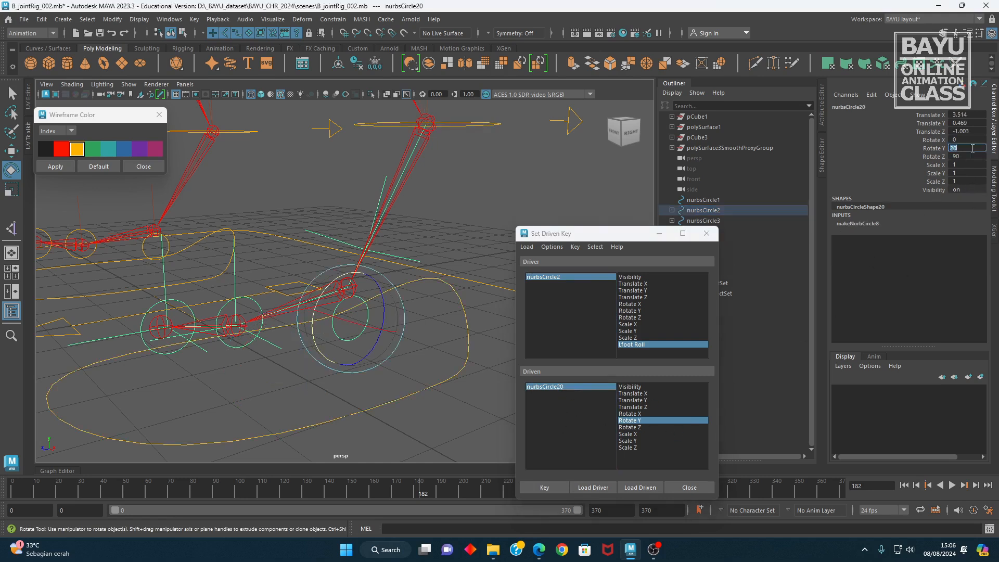
type("40")
key("Return")
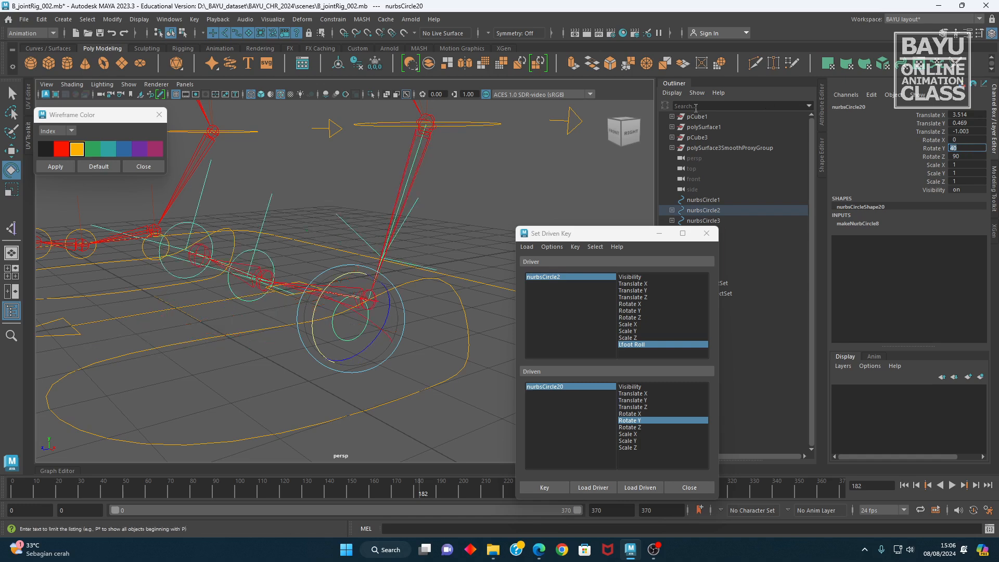
left_click(539, 488)
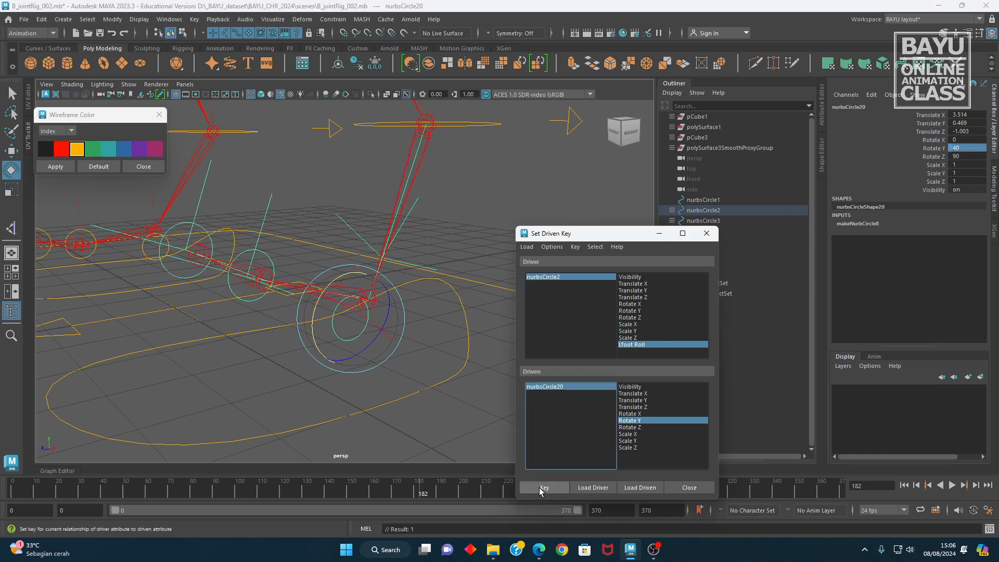
- Minimize Set Driven Key, scrub nurbsCircle2's Lfoot Roll to test the full foot roll, and return it to 0
left_click(659, 233)
middle_click_drag(459, 390, 509, 383, "alt")
left_click_drag(461, 379, 462, 415)
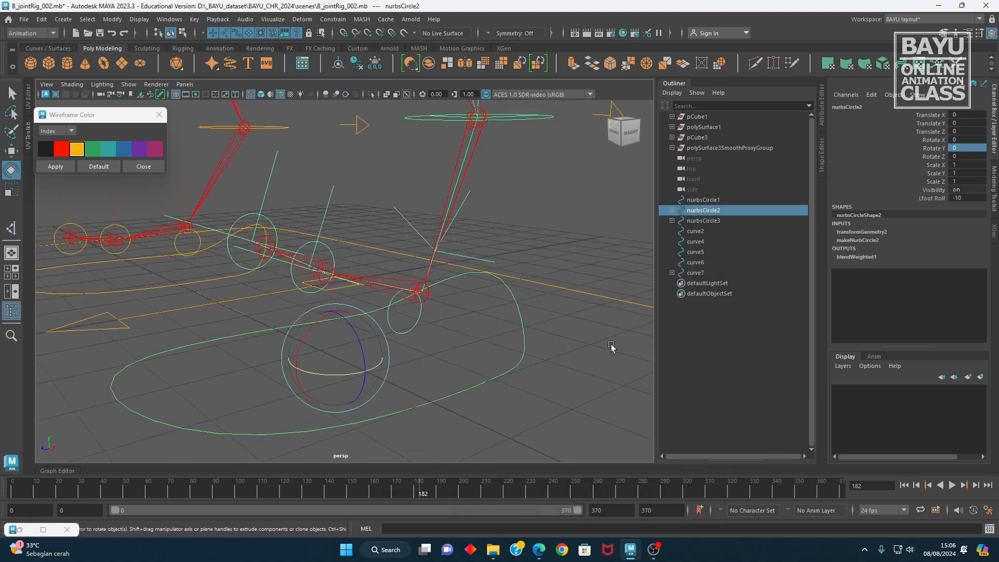
left_click(932, 198)
middle_click_drag(606, 226, 456, 201)
middle_click_drag(574, 203, 692, 227)
left_click(964, 198)
type("0")
key("Return")
- Select the arrow-shaped control curve7 between the feet with the Rotate tool active
left_click_drag(237, 339, 347, 396, "alt")
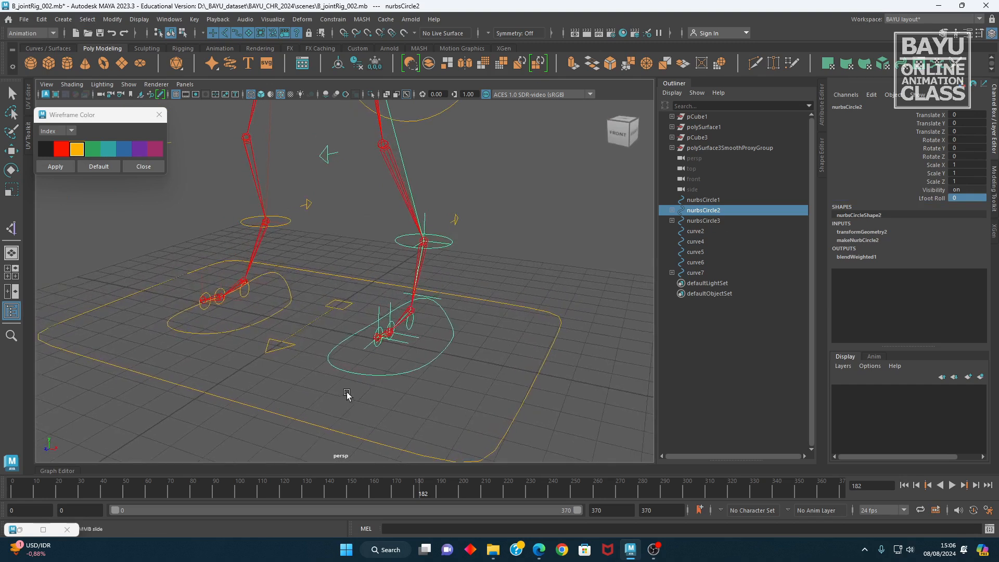
left_click_drag(363, 373, 317, 372, "alt")
left_click(304, 344)
key("e")
middle_click_drag(342, 368, 367, 404, "alt")
right_click_drag(437, 373, 375, 397, "alt")
middle_click_drag(421, 389, 411, 355, "alt")
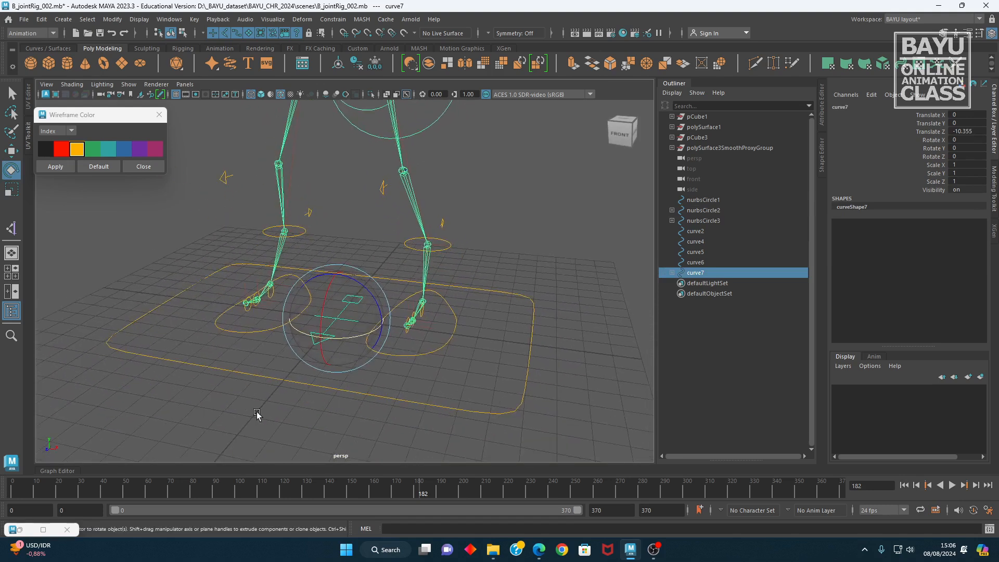
- Point-constrain the arrow control curve7 to the left foot control nurbsCircle2 on all axes, with Maintain offset off
middle_click_drag(367, 387, 348, 370, "alt")
left_click(330, 414)
mouse_move(354, 371)
left_mouse_down("alt")
mouse_move(390, 361)
mouse_move(367, 375)
left_mouse_up("alt")
left_click(399, 333)
right_click_drag(350, 377, 349, 391, "alt")
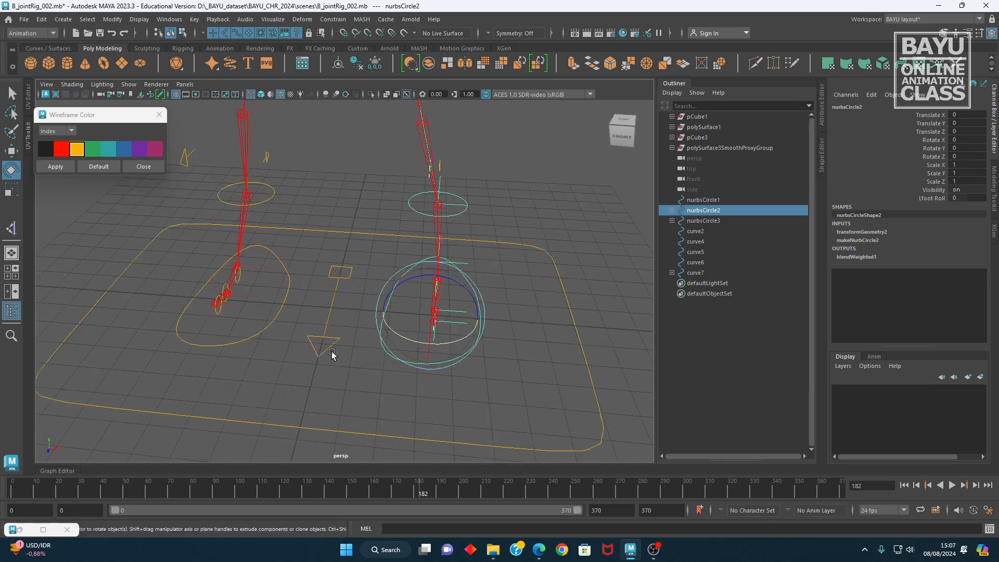
left_click(322, 321, "shift")
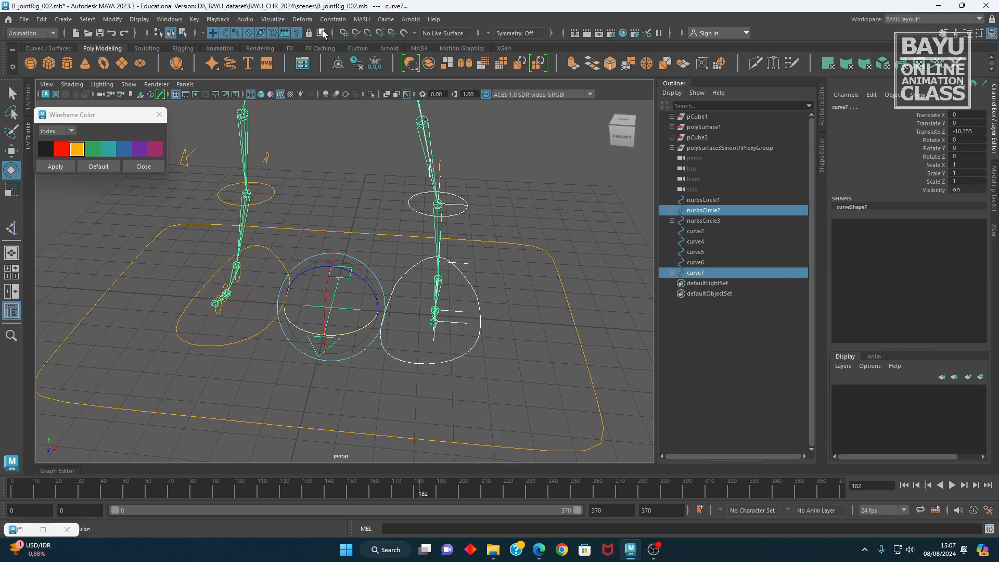
left_click(333, 19)
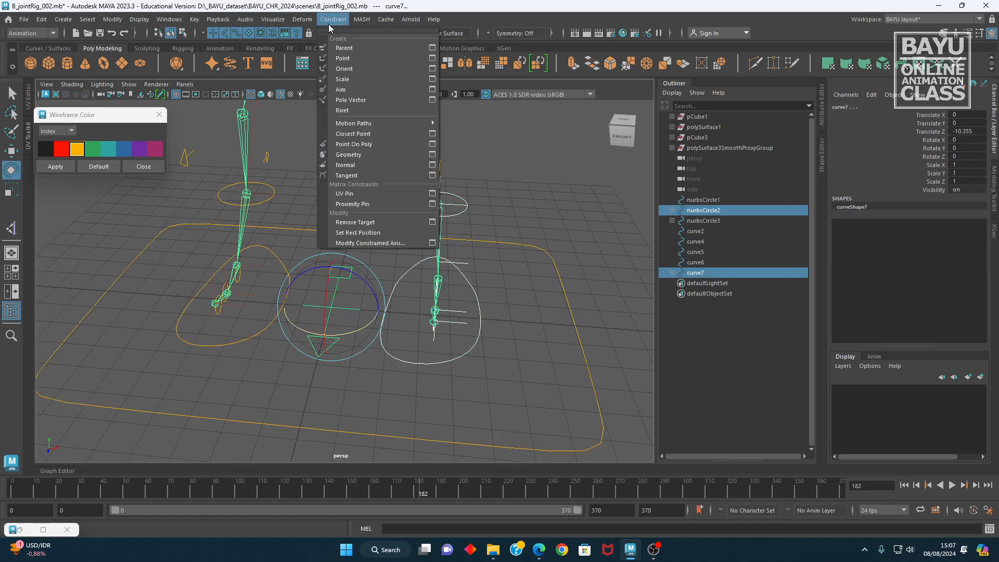
left_click(432, 58)
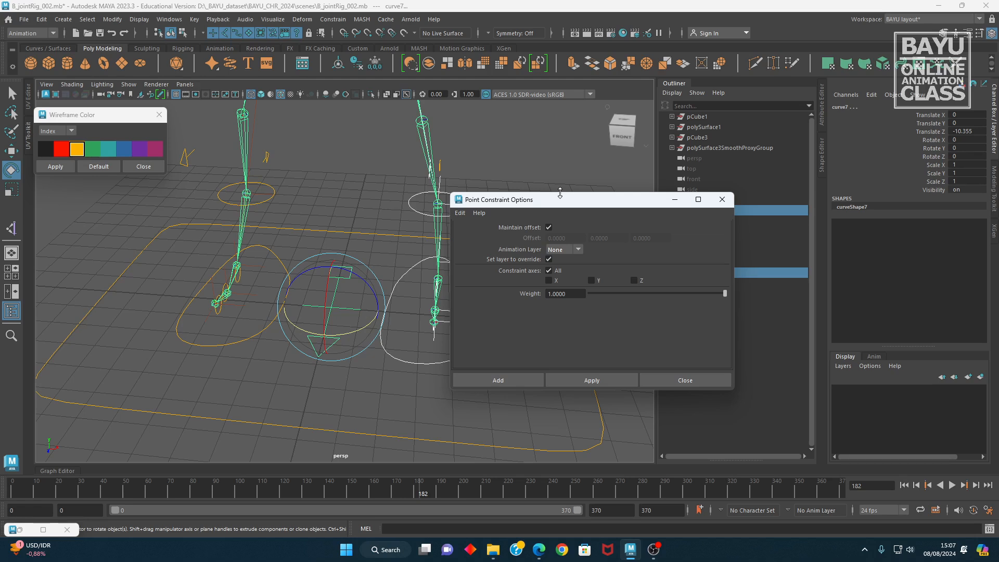
left_click(549, 227)
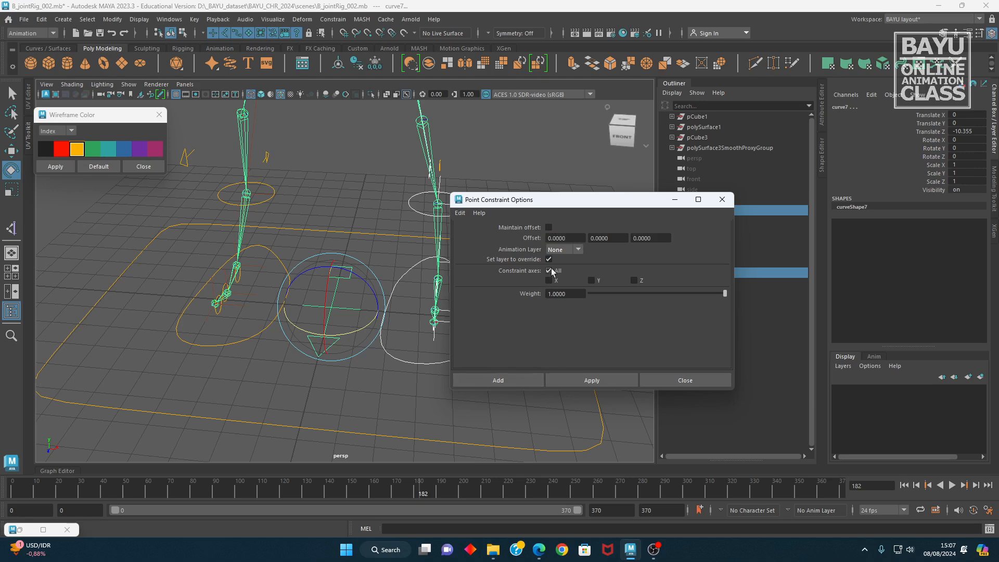
left_click(592, 380)
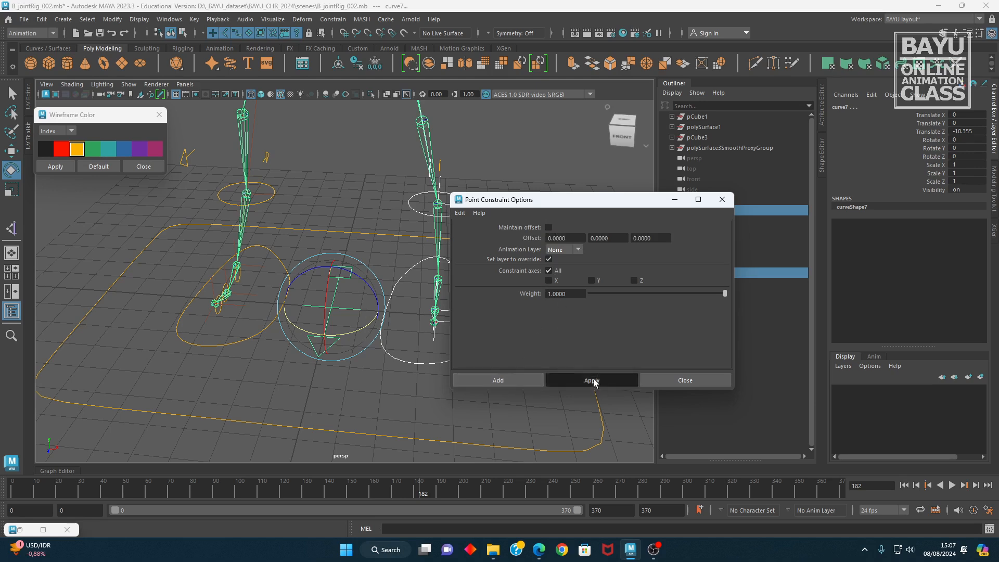
- Point-constrain curve7 to the other foot control nurbsCircle3 with the same options and close the constraint options
left_click_drag(370, 359, 277, 349, "alt")
left_click_drag(162, 308, 199, 339)
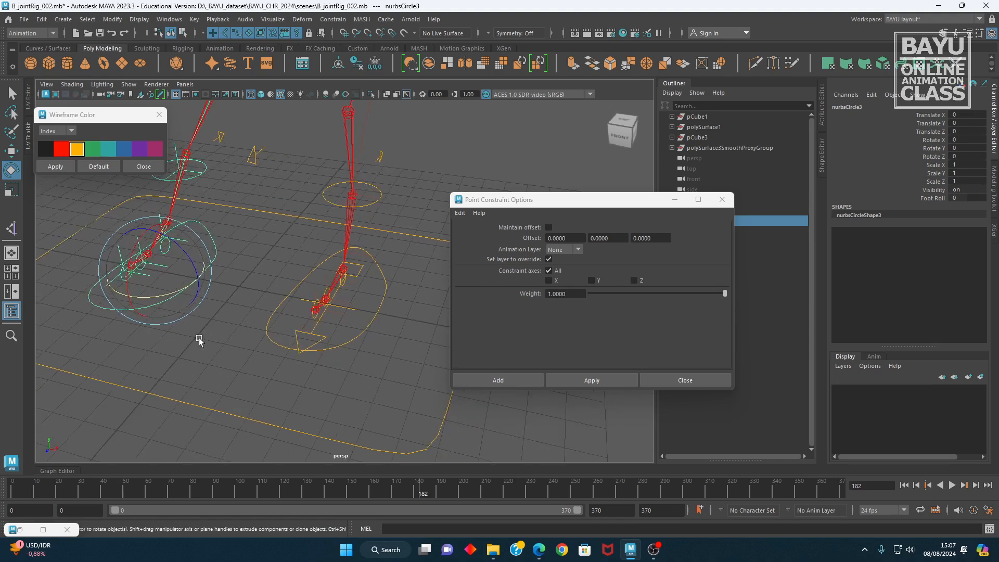
left_click(326, 345)
left_click(587, 379)
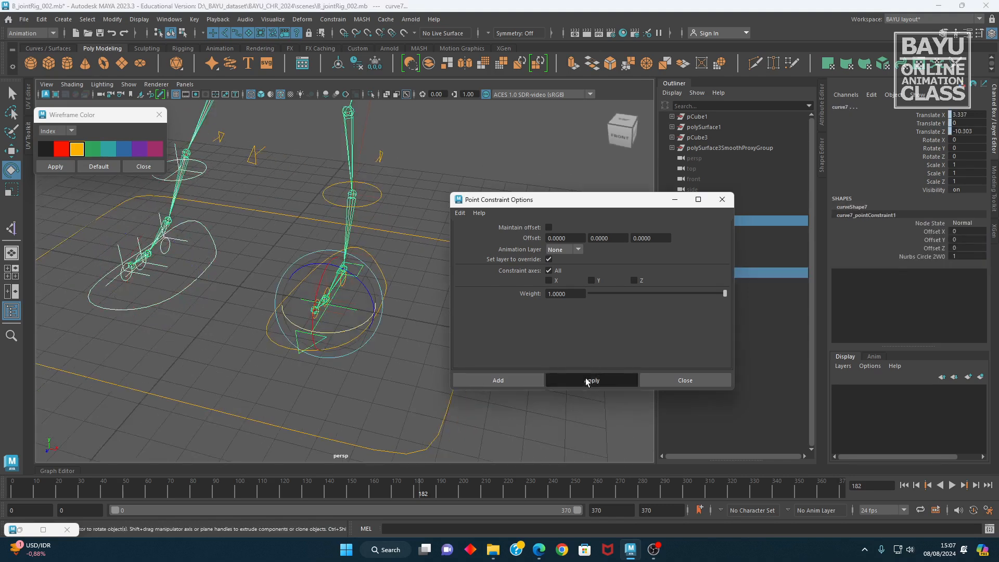
left_click(684, 381)
- Test curve7's point constraint by moving a foot control, and undo the movement
left_click_drag(415, 346, 413, 288, "alt")
left_click(349, 373)
key("w")
right_click_drag(461, 331, 304, 334, "alt")
middle_click_drag(360, 324, 369, 372, "alt")
left_click_drag(369, 373, 455, 379, "alt")
key("ctrl+z")
key("ctrl+z")
- Raise nurbsCircle2 to a Translate Y of about 1.7 to test how curve7 follows, and revert it
left_click_drag(390, 403, 328, 385, "alt")
right_click_drag(328, 386, 420, 387, "alt")
middle_click_drag(420, 385, 423, 376, "alt")
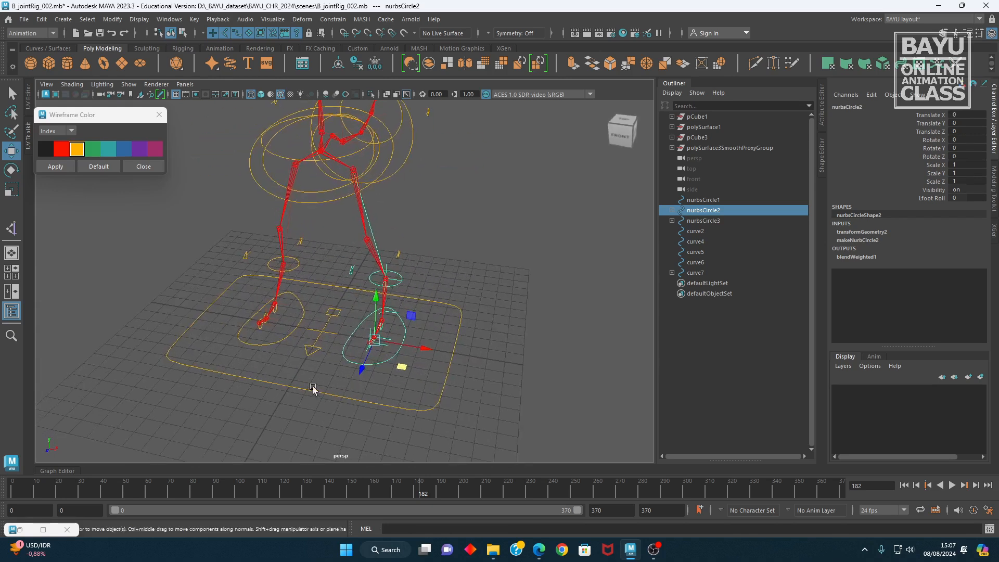
middle_click_drag(313, 364, 310, 378, "alt")
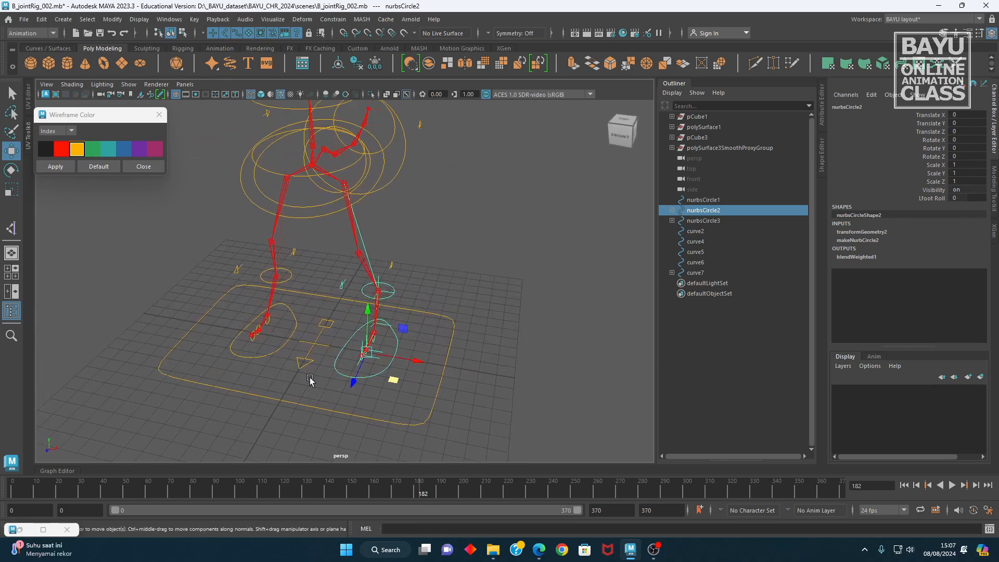
mouse_move(310, 378)
left_mouse_down("alt")
mouse_move(321, 373)
mouse_move(312, 378)
left_mouse_up("alt")
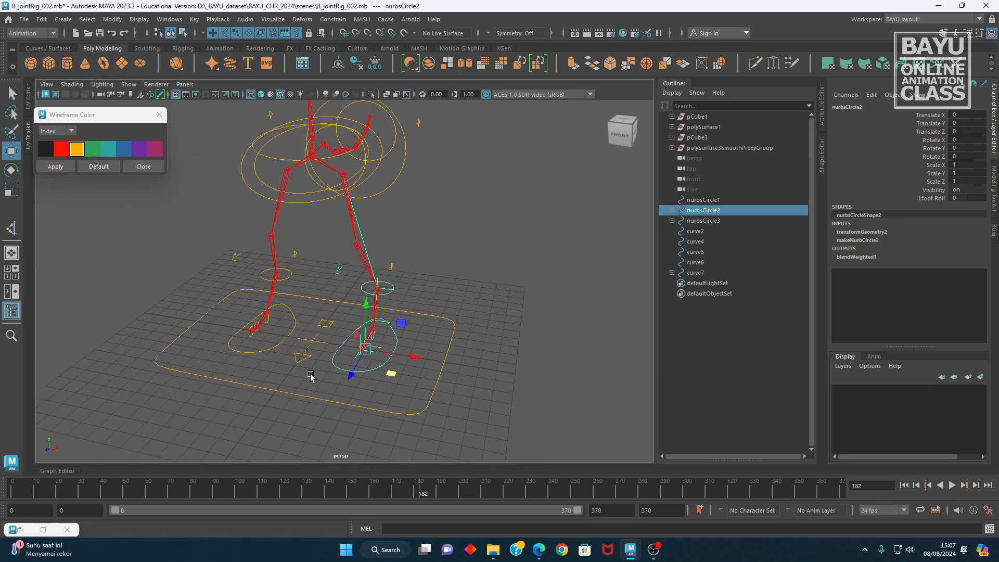
left_click(301, 353)
mouse_move(370, 394)
left_mouse_down("alt")
mouse_move(341, 373)
mouse_move(381, 379)
mouse_move(370, 398)
left_mouse_up("alt")
left_click(382, 379)
left_click_drag(362, 344, 358, 311)
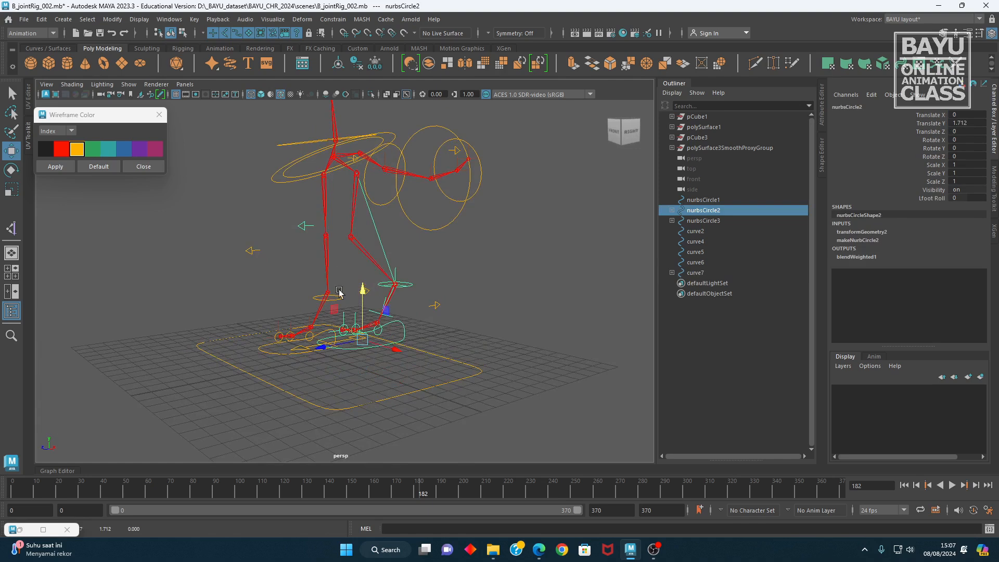
left_click_drag(263, 431, 352, 397, "alt")
- Break the constraint connection on curve7's Translate Y channel
left_click(347, 378)
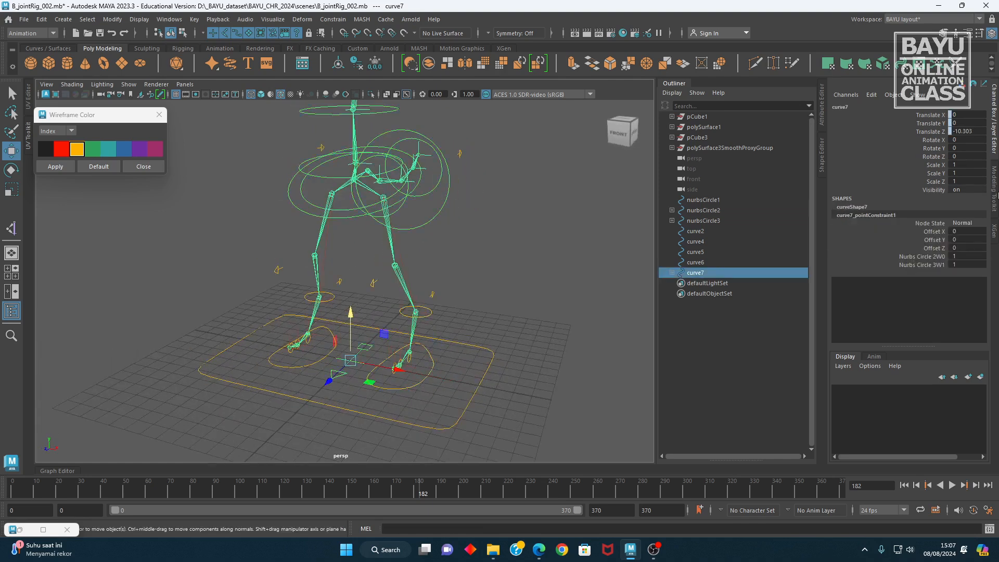
left_click(931, 124)
right_click(932, 125)
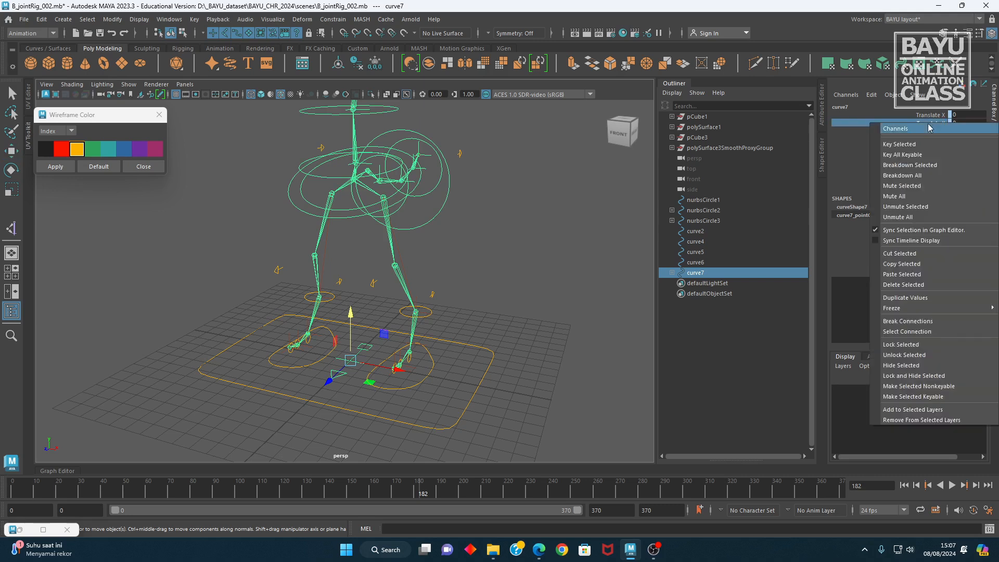
left_click(931, 319)
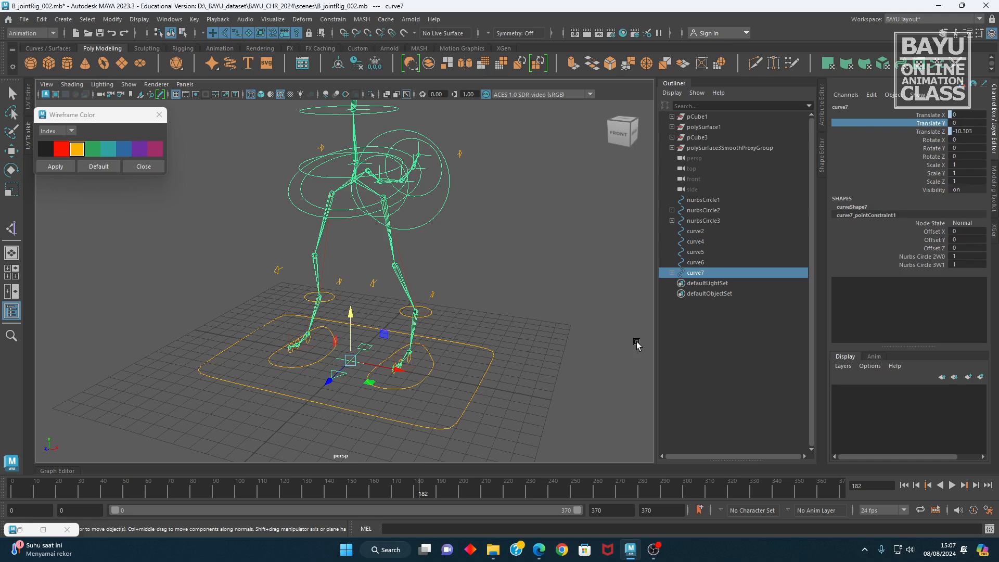
- Orient-constrain curve7 to nurbsCircle2 on the Y axis only, with Maintain offset on
left_click_drag(431, 315, 279, 383, "alt")
right_click_drag(279, 384, 397, 377, "alt")
middle_click_drag(397, 377, 366, 370, "alt")
left_click_drag(366, 370, 374, 371, "alt")
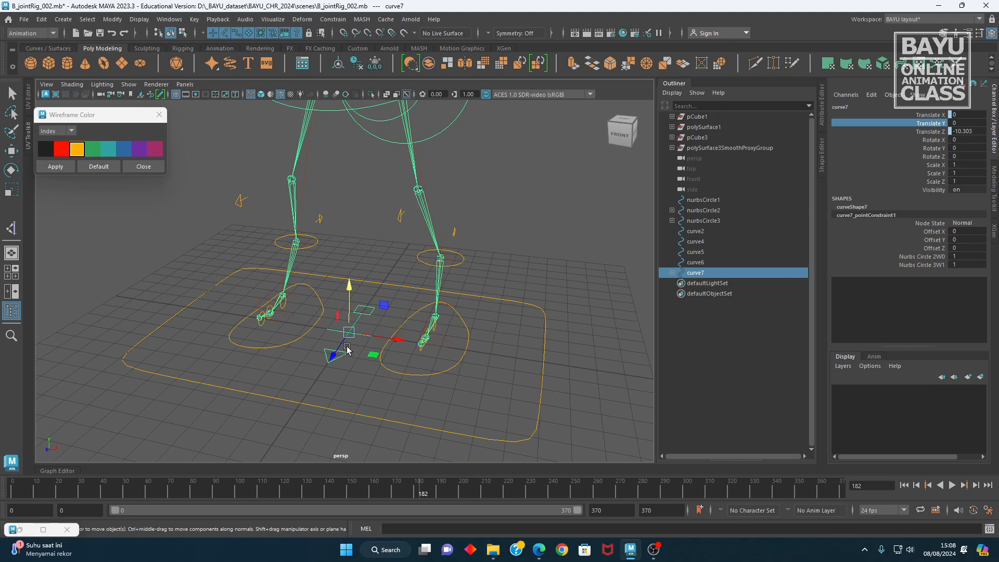
scroll(389, 401, "up", 5)
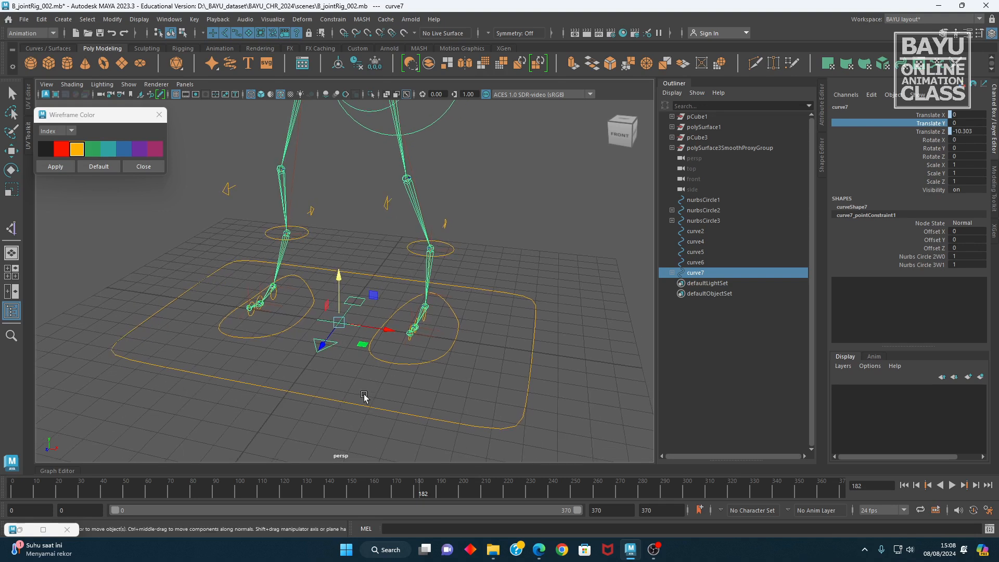
left_click(396, 337)
scroll(379, 358, "up", 1)
left_click(326, 348)
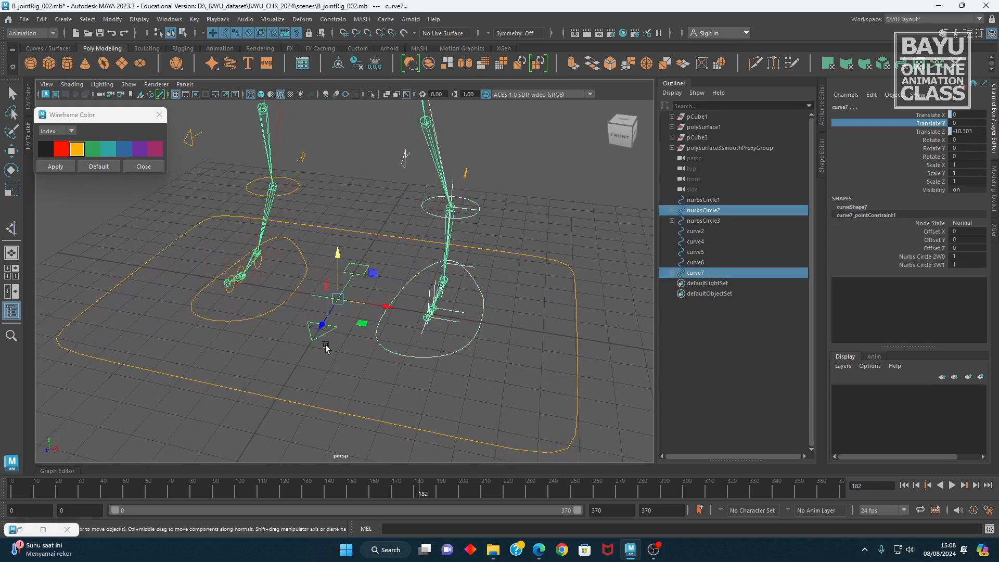
left_click(333, 20)
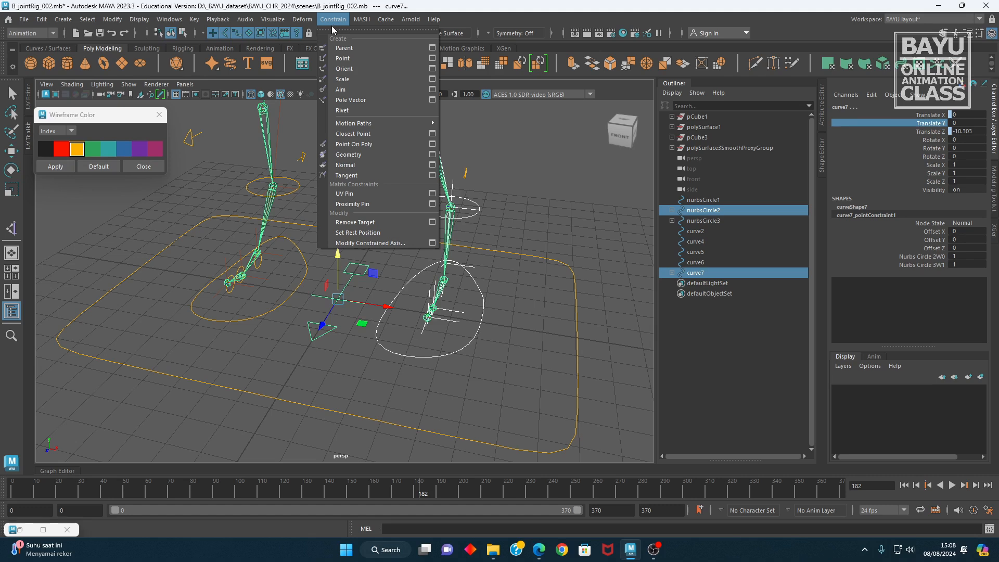
left_click(432, 68)
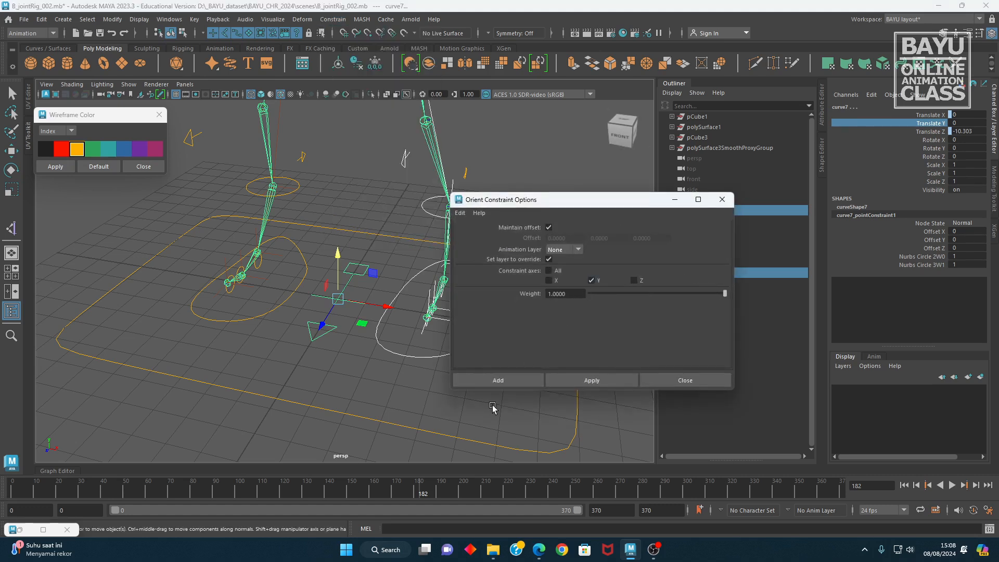
left_click(567, 381)
- Orient-constrain curve7 to nurbsCircle3 on the Y axis with Maintain offset on, and close the constraint options
left_click(260, 316)
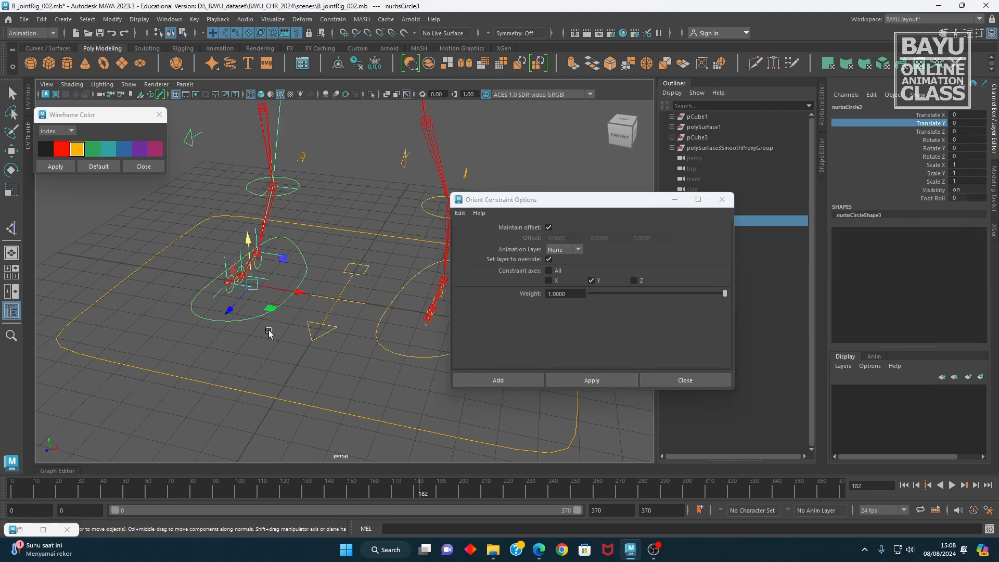
left_click(318, 343, "shift")
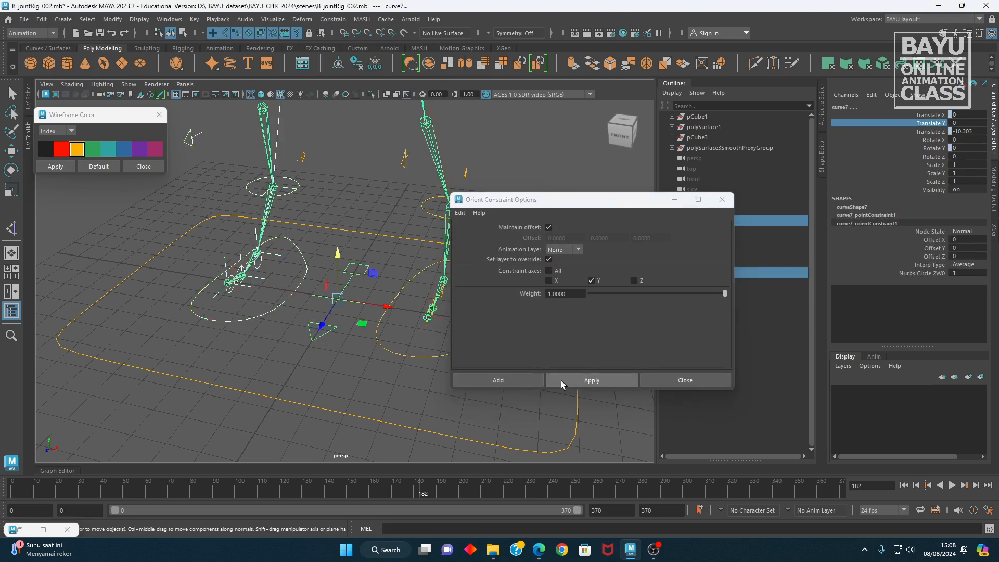
left_click(599, 382)
left_click(661, 383)
- Test the constraints on curve7 by moving nurbsCircle2, and undo the changes
left_click_drag(422, 319, 423, 345, "alt")
left_click_drag(423, 325, 431, 346)
left_click_drag(431, 346, 448, 369, "alt")
middle_click_drag(451, 369, 458, 295, "alt")
left_click_drag(385, 303, 382, 331, "alt")
left_click_drag(415, 264, 277, 383)
key("e")
key("ctrl+z")
key("ctrl+z")
key("w")
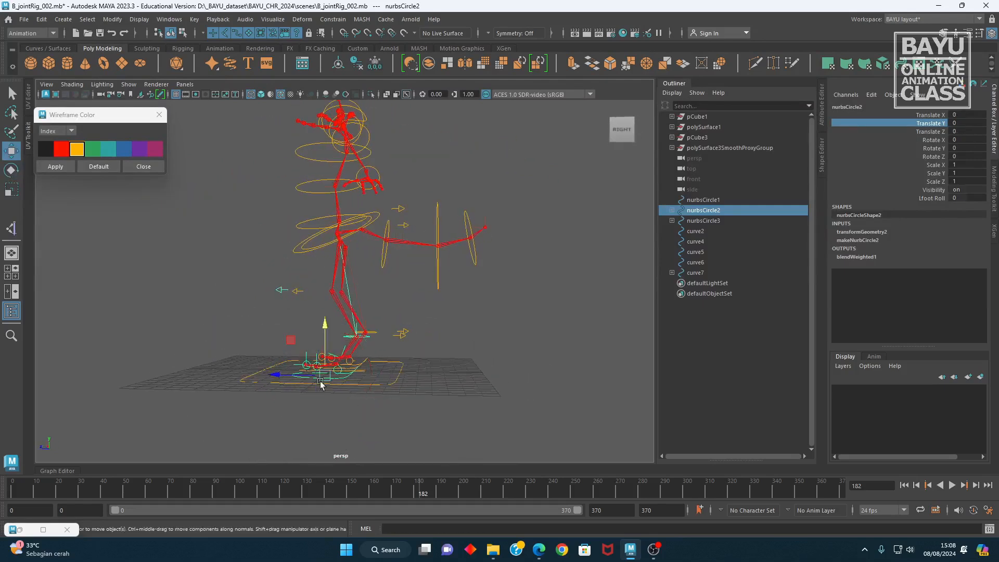
- Test-pose nurbsCircle2 with Translate Y about 3.2, Translate Z about -3.4 and Rotate X about 40, and undo the pose
left_click_drag(365, 385, 378, 387, "alt")
left_click_drag(314, 337, 358, 293)
left_click_drag(380, 365, 408, 372, "alt")
key("e")
mouse_move(370, 336)
left_mouse_down()
mouse_move(369, 317)
mouse_move(360, 343)
left_mouse_up()
left_click_drag(380, 405, 335, 458, "alt")
key("ctrl+z")
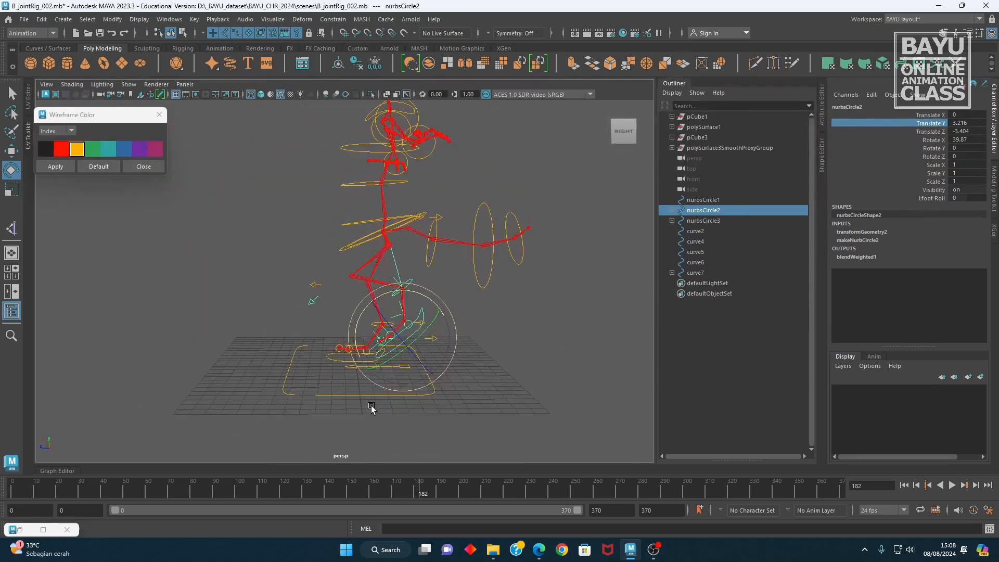
key("ctrl+z")
key("ctrl+z")
key("ctrl+z")
- Move the pelvis control PELVIS01_nurbs slightly sideways as a test and undo the move
left_click_drag(420, 455, 268, 381, "alt")
right_click_drag(268, 382, 397, 340, "alt")
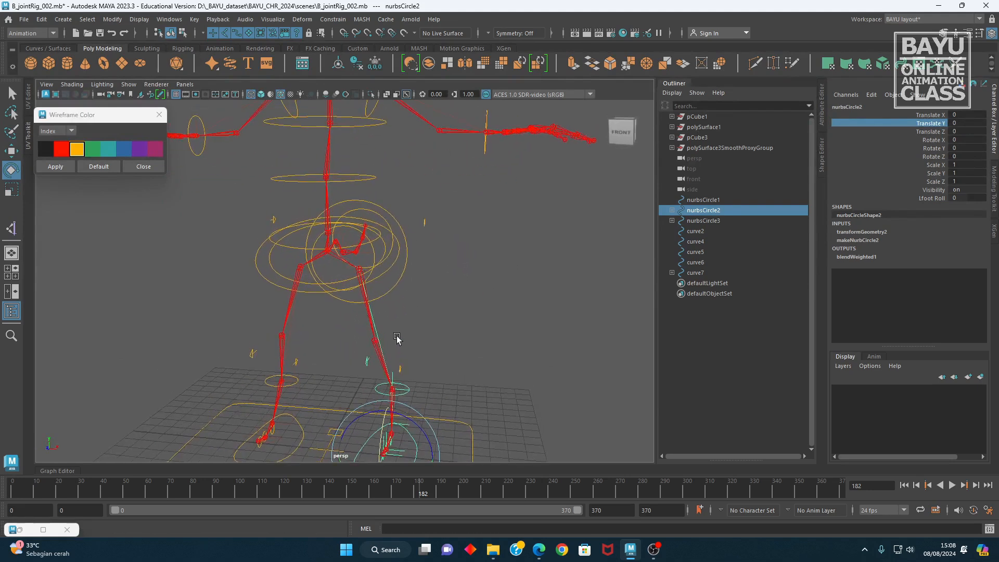
left_click(334, 282)
left_click_drag(362, 317, 375, 339, "alt")
key("w")
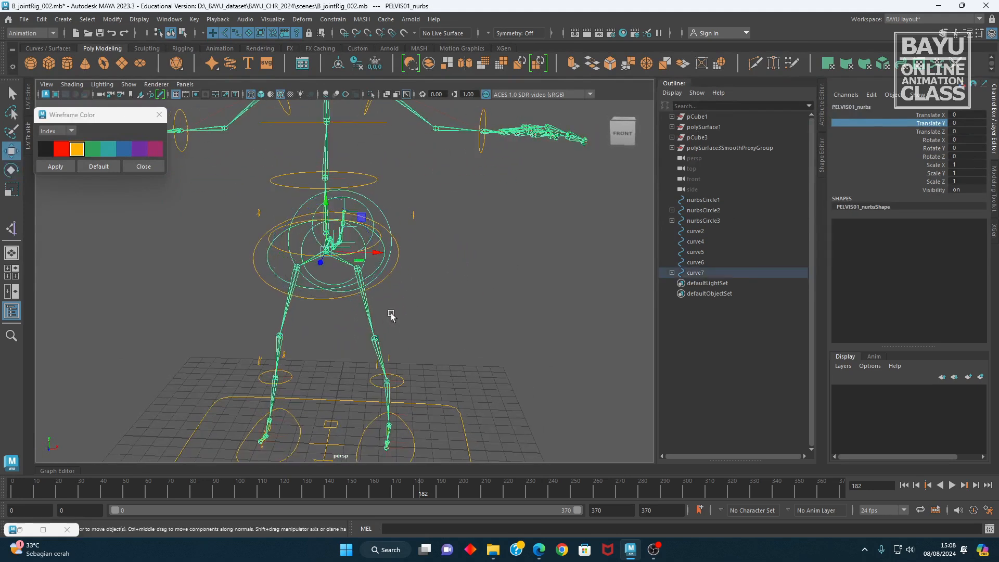
middle_click_drag(393, 317, 384, 261, "alt")
left_click_drag(383, 261, 391, 255, "alt")
mouse_move(394, 219)
left_mouse_down()
mouse_move(381, 218)
mouse_move(390, 218)
left_mouse_up()
key("ctrl+z")
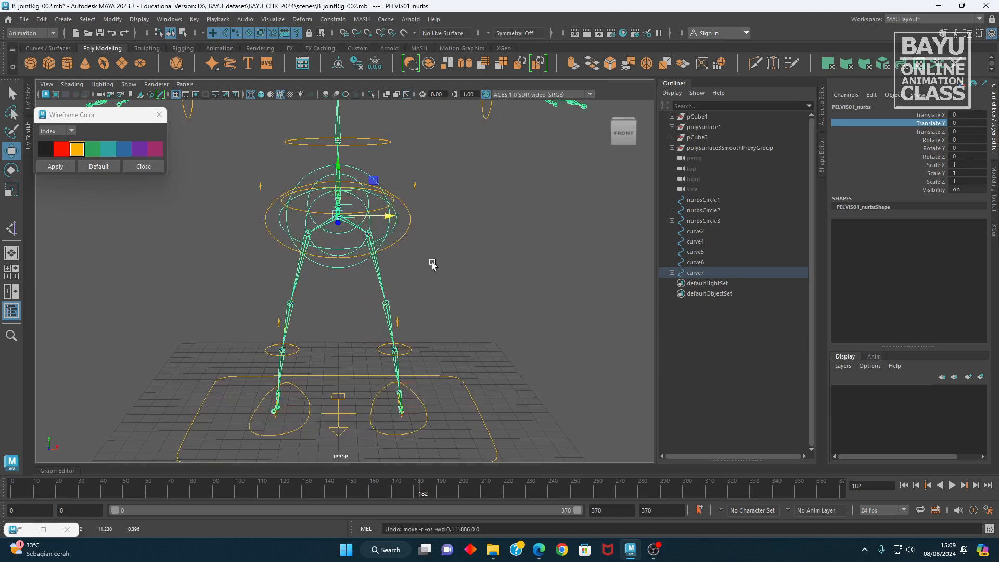
- Show the character's polygon mesh in the perspective view and frame the whole rig
left_click_drag(476, 302, 435, 312, "alt")
middle_click_drag(523, 291, 503, 340, "alt")
scroll(503, 340, "down", 5)
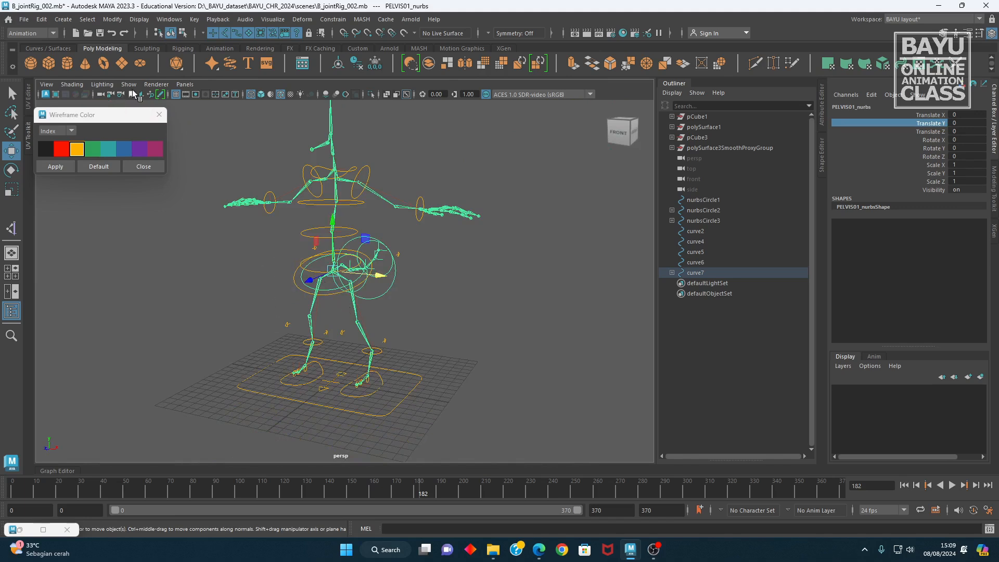
left_click(130, 85)
left_click(137, 116)
left_click_drag(371, 341, 365, 347, "alt")
middle_click_drag(365, 347, 391, 363, "alt")
left_click_drag(391, 364, 353, 362, "alt")
- Save the scene under the new name B_jointRig_003.mb
left_click(24, 19)
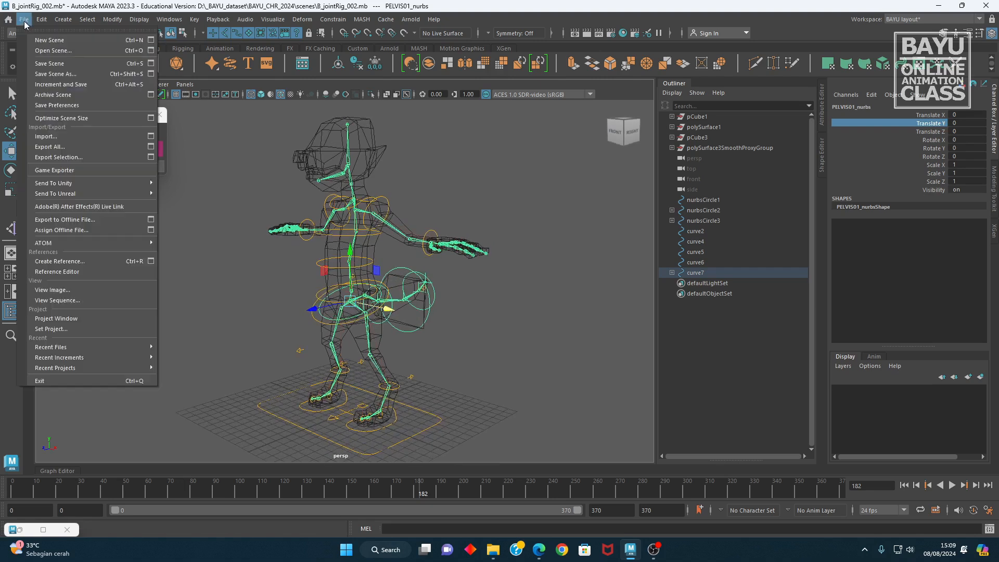
left_click(74, 76)
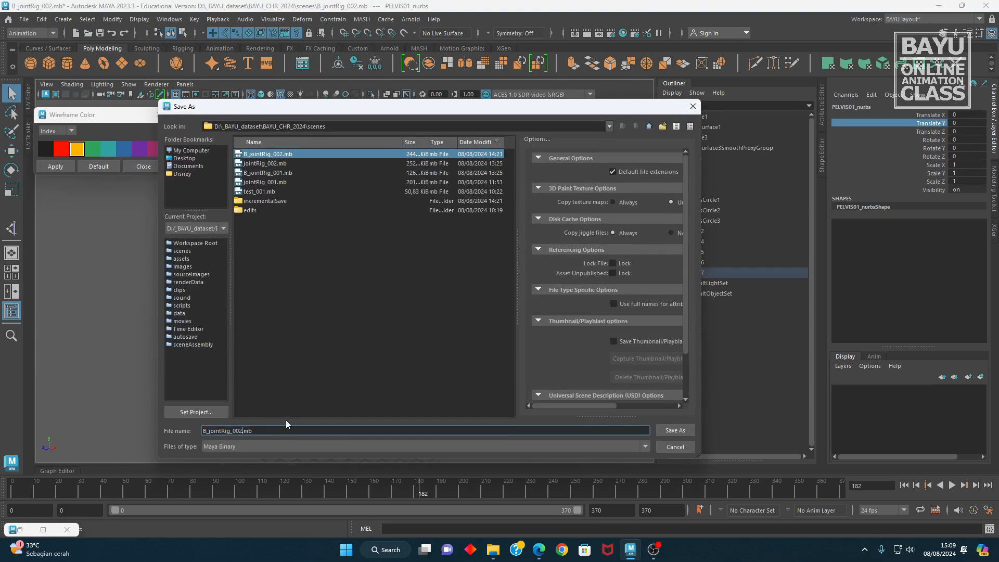
key("BackSpace")
type("3")
key("Return")
- Select the character mesh polySurface3 together with the root joint joint21 of the skeleton
left_click_drag(389, 196, 414, 180, "alt")
left_click(384, 160)
left_click_drag(439, 260, 408, 321, "alt")
scroll(351, 331, "up", 2)
middle_click_drag(362, 374, 364, 331, "alt")
scroll(372, 303, "up", 1)
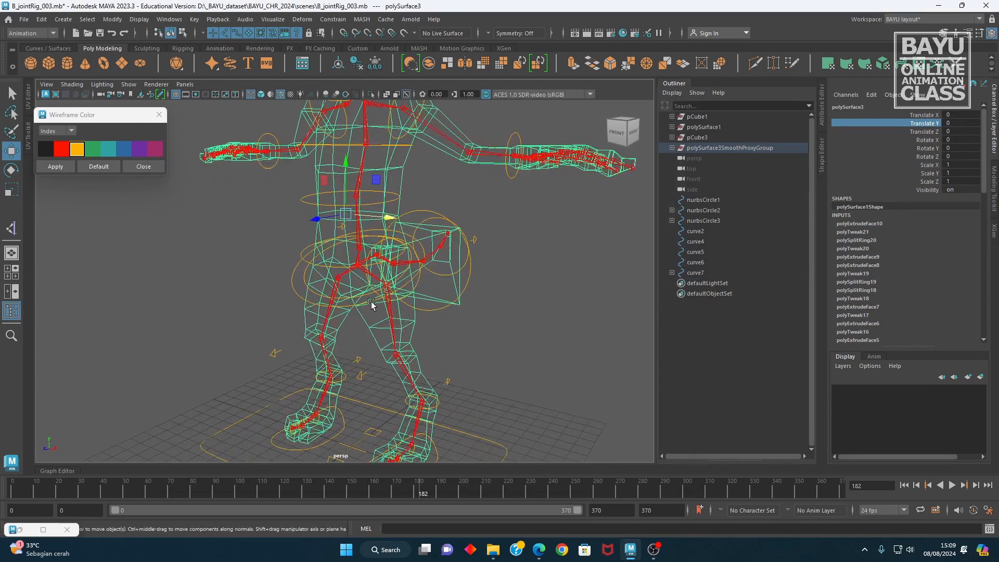
left_click_drag(371, 302, 363, 275, "alt")
left_click(358, 264, "shift")
left_click_drag(443, 319, 431, 337, "alt")
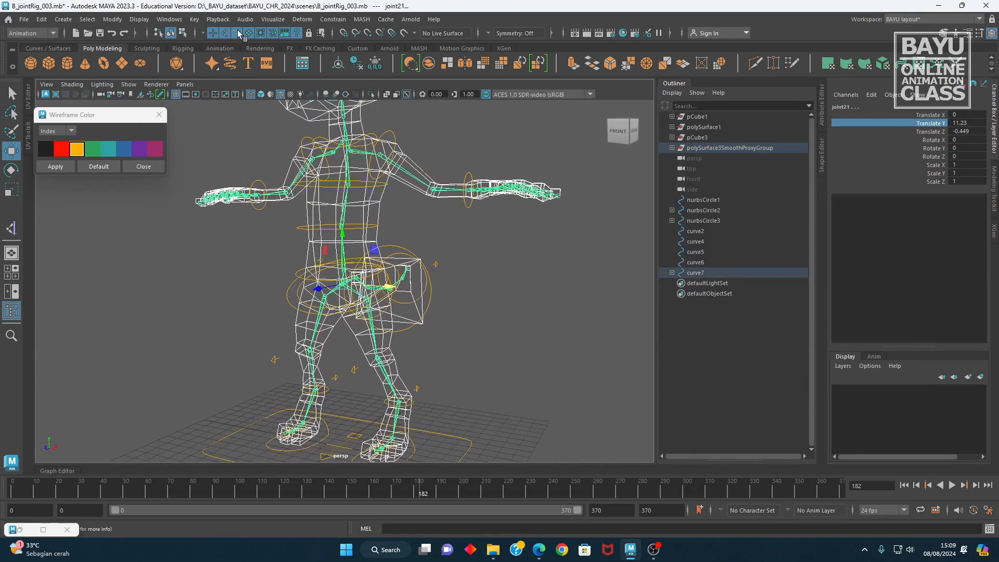
- Bind the mesh to the skeleton with Bind Skin, using the joint hierarchy and the Geodesic Voxel bind method
left_click(47, 32)
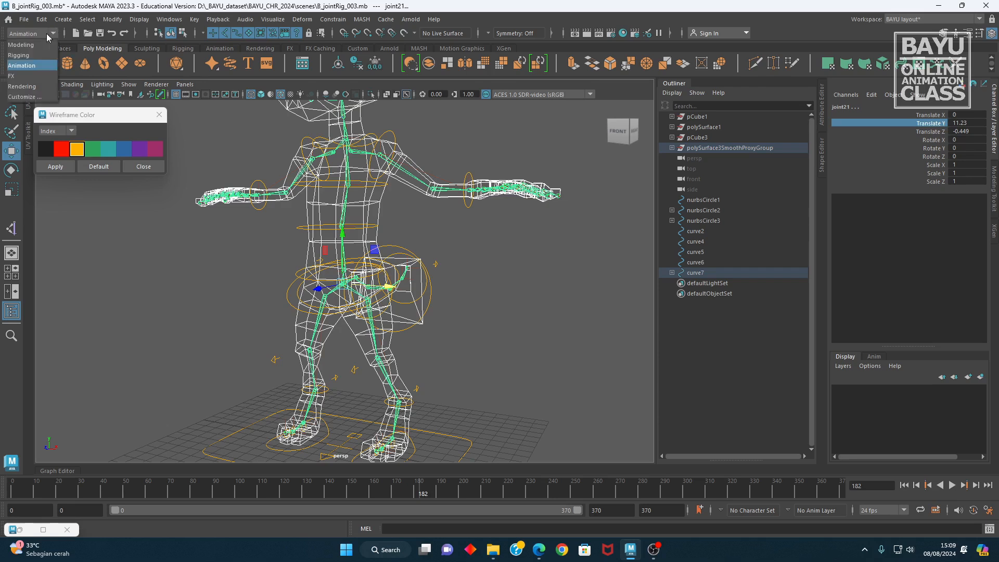
left_click(33, 58)
left_click(227, 19)
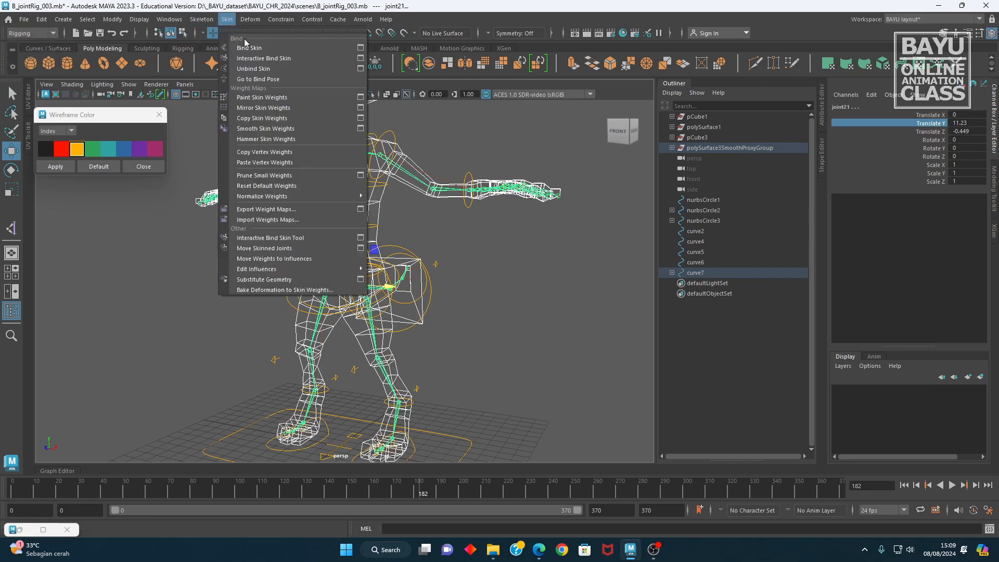
left_click(361, 48)
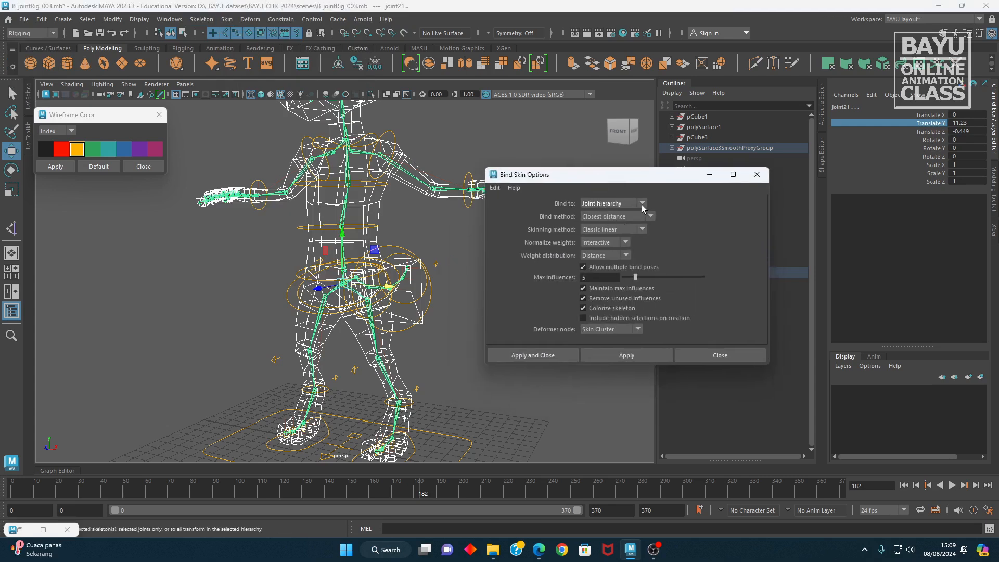
left_click(650, 217)
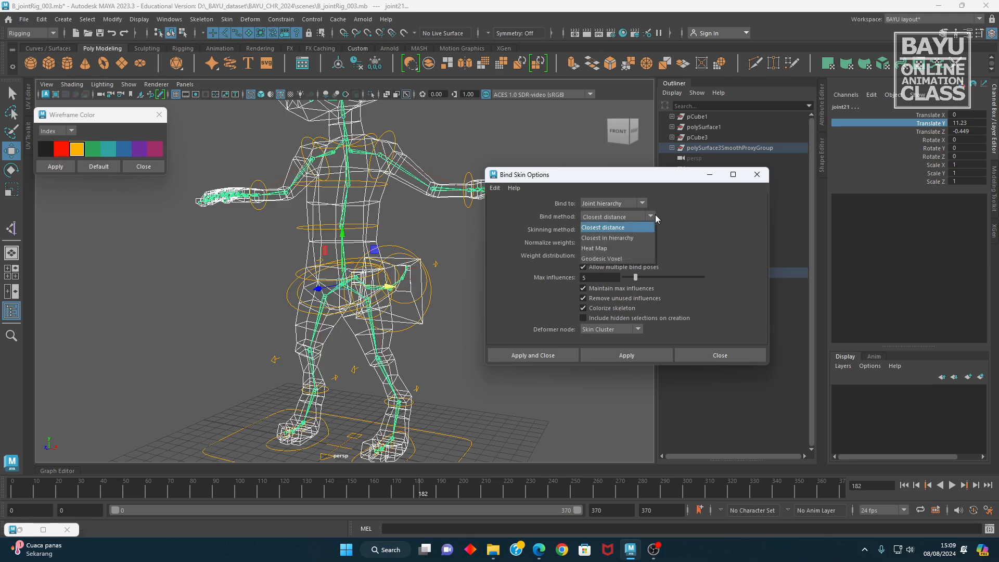
left_click(629, 258)
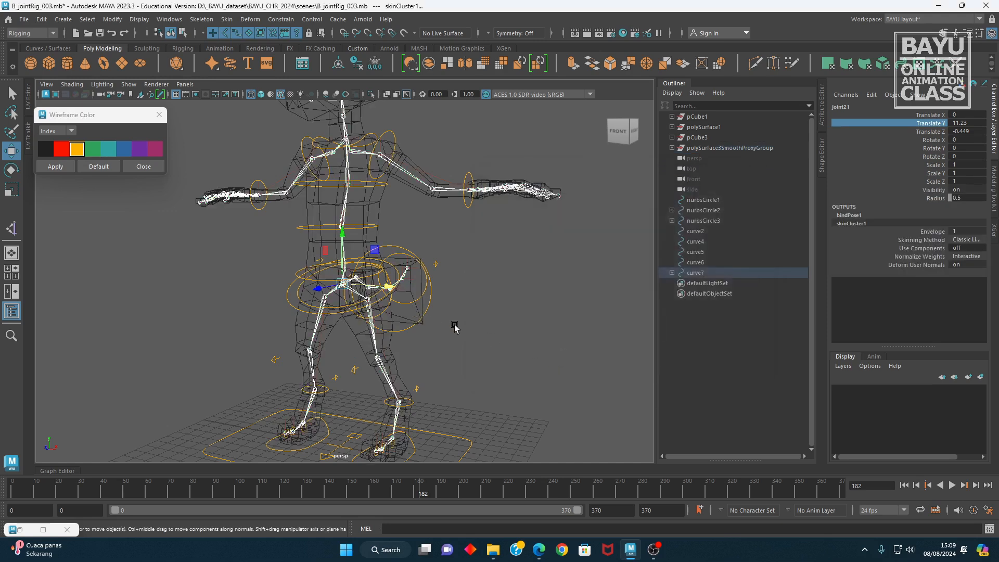
- Set the wireframe color of the root joint joint21 and its skeleton to red
middle_click_drag(461, 365, 471, 324, "alt")
left_click_drag(470, 324, 490, 325, "alt")
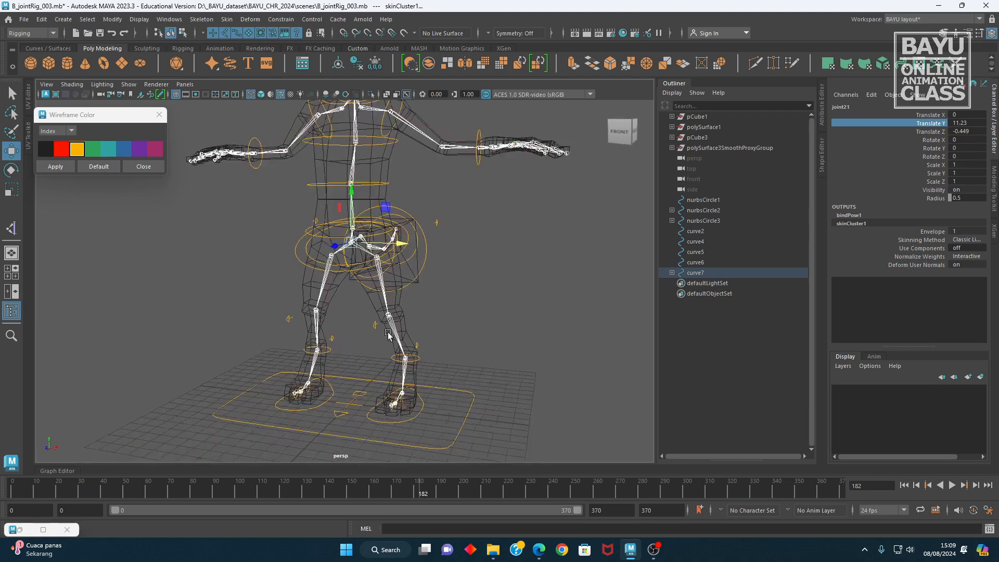
left_click(309, 257)
left_click_drag(309, 257, 380, 363, "alt")
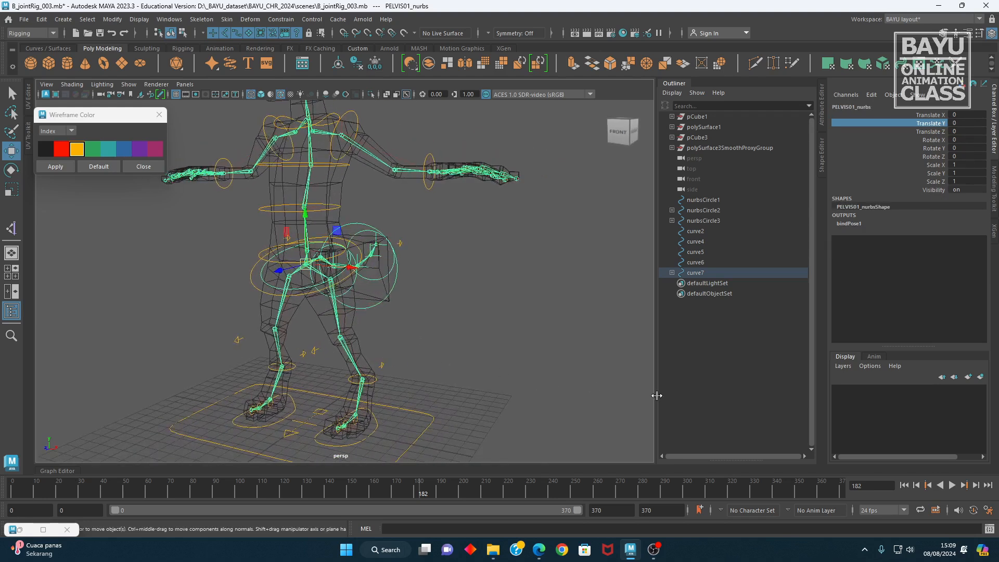
left_click_drag(464, 306, 444, 332, "alt")
left_click(392, 324)
left_click(356, 248)
left_click_drag(371, 270, 398, 286, "alt")
left_click(329, 294)
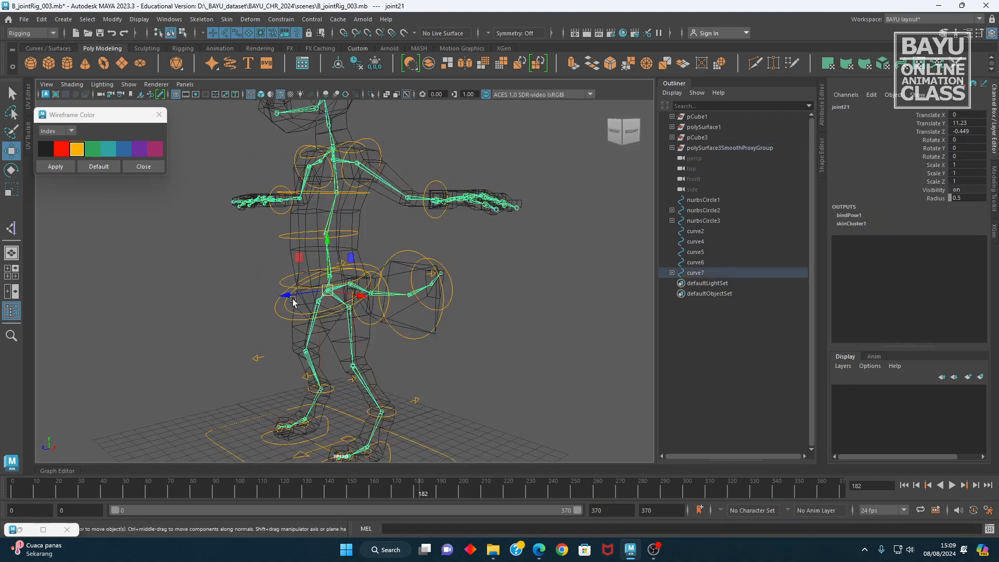
left_click(62, 149)
left_click(88, 187)
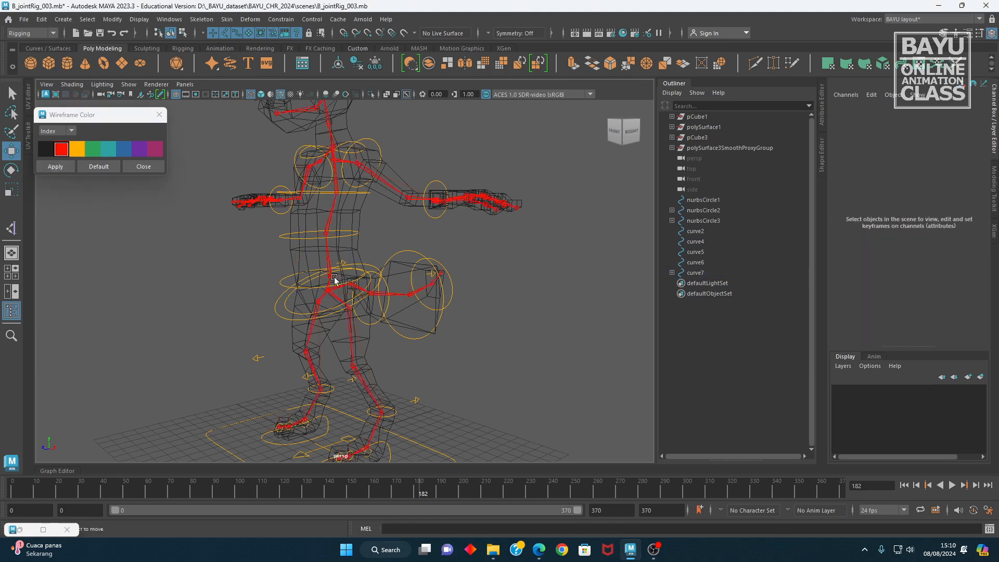
- Create a smooth proxy of the bound character mesh polySurface3
left_click_drag(366, 255, 366, 255)
key("f")
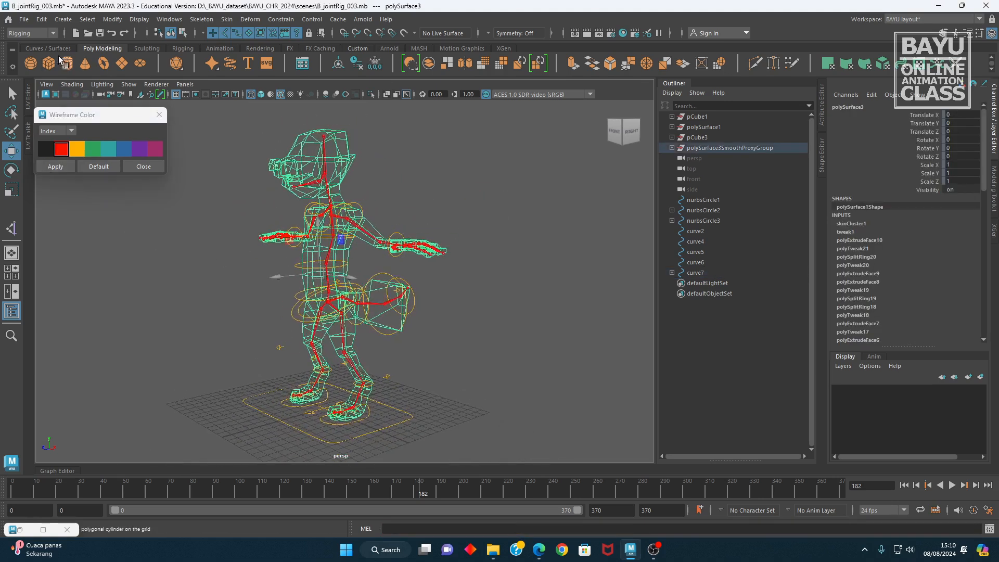
left_click(39, 33)
left_click(39, 45)
left_click(196, 20)
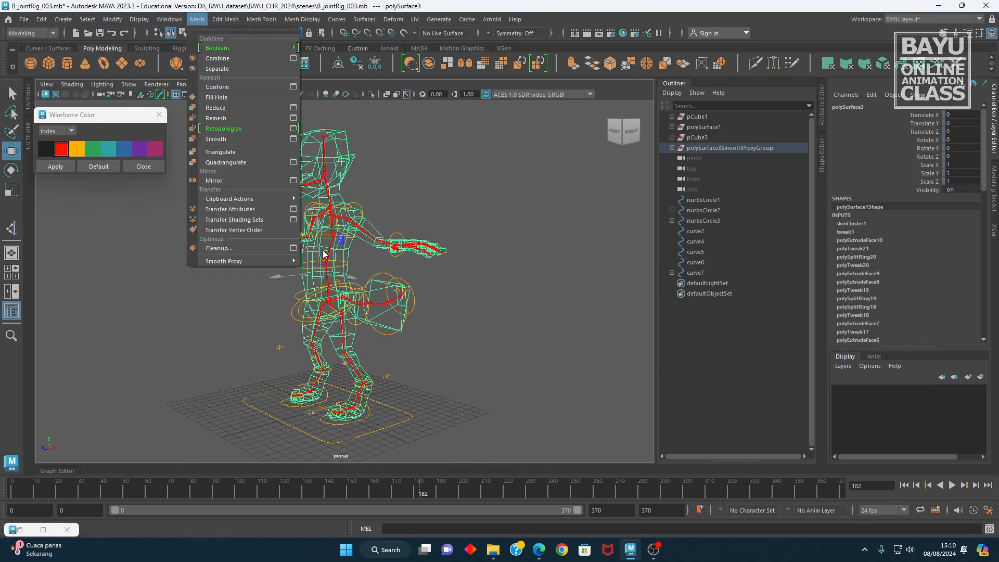
mouse_move(286, 260)
left_click(331, 262)
- Select the smooth proxy mesh polySurface4 and unlock its Translate Z channel
left_click_drag(384, 312, 308, 298, "alt")
left_click(340, 257)
key("w")
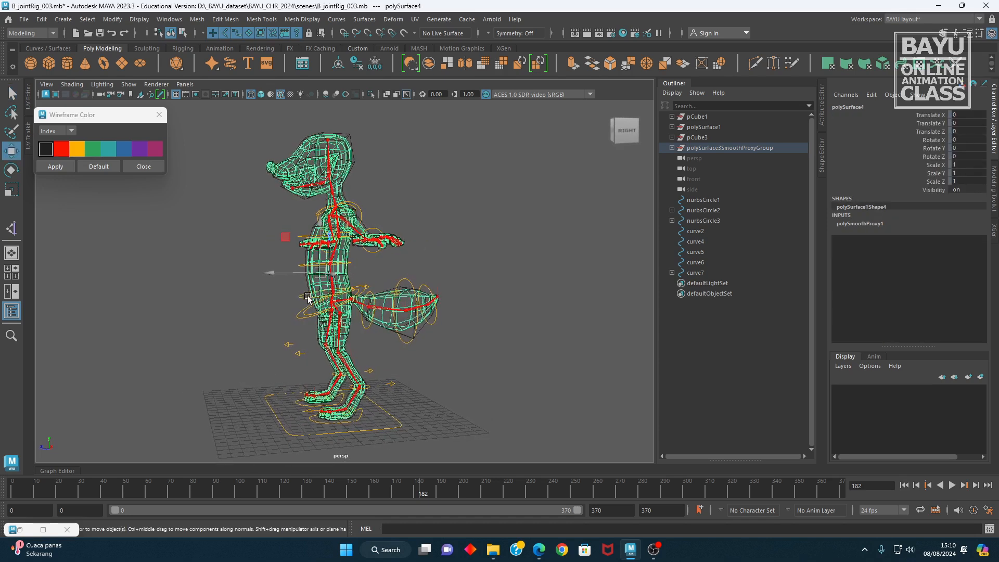
left_click_drag(484, 295, 490, 301, "alt")
left_click(921, 131)
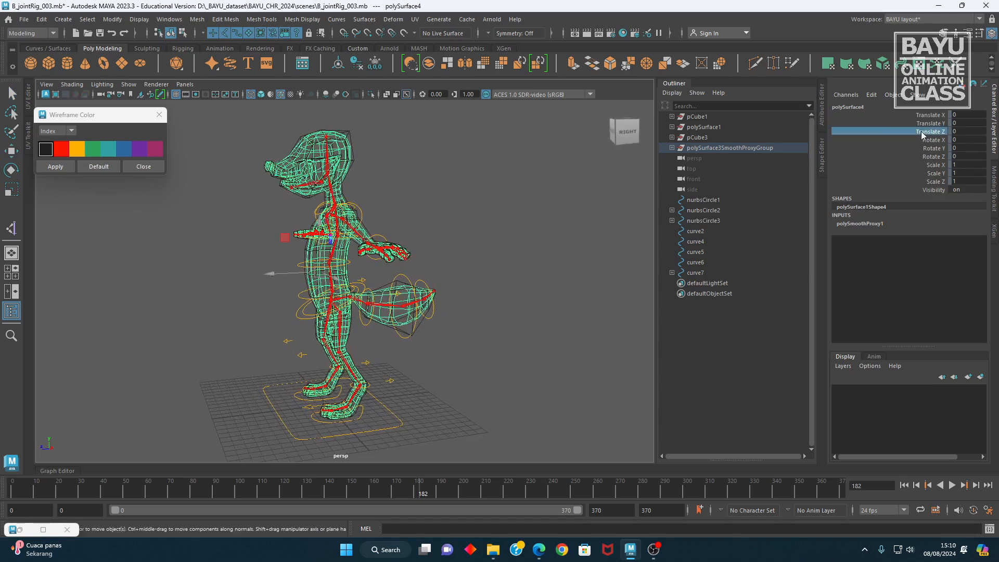
right_click(921, 131)
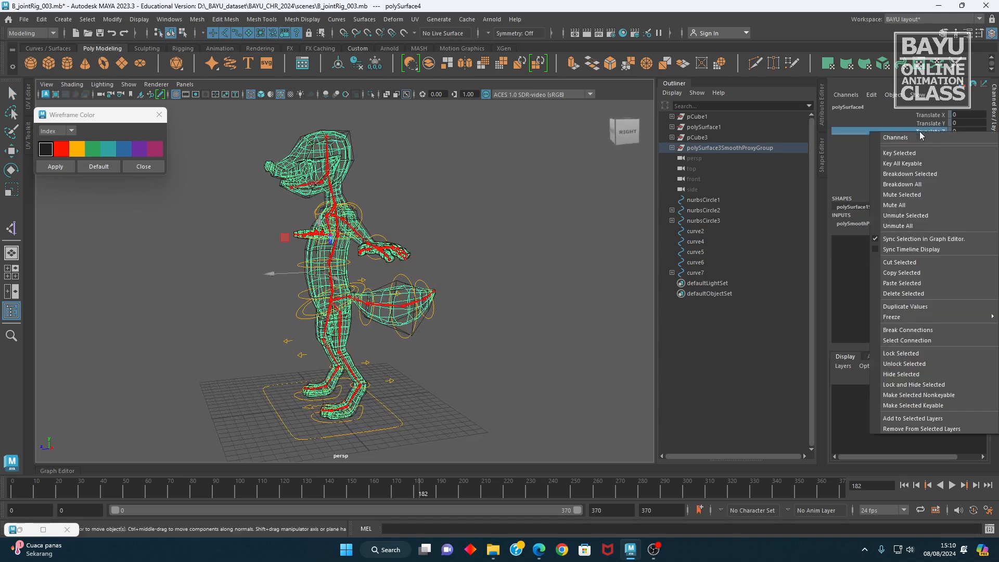
left_click(900, 332)
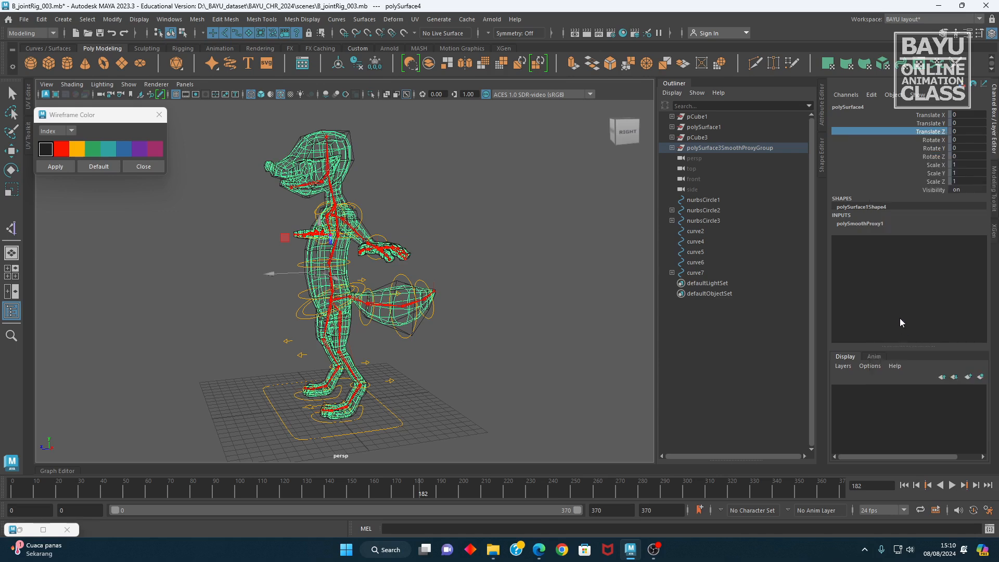
right_click(922, 137)
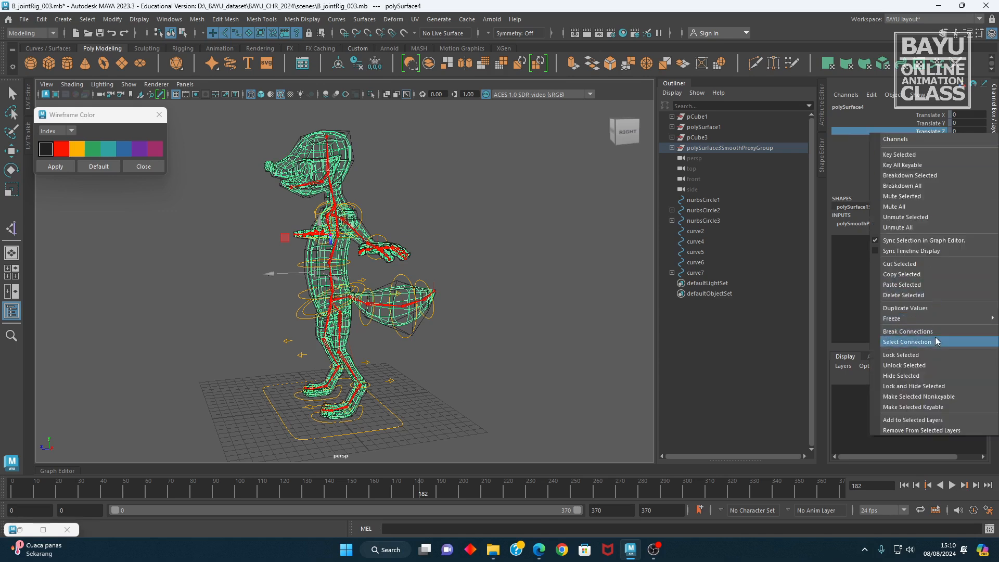
left_click(925, 361)
- Move the smooth proxy mesh behind the rig to Translate Z about -21.8 and display the scene shaded
left_click_drag(270, 277, 495, 311)
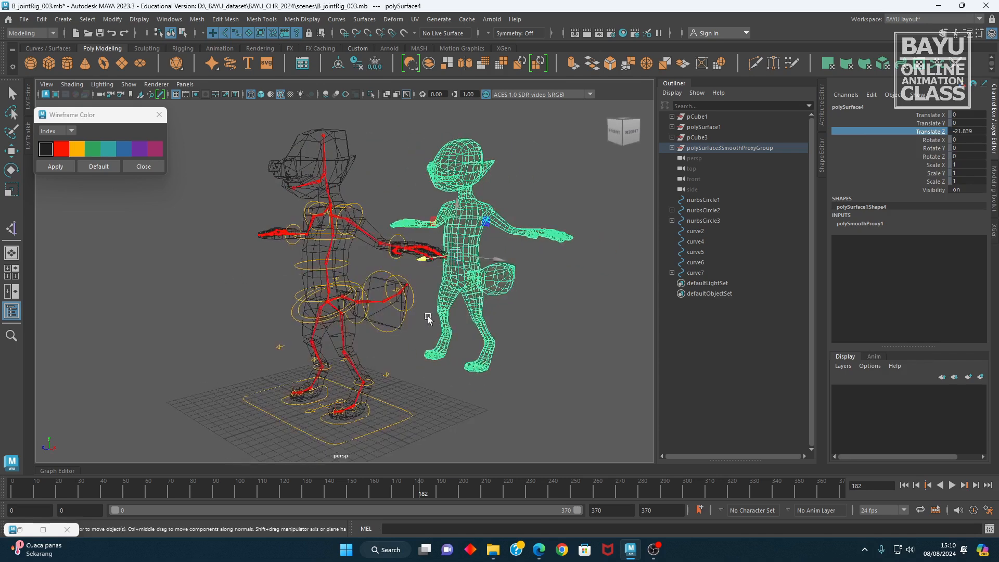
key("5")
left_click_drag(482, 410, 466, 411, "alt")
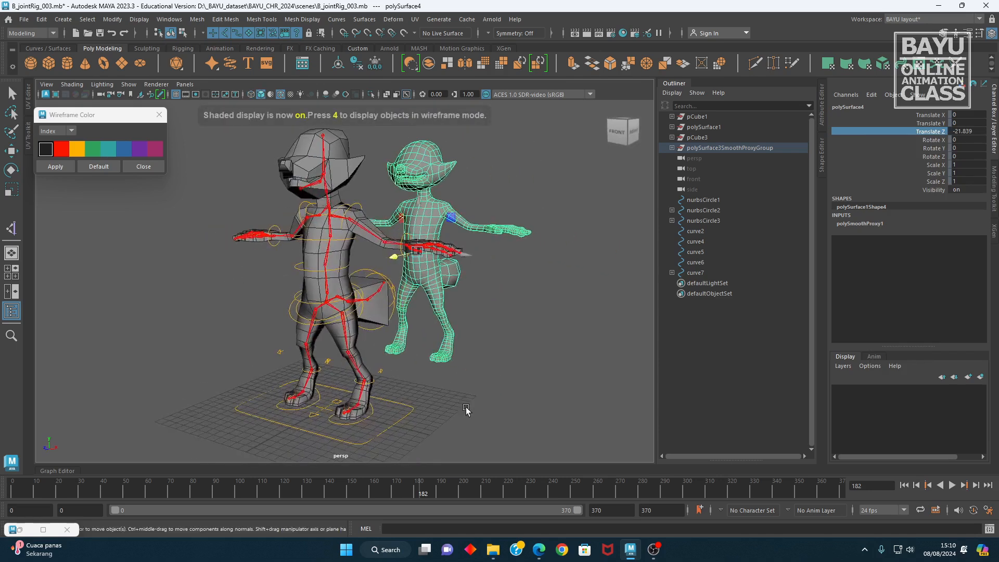
- Test the leg deformation by moving a foot control upward twice, undoing each move
left_click(337, 350)
left_click(299, 319)
left_click_drag(343, 355, 368, 432, "alt")
left_click(365, 419)
left_click_drag(305, 387, 302, 352)
key("ctrl+z")
left_click_drag(381, 428, 472, 432, "alt")
left_click_drag(396, 384, 378, 350)
key("ctrl+z")
- Test-pose the leg and move the knee control curve1 to Translate X about 5, then undo the pose
left_click_drag(397, 384, 255, 346, "alt")
left_click_drag(243, 294, 330, 356)
left_click_drag(367, 358, 417, 354)
key("ctrl+z")
key("ctrl+z")
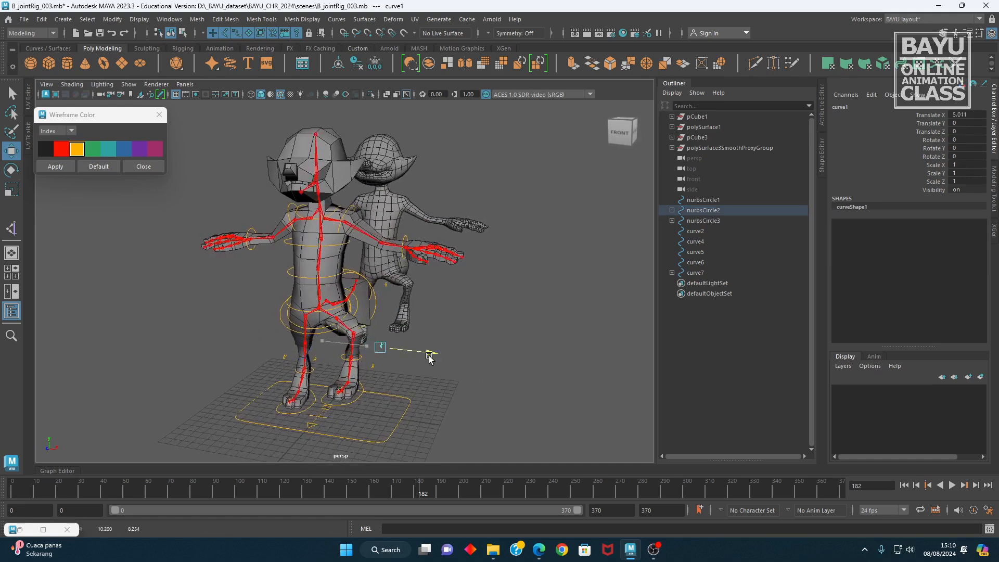
key("ctrl+z")
- Test the pelvis control PELVIS01_nurbs and undo its pose
left_click_drag(349, 362, 347, 325, "alt")
left_click(289, 318)
key("ctrl+z")
left_click_drag(497, 395, 468, 379, "alt")
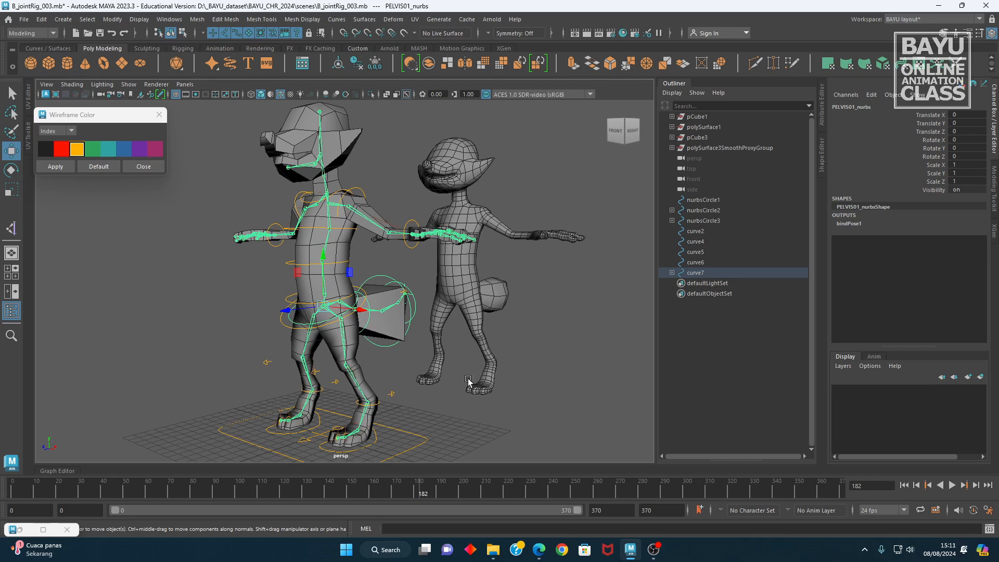
left_click_drag(379, 260, 358, 262, "alt")
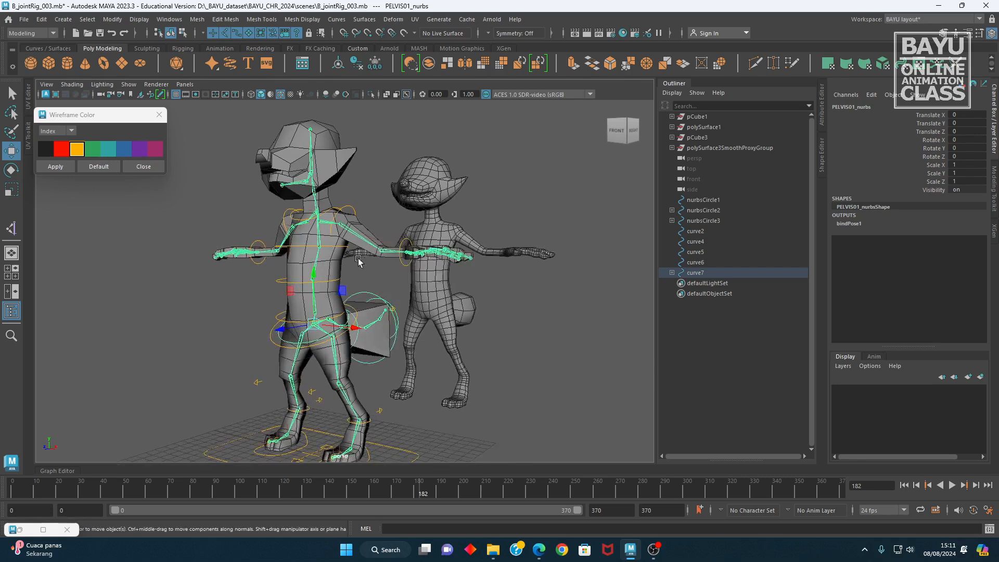
- Test-rotate the shoulder control to check the arm deformation and undo the rotation
left_click(334, 211)
left_click_drag(334, 210, 307, 241, "alt")
key("e")
key("ctrl+z")
key("ctrl+z")
- Select the wrist control nurbsCircle15 and hide the IK handles in the perspective view
left_click_drag(393, 293, 405, 277, "alt")
left_click(410, 260)
left_click(128, 86)
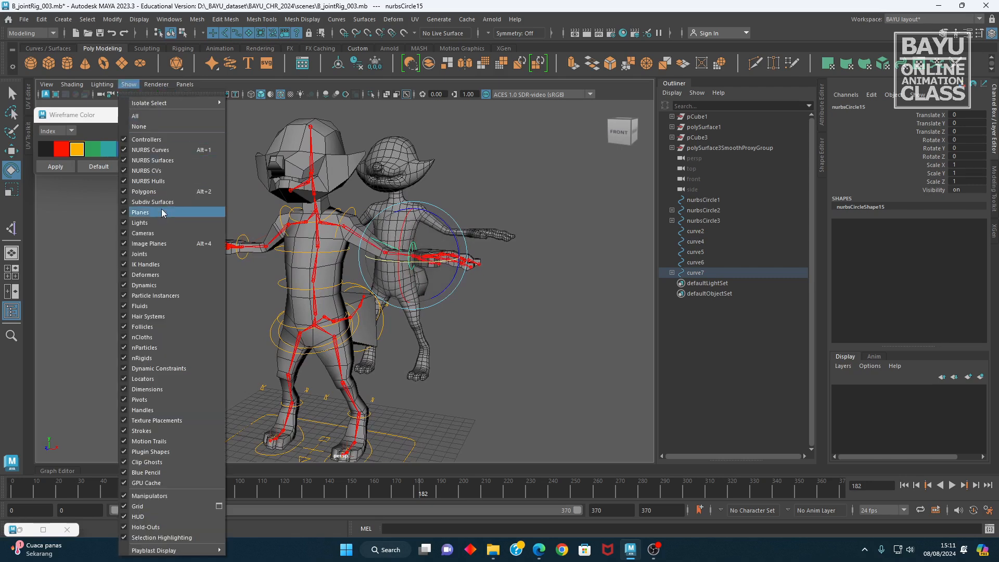
left_click(156, 264)
left_click_drag(422, 312, 417, 312, "alt")
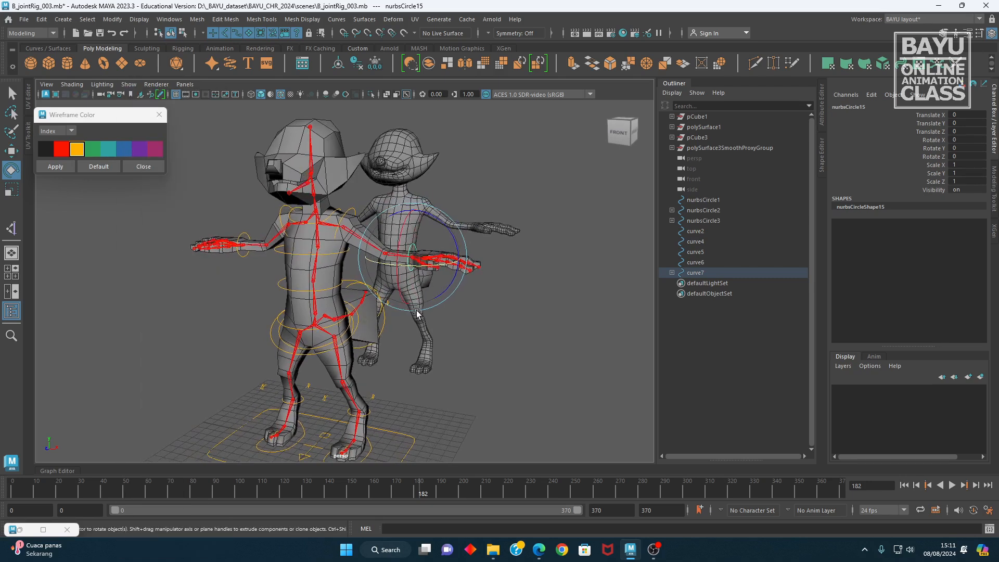
- Test-move the wrist control nurbsCircle15 and undo the move
key("w")
left_click_drag(459, 251, 310, 172, "alt")
key("ctrl+z")
- Test-pose the joint joint4 at the base of the neck and undo the pose
left_click(319, 187)
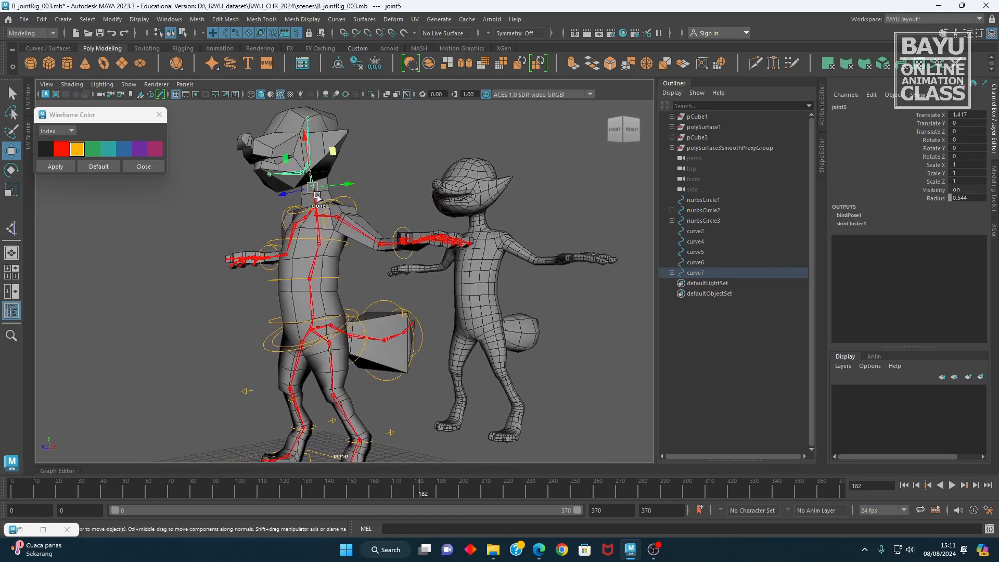
left_click_drag(355, 237, 368, 254, "alt")
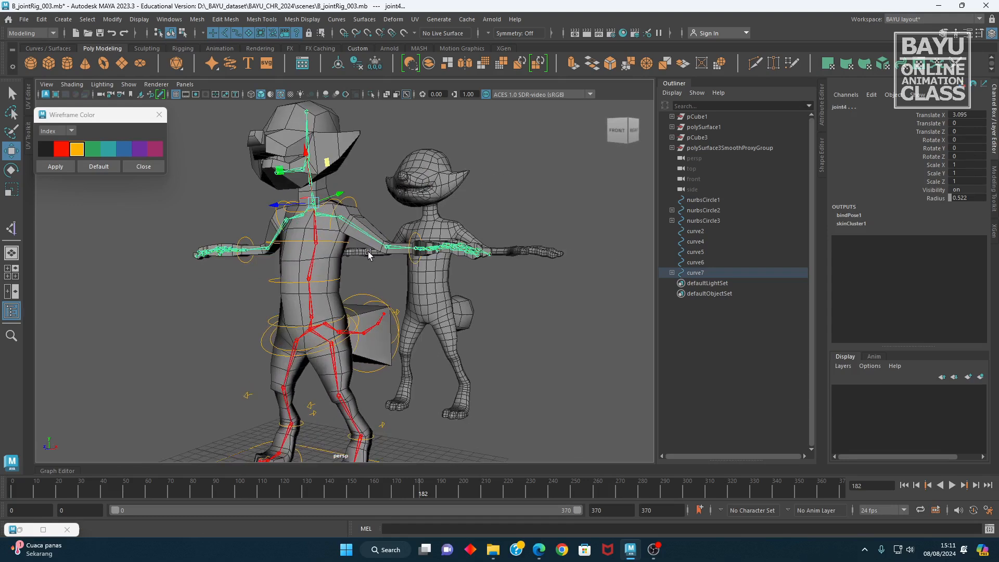
left_click_drag(349, 187, 324, 206)
key("ctrl+z")
key("ctrl+z")
key("ctrl+z")
mouse_move(336, 318)
left_mouse_down("alt")
mouse_move(341, 308)
mouse_move(327, 308)
left_mouse_up("alt")
left_click_drag(508, 338, 507, 335, "alt")
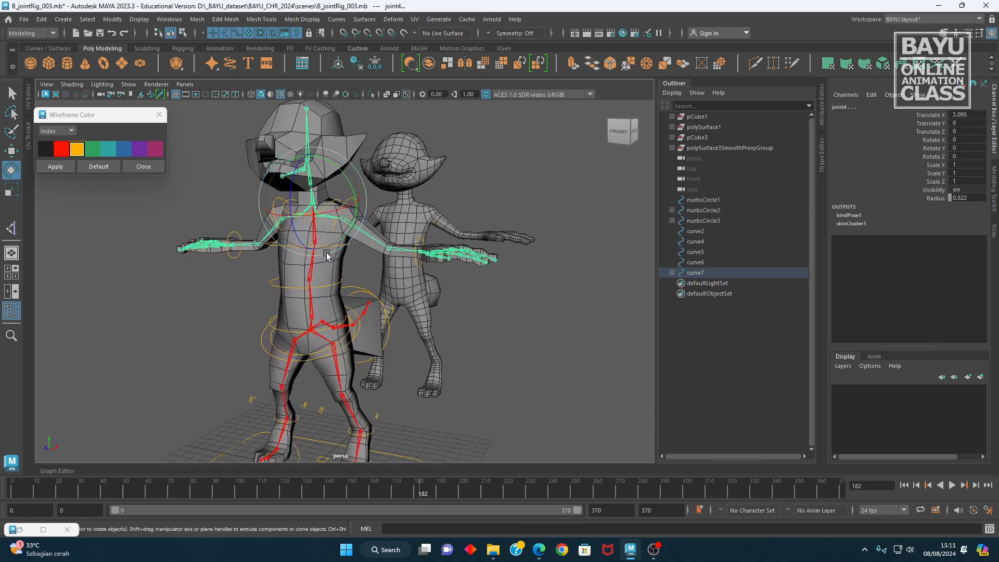
- Test-rotate the torso control circles to about X 3.5, Y 11.3 and Z -8.9, and undo the rotation
left_click(463, 331)
left_click_drag(385, 258, 347, 253, "alt")
left_click(333, 206)
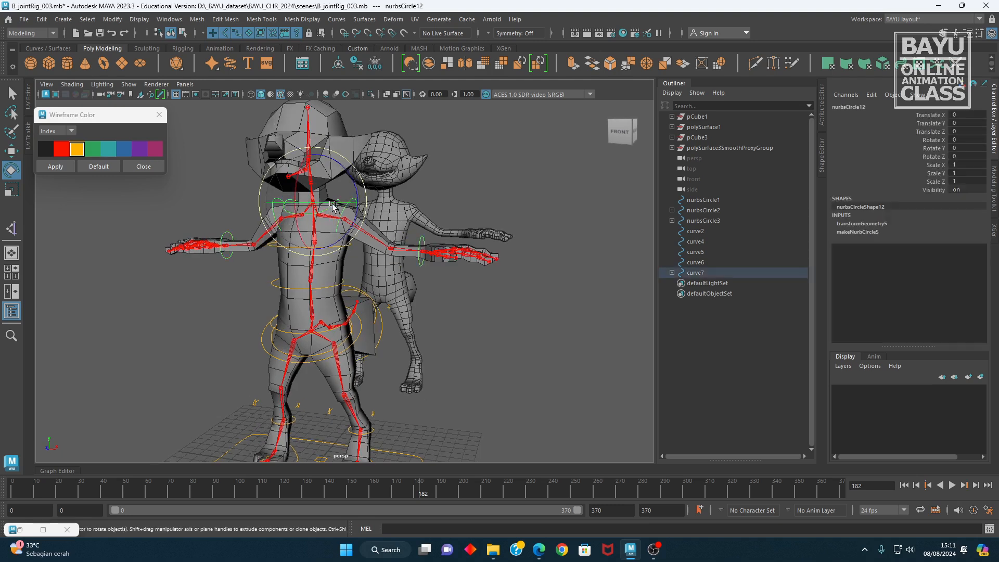
left_click(333, 247)
mouse_move(335, 288)
left_mouse_down("alt")
mouse_move(370, 304)
mouse_move(339, 247)
mouse_move(344, 323)
mouse_move(386, 352)
mouse_move(275, 361)
mouse_move(351, 359)
mouse_move(374, 342)
mouse_move(359, 357)
mouse_move(329, 268)
mouse_move(339, 276)
left_mouse_up("alt")
key("e")
key("ctrl+z")
key("ctrl+z")
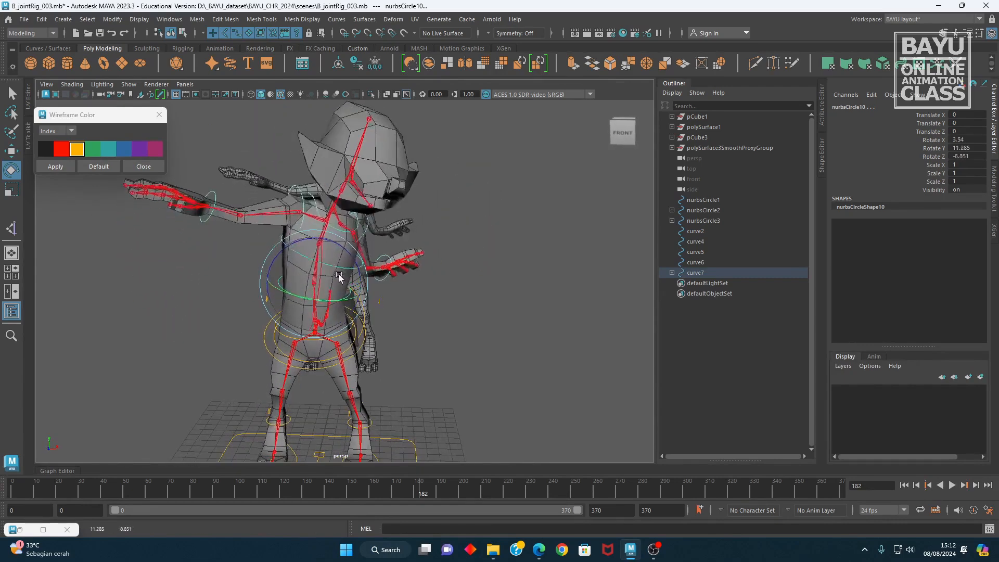
key("ctrl+z")
- Test-move the pelvis control PELVIS02_nurbs in different directions and undo each move
left_click_drag(397, 388, 383, 330, "alt")
left_click(292, 302)
mouse_move(363, 240)
left_mouse_down()
mouse_move(367, 250)
mouse_move(331, 246)
mouse_move(367, 250)
mouse_move(347, 252)
left_mouse_up()
key("ctrl+z")
left_click_drag(408, 311, 305, 296, "alt")
left_click_drag(300, 239, 277, 241)
key("ctrl+z")
left_click_drag(425, 327, 444, 314, "alt")
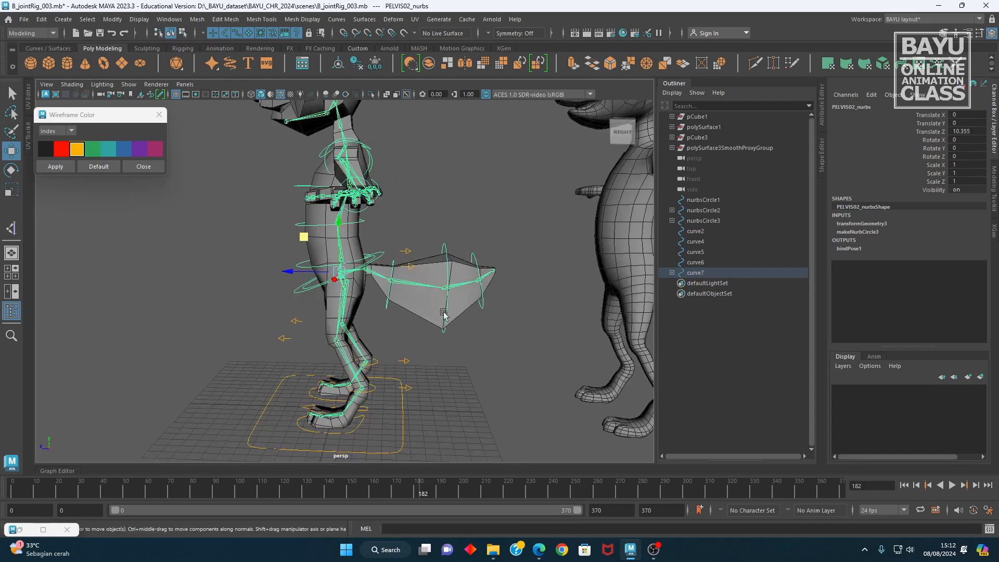
- Select the three tail control circles together, test-rotate them and undo the rotation
left_click(474, 258)
key("q")
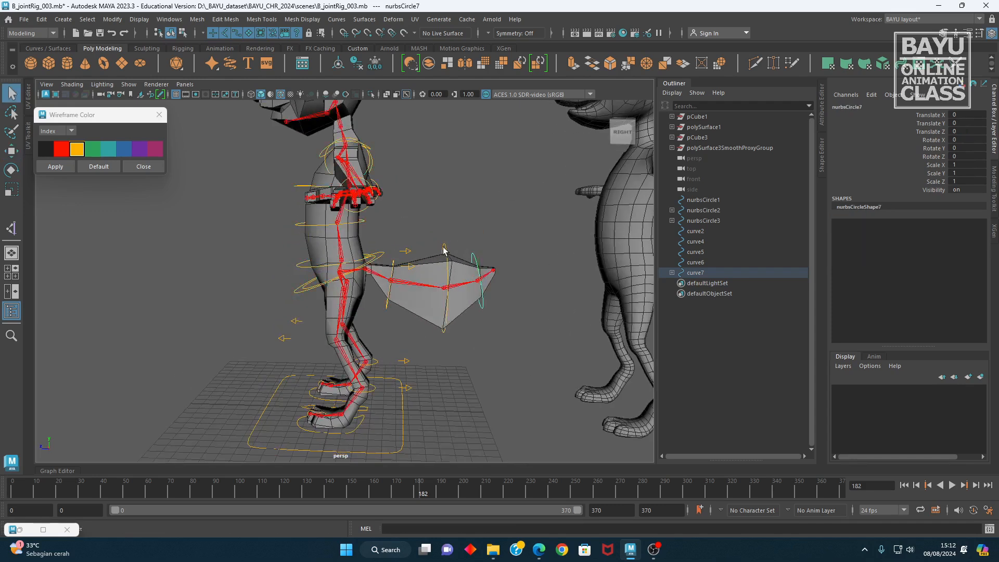
left_click(444, 249, "shift")
left_click(392, 268, "shift")
left_click_drag(444, 346, 357, 377, "alt")
key("e")
left_click_drag(372, 329, 484, 361)
key("ctrl+z")
- Test-curl the tail with its control circles at Rotate X about 46 and undo the pose
left_click_drag(426, 305, 353, 235, "alt")
key("ctrl+z")
left_click_drag(372, 286, 345, 274, "alt")
left_click_drag(372, 334, 211, 365, "alt")
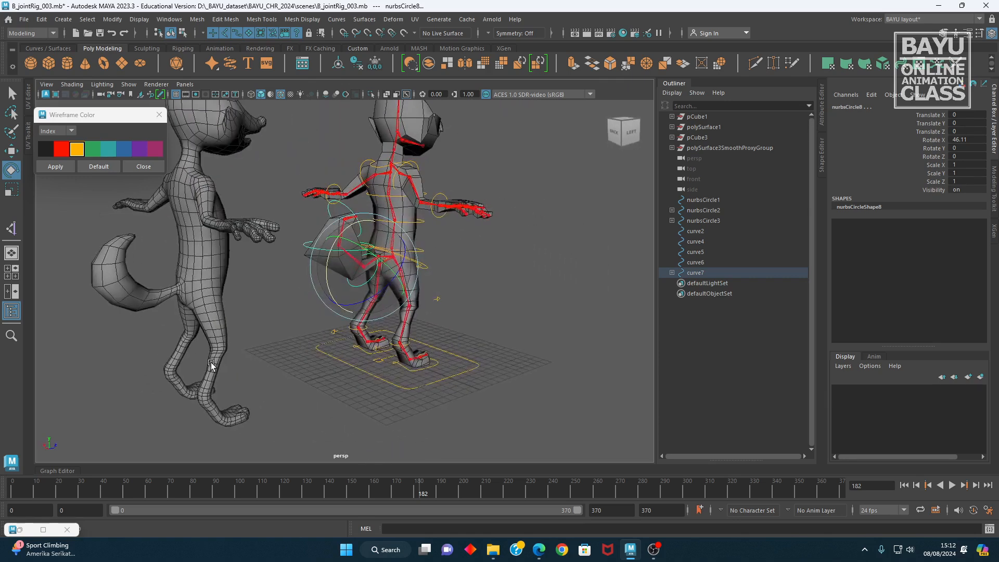
key("ctrl+z")
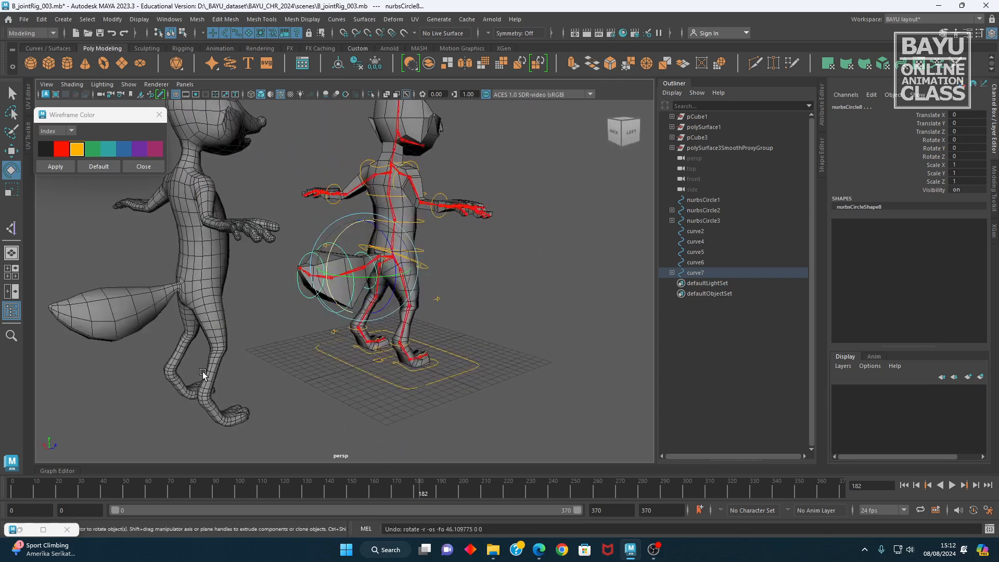
left_click_drag(183, 385, 343, 297, "alt")
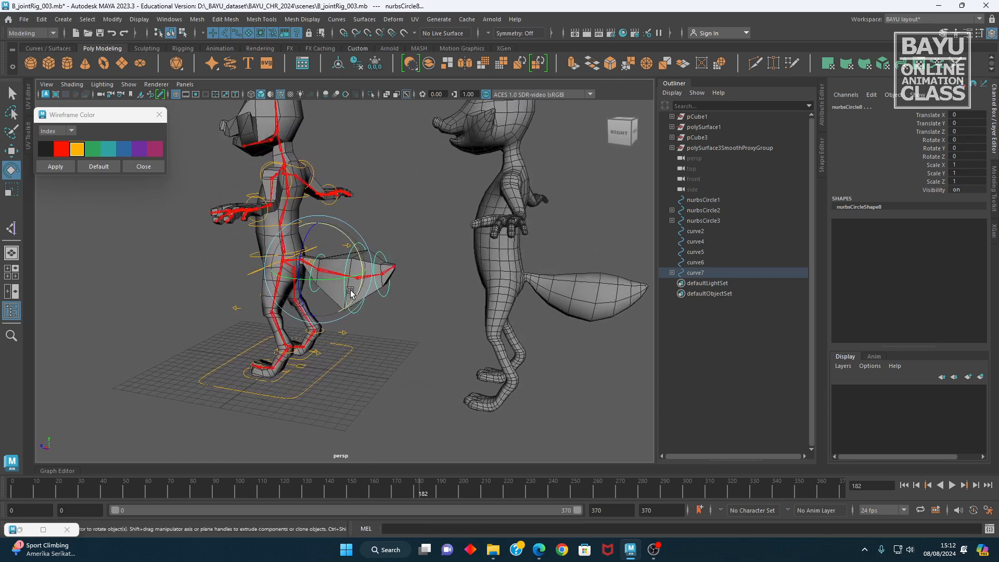
- Test-rotate the tail control circles once more, undo the rotation and clear the selection
left_click_drag(360, 253, 347, 246)
key("ctrl+z")
left_click_drag(401, 319, 314, 317, "alt")
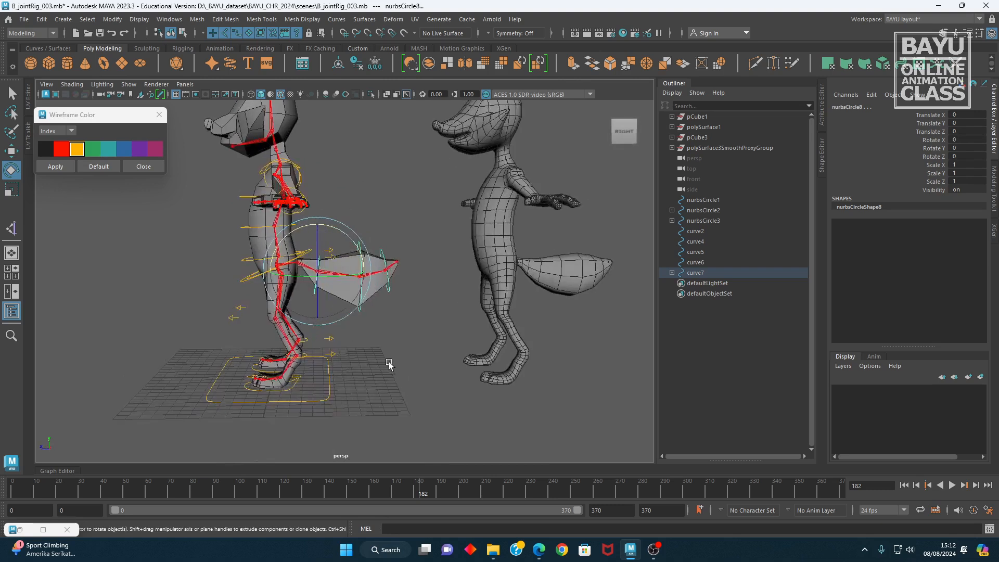
left_click(388, 363)
- Examine the tail's mesh shape and joint layout in the perspective and side views
left_click_drag(388, 363, 328, 323, "alt")
right_click_drag(328, 323, 426, 363, "alt")
left_click_drag(426, 363, 347, 333, "alt")
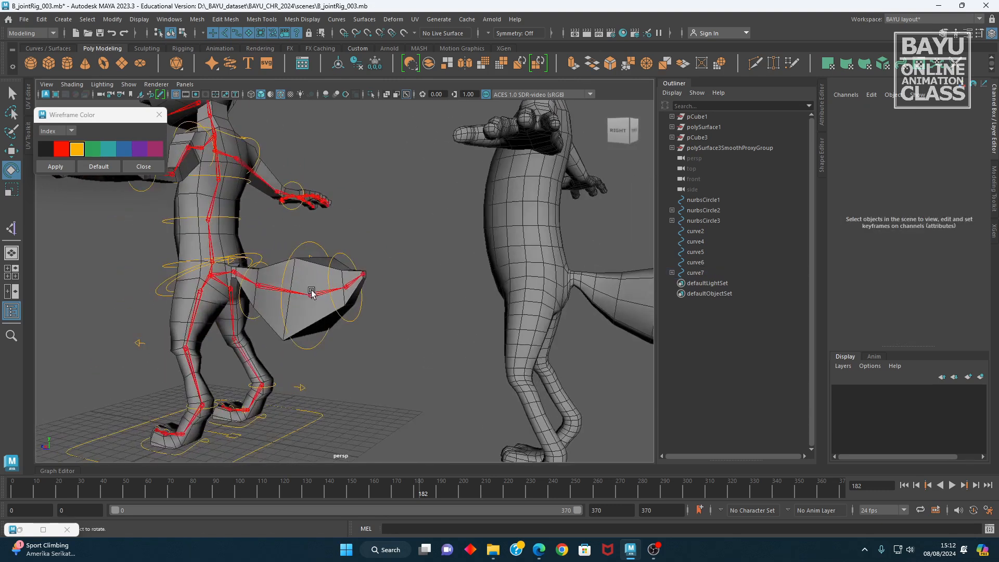
key("space")
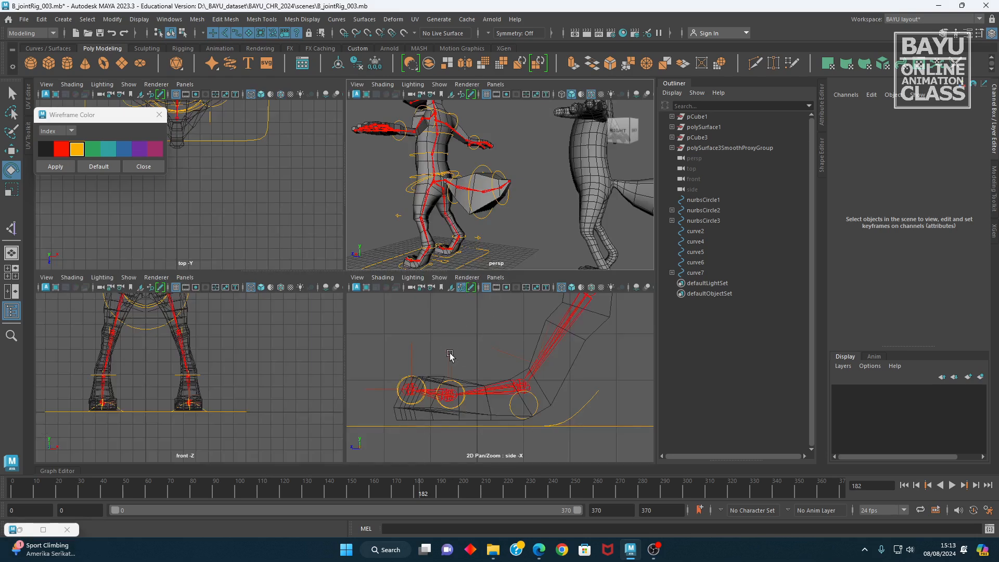
scroll(473, 364, "up", 5)
key("space")
scroll(427, 249, "down", 8)
middle_click_drag(411, 224, 357, 358, "alt")
right_click_drag(357, 358, 557, 360, "alt")
middle_click_drag(557, 361, 540, 368, "alt")
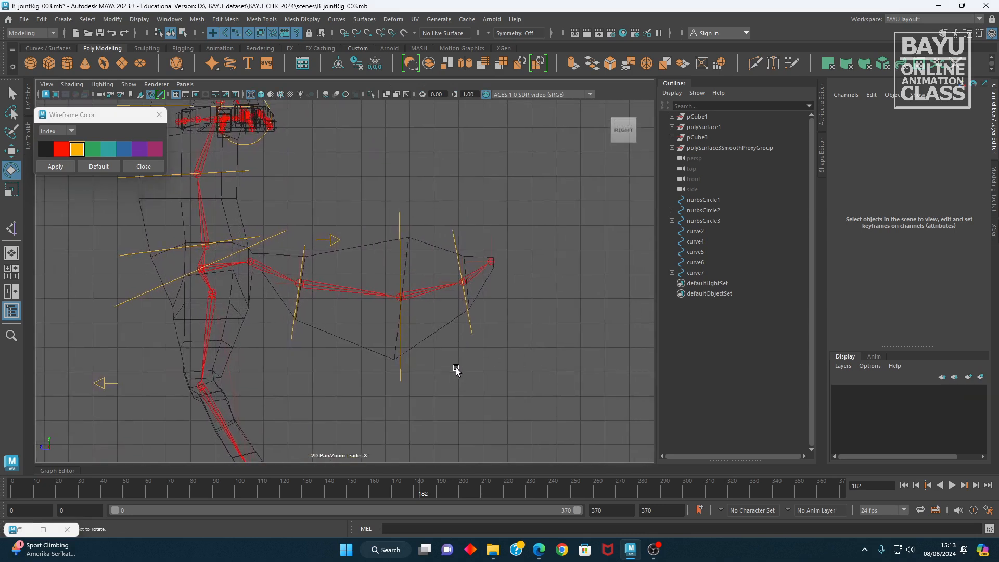
key("space")
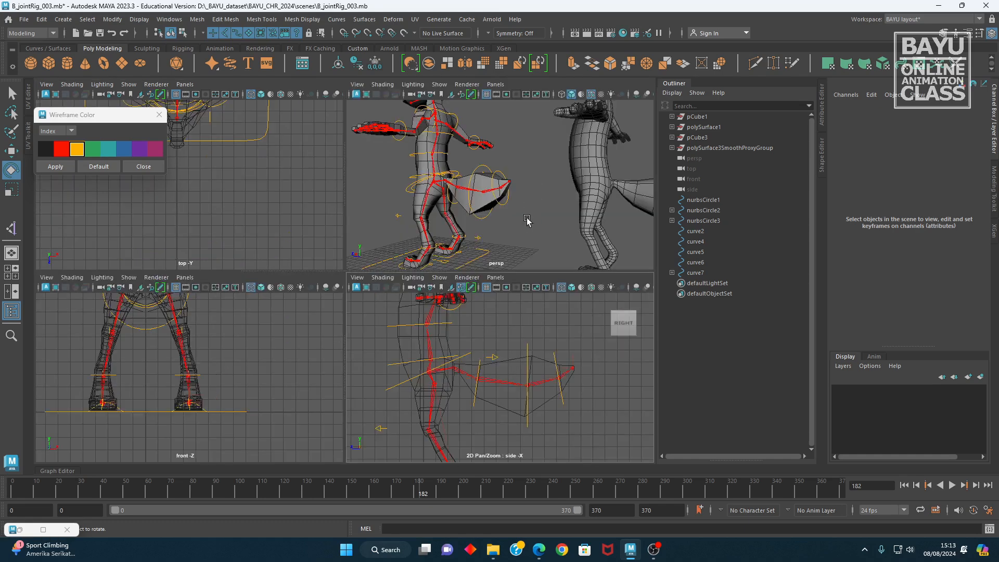
key("space")
left_click_drag(392, 276, 293, 288, "alt")
left_click_drag(247, 337, 346, 312, "alt")
- Delete the construction history of the character mesh to remove its skin binding, and deselect the mesh
left_click(341, 311)
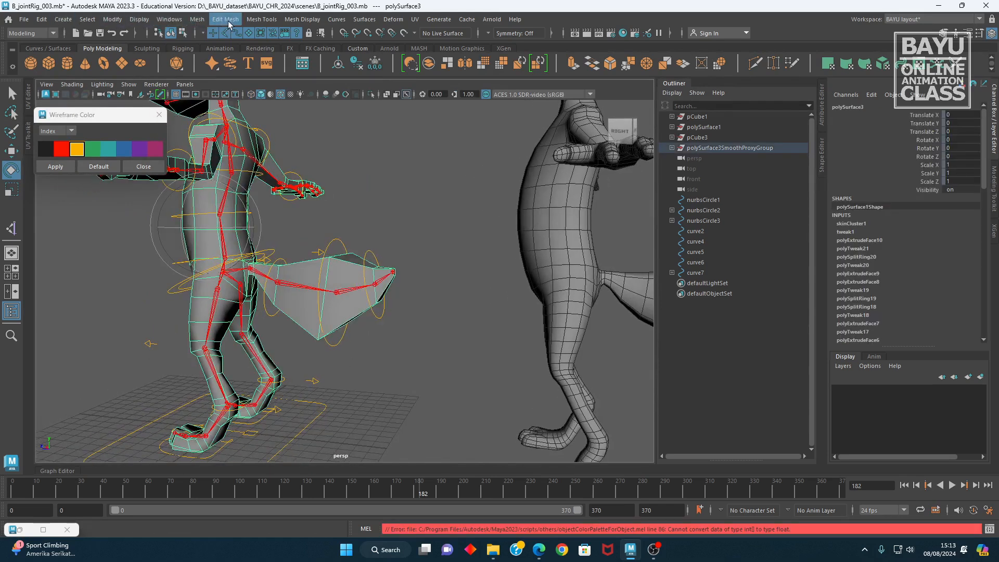
left_click(41, 19)
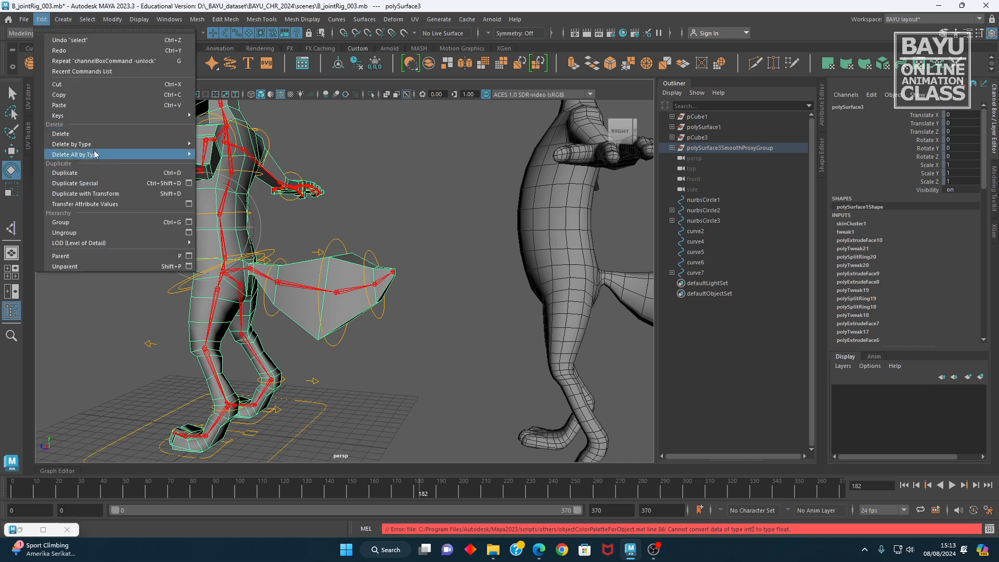
mouse_move(91, 145)
left_click(218, 144)
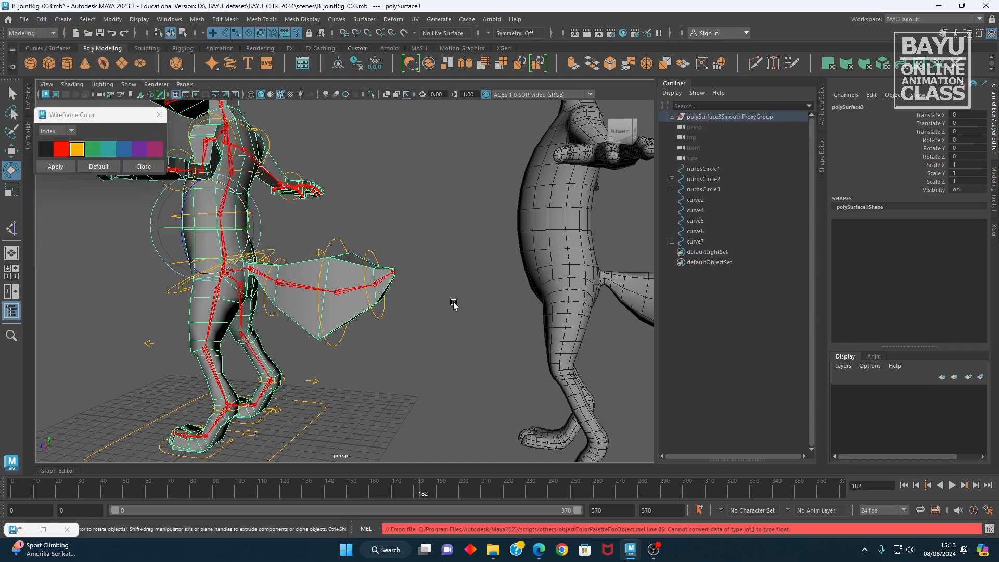
left_click(458, 387)
- Switch to the Rigging menu set and create a single joint beside the hips in the front view, at about X 5.14, Y 11.393
left_click_drag(369, 341, 435, 333, "alt")
key("space")
key("space")
middle_click_drag(279, 222, 312, 424, "alt")
scroll(469, 417, "up", 4)
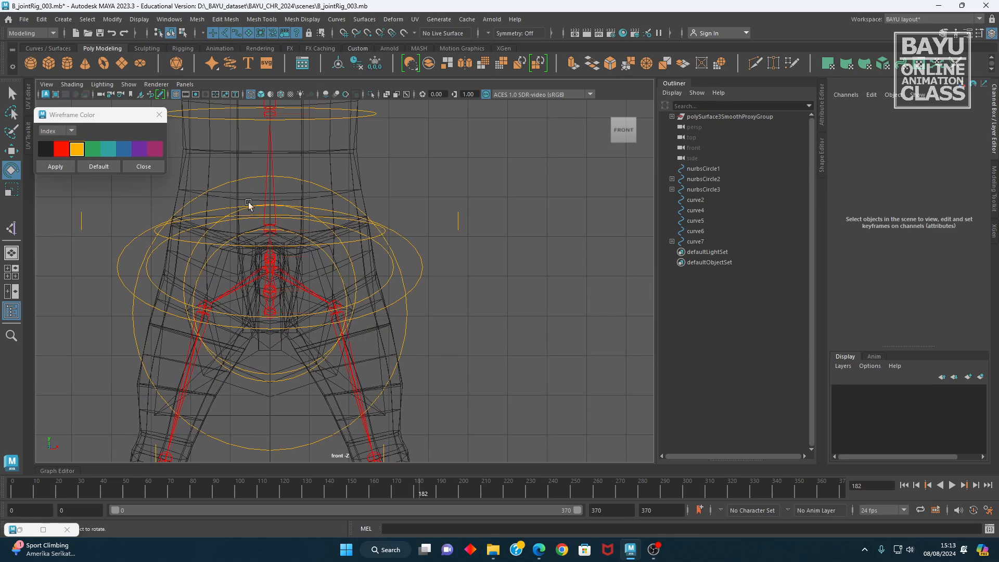
left_click(62, 20)
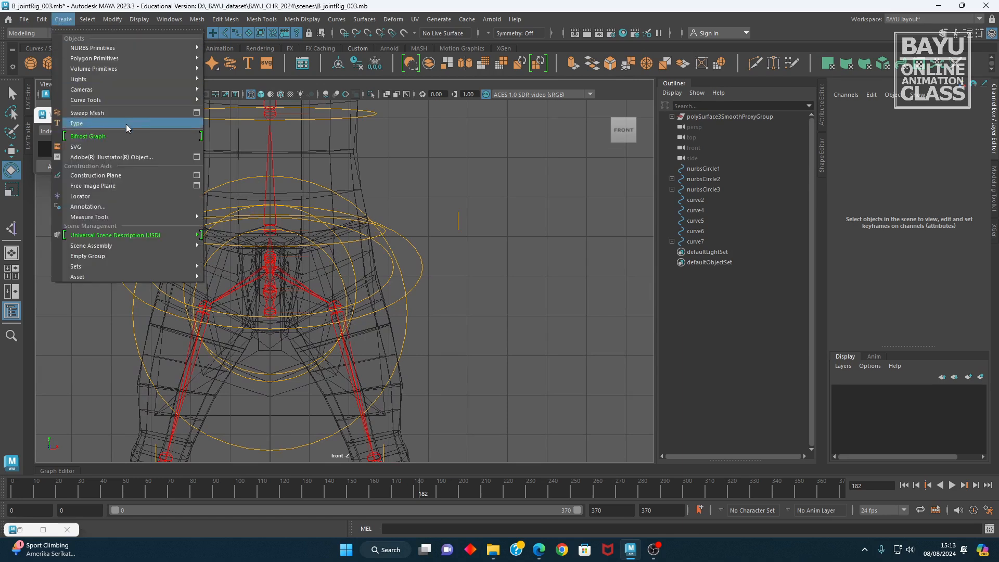
key("Escape")
left_click(225, 19)
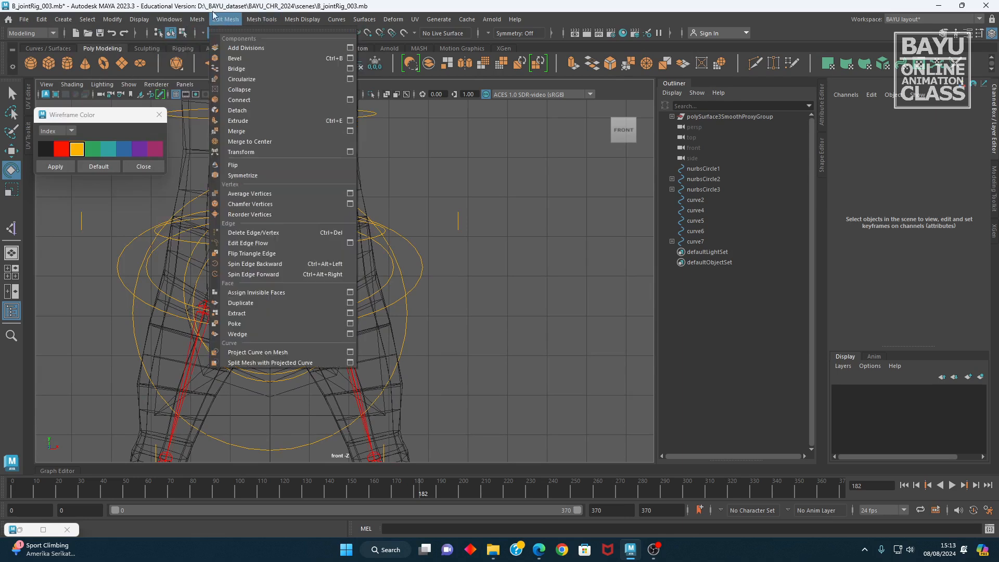
left_click(29, 32)
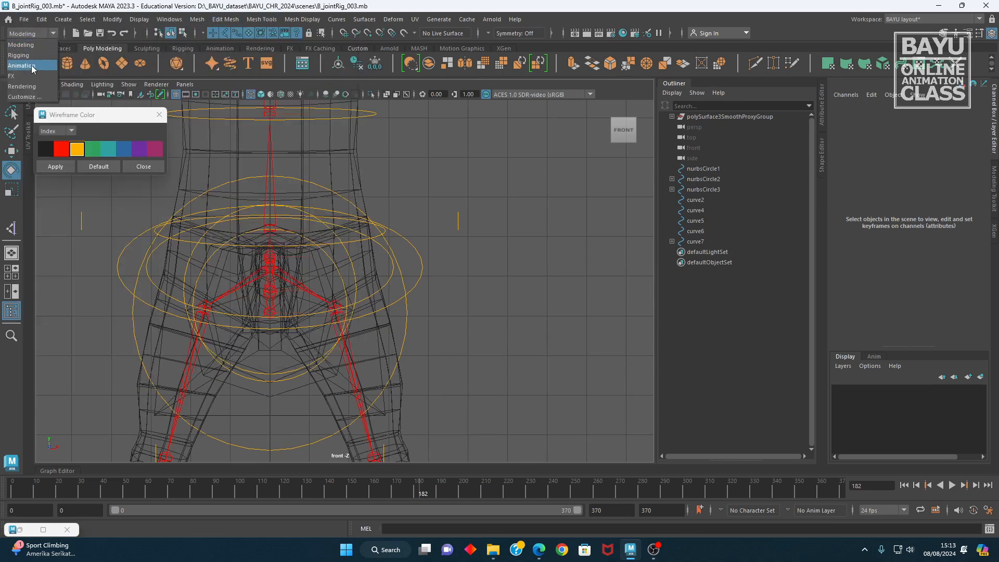
left_click(20, 55)
left_click(202, 20)
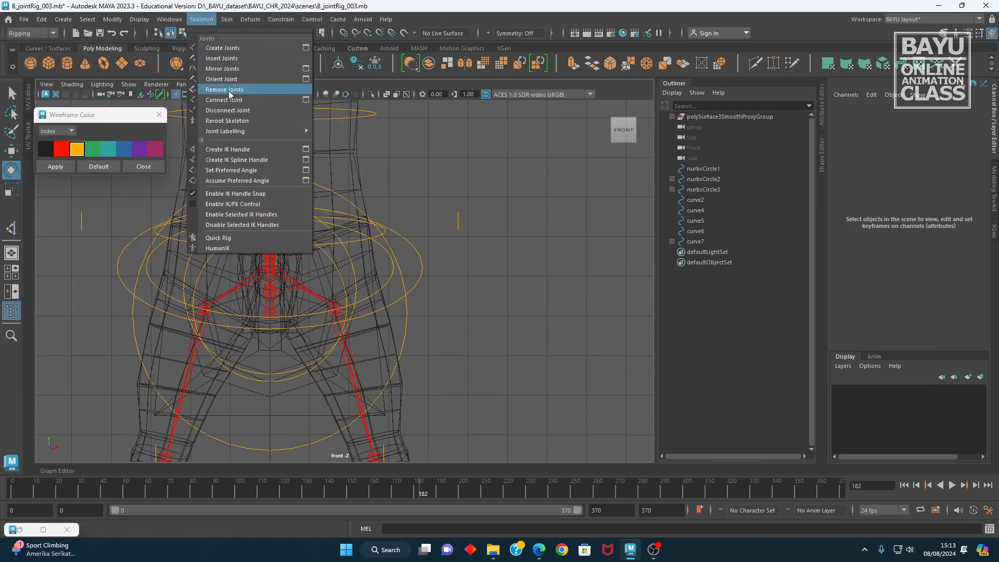
left_click(229, 48)
left_click(473, 260)
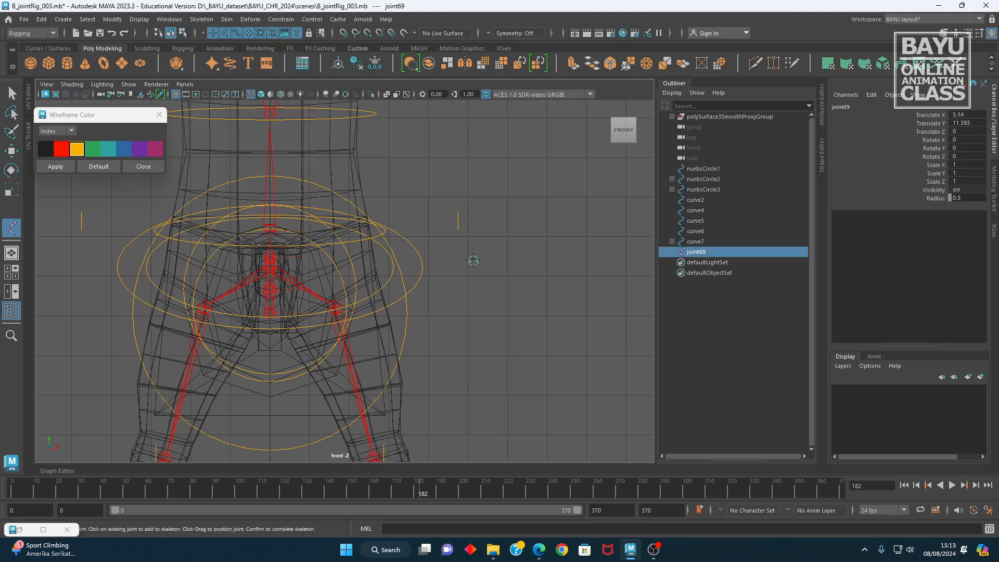
- Move the new joint in the side view to the upper middle of the tail, at about Y 11.542, Z -8.752
key("space")
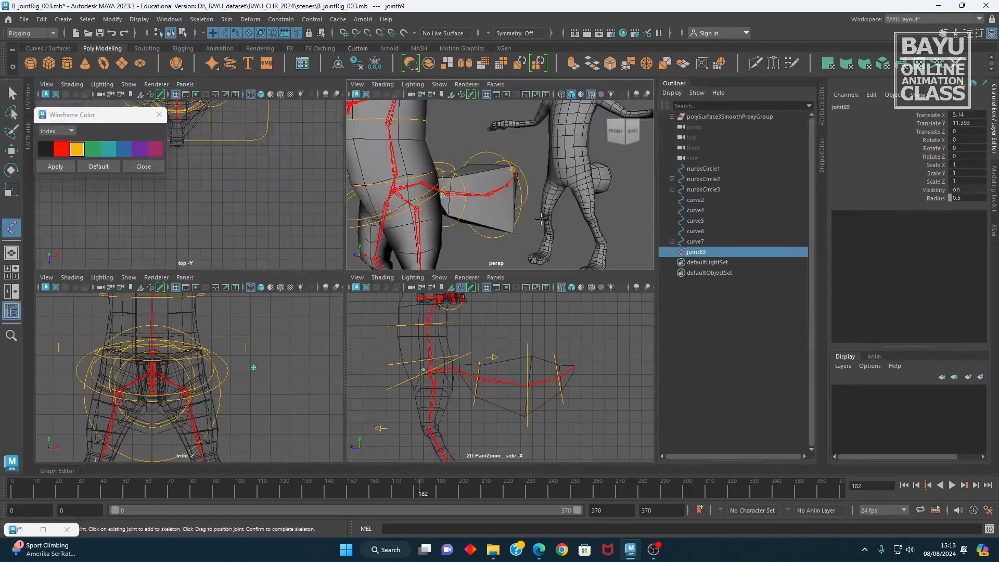
key("space")
left_click_drag(407, 336, 349, 341, "alt")
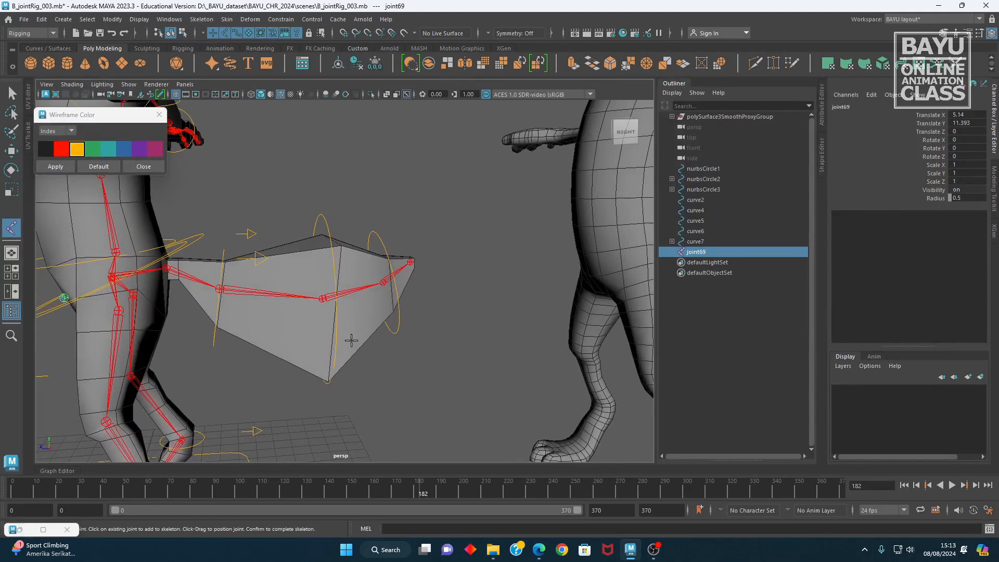
key("w")
left_click_drag(277, 341, 284, 286, "alt")
key("space")
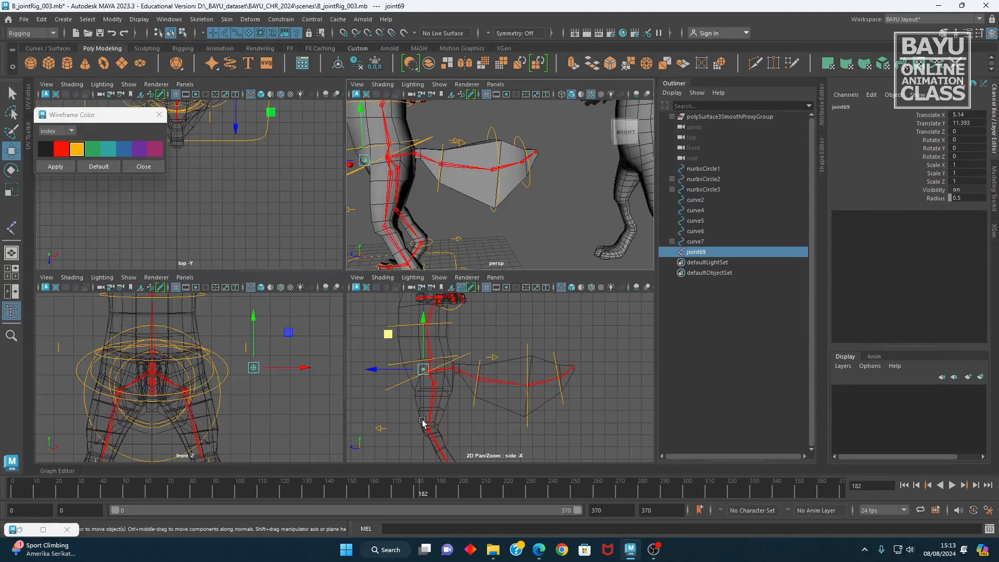
key("space")
scroll(155, 281, "up", 1)
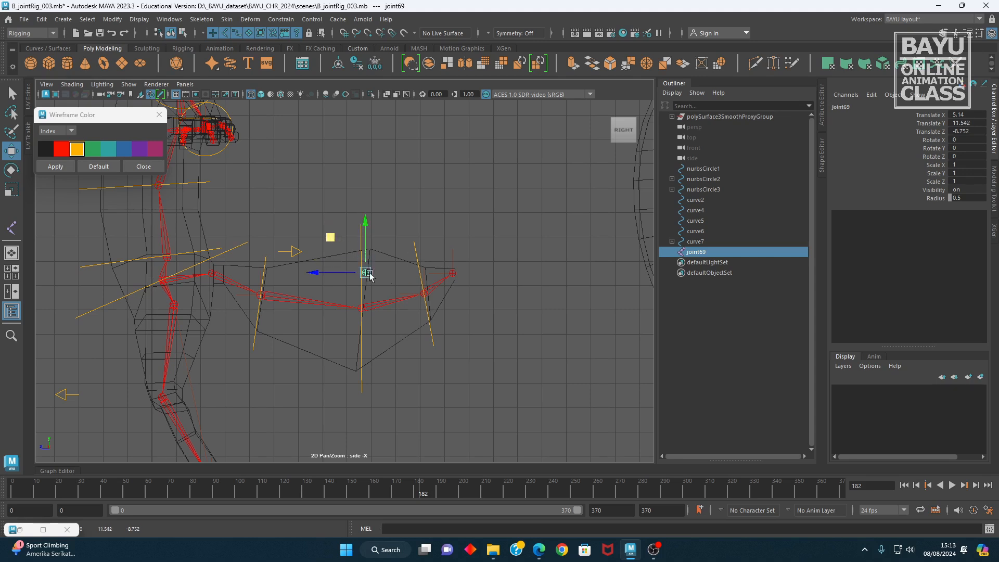
- Duplicate the joint to the lower middle of the tail at about Y 8.49, Z -8.411, and move both joints to about X 1.651
key("Return")
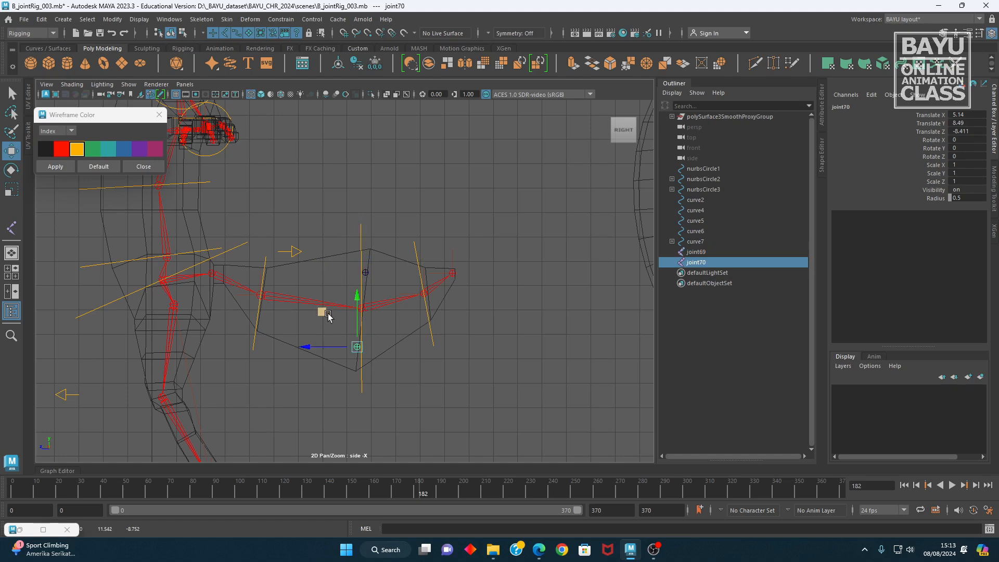
left_click(368, 274, "shift")
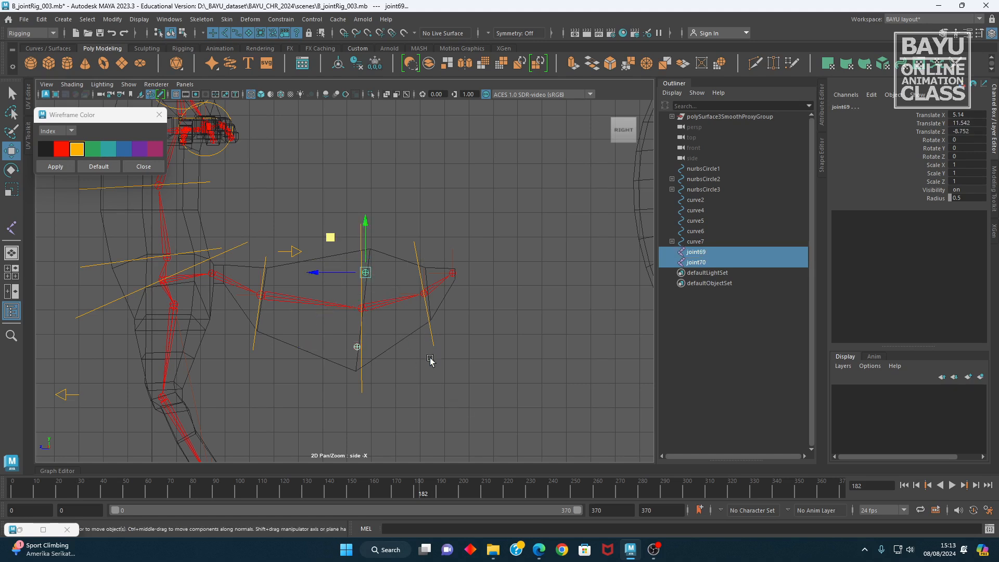
key("space")
key("space")
left_click_drag(384, 330, 244, 341, "alt")
left_click_drag(193, 218, 320, 314)
- Duplicate the two joints in the top view to the opposite side of the tail, at about X -1.765
key("space")
key("space")
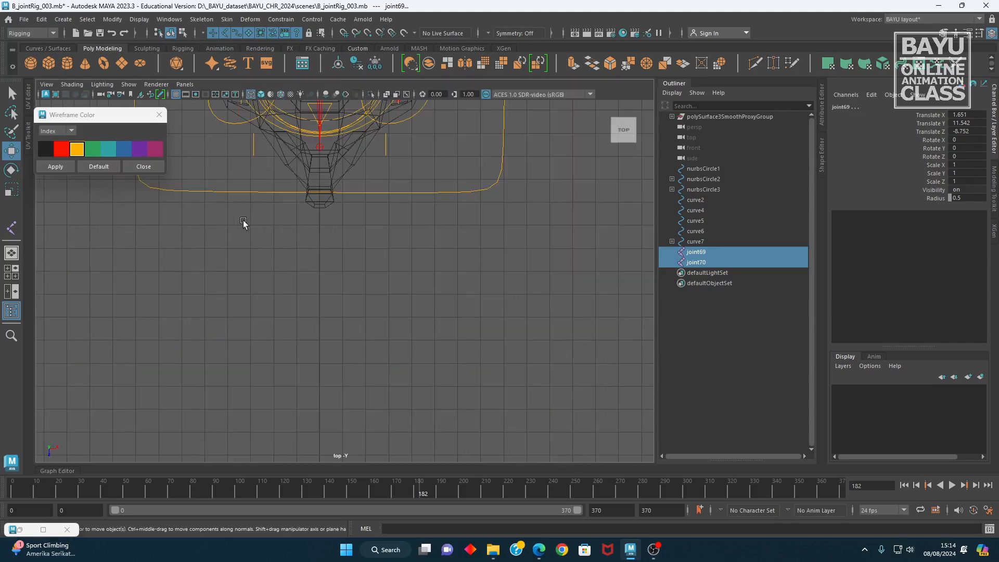
middle_click_drag(406, 187, 420, 445, "alt")
middle_click_drag(410, 244, 416, 381, "alt")
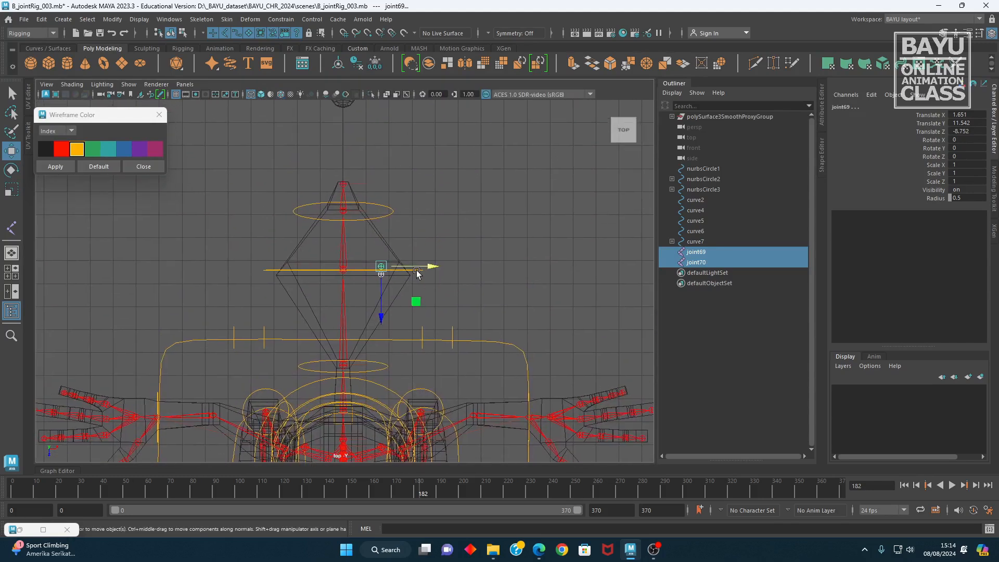
left_click_drag(429, 268, 372, 265, "shift")
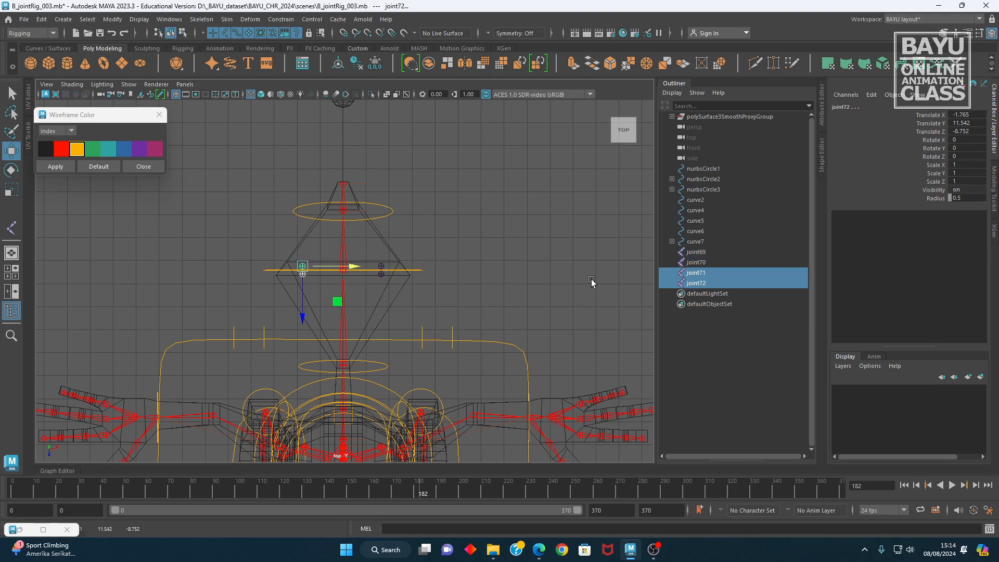
- Hide the polygon meshes in the perspective view and parent the four new joints to the middle tail joint
key("space")
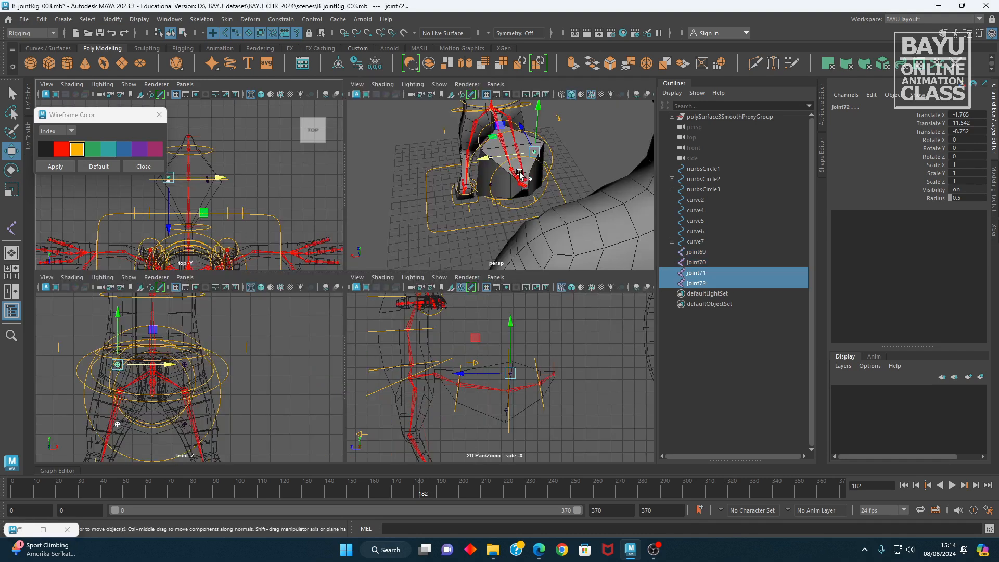
key("space")
key("f")
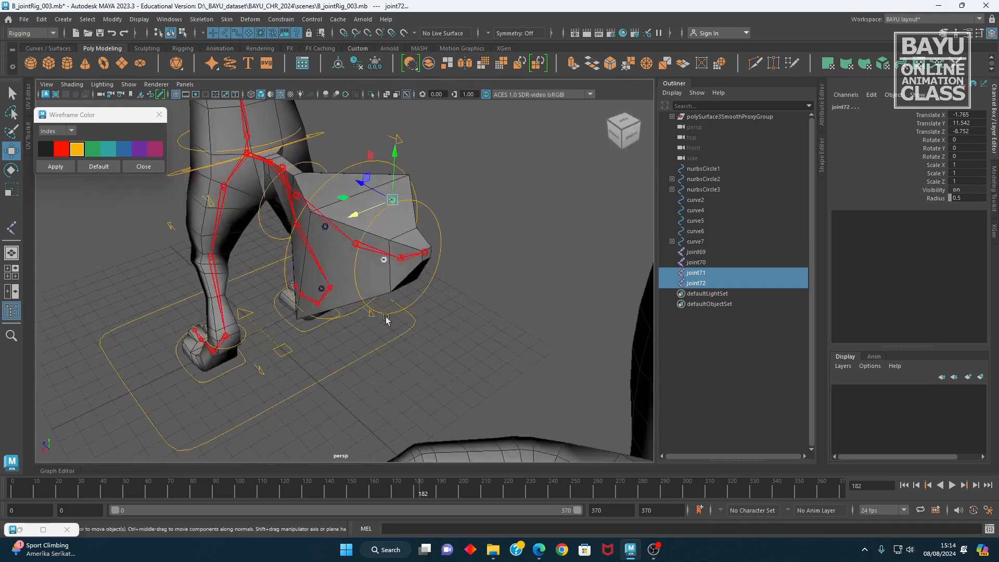
left_click(129, 84)
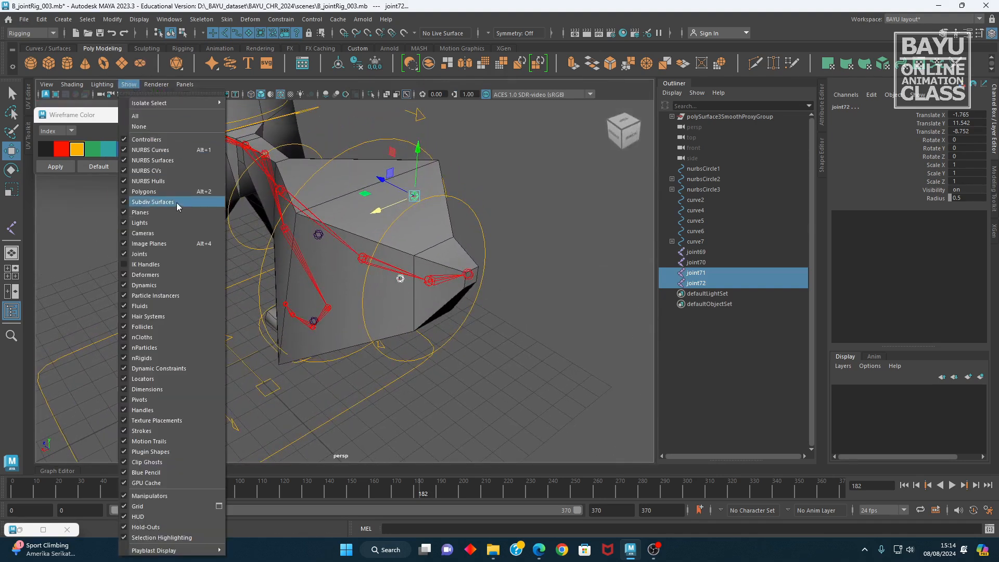
left_click(156, 203)
left_click_drag(388, 262, 326, 264, "alt")
left_click(321, 240, "shift")
left_click_drag(346, 340, 359, 299, "alt")
left_click(317, 325, "shift")
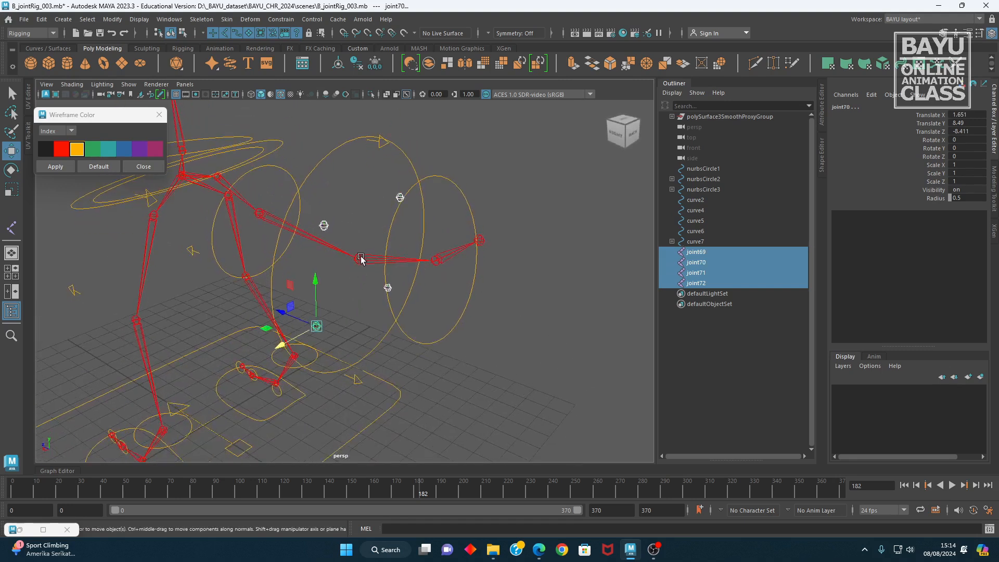
left_click(360, 259, "shift")
key("p")
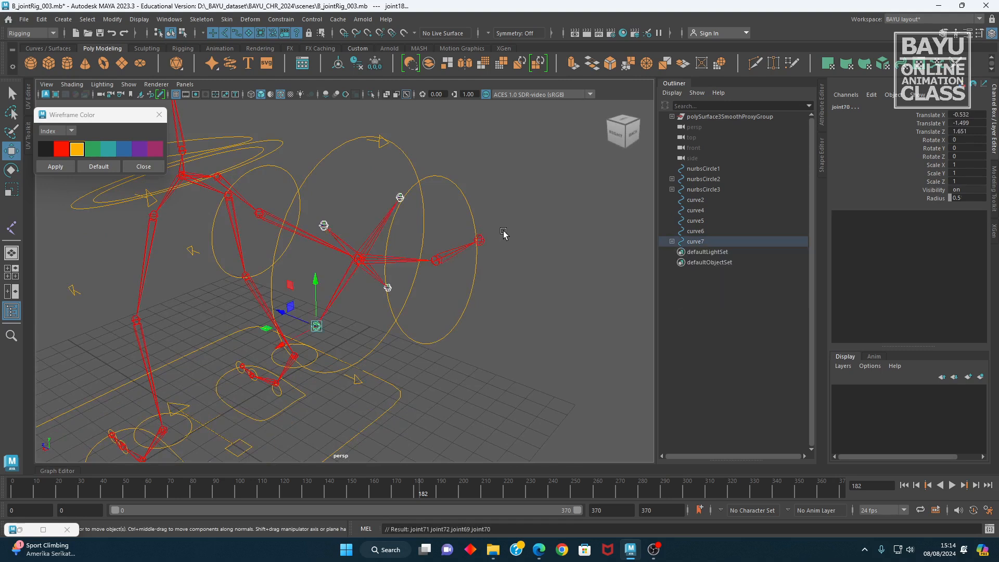
- Display all object types again in the perspective view
left_click_drag(468, 255, 180, 203, "alt")
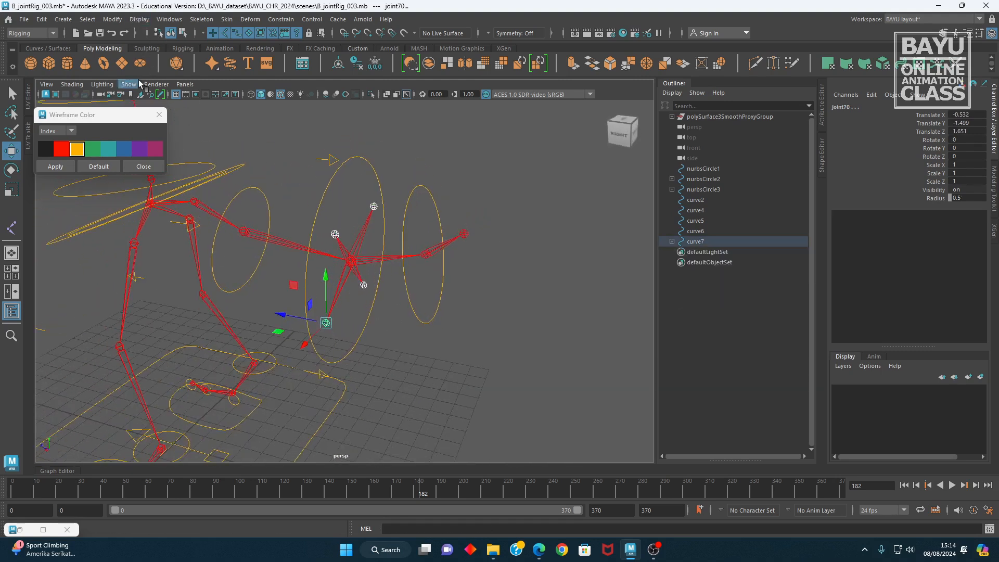
left_click(129, 84)
left_click(139, 116)
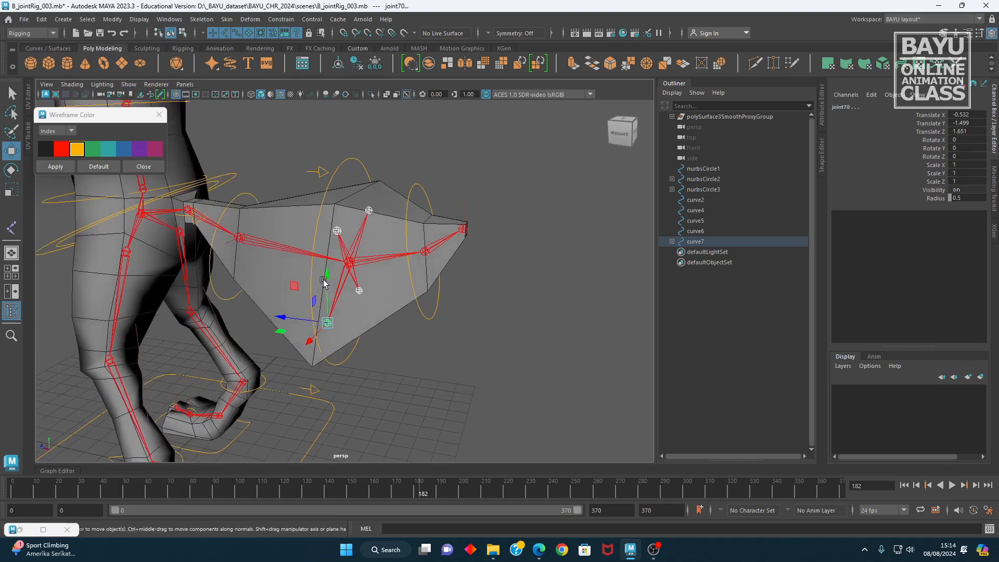
- Select the root pelvis joint and the character mesh, and bind the skin to the extended skeleton
left_click_drag(323, 282, 407, 276, "alt")
left_click(242, 209)
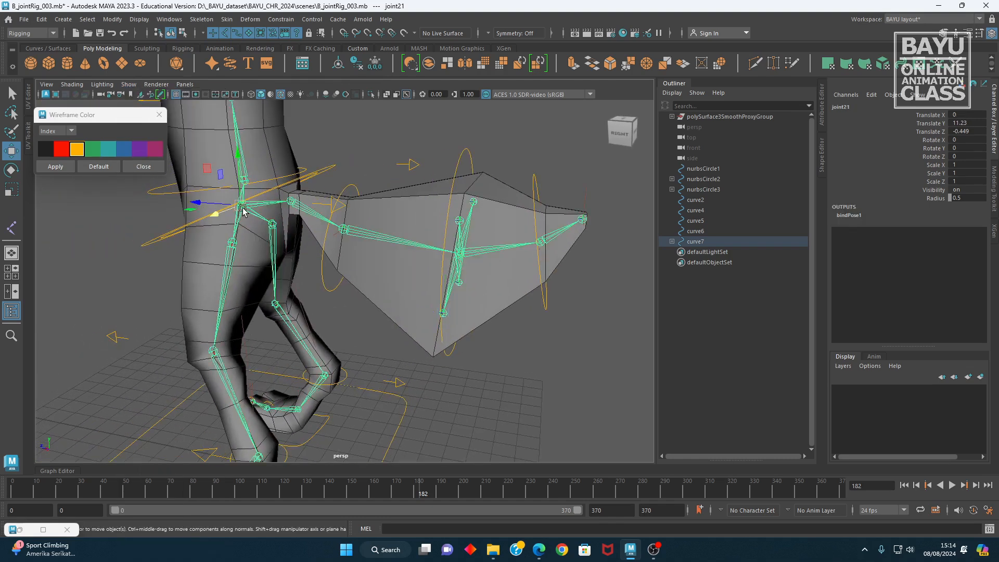
left_click(388, 297)
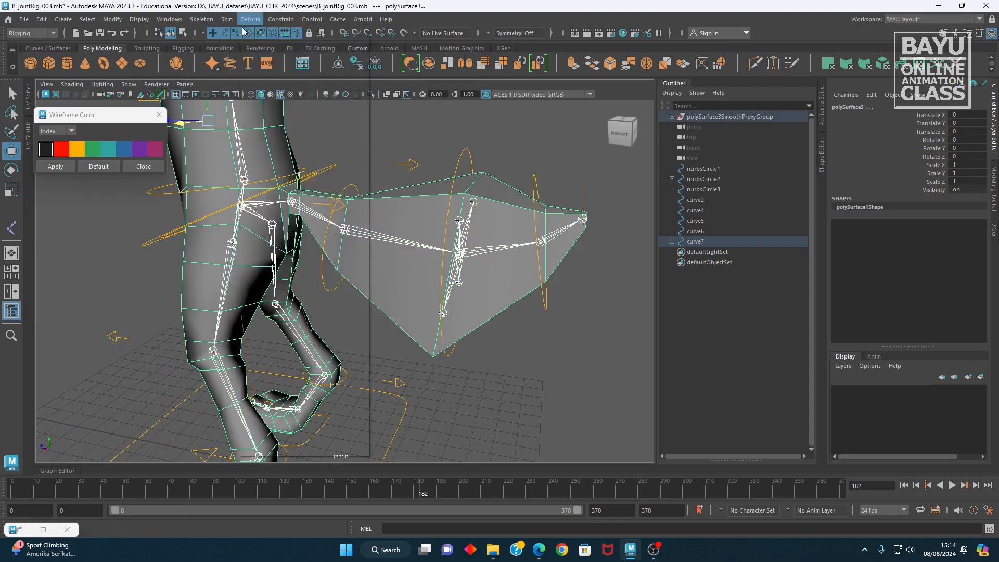
left_click(250, 20)
mouse_move(227, 19)
left_click(233, 48)
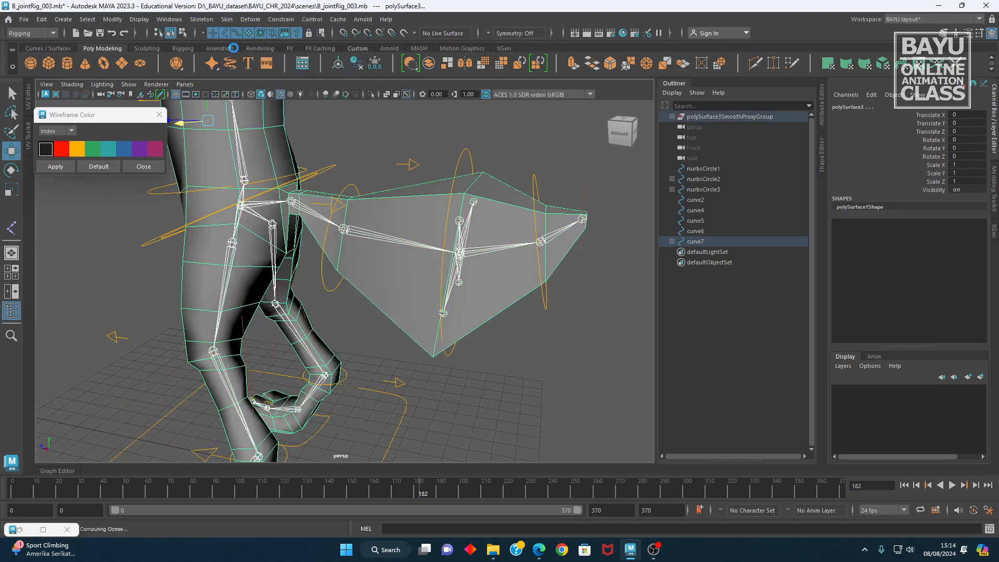
- Select the three tail controls together and rotate them about X to test the tail's deformation with the added joints
left_click_drag(447, 290, 443, 227, "alt")
left_click(537, 183)
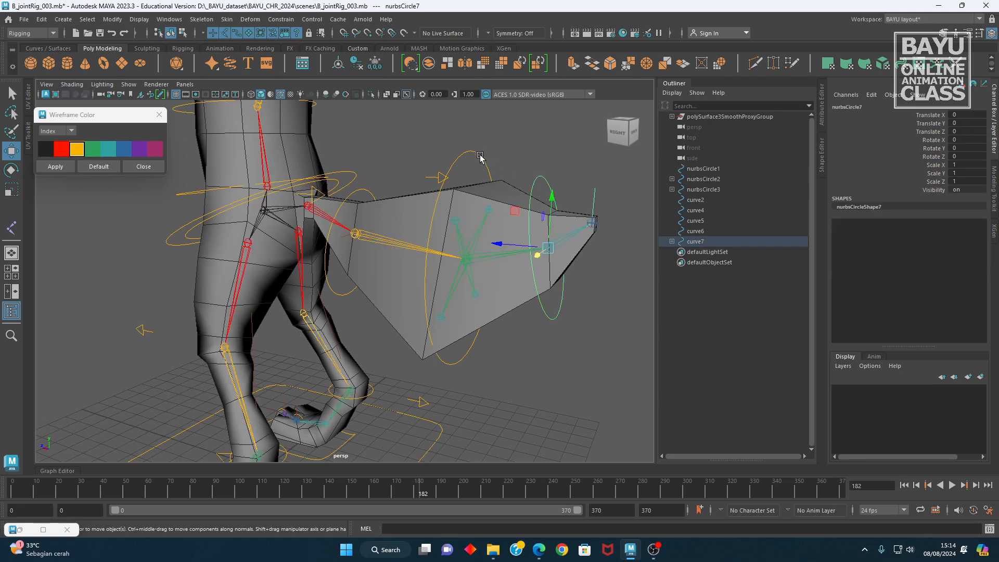
left_click(479, 156)
left_click(363, 194)
middle_click_drag(363, 208, 348, 244, "alt")
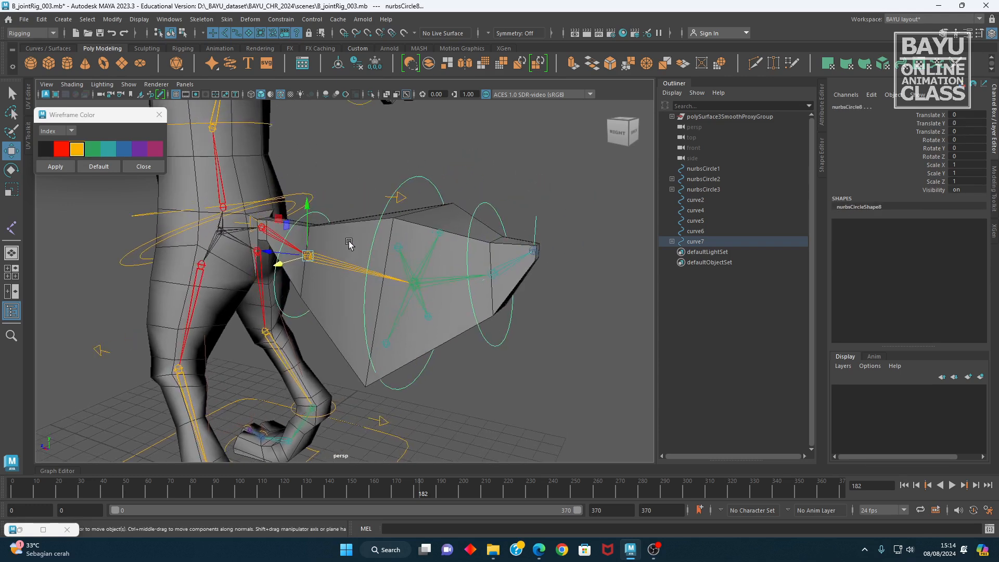
key("e")
left_click_drag(344, 235, 329, 219)
right_click_drag(336, 225, 192, 277, "alt")
left_click_drag(380, 313, 312, 278, "alt")
middle_click_drag(354, 257, 349, 273, "alt")
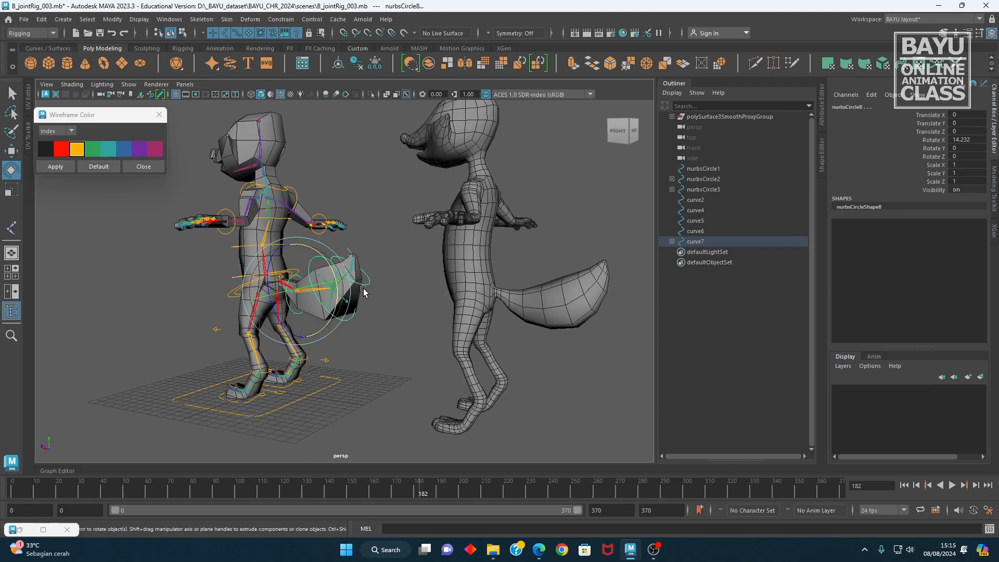
left_click_drag(347, 327, 379, 358, "alt")
- Undo the tail controls' rotation and selection
key("ctrl+z")
key("ctrl+z")
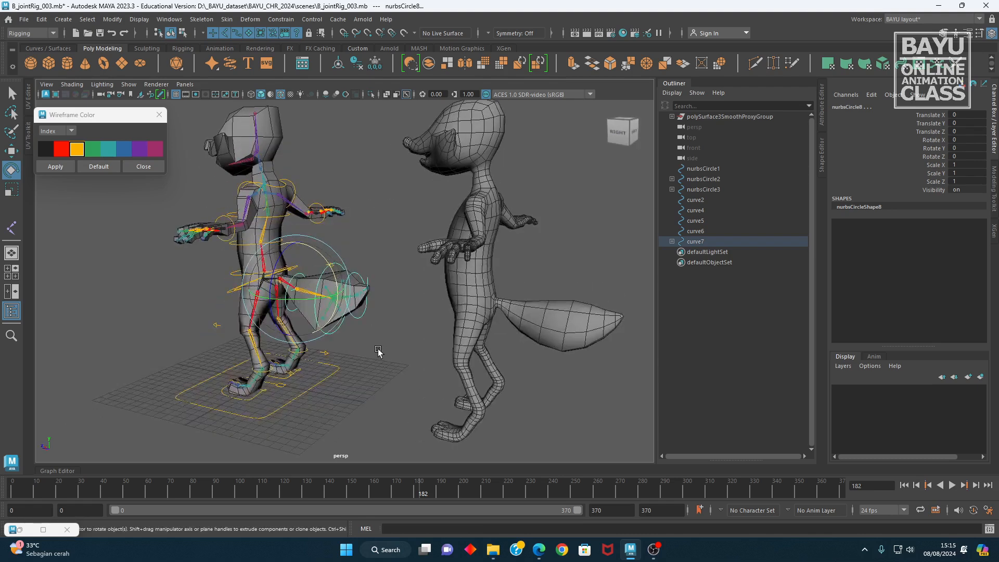
left_click_drag(401, 347, 399, 363, "alt")
key("ctrl+z")
key("ctrl+z")
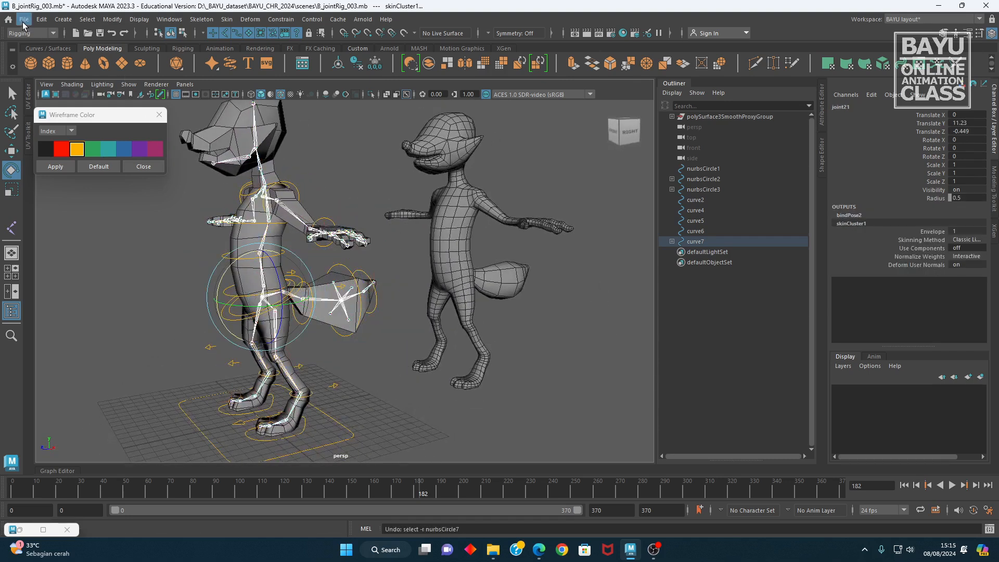
- Reopen the scene B_jointRig_003.mb without saving the current changes
left_click(24, 20)
left_click(44, 47)
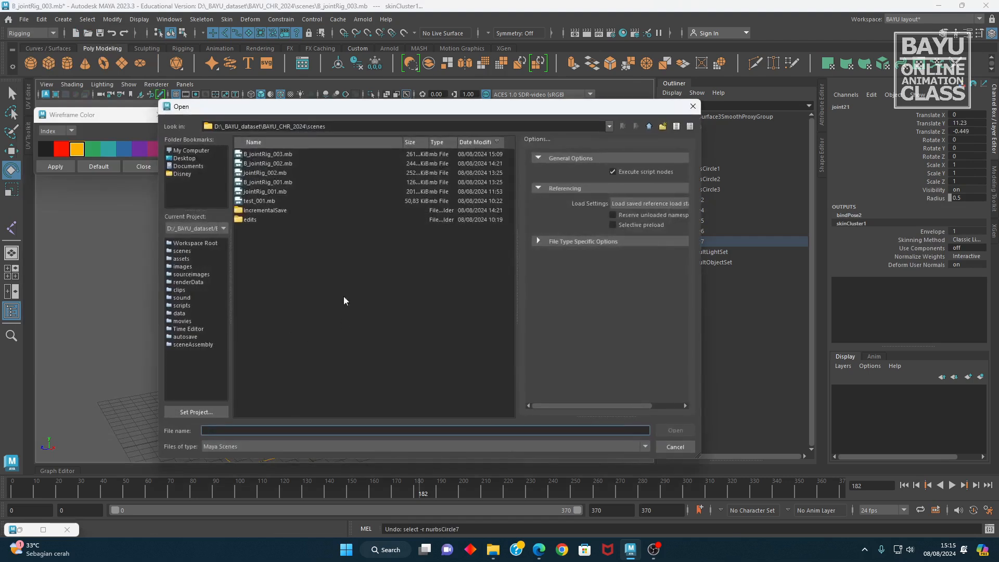
left_click(289, 245)
double_click(284, 155)
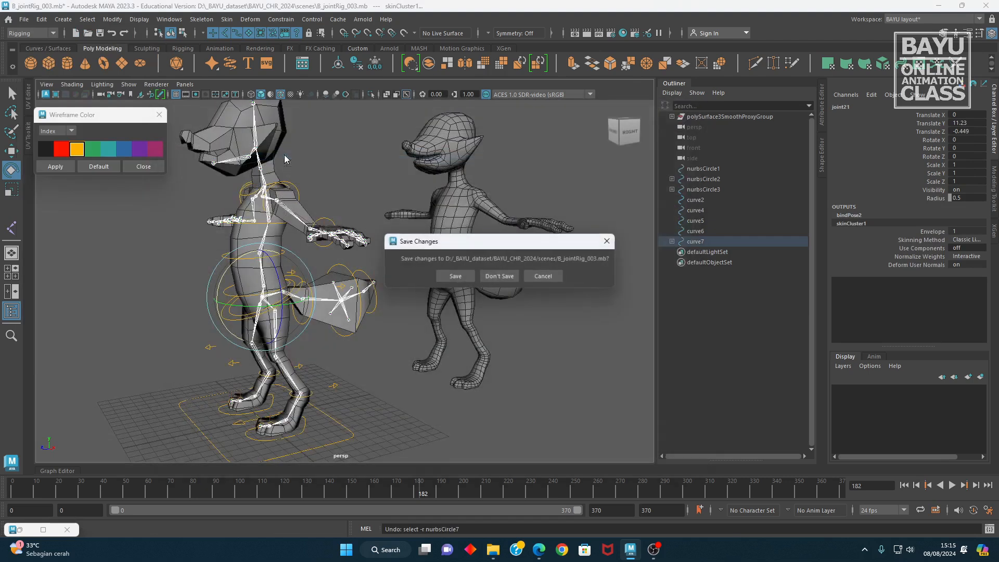
left_click(500, 277)
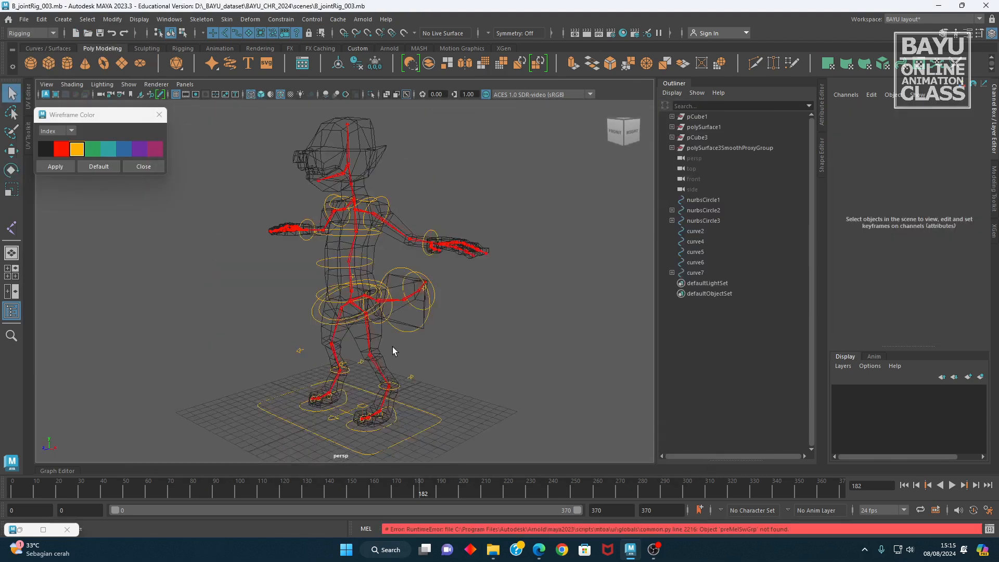
- Switch the perspective view to shaded display and frame the reopened character
left_click_drag(342, 321, 373, 335, "alt")
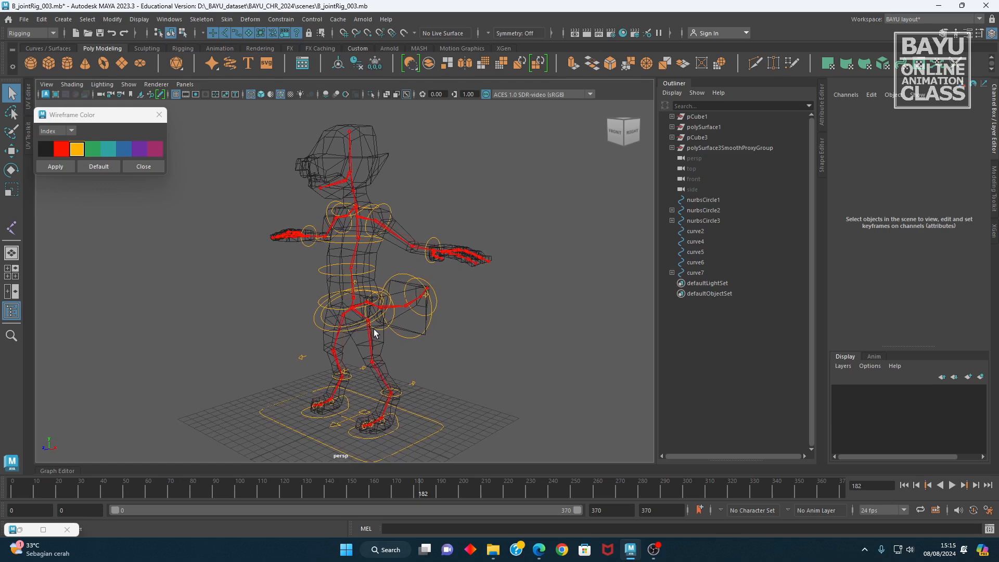
middle_click_drag(375, 334, 394, 293, "alt")
left_click_drag(430, 367, 359, 404, "alt")
right_click_drag(359, 404, 459, 384, "alt")
left_click_drag(459, 384, 401, 400, "alt")
key("5")
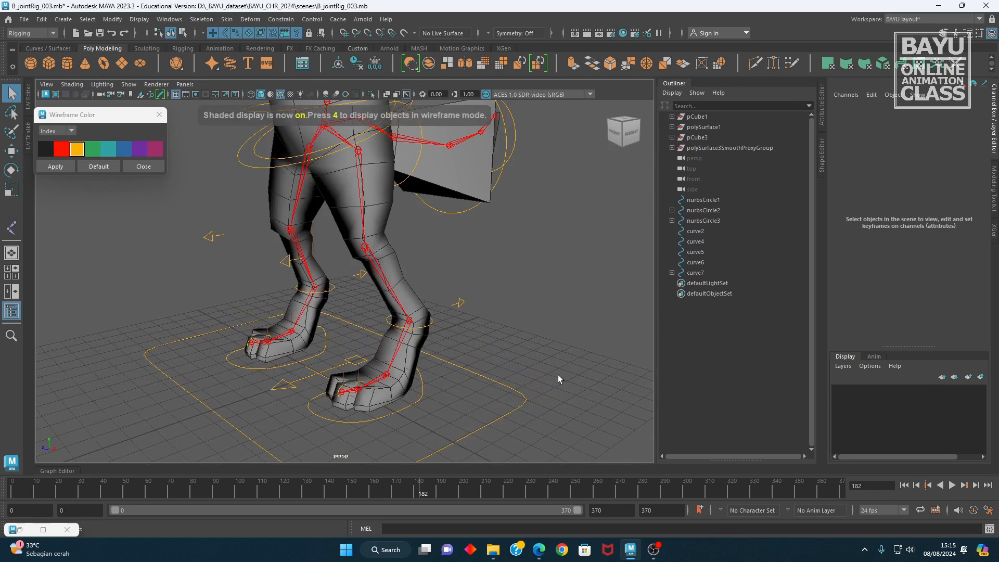
right_click_drag(558, 375, 493, 356, "alt")
left_click_drag(493, 356, 463, 335, "alt")
- Create a subdivision smooth proxy from the low-poly character mesh
left_click(383, 248)
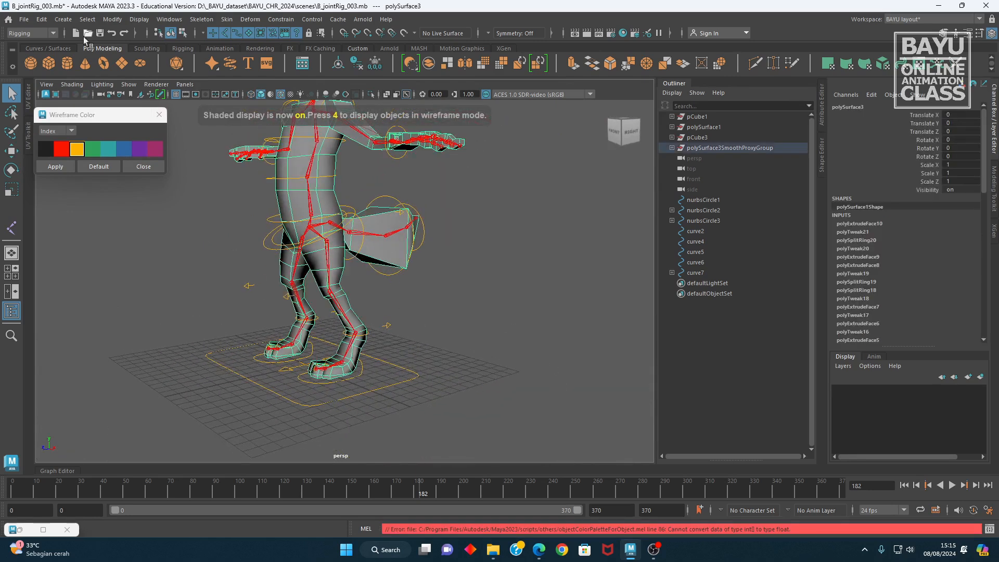
left_click(36, 34)
left_click(32, 45)
left_click(196, 19)
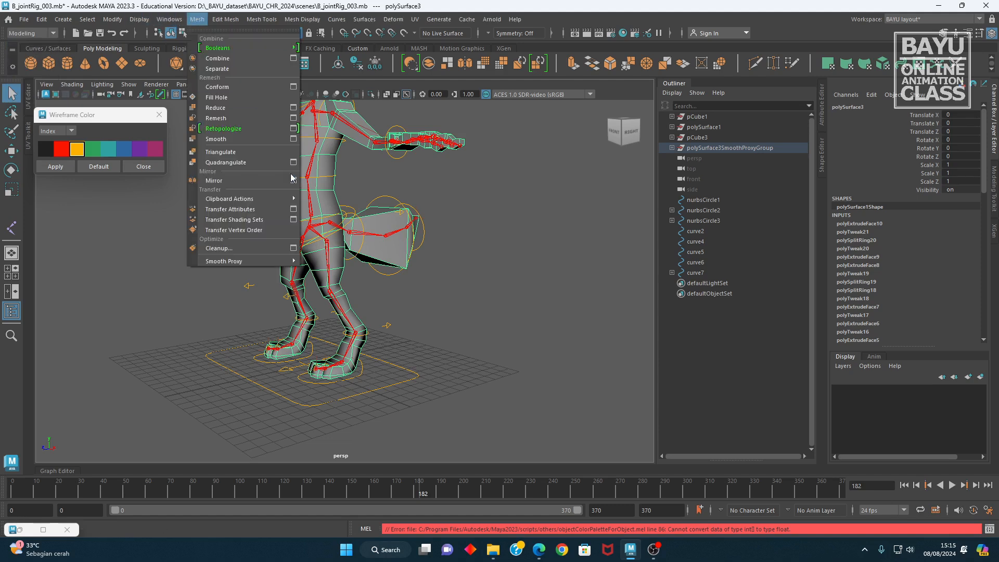
mouse_move(289, 262)
left_click(337, 266)
- Move the smooth proxy copy behind the character to about -16.398 in Z and save the scene
left_click(329, 208)
left_click_drag(441, 290, 384, 274, "alt")
key("w")
left_click_drag(250, 189, 430, 333)
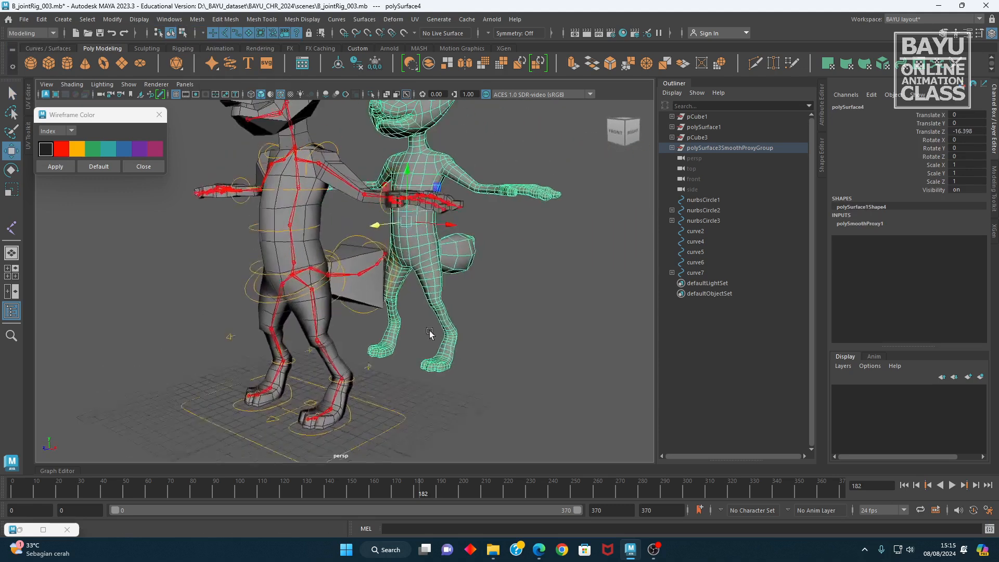
middle_click_drag(430, 331, 426, 340, "alt")
left_click(23, 20)
left_click(41, 56)
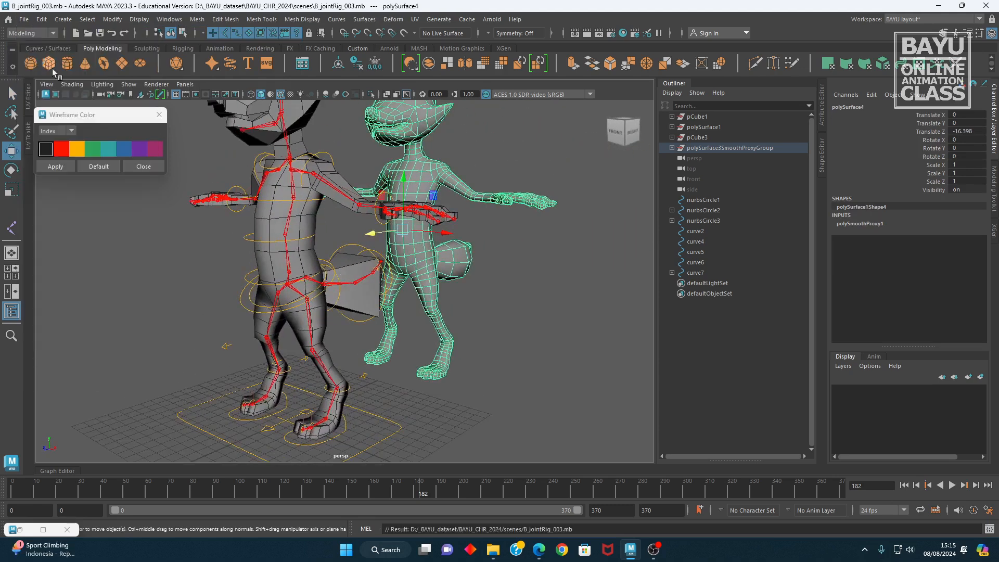
- Test the left foot control's Lfoot Roll attribute on the unbound character and undo the change
left_click(342, 433)
left_click_drag(342, 433, 448, 396, "alt")
left_click(937, 198)
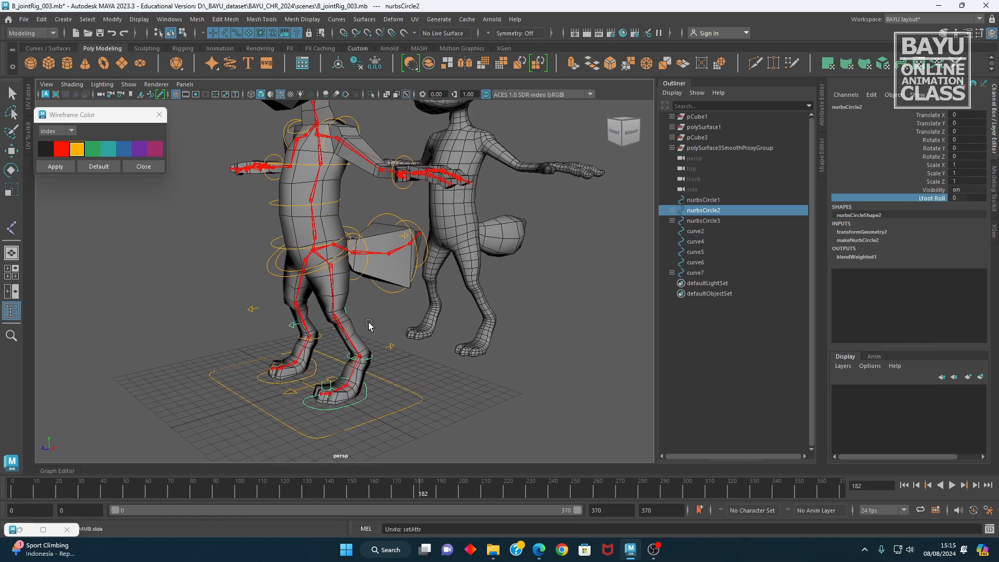
- Select the low-poly character mesh and the root pelvis joint, and bind the skin to the skeleton
left_click(379, 267)
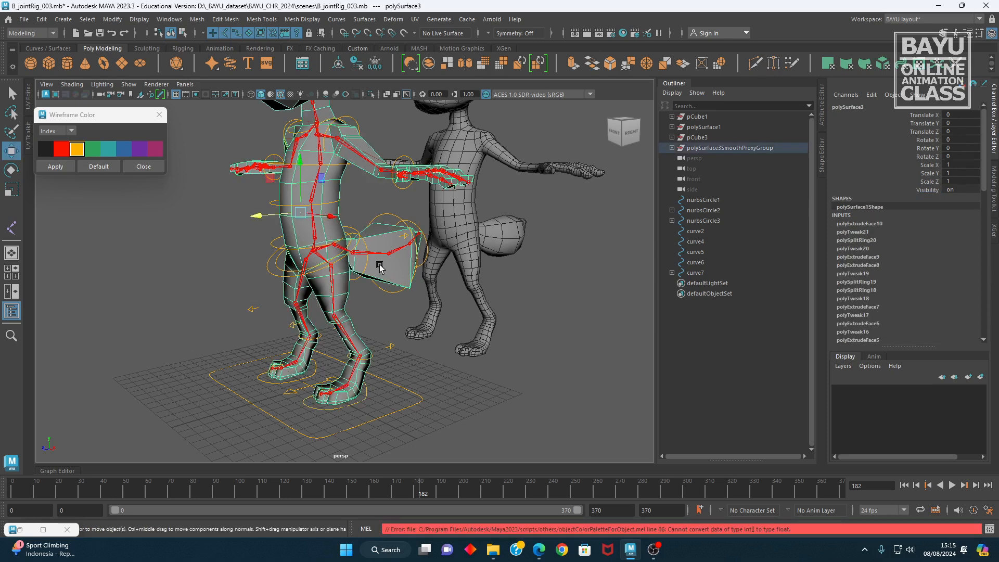
left_click(312, 254)
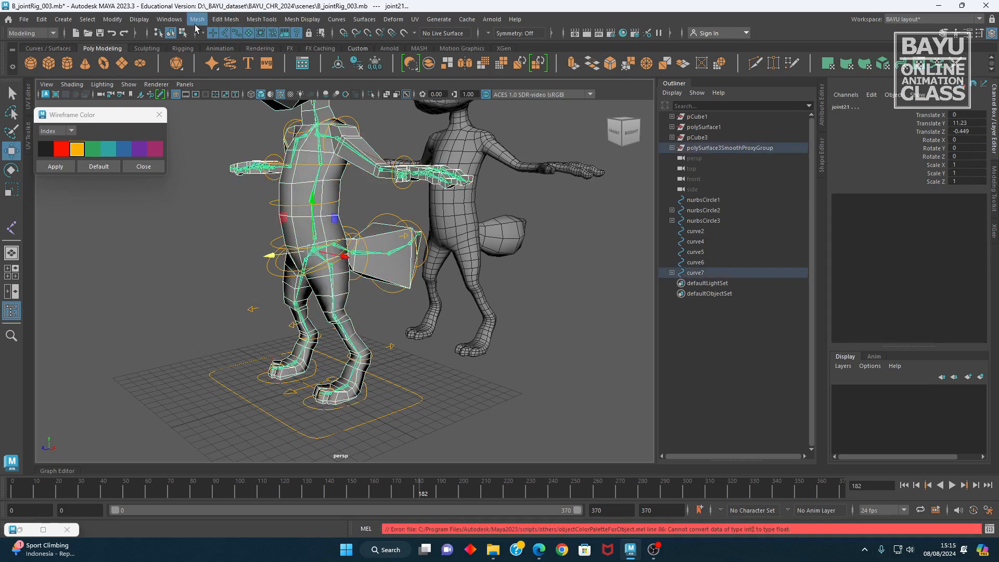
left_click(46, 33)
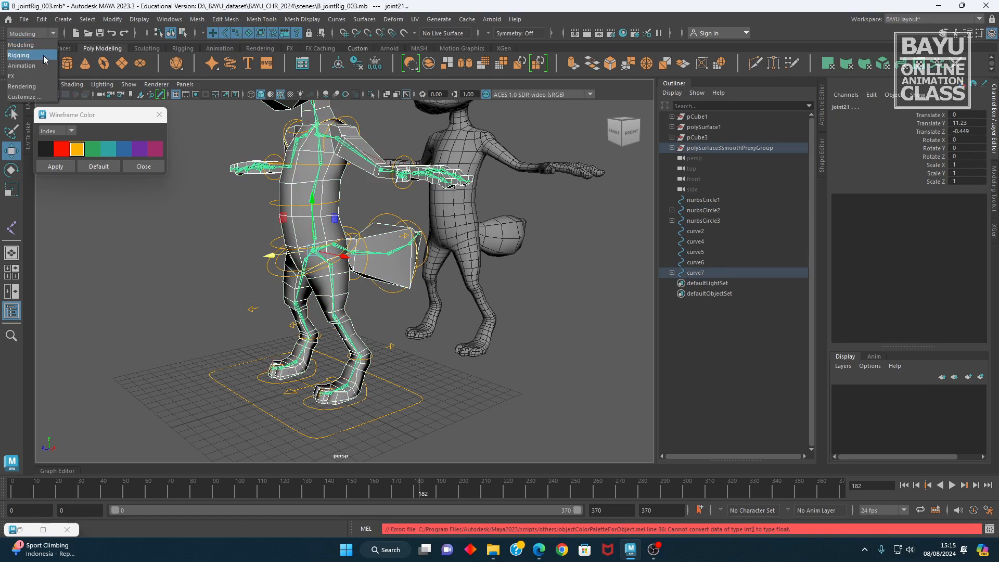
left_click(39, 56)
left_click(227, 26)
left_click(244, 47)
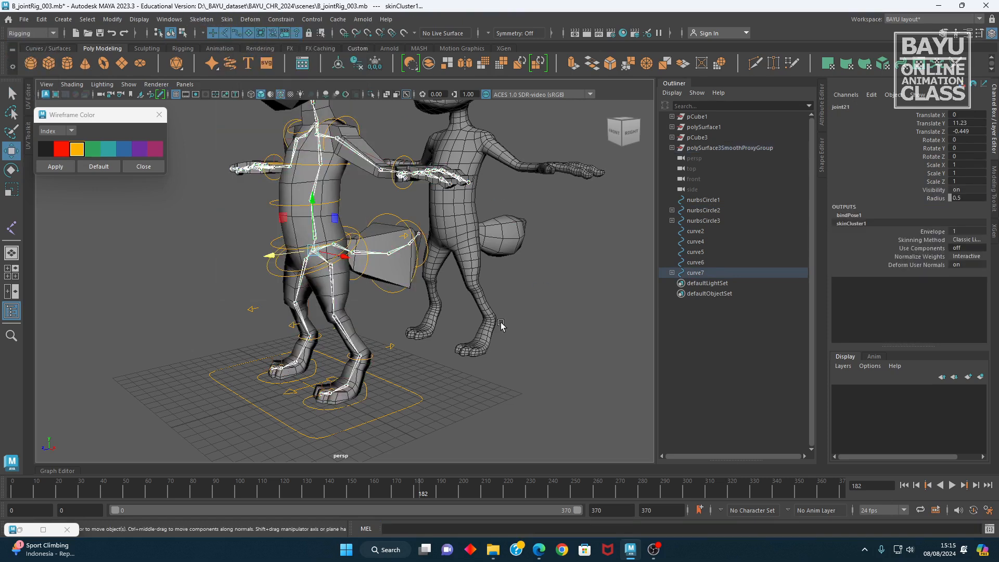
- Vary the left foot control's Lfoot Roll to test the bound foot's deformation, and undo the change
left_click(378, 421)
left_click(704, 211)
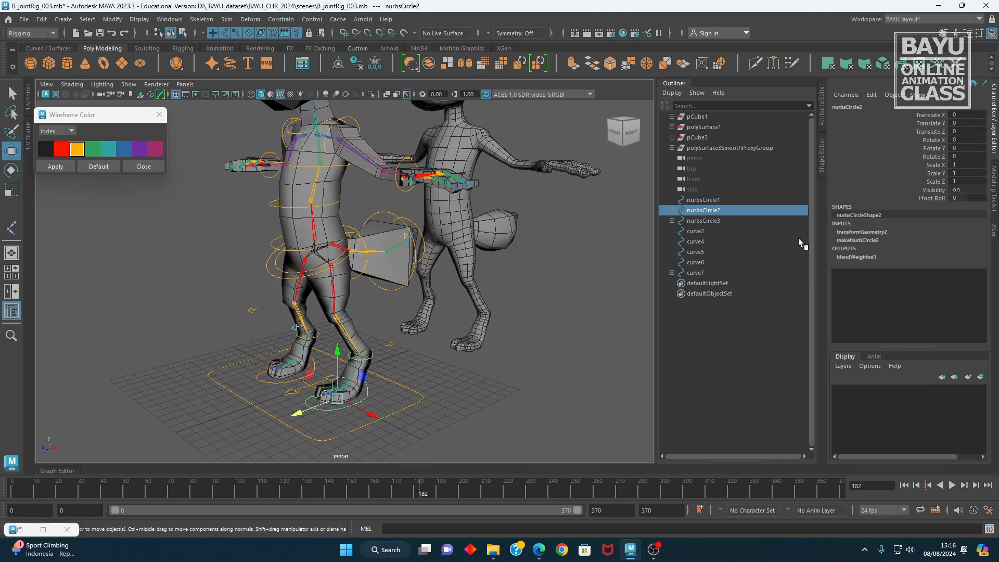
left_click(933, 198)
middle_click_drag(468, 383, 517, 356)
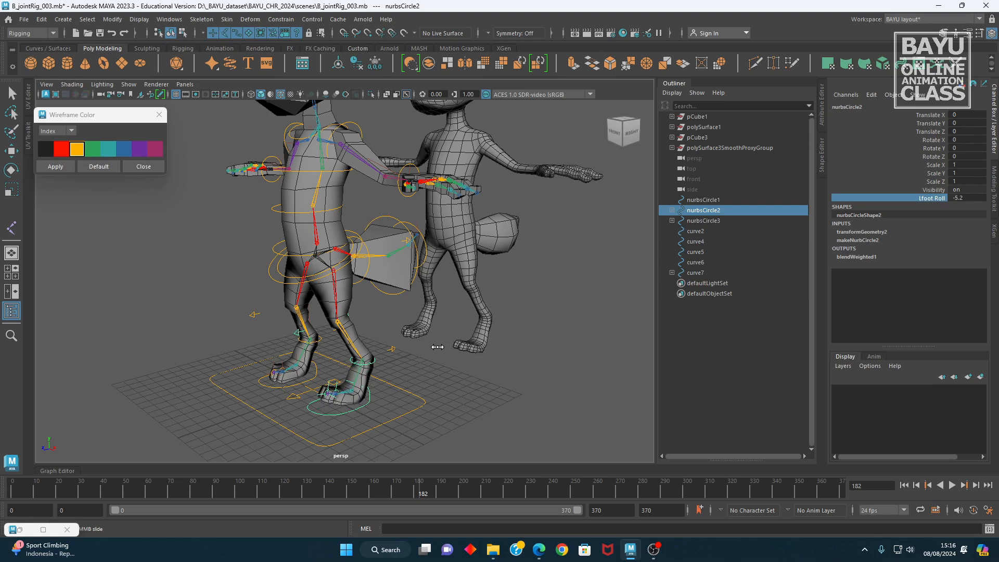
middle_click_drag(375, 348, 410, 339)
key("ctrl+z")
left_click_drag(489, 391, 401, 375, "alt")
middle_click_drag(401, 375, 434, 379, "alt")
left_click_drag(434, 379, 432, 408, "alt")
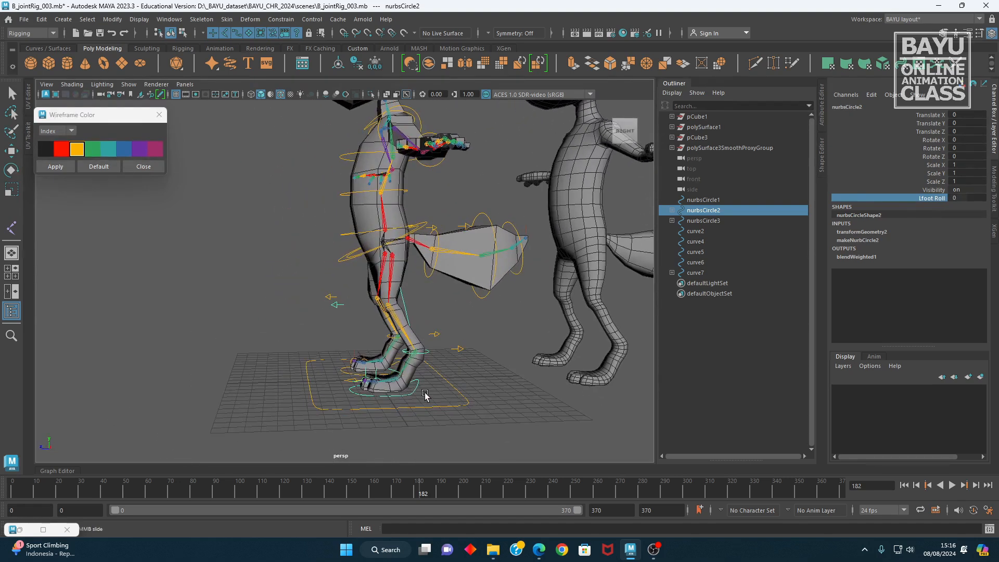
- Move the left foot control to about 4.349 in Y and 10.735 in Z and rotate it to test the leg
left_click(963, 198)
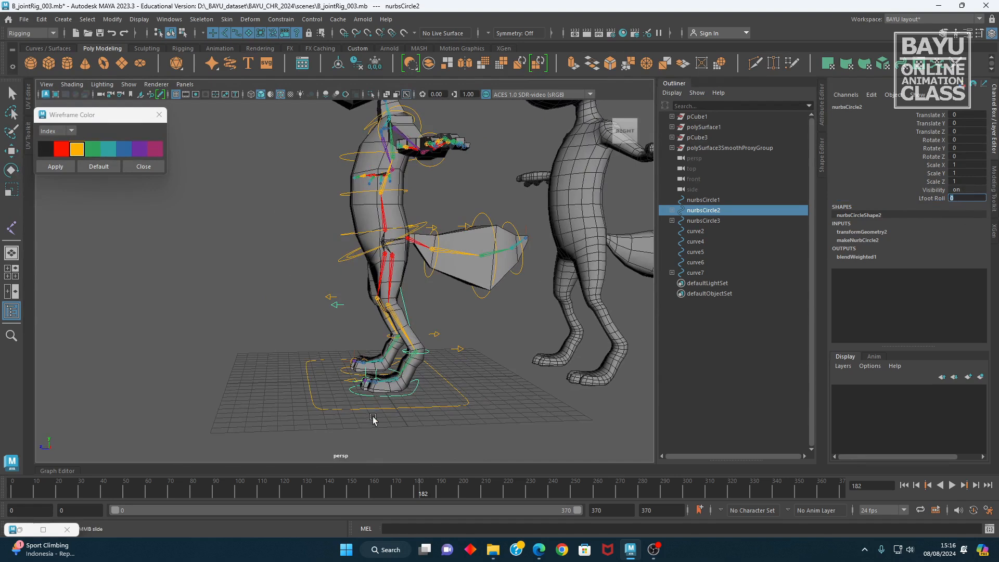
middle_click_drag(373, 419, 308, 405, "alt")
key("w")
left_click_drag(319, 362, 130, 301, "alt")
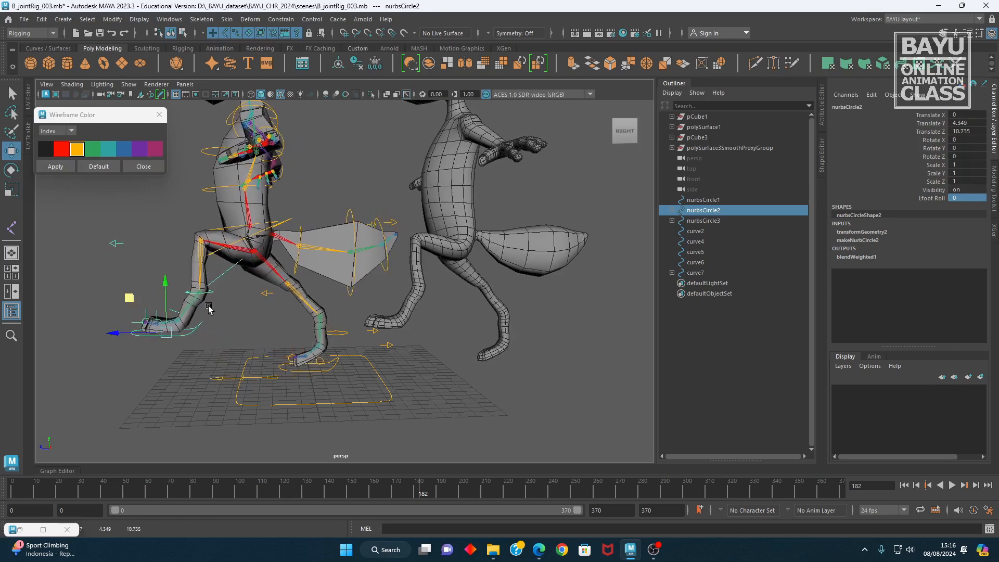
key("e")
left_click_drag(209, 307, 288, 365)
- Undo the left foot control's test rotation and movement
key("ctrl+z")
left_click_drag(199, 403, 261, 404, "alt")
key("ctrl+z")
left_click_drag(356, 403, 421, 330, "alt")
left_click_drag(460, 403, 319, 375, "alt")
key("ctrl+z")
right_click_drag(319, 374, 370, 400, "alt")
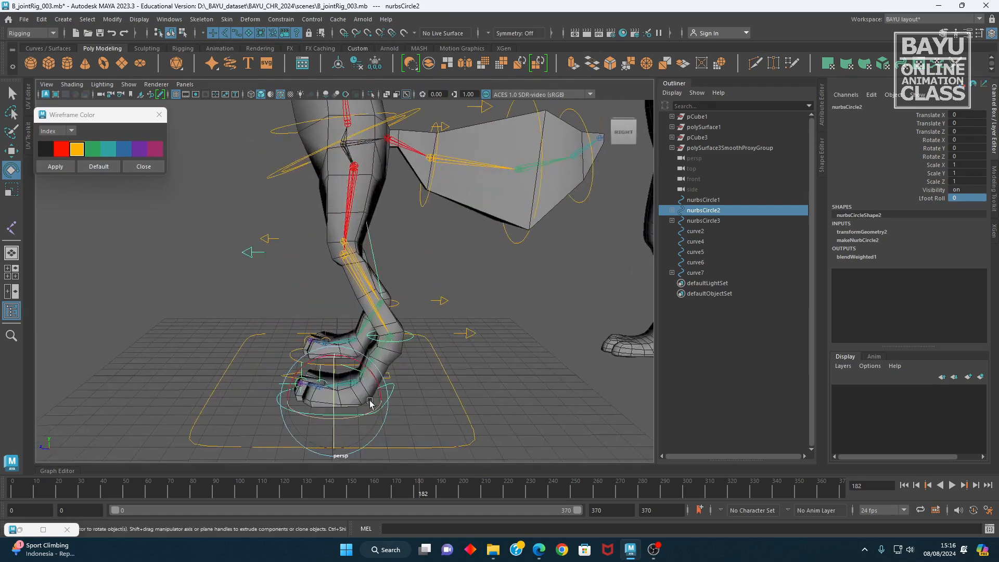
left_click_drag(370, 401, 364, 399, "alt")
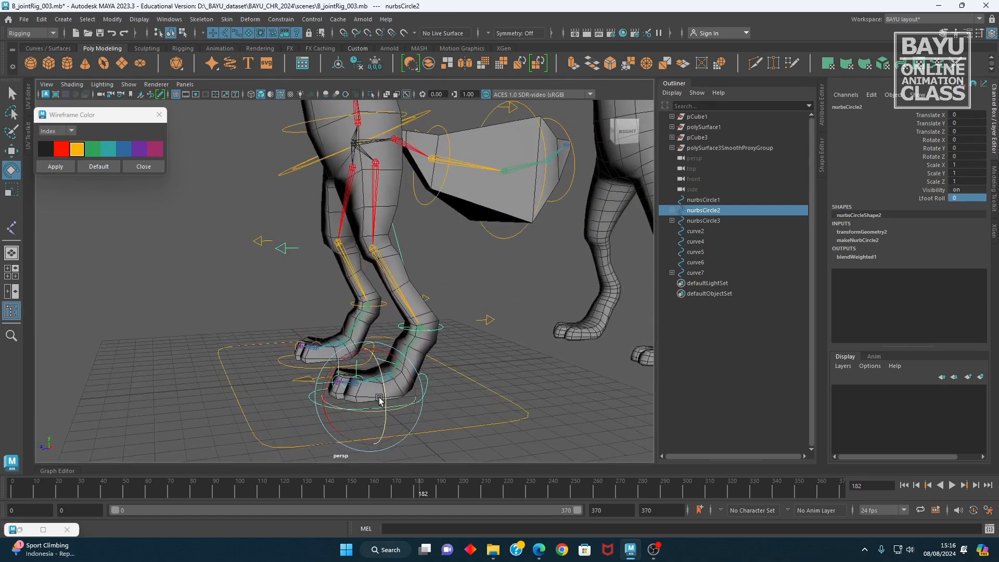
- Raise the left foot control's Lfoot Roll to 10 to test the heel lift, and undo the roll changes
left_click(935, 198)
middle_click_drag(475, 360, 164, 313)
key("ctrl+z")
key("ctrl+z")
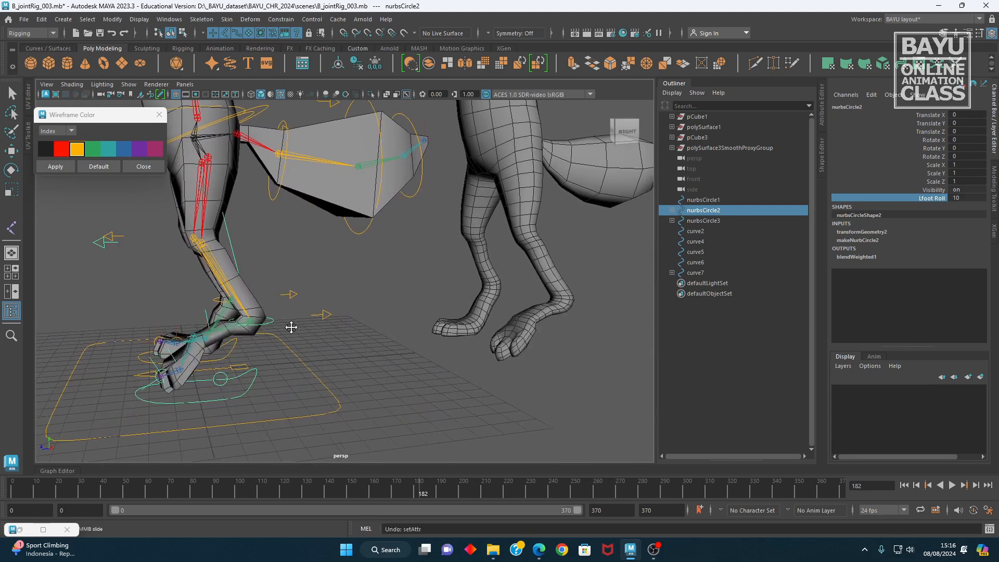
middle_click_drag(290, 326, 341, 400, "alt")
left_click_drag(352, 384, 236, 323, "alt")
scroll(255, 328, "down", 4)
middle_click_drag(272, 330, 328, 360, "alt")
left_click_drag(327, 360, 254, 289, "alt")
- Move the body control in different directions to test how the bound mesh follows, and undo the moves
left_click(251, 281)
middle_click_drag(285, 318, 314, 344, "alt")
key("w")
left_click_drag(330, 275, 409, 311, "alt")
key("ctrl+z")
middle_click_drag(402, 254, 338, 242)
left_click_drag(425, 277, 431, 276)
key("ctrl+z")
- Select the spine controls and rotate them to test the torso's bending, and undo the rotation
left_click_drag(468, 361, 492, 339, "alt")
left_click(492, 338)
left_click(427, 256)
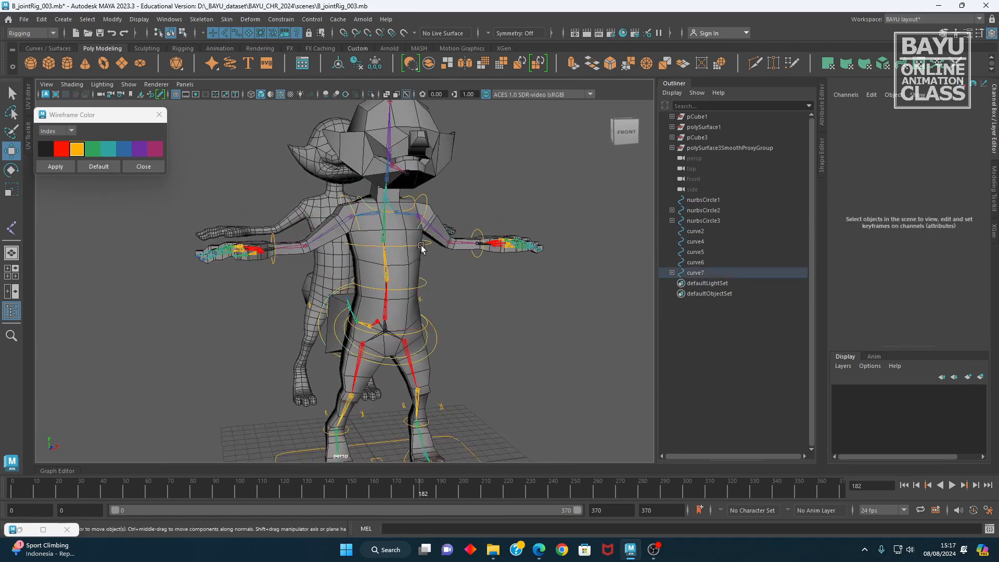
left_click_drag(425, 328, 423, 335, "alt")
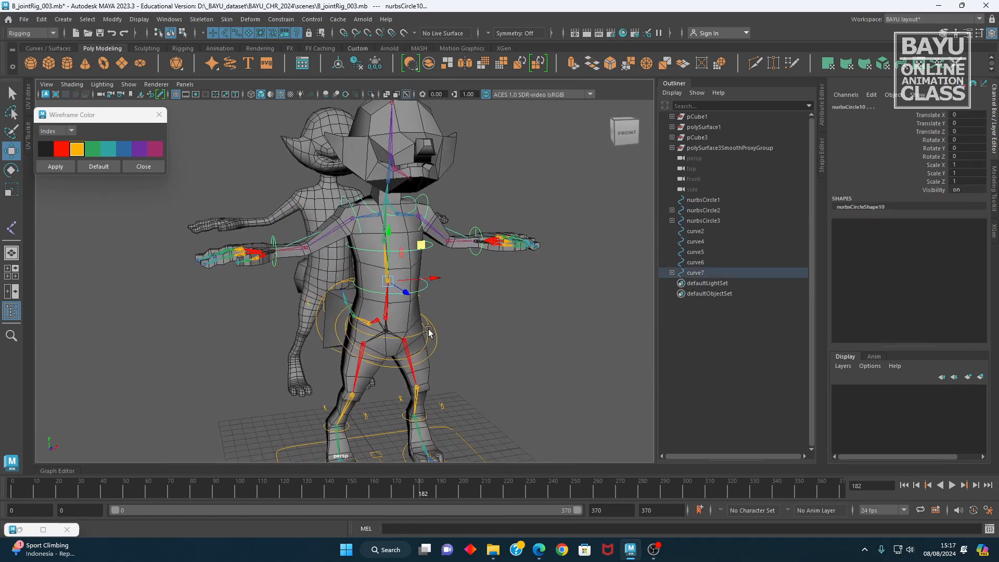
key("e")
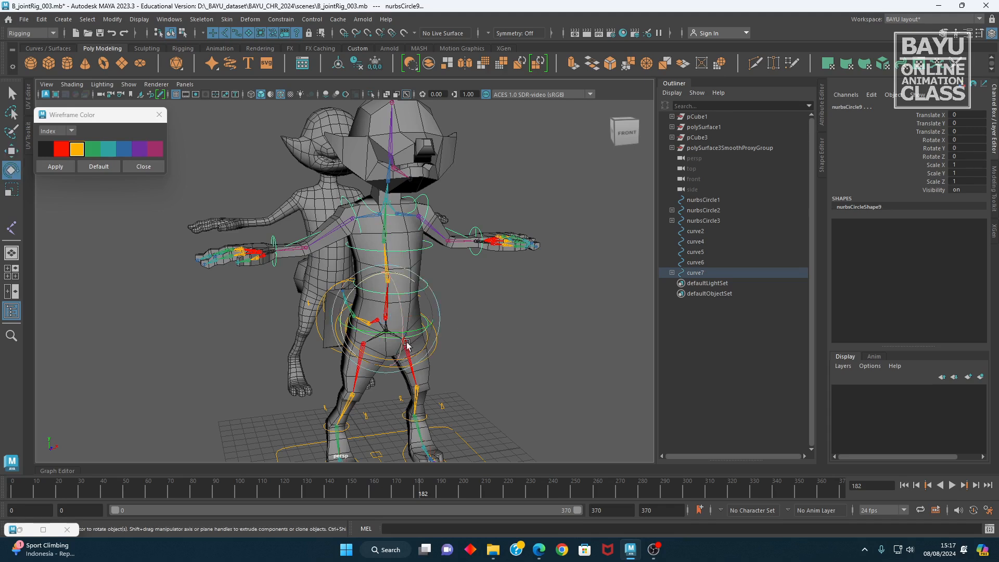
mouse_move(422, 330)
left_mouse_down()
mouse_move(412, 330)
mouse_move(438, 329)
mouse_move(405, 330)
mouse_move(421, 330)
left_mouse_up()
key("ctrl+z")
left_click_drag(457, 391, 227, 348, "alt")
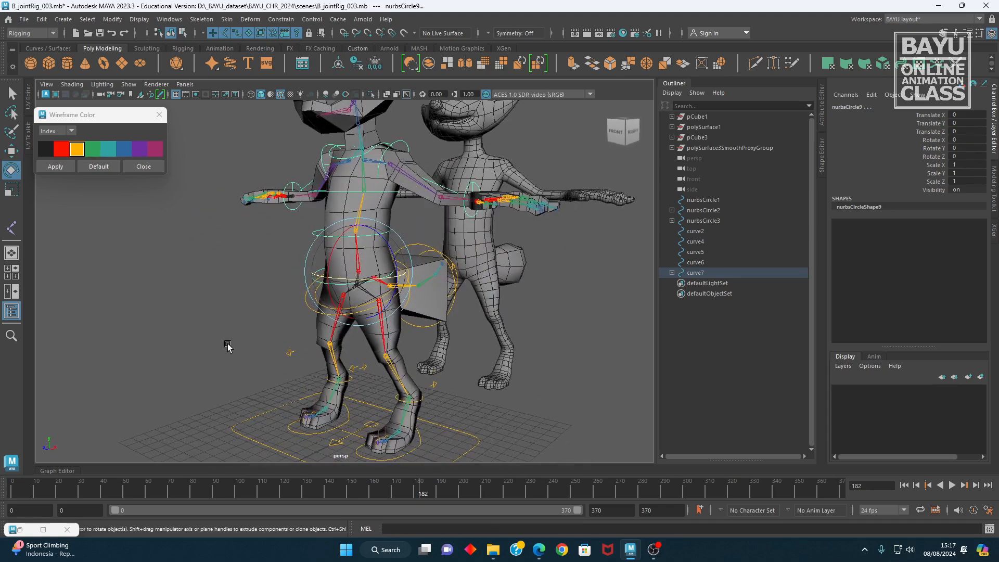
- Apply the red wireframe color to the skeleton from its root pelvis joint
left_click(228, 347)
left_click(361, 289)
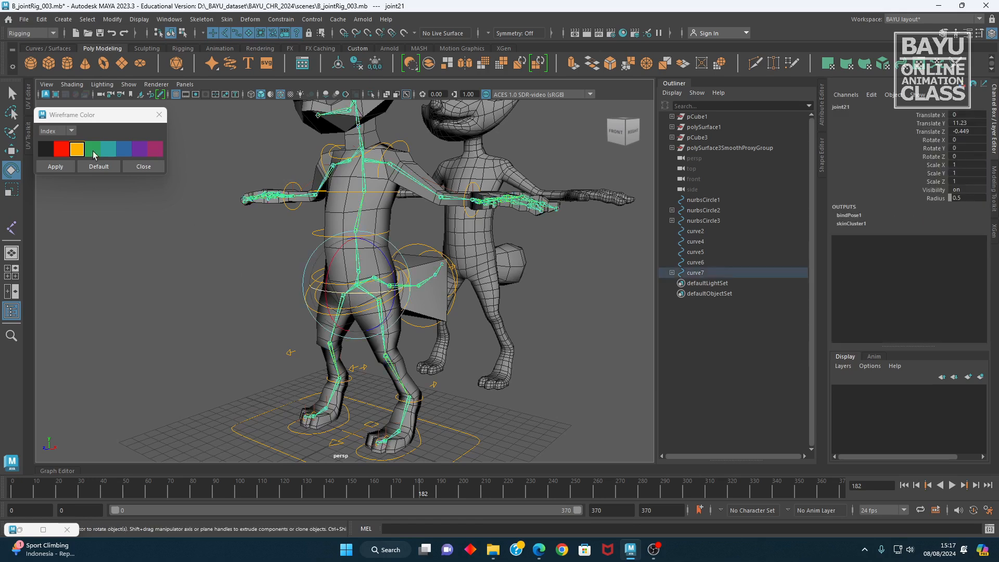
left_click(61, 153)
left_click(56, 166)
left_click(100, 236)
left_click_drag(358, 329, 379, 356, "alt")
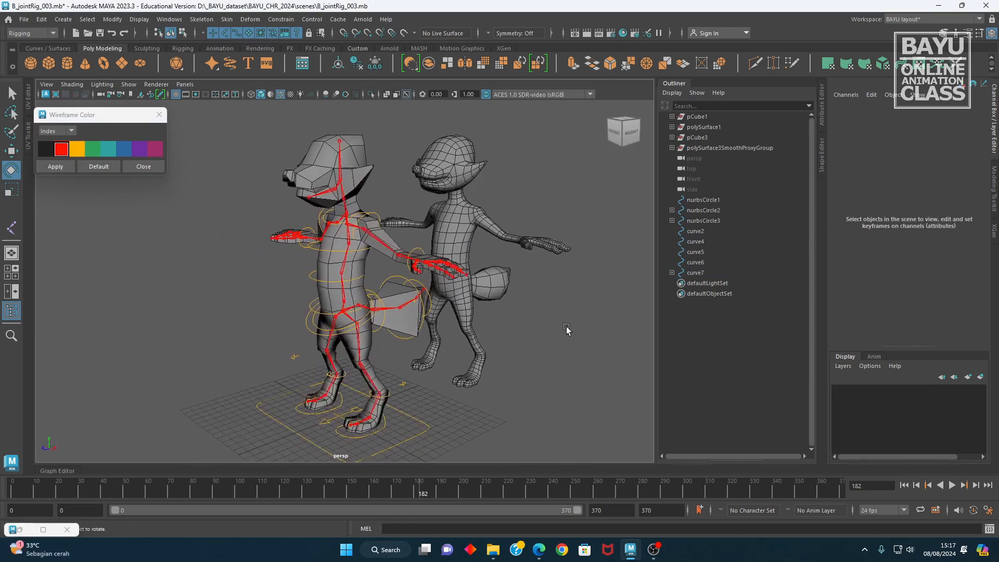
- Delete the non-deformer history of the low-poly character mesh
left_click(401, 327)
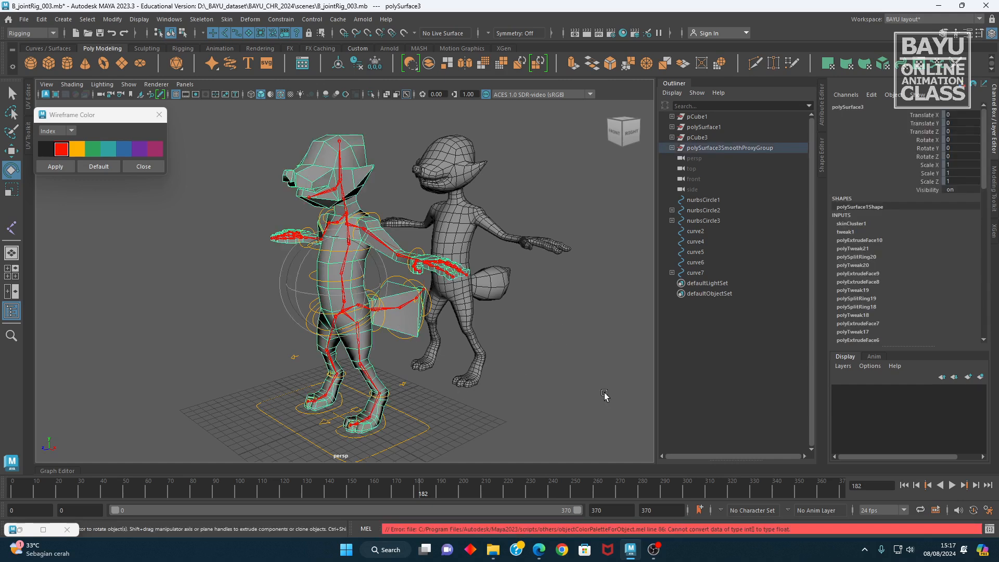
left_click(41, 19)
mouse_move(133, 144)
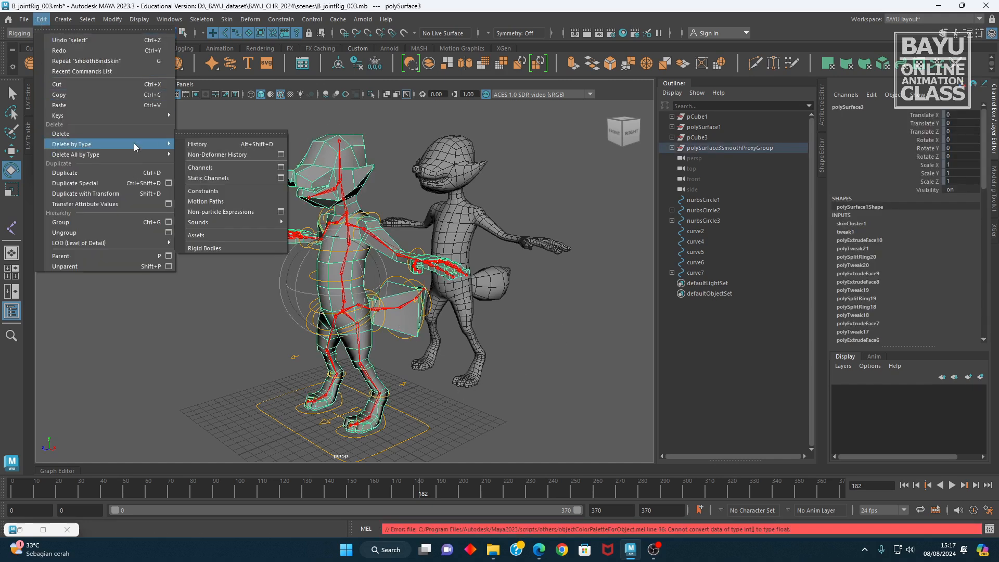
left_click(207, 154)
left_click(194, 286)
left_click_drag(374, 290, 387, 276, "alt")
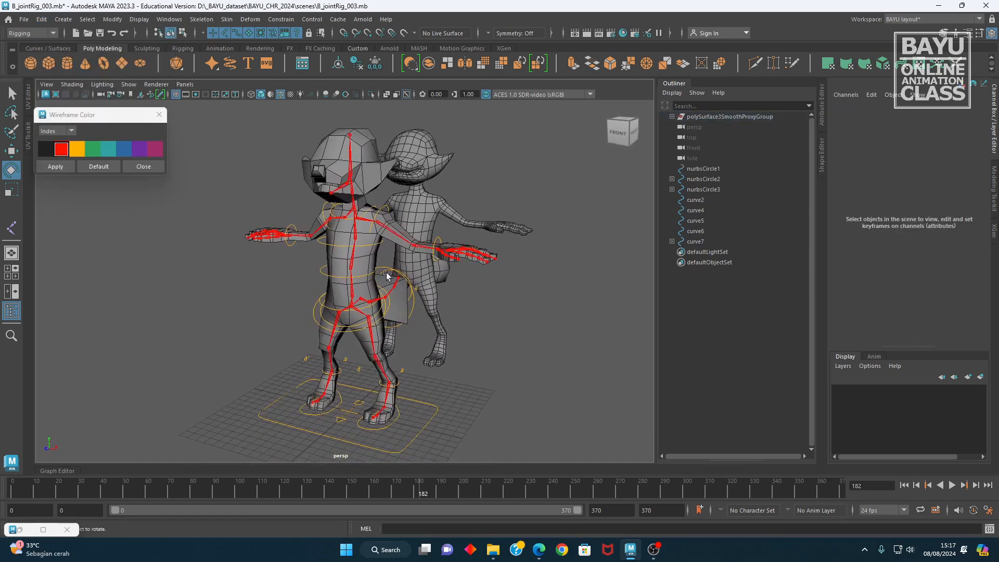